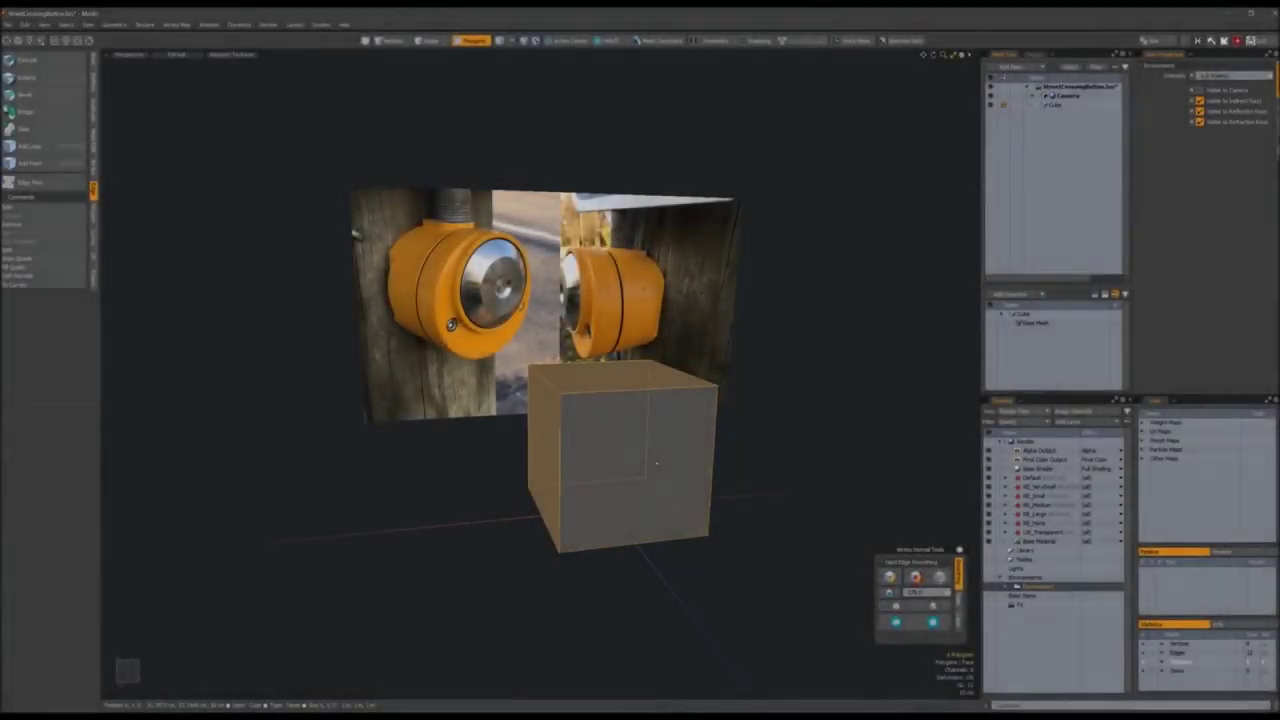
# Delete the default cube, leaving only the crossing-button reference photo
pyautogui.press('Delete')
# Draw a 24-sided cylinder in front of the reference photo
pyautogui.click(94, 62)
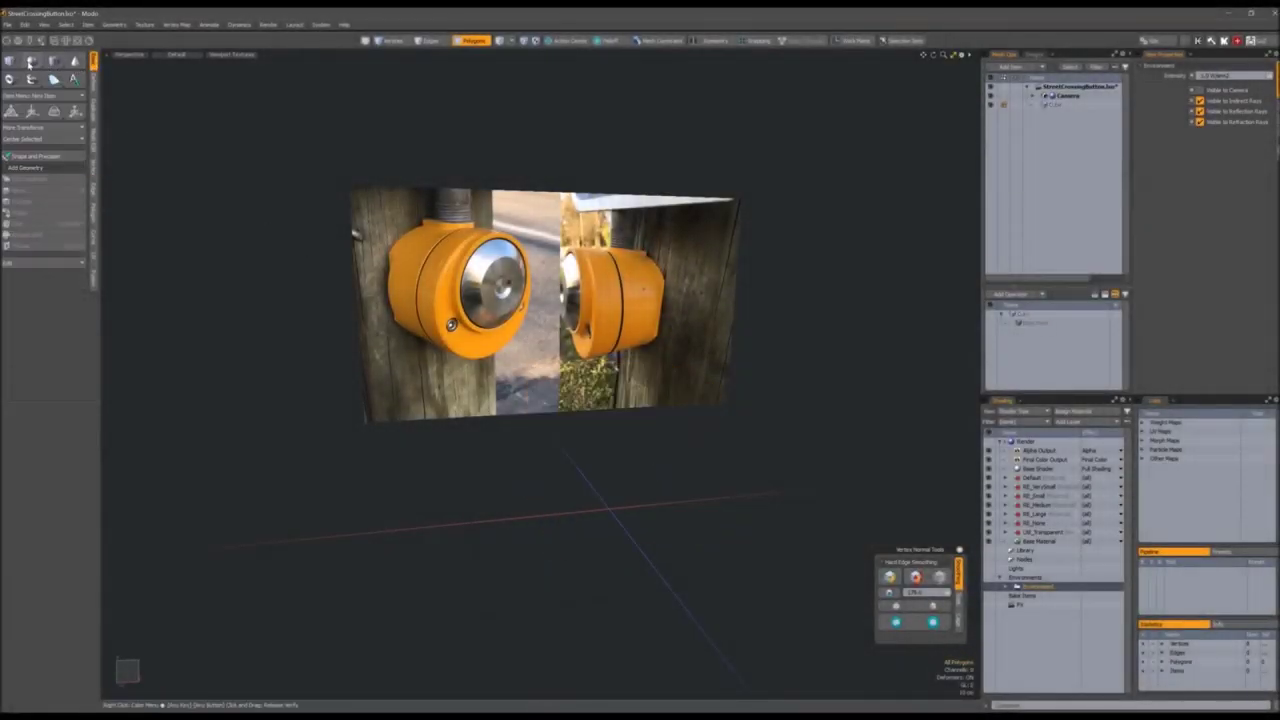
pyautogui.click(54, 61)
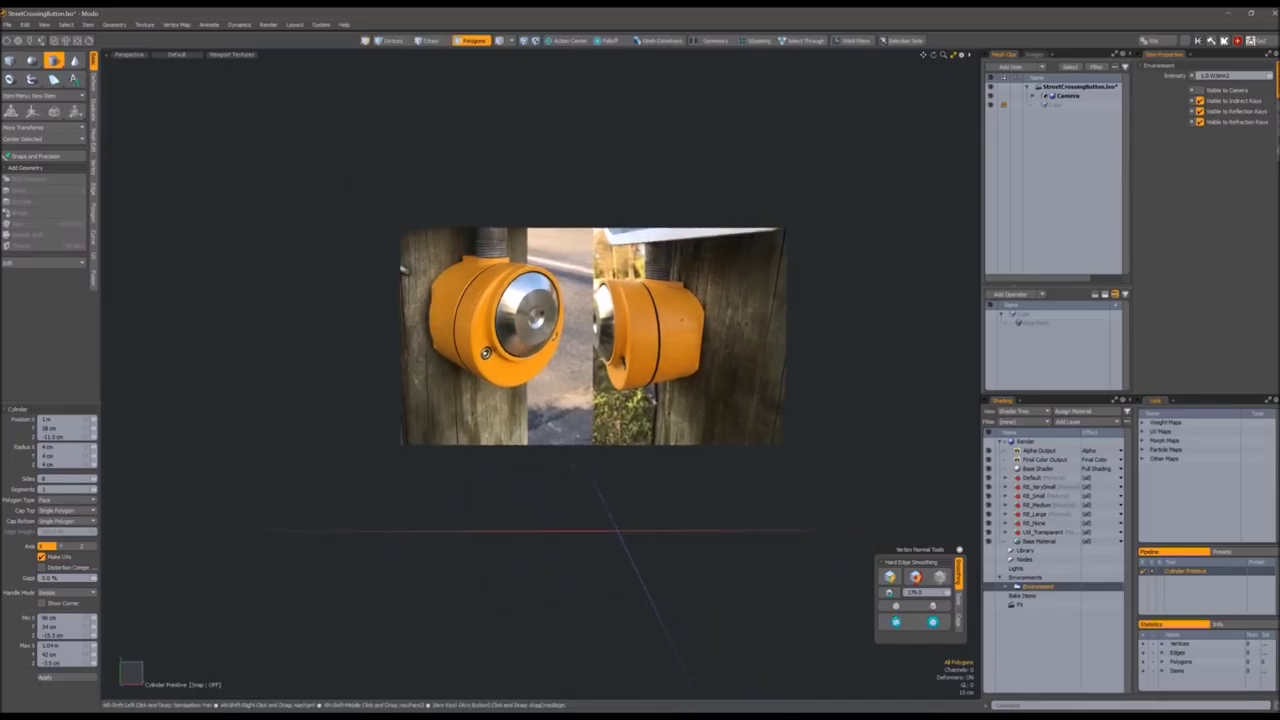
pyautogui.moveTo(578, 500); pyautogui.dragTo(620, 575)
pyautogui.write('24')
pyautogui.press('Return')
pyautogui.keyDown('alt'); pyautogui.moveTo(640, 470); pyautogui.dragTo(580, 400); pyautogui.keyUp('alt')
pyautogui.press('space')
# Bevel an inner ring into the cylinder's front cap
pyautogui.press('b')
pyautogui.click(594, 508)
pyautogui.press('space')
# Push the inner cap face back and turn snapping on
pyautogui.click(553, 550)
pyautogui.press('w')
pyautogui.hotkey('shift', 'x')
pyautogui.click(654, 317)
pyautogui.press('space')
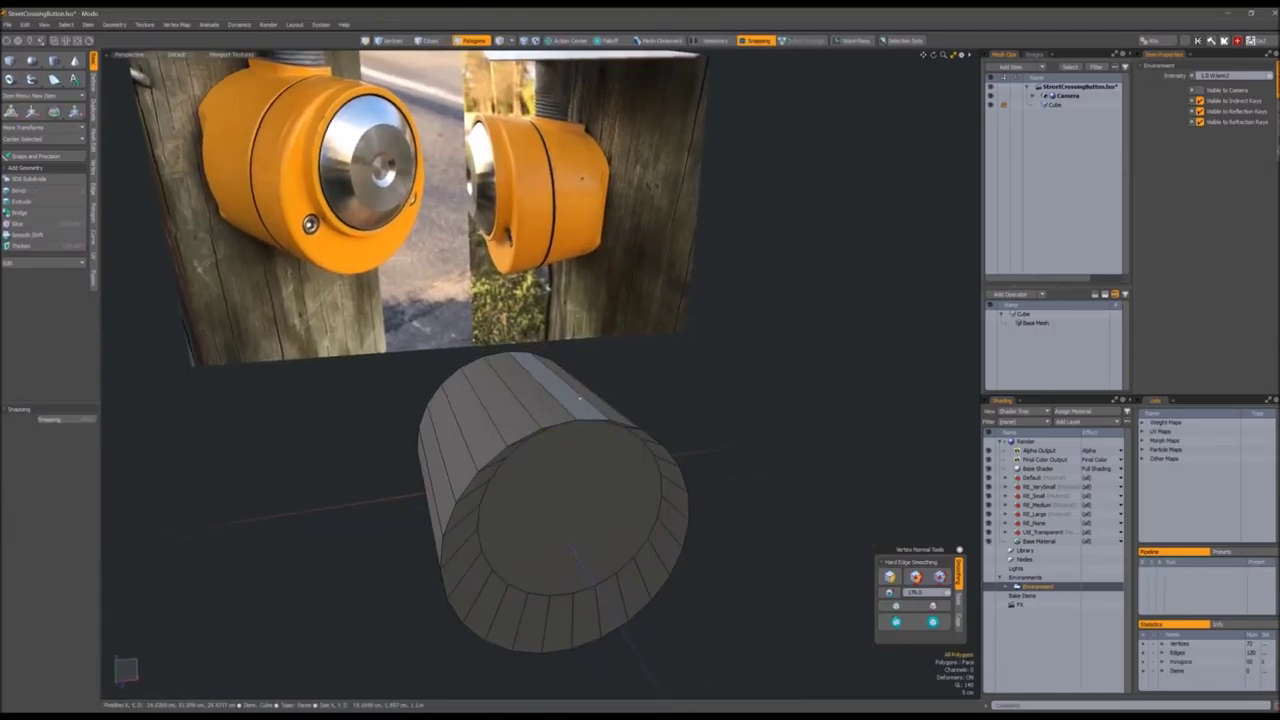
# Bevel the inner cap inward and check the result with subdivision smoothing
pyautogui.click(575, 550)
pyautogui.keyDown('alt'); pyautogui.moveTo(575, 550); pyautogui.dragTo(600, 470); pyautogui.keyUp('alt')
pyautogui.press('b')
pyautogui.press('space')
pyautogui.click(694, 420)
pyautogui.press('Tab')
pyautogui.keyDown('alt'); pyautogui.moveTo(694, 420); pyautogui.dragTo(608, 458); pyautogui.keyUp('alt')
pyautogui.press('Tab')
# Assign the RE Small material to the whole cylinder
pyautogui.press('3')
pyautogui.doubleClick(608, 458)
pyautogui.press('m')
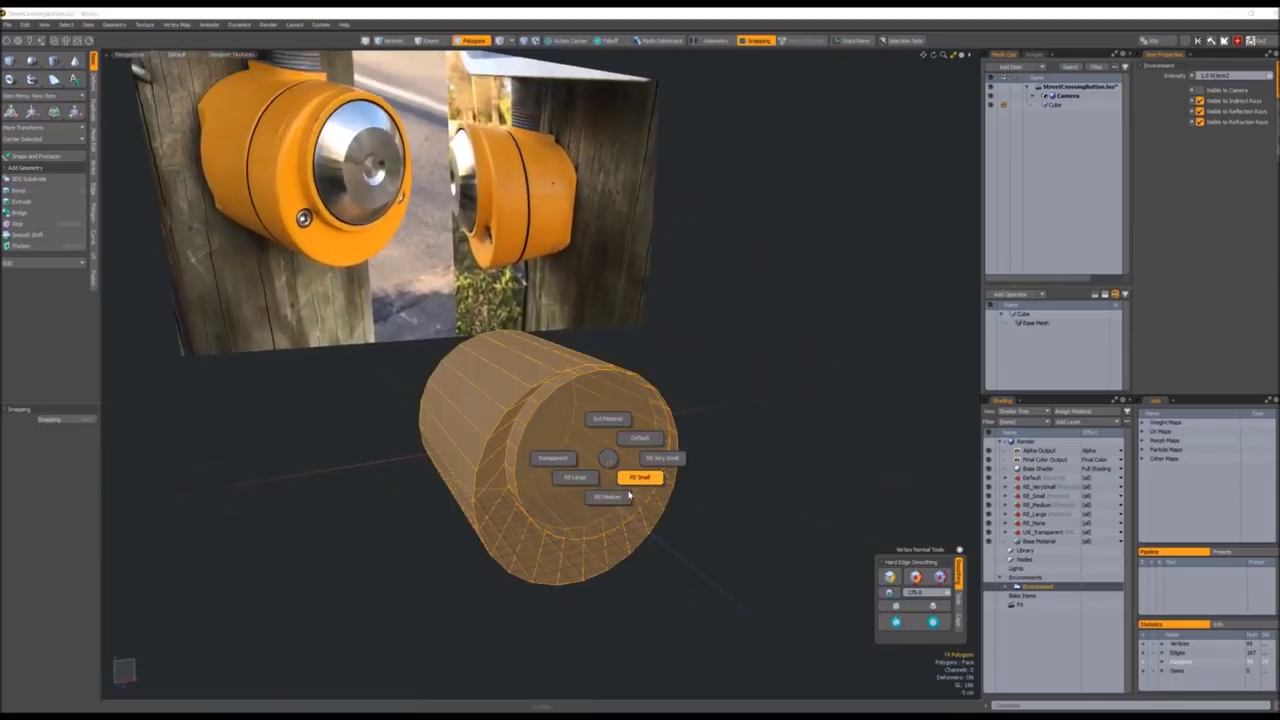
pyautogui.click(628, 494)
pyautogui.click(680, 515)
pyautogui.keyDown('alt'); pyautogui.moveTo(680, 515); pyautogui.dragTo(687, 520); pyautogui.keyUp('alt')
# Switch the viewport to a rendered preview and select the end-cap ring polygons
pyautogui.hotkey('ctrl', '`')
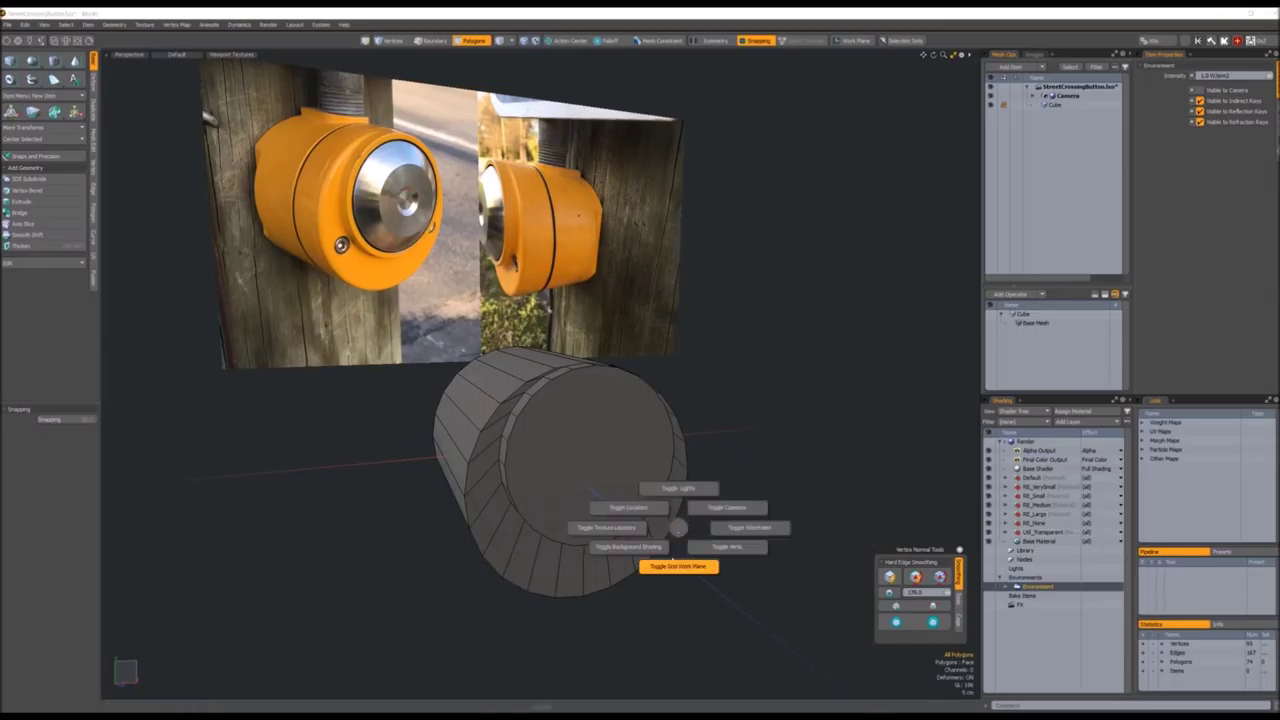
pyautogui.click(680, 562)
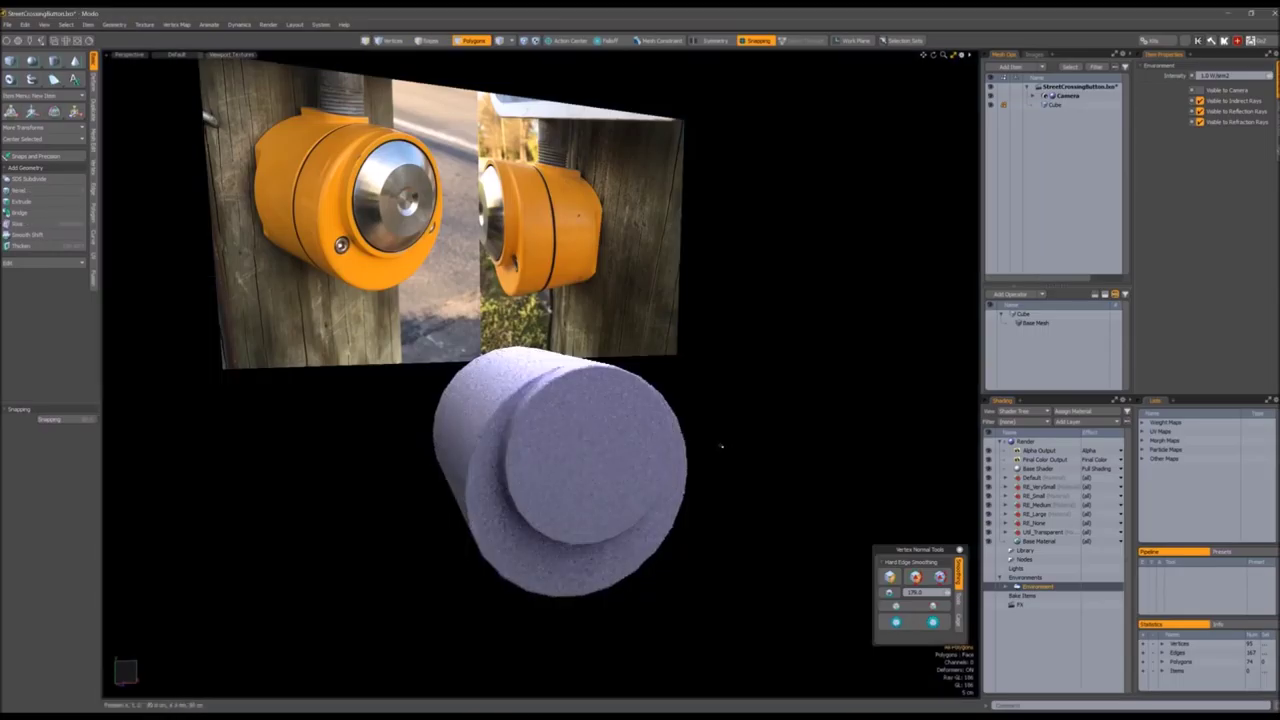
pyautogui.keyDown('alt'); pyautogui.moveTo(712, 410); pyautogui.dragTo(709, 473); pyautogui.keyUp('alt')
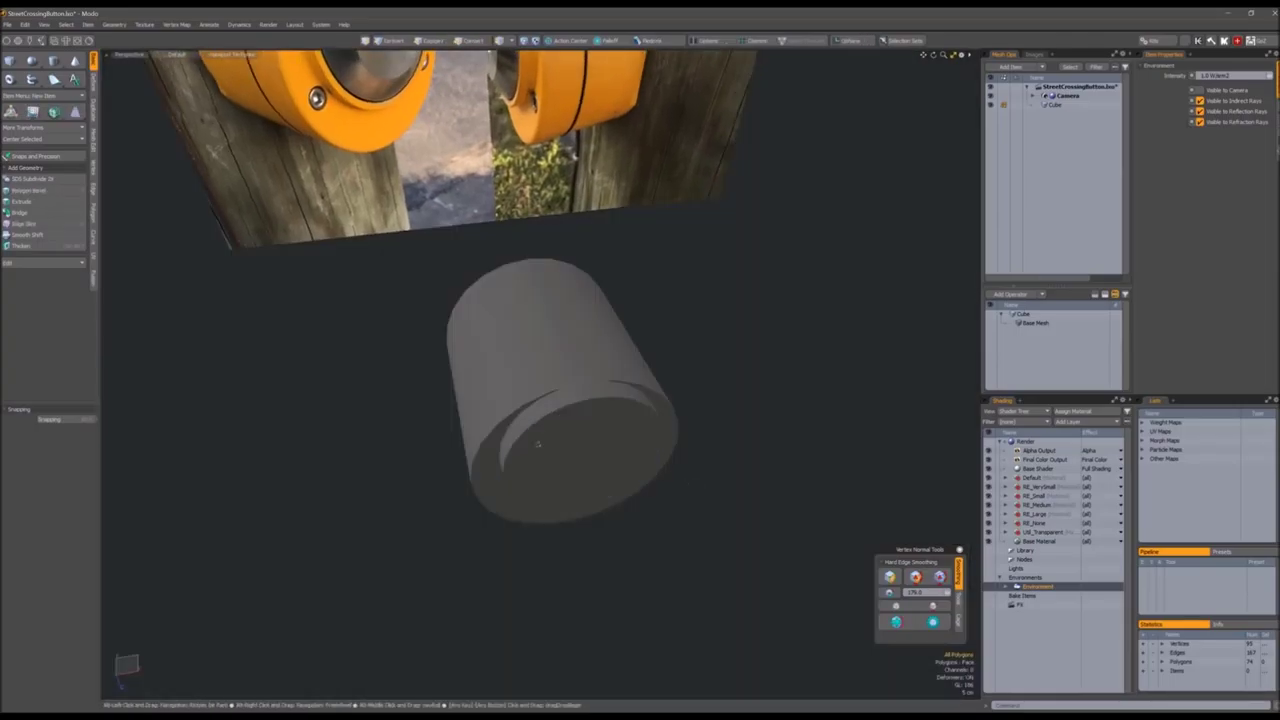
pyautogui.keyDown('alt'); pyautogui.moveTo(704, 487); pyautogui.dragTo(700, 520); pyautogui.keyUp('alt')
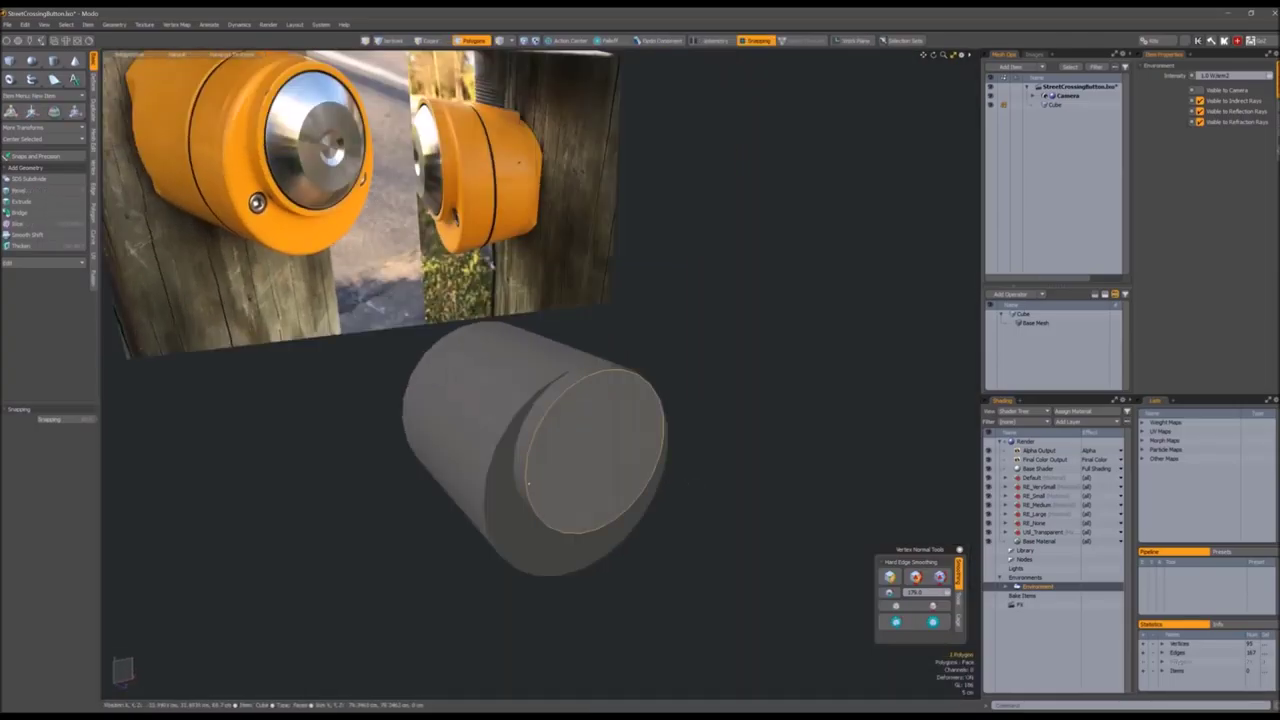
pyautogui.moveTo(500, 470)
pyautogui.mouseDown()
pyautogui.moveTo(520, 540)
pyautogui.moveTo(640, 470)
pyautogui.mouseUp()
pyautogui.moveTo(700, 520)
pyautogui.keyDown('alt'); pyautogui.mouseDown()
pyautogui.moveTo(766, 449)
pyautogui.moveTo(723, 465)
pyautogui.moveTo(717, 483)
pyautogui.moveTo(731, 451)
pyautogui.moveTo(692, 480)
pyautogui.moveTo(591, 458)
pyautogui.moveTo(623, 517)
pyautogui.moveTo(553, 473)
pyautogui.moveTo(723, 379)
pyautogui.moveTo(690, 430)
pyautogui.moveTo(655, 372)
pyautogui.mouseUp(); pyautogui.keyUp('alt')
# Select the ring of faces around the raised cap, then switch to vertex selection
pyautogui.press('l')
pyautogui.press('2')
pyautogui.press('3')
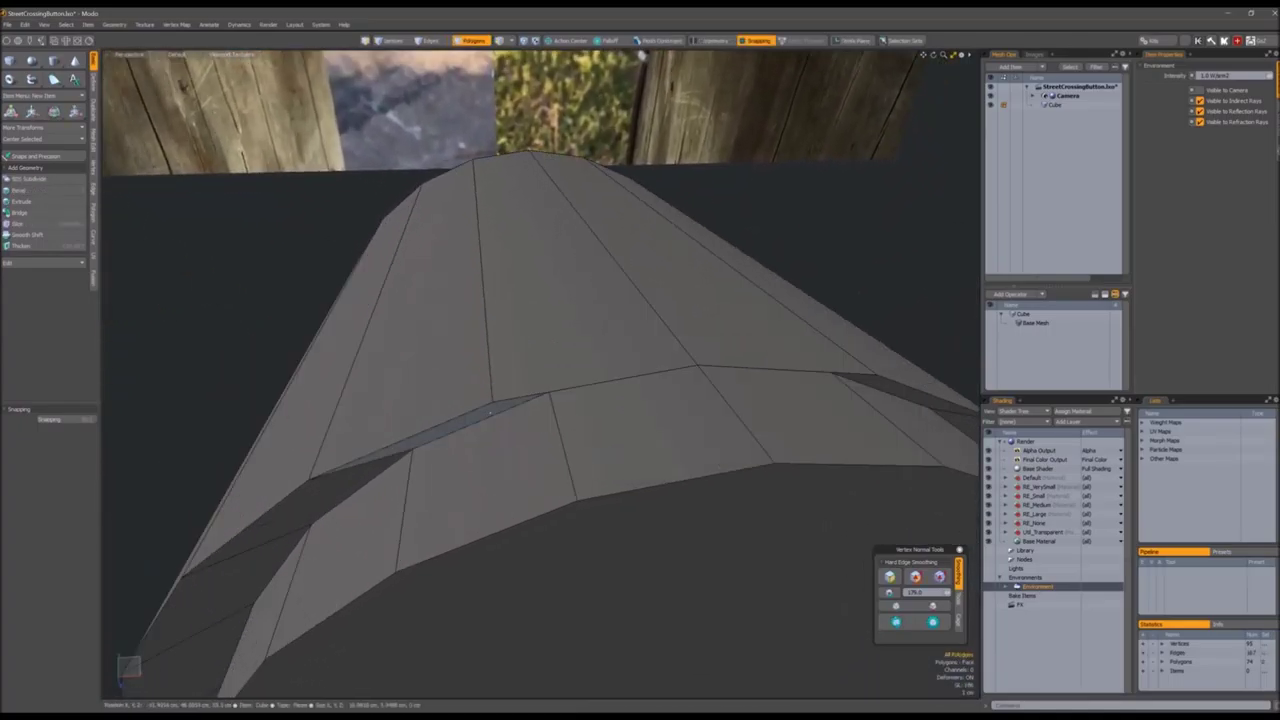
pyautogui.click(470, 415)
pyautogui.keyDown('alt'); pyautogui.moveTo(470, 415); pyautogui.dragTo(490, 398); pyautogui.keyUp('alt')
pyautogui.doubleClick(440, 424)
pyautogui.press('1')
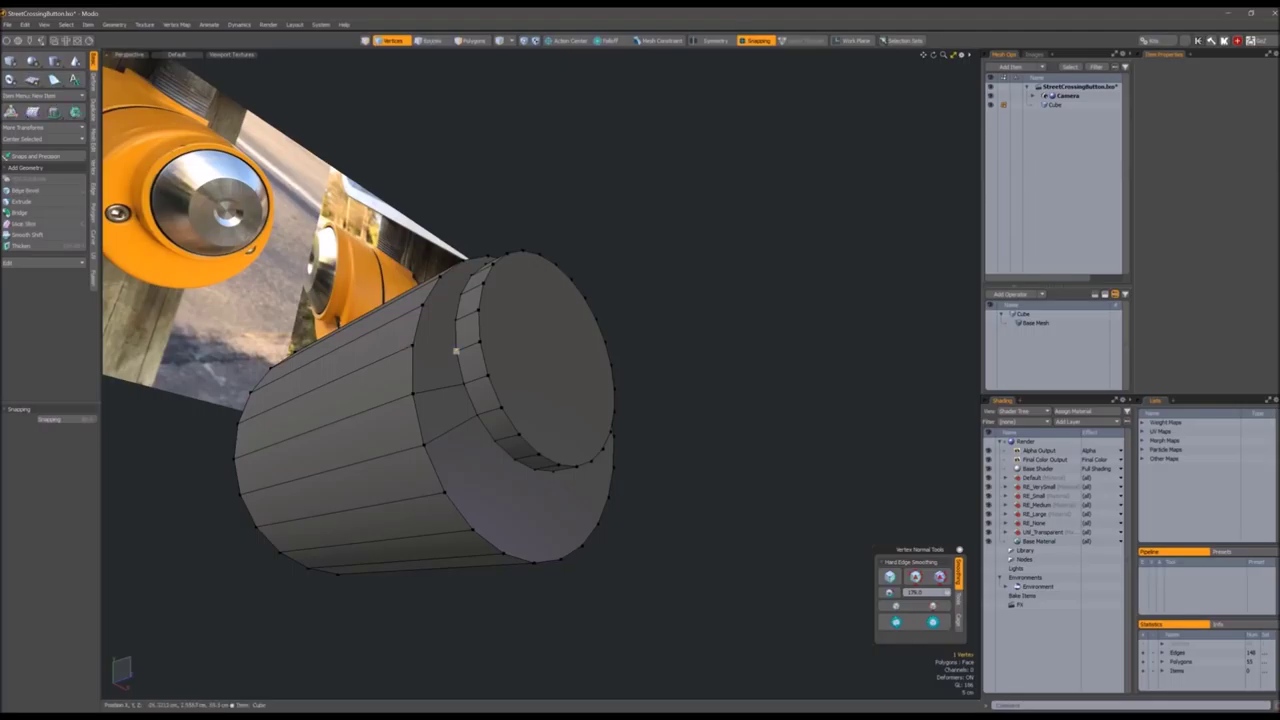
# Split the ring between the selected vertices and hide the Split Polygons warning
pyautogui.keyDown('shift'); pyautogui.click(455, 320); pyautogui.keyUp('shift')
pyautogui.keyDown('alt'); pyautogui.moveTo(455, 320); pyautogui.dragTo(430, 345); pyautogui.keyUp('alt')
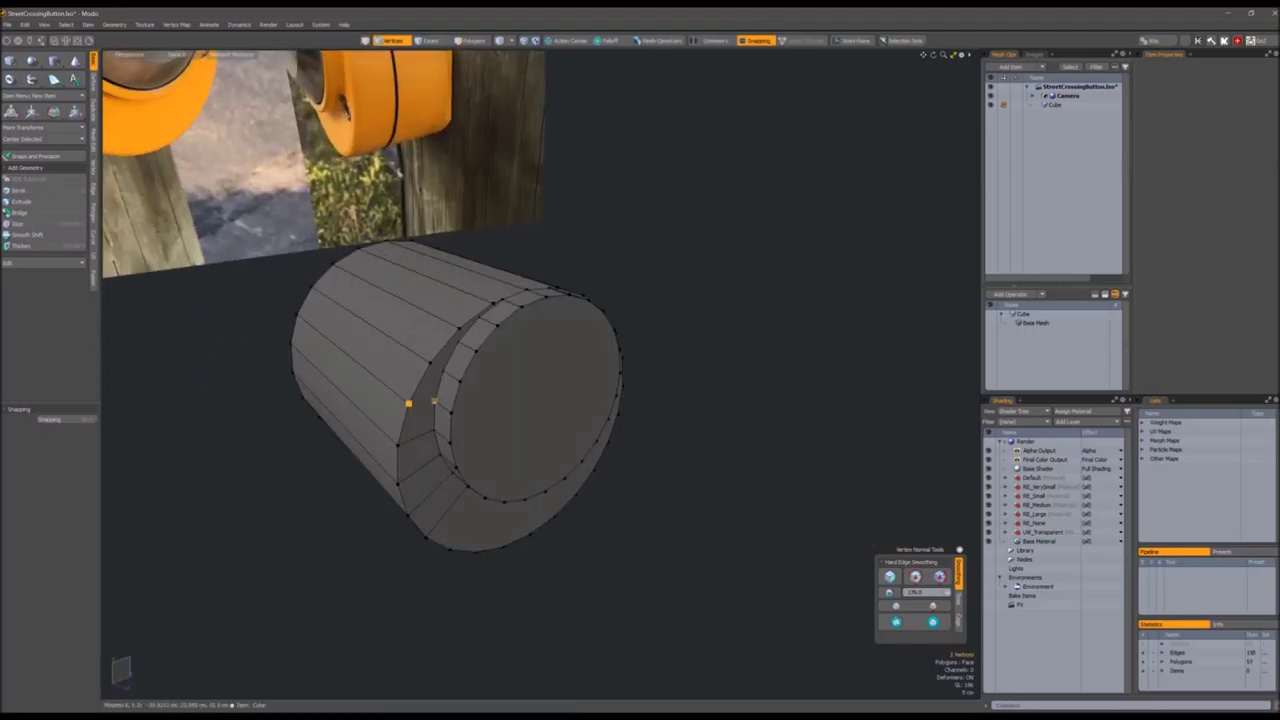
pyautogui.keyDown('alt'); pyautogui.moveTo(430, 345); pyautogui.dragTo(436, 275); pyautogui.keyUp('alt')
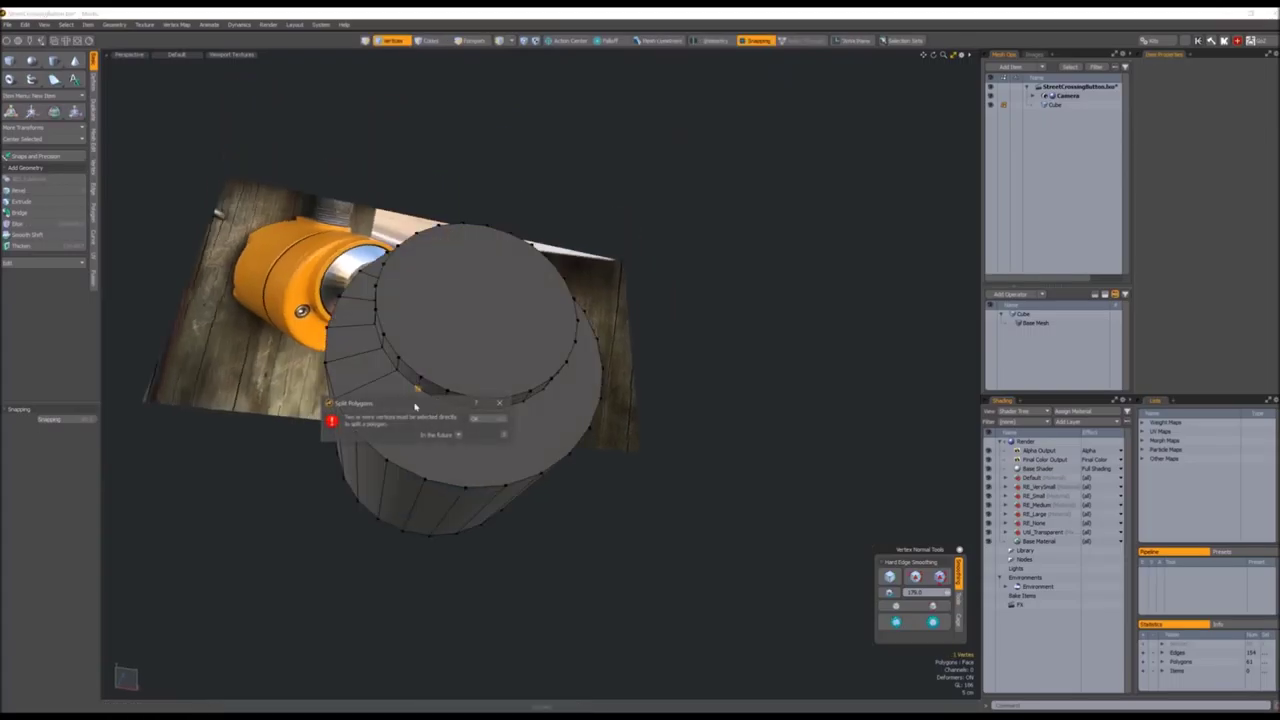
pyautogui.hotkey('shift', 'p')
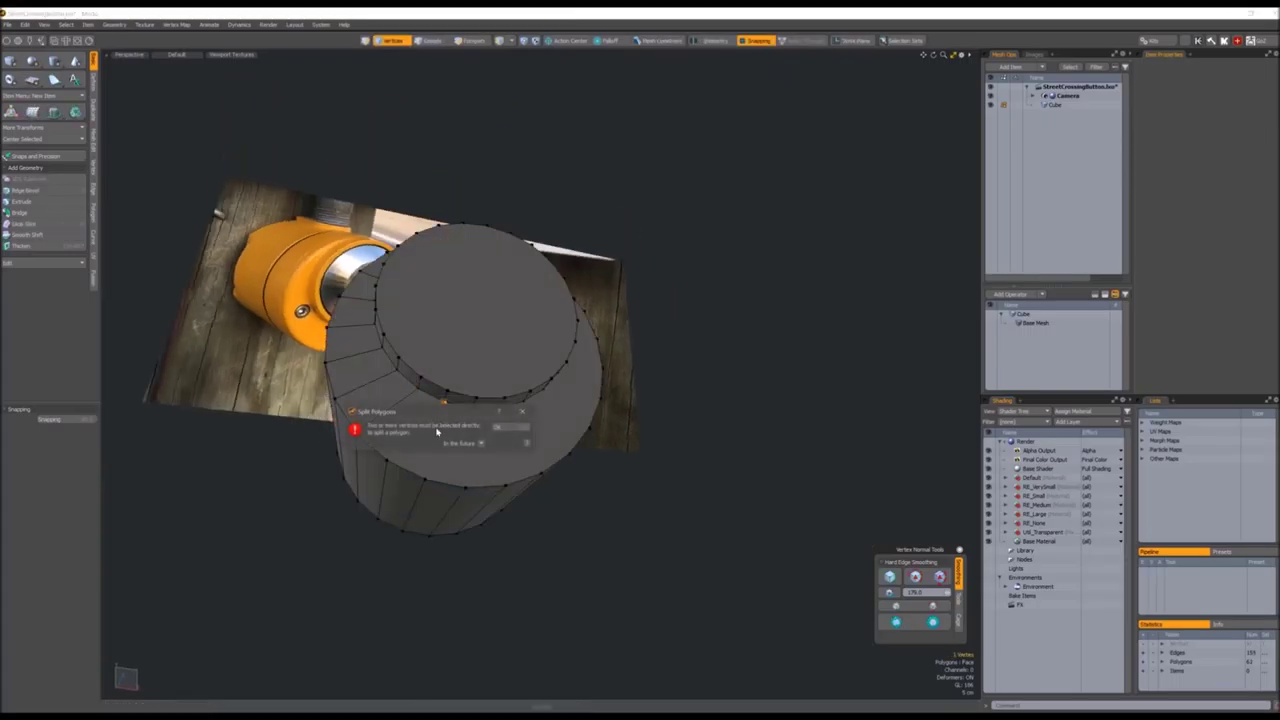
pyautogui.click(480, 443)
pyautogui.click(460, 449)
pyautogui.click(480, 443)
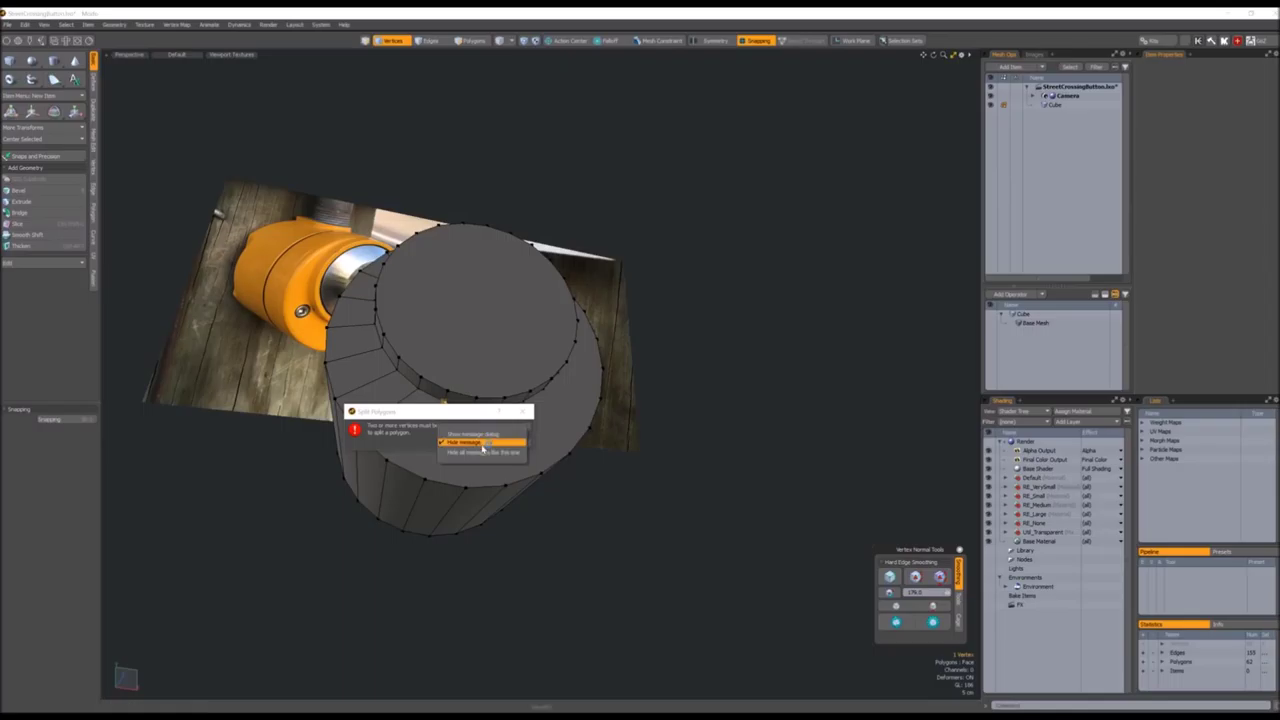
pyautogui.click(480, 452)
pyautogui.click(512, 428)
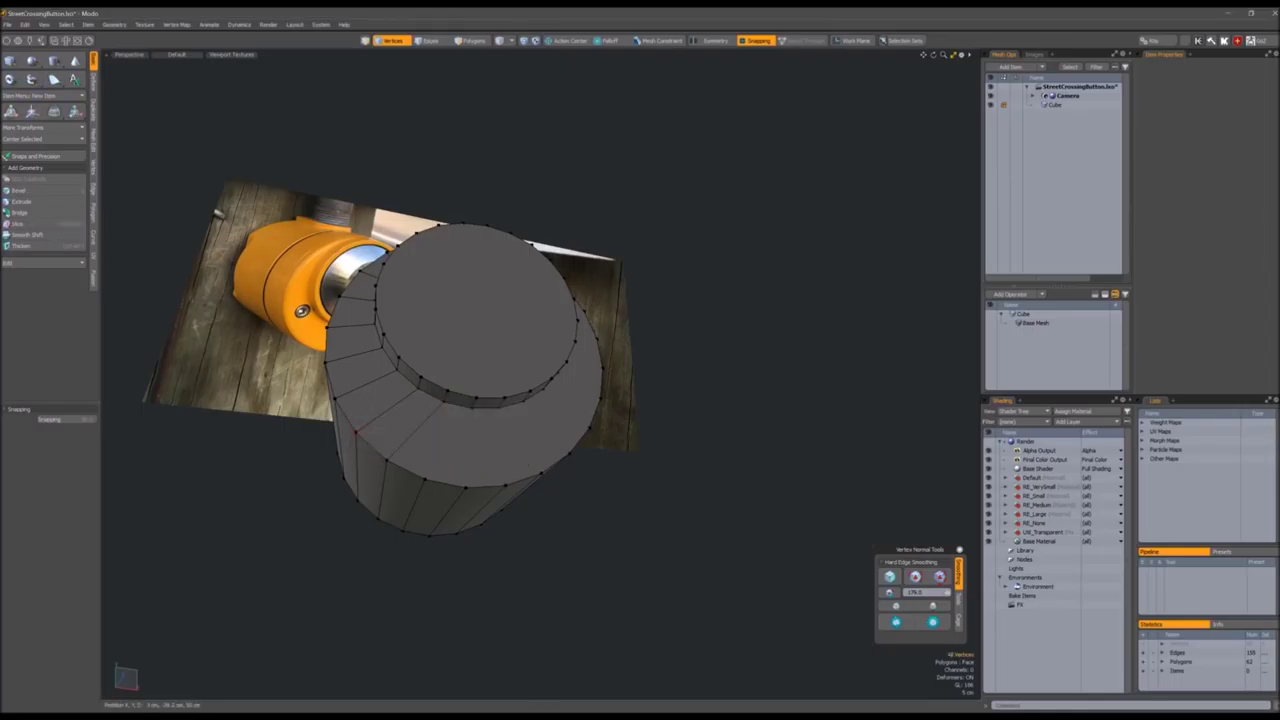
# Select another matching outer and inner rim vertex pair
pyautogui.keyDown('alt'); pyautogui.moveTo(700, 420); pyautogui.dragTo(760, 360); pyautogui.keyUp('alt')
pyautogui.click(469, 491)
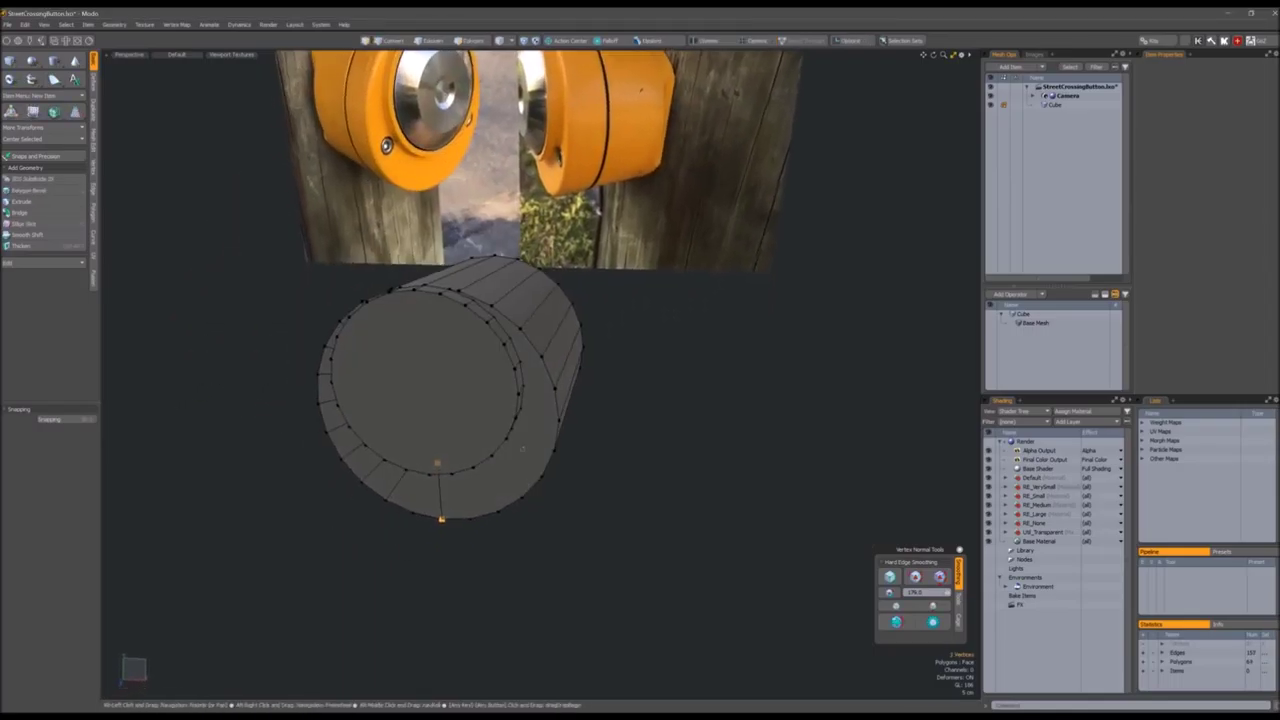
pyautogui.scroll(3, 522, 448)
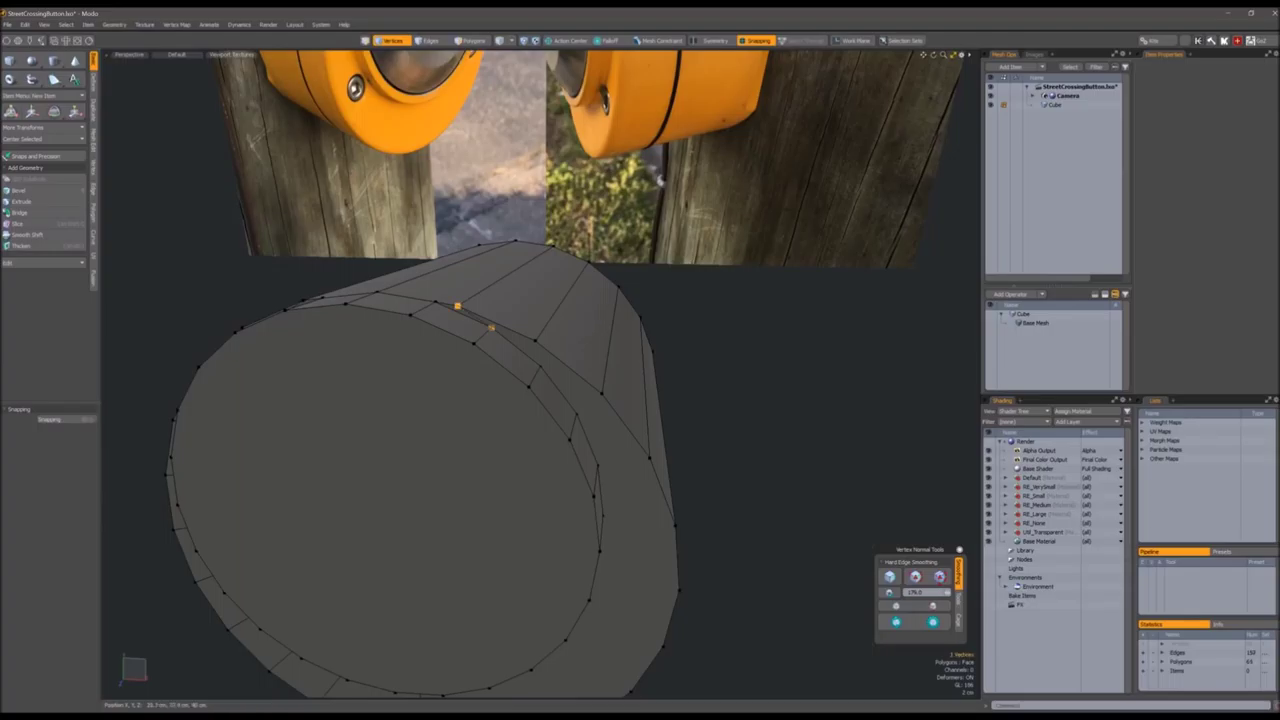
pyautogui.keyDown('shift'); pyautogui.click(601, 393); pyautogui.keyUp('shift')
pyautogui.keyDown('alt'); pyautogui.moveTo(700, 420); pyautogui.dragTo(640, 450); pyautogui.keyUp('alt')
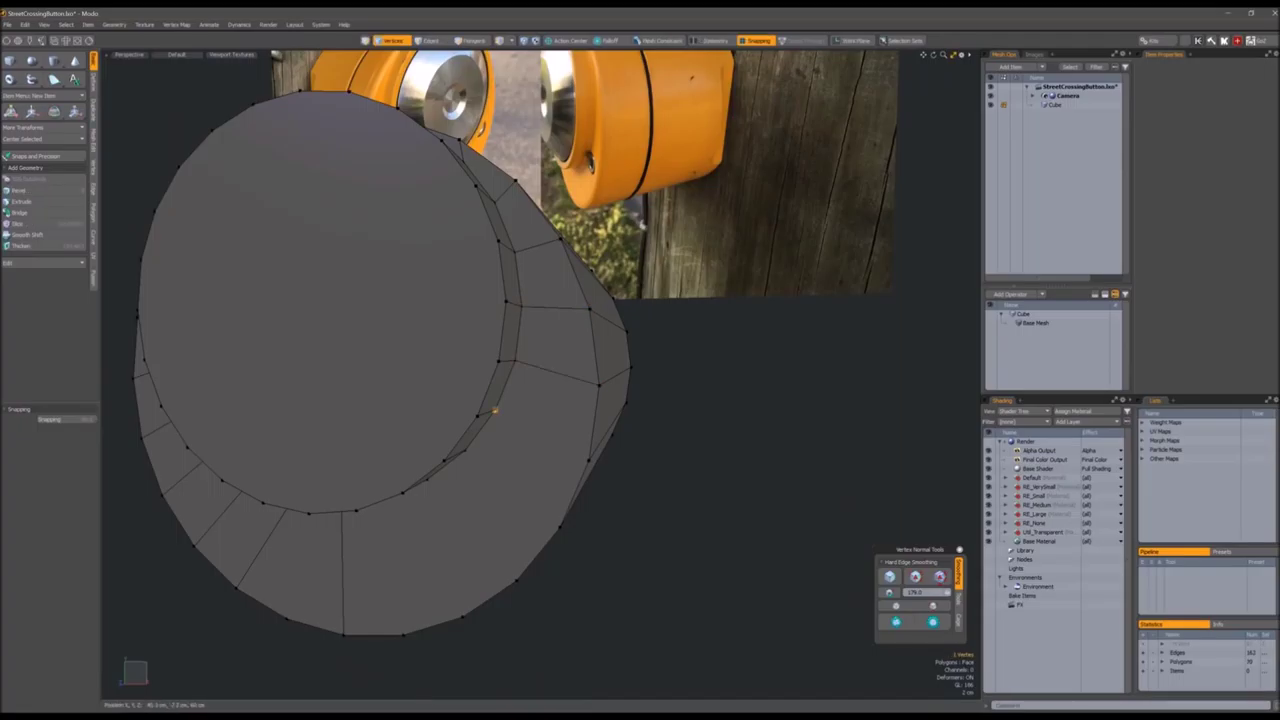
pyautogui.keyDown('alt'); pyautogui.moveTo(700, 420); pyautogui.dragTo(660, 460); pyautogui.keyUp('alt')
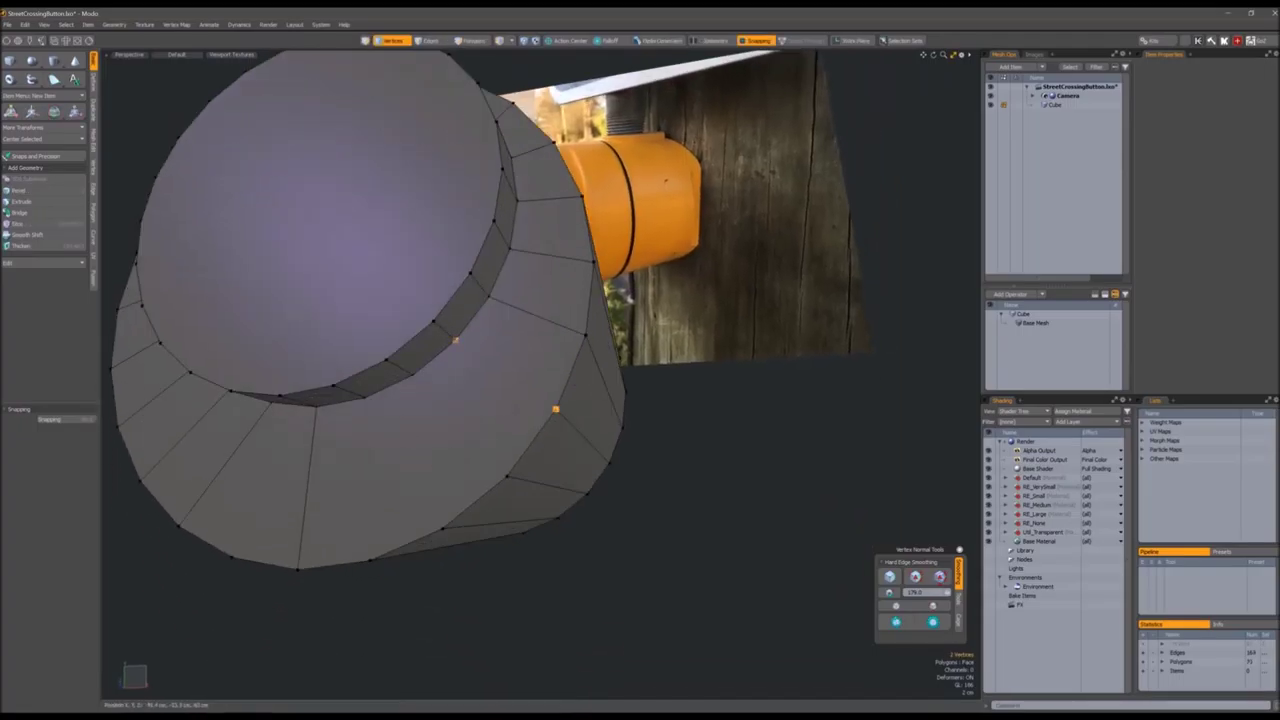
pyautogui.keyDown('alt'); pyautogui.moveTo(700, 420); pyautogui.dragTo(660, 470); pyautogui.keyUp('alt')
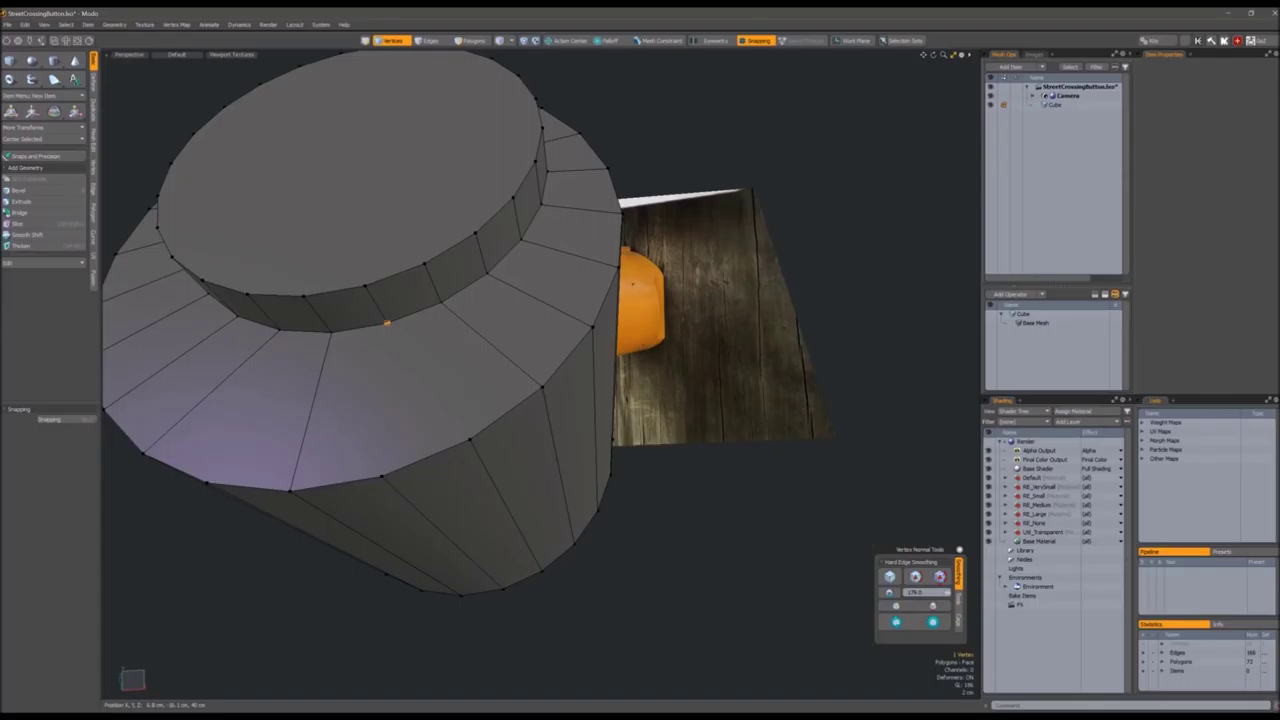
pyautogui.keyDown('alt'); pyautogui.moveTo(700, 420); pyautogui.dragTo(670, 470); pyautogui.keyUp('alt')
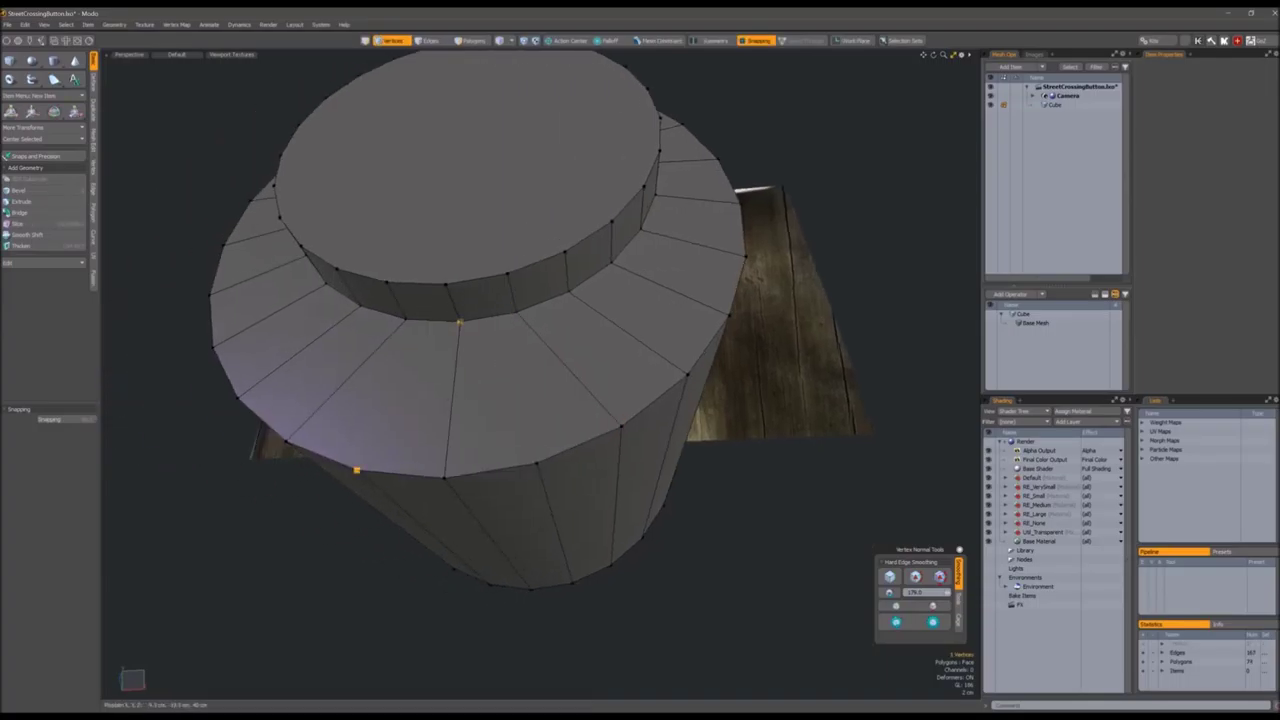
pyautogui.keyDown('alt'); pyautogui.moveTo(700, 420); pyautogui.dragTo(590, 470); pyautogui.keyUp('alt')
pyautogui.keyDown('alt'); pyautogui.moveTo(518, 571); pyautogui.dragTo(565, 545); pyautogui.keyUp('alt')
# Select the lower-left faces of the ring in polygon mode
pyautogui.press('3')
pyautogui.moveTo(462, 530)
pyautogui.mouseDown()
pyautogui.moveTo(520, 610)
pyautogui.moveTo(794, 423)
pyautogui.moveTo(630, 590)
pyautogui.moveTo(485, 558)
pyautogui.moveTo(460, 525)
pyautogui.mouseUp()
pyautogui.moveTo(630, 520)
pyautogui.keyDown('shift'); pyautogui.mouseDown()
pyautogui.moveTo(680, 545)
pyautogui.moveTo(640, 560)
pyautogui.moveTo(673, 548)
pyautogui.moveTo(500, 532)
pyautogui.mouseUp(); pyautogui.keyUp('shift')
pyautogui.click(445, 530)
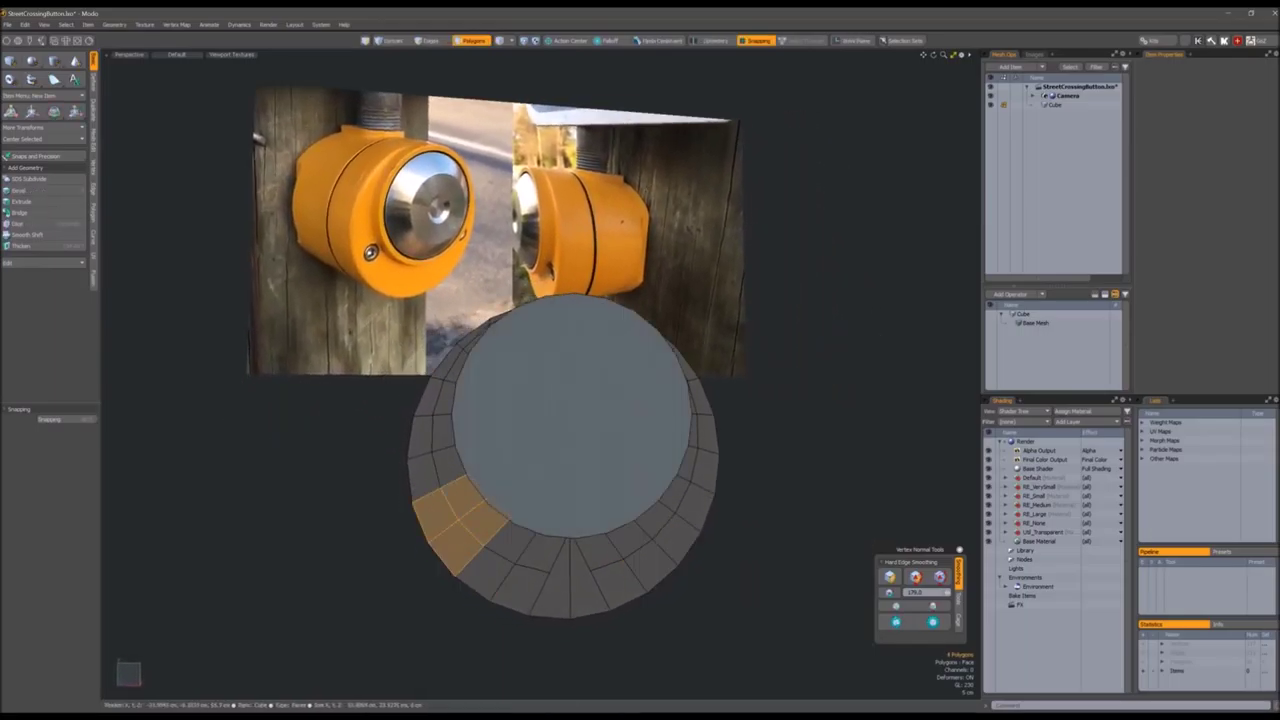
# Add the lower-right faces, inset both, and round them into small circular holes
pyautogui.keyDown('shift'); pyautogui.moveTo(665, 515); pyautogui.dragTo(700, 545); pyautogui.keyUp('shift')
pyautogui.keyDown('alt'); pyautogui.moveTo(700, 545); pyautogui.dragTo(685, 525); pyautogui.keyUp('alt')
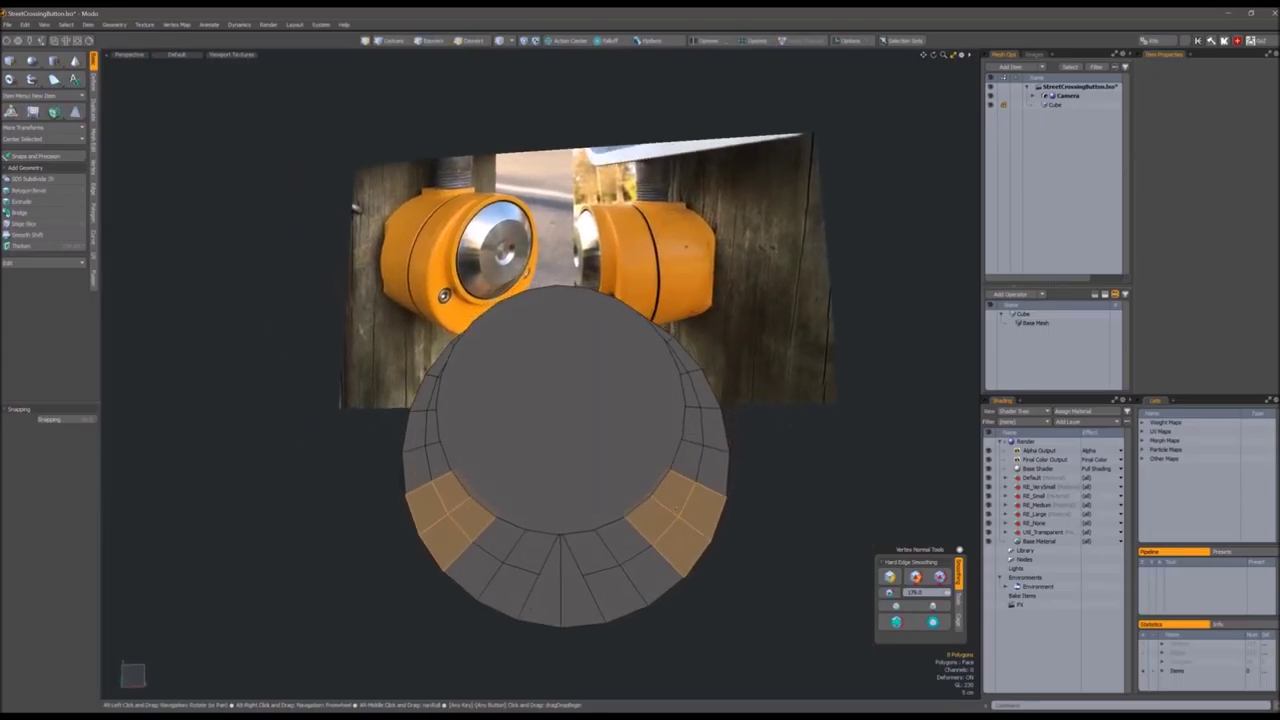
pyautogui.press('3')
pyautogui.press('b')
pyautogui.moveTo(583, 521); pyautogui.dragTo(510, 535)
pyautogui.press('space')
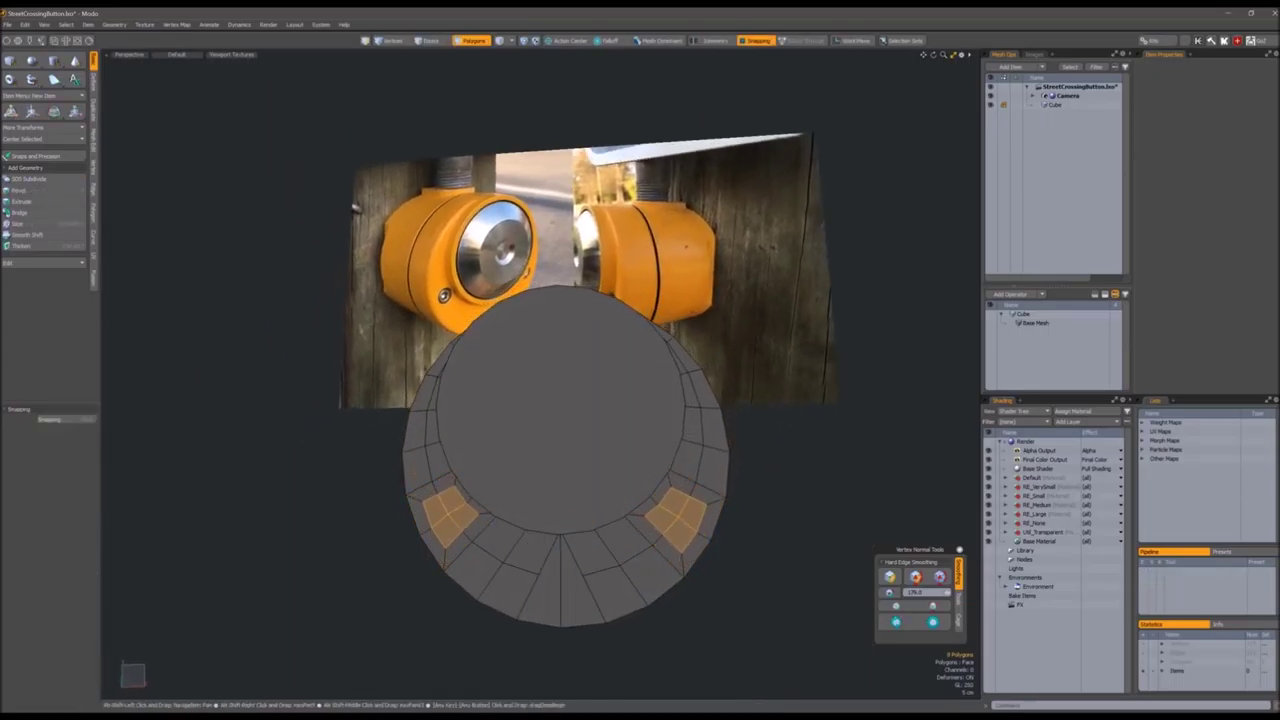
pyautogui.hotkey('shift', 'r')
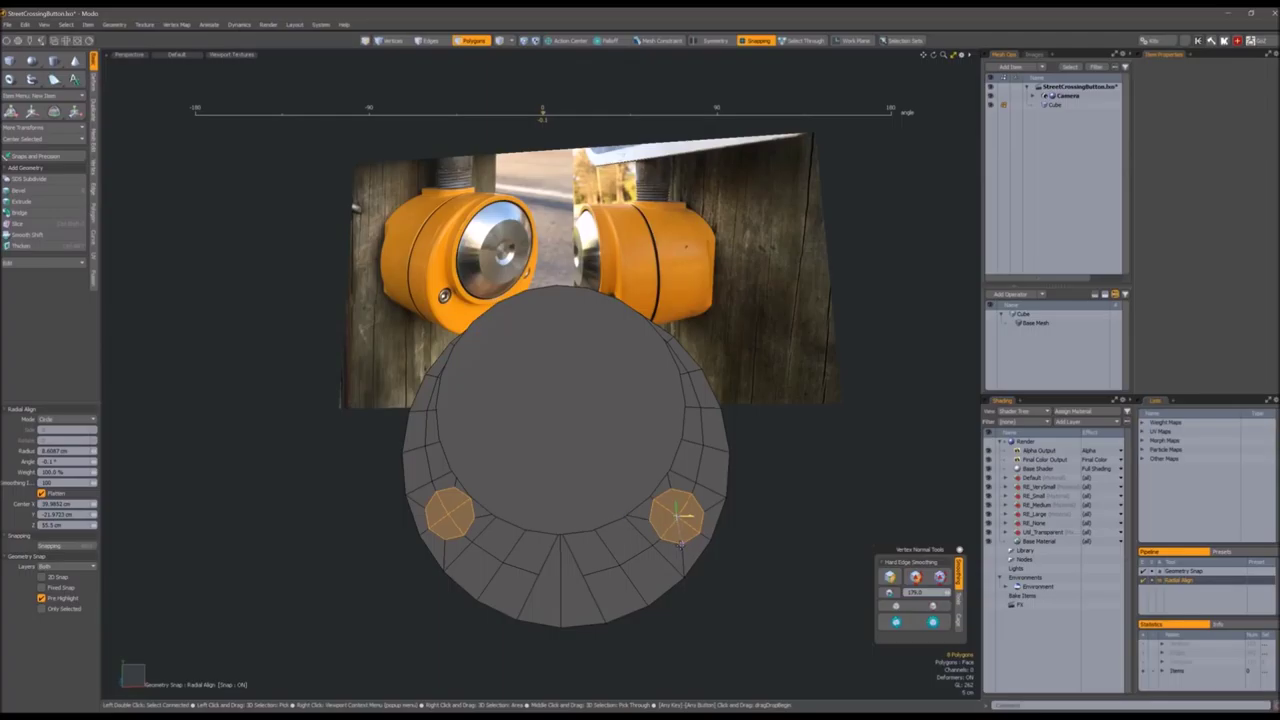
pyautogui.moveTo(680, 545); pyautogui.dragTo(612, 514)
pyautogui.press('space')
# Bevel the hole faces with 0 cm shift and turn on subdivision smoothing
pyautogui.press('b')
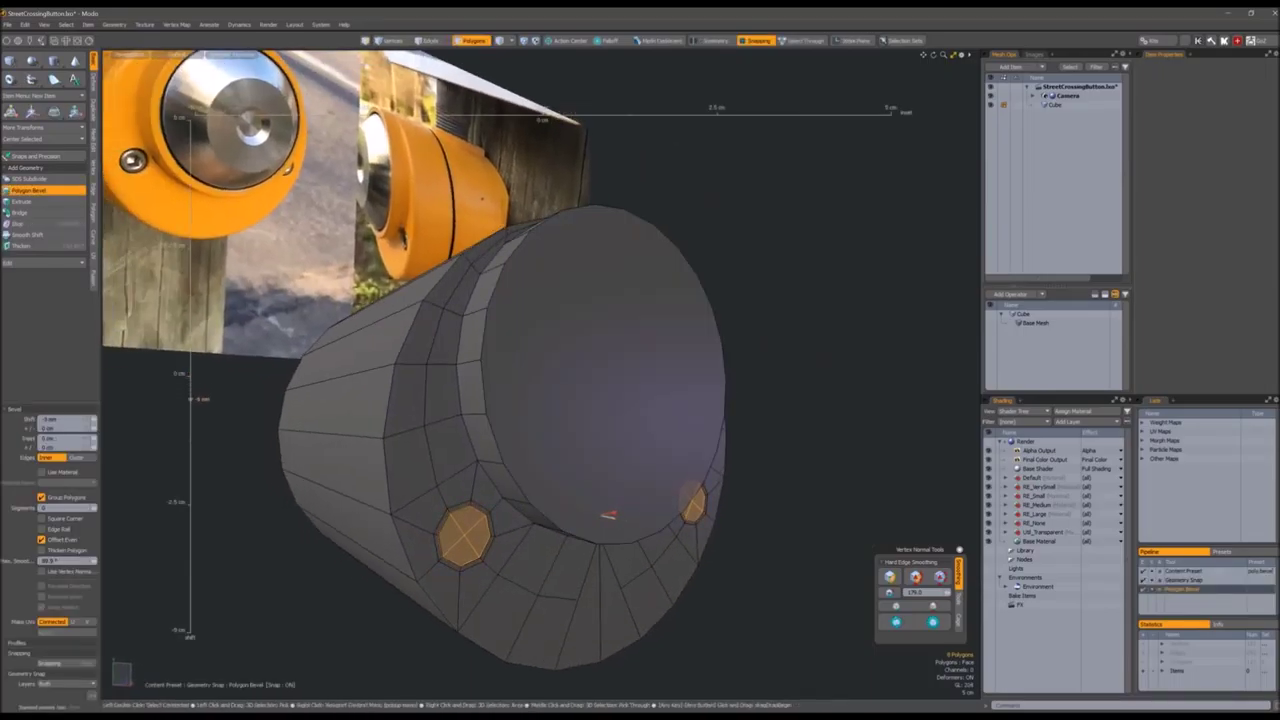
pyautogui.hotkey('ctrl', 'z')
pyautogui.press('space')
pyautogui.keyDown('alt'); pyautogui.moveTo(567, 549); pyautogui.dragTo(420, 520); pyautogui.keyUp('alt')
pyautogui.press('Tab')
pyautogui.click(347, 484)
# Select the housing's front cap polygon and bevel it
pyautogui.doubleClick(347, 484)
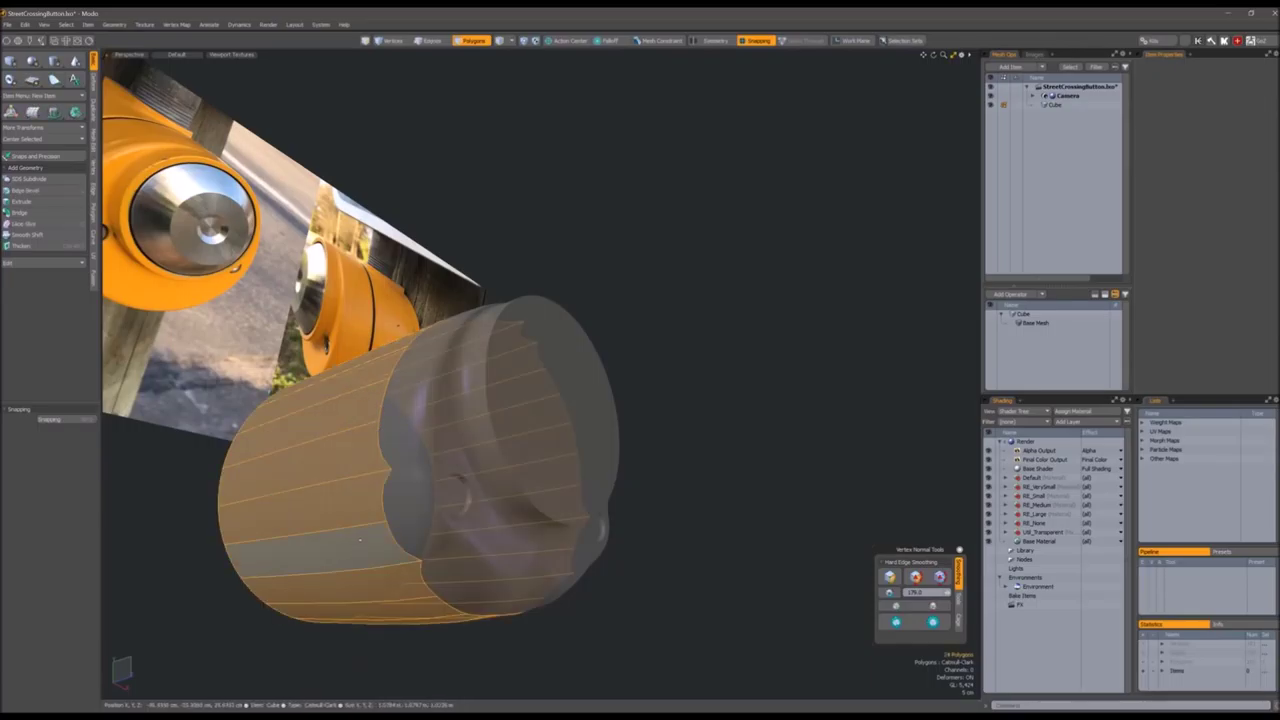
pyautogui.keyDown('alt'); pyautogui.moveTo(347, 484); pyautogui.dragTo(514, 567); pyautogui.keyUp('alt')
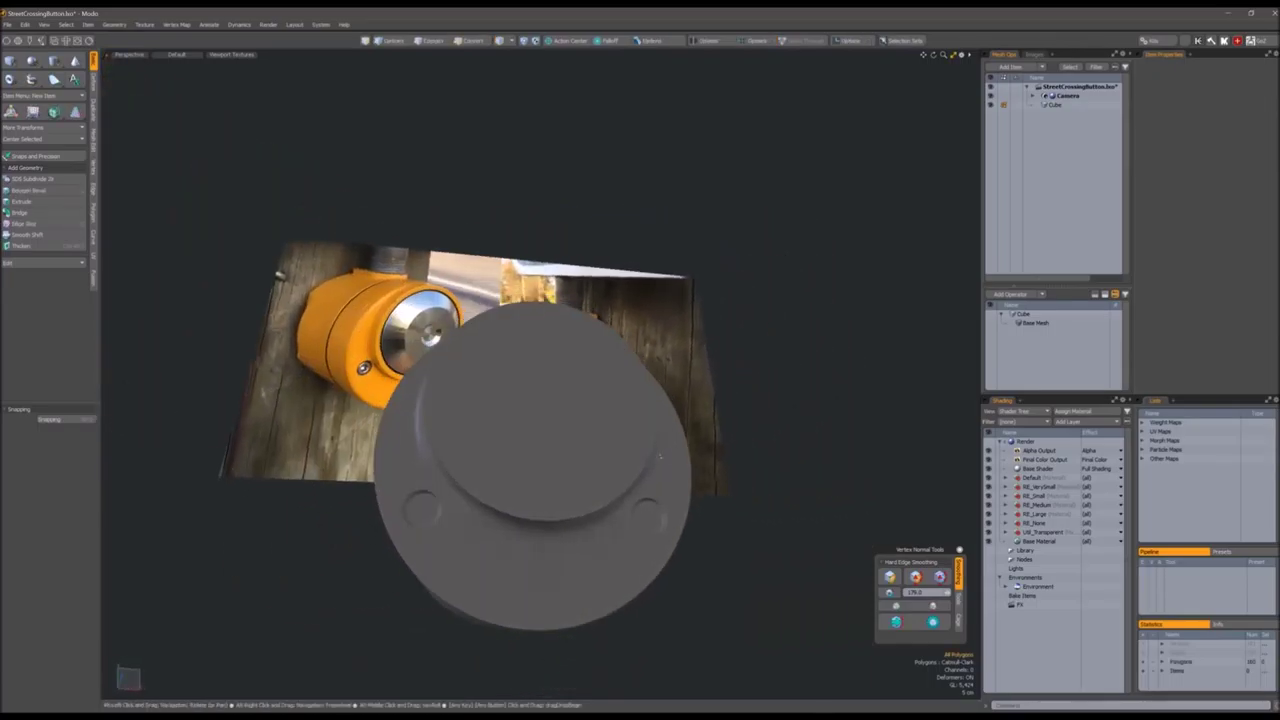
pyautogui.press('3')
pyautogui.doubleClick(514, 567)
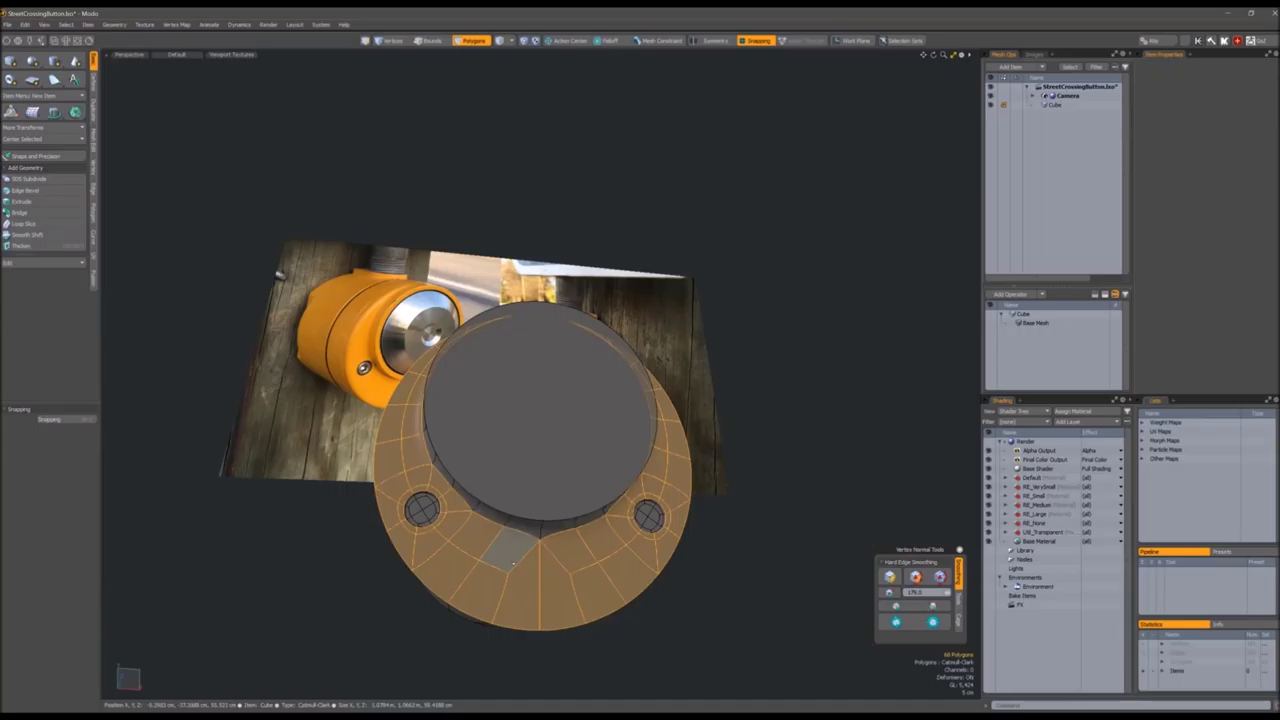
pyautogui.moveTo(513, 565)
pyautogui.keyDown('alt'); pyautogui.mouseDown()
pyautogui.moveTo(640, 500)
pyautogui.moveTo(700, 491)
pyautogui.moveTo(686, 520)
pyautogui.moveTo(710, 528)
pyautogui.moveTo(701, 480)
pyautogui.moveTo(548, 455)
pyautogui.moveTo(559, 468)
pyautogui.mouseUp(); pyautogui.keyUp('alt')
pyautogui.click(535, 447)
pyautogui.press('b')
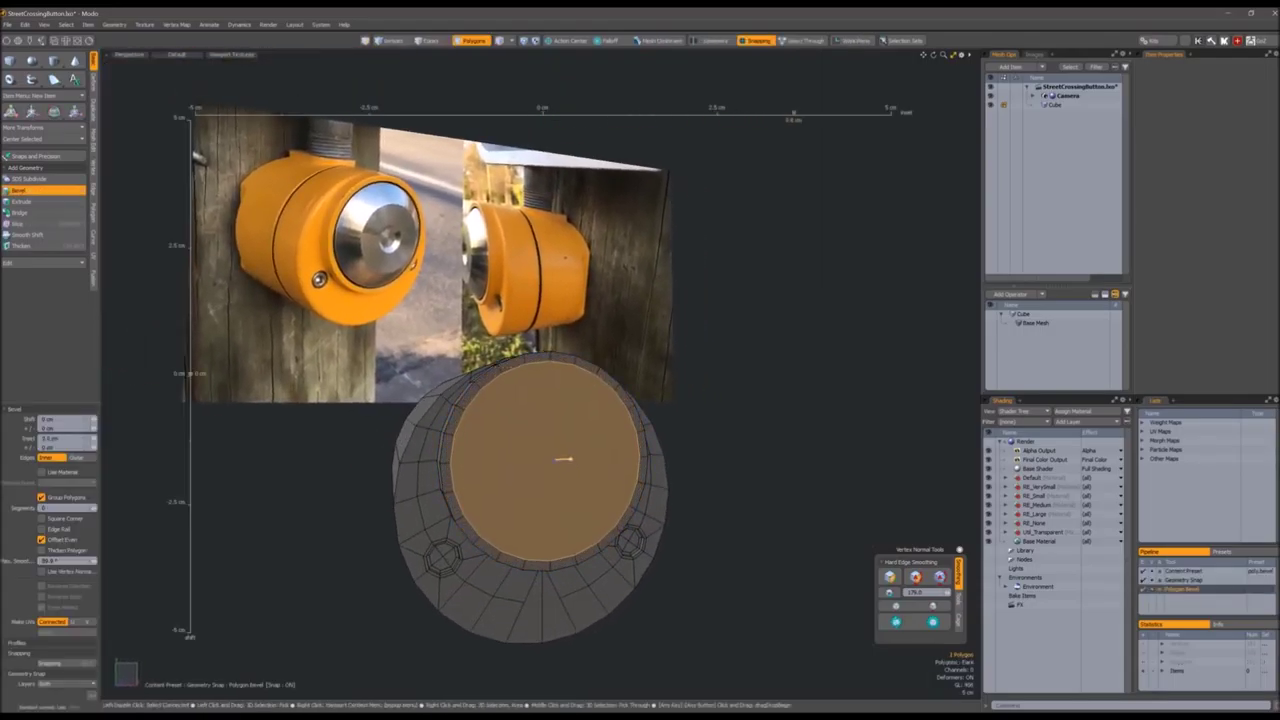
pyautogui.keyDown('alt'); pyautogui.moveTo(559, 468); pyautogui.dragTo(600, 468); pyautogui.keyUp('alt')
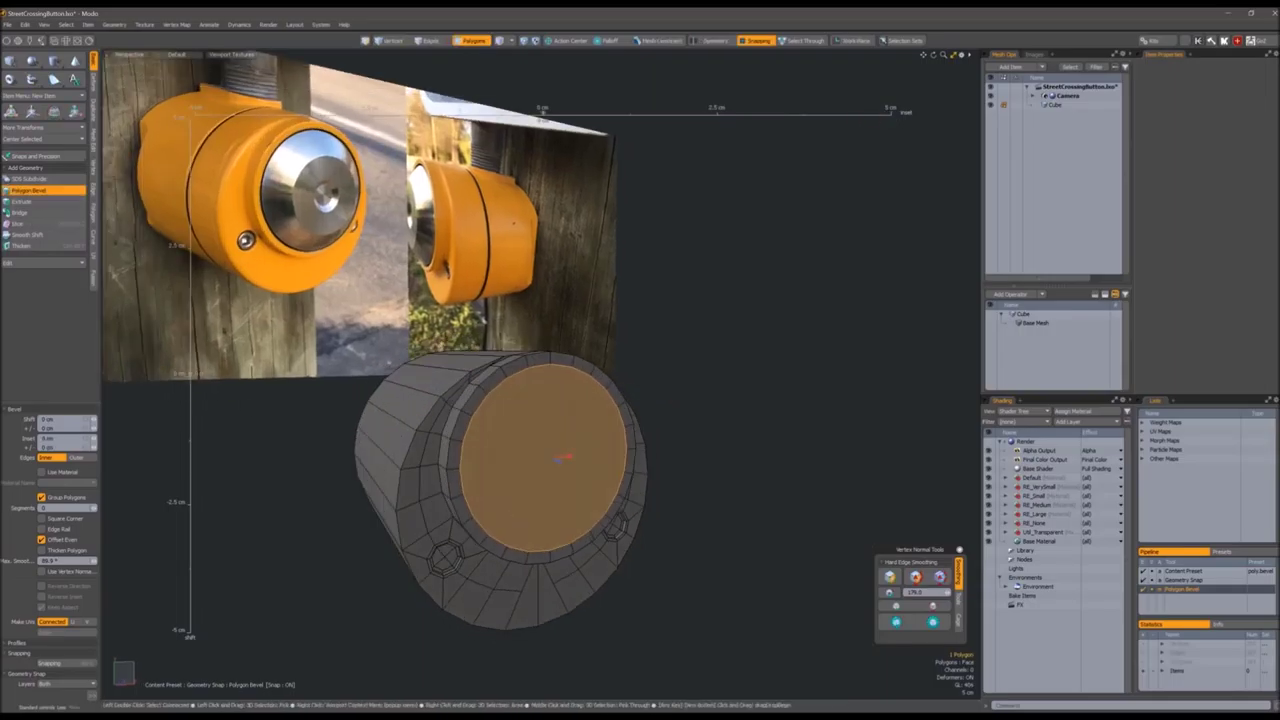
pyautogui.press('space')
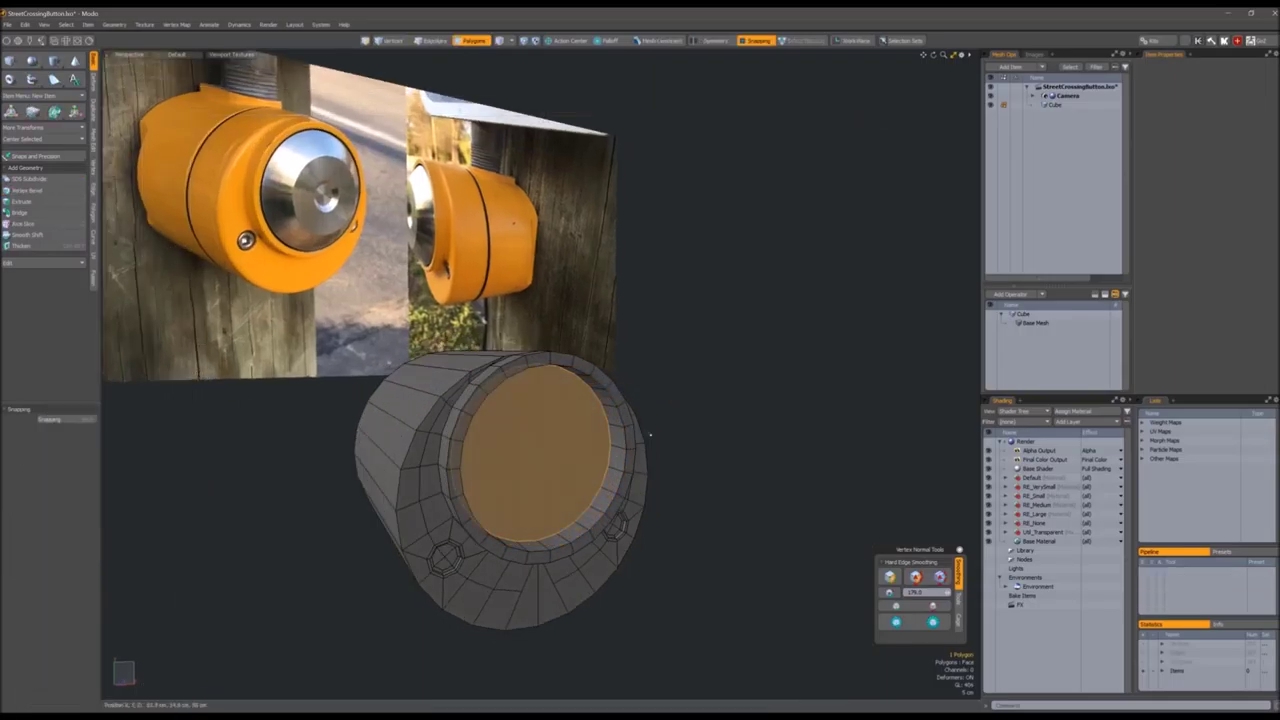
# Copy the cap disc and paste it into a new mesh item
pyautogui.press('n')
pyautogui.hotkey('ctrl', 'v')
pyautogui.keyDown('alt'); pyautogui.moveTo(651, 434); pyautogui.dragTo(600, 486); pyautogui.keyUp('alt')
pyautogui.press('w')
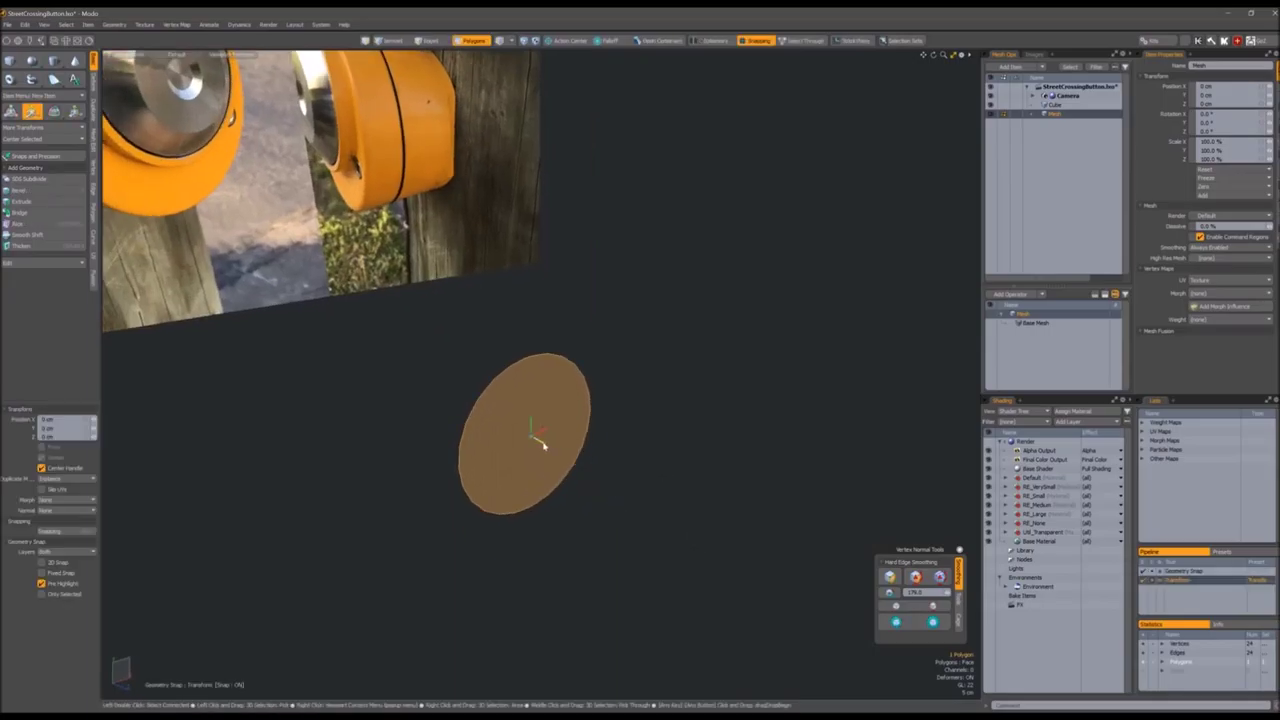
# Move the disc in front of the housing and extrude it into a short cylinder
pyautogui.moveTo(543, 445); pyautogui.dragTo(719, 490)
pyautogui.press('3')
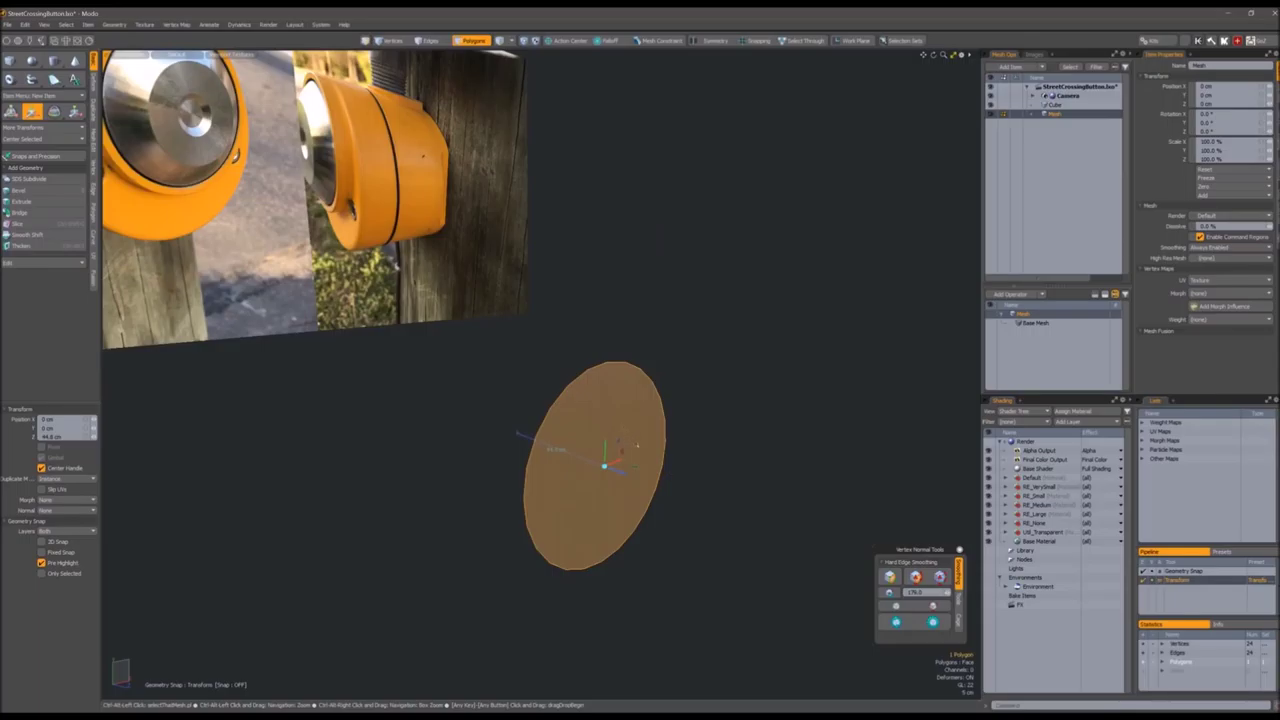
pyautogui.hotkey('shift', 'x')
pyautogui.moveTo(614, 466)
pyautogui.mouseDown()
pyautogui.moveTo(577, 457)
pyautogui.moveTo(727, 445)
pyautogui.moveTo(565, 455)
pyautogui.moveTo(652, 460)
pyautogui.moveTo(590, 458)
pyautogui.moveTo(620, 465)
pyautogui.mouseUp()
pyautogui.press('space')
# Bevel an inset ring into the new cylinder's front face
pyautogui.press('b')
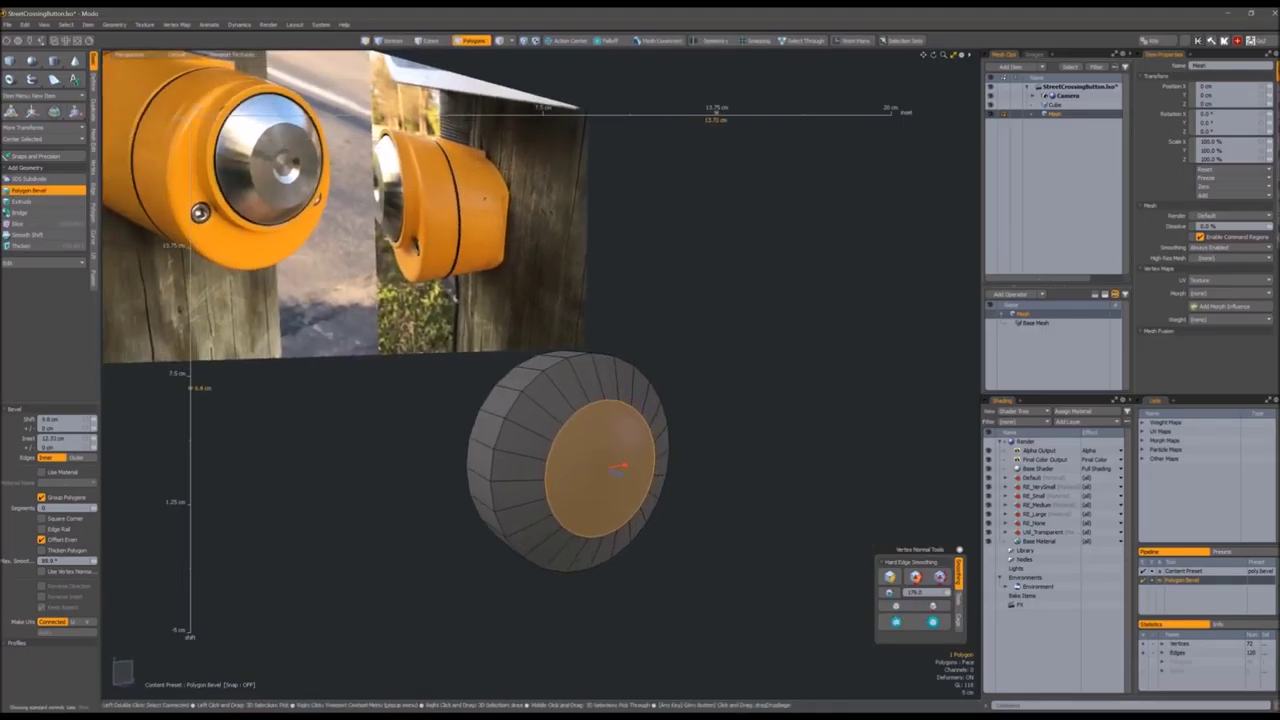
pyautogui.keyDown('alt'); pyautogui.moveTo(618, 470); pyautogui.dragTo(604, 470); pyautogui.keyUp('alt')
pyautogui.keyDown('alt'); pyautogui.moveTo(573, 531); pyautogui.dragTo(535, 405); pyautogui.keyUp('alt')
pyautogui.press('space')
pyautogui.scroll(3, 535, 405)
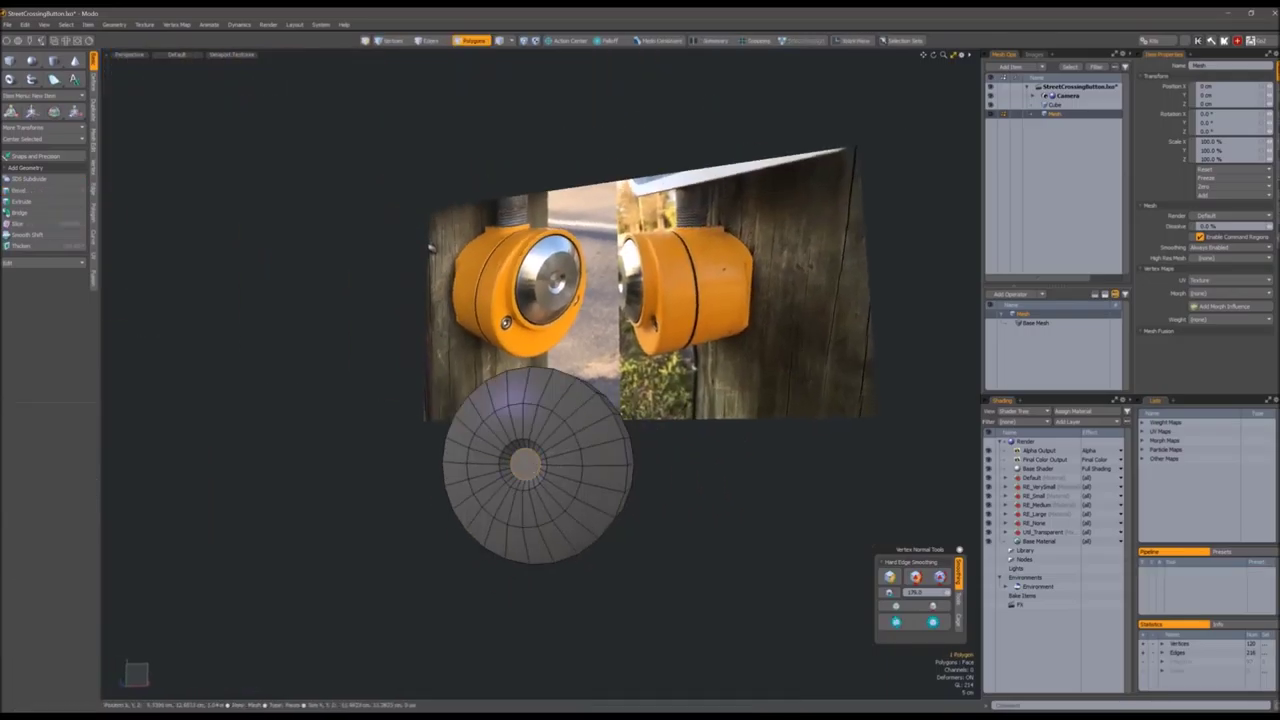
pyautogui.click(527, 462)
pyautogui.keyDown('alt'); pyautogui.moveTo(527, 462); pyautogui.dragTo(578, 490); pyautogui.keyUp('alt')
# Turn the disc's centre polygon into a fan of Spikey triangles
pyautogui.hotkey('ctrl', 'space')
pyautogui.click(609, 509)
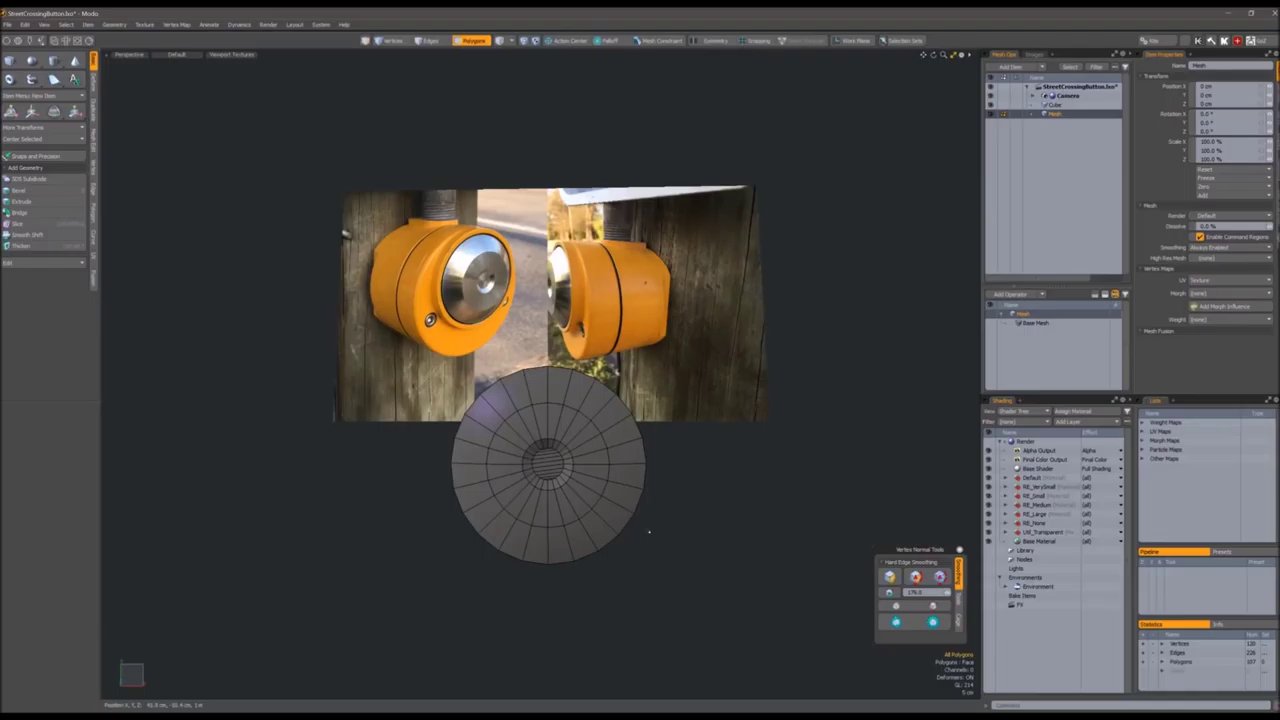
pyautogui.keyDown('alt'); pyautogui.moveTo(643, 529); pyautogui.dragTo(628, 510); pyautogui.keyUp('alt')
pyautogui.hotkey('ctrl', 'space')
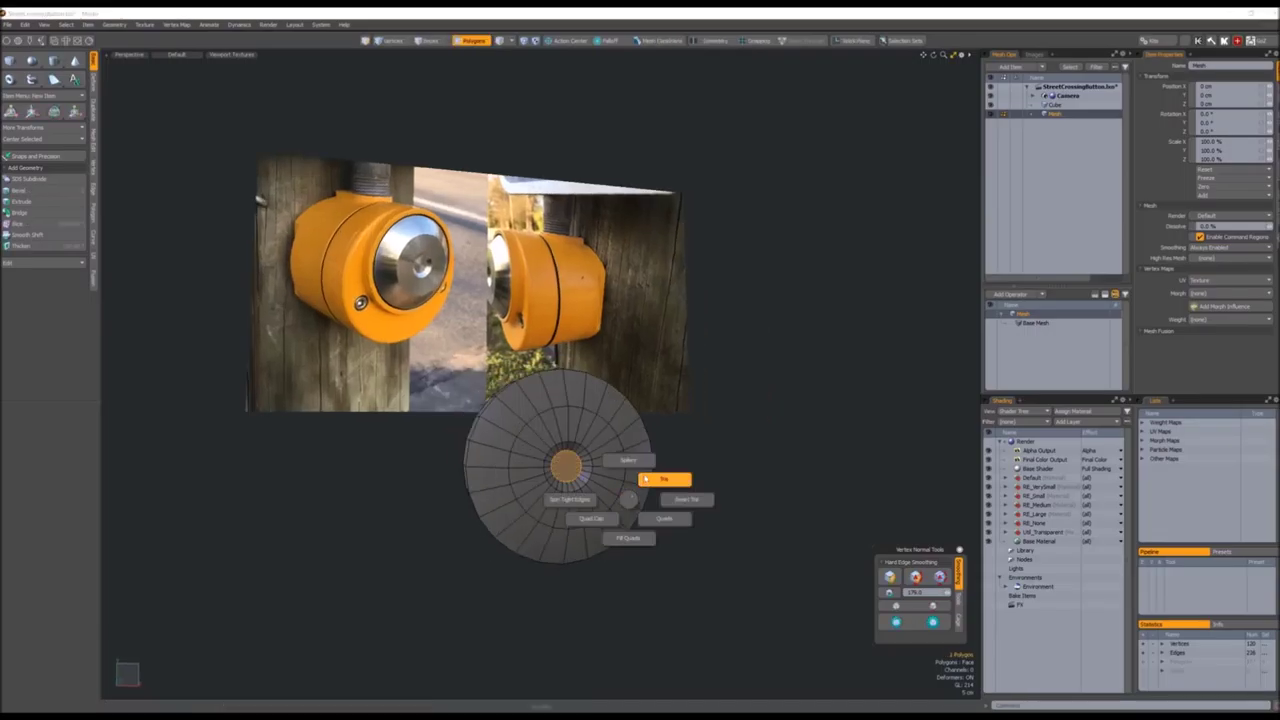
pyautogui.click(643, 468)
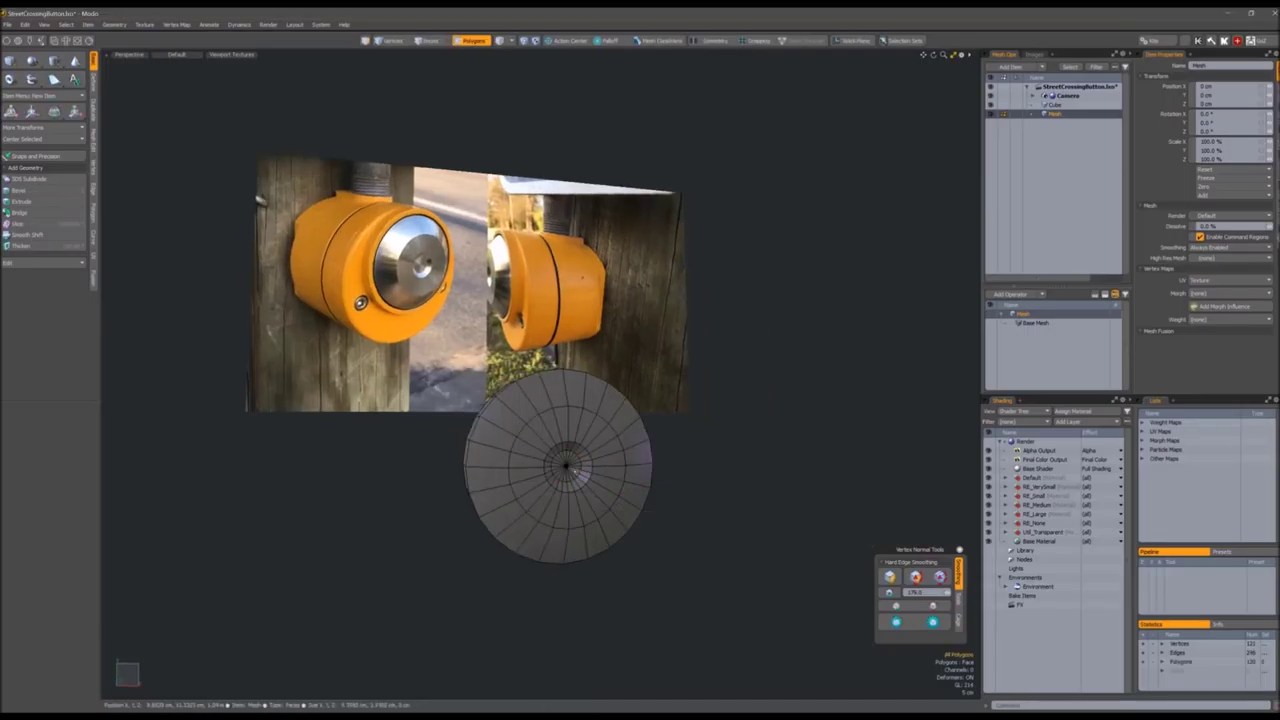
pyautogui.doubleClick(612, 467)
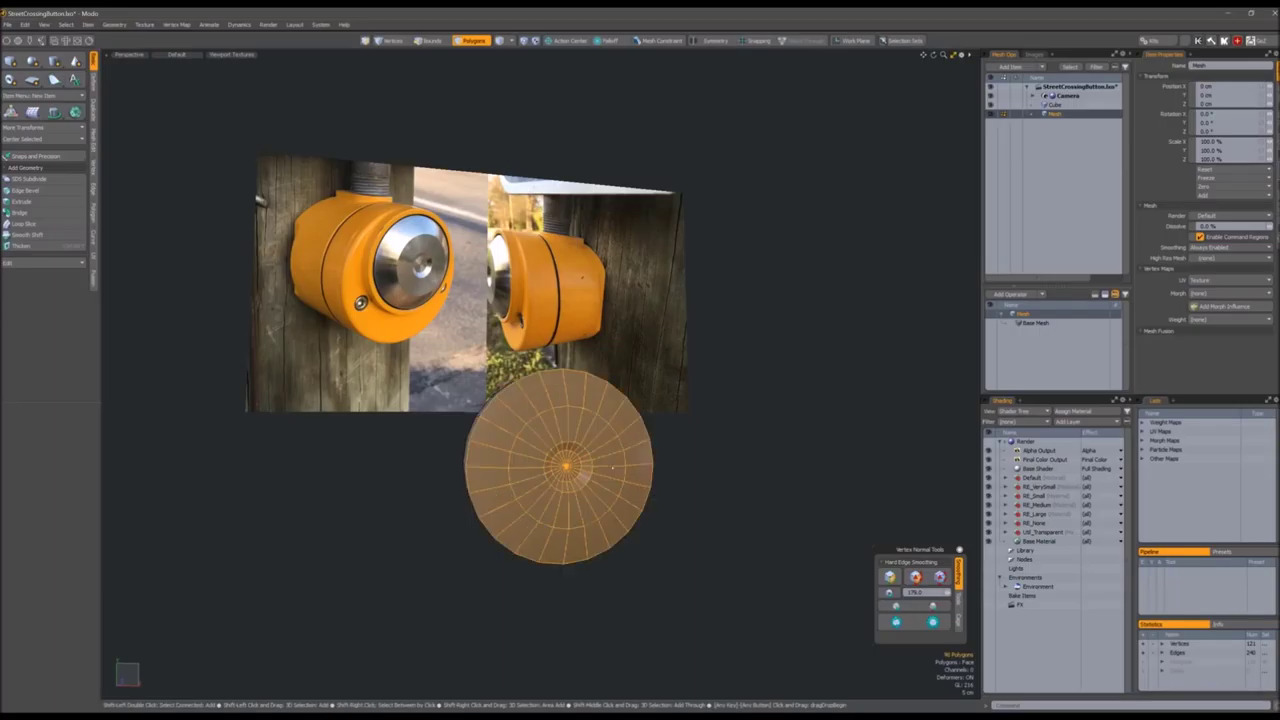
pyautogui.press('Escape')
# Push the whole button back into the housing's recessed front
pyautogui.keyDown('alt'); pyautogui.moveTo(796, 343); pyautogui.dragTo(654, 514); pyautogui.keyUp('alt')
pyautogui.press('3')
pyautogui.press('Escape')
pyautogui.click(457, 422)
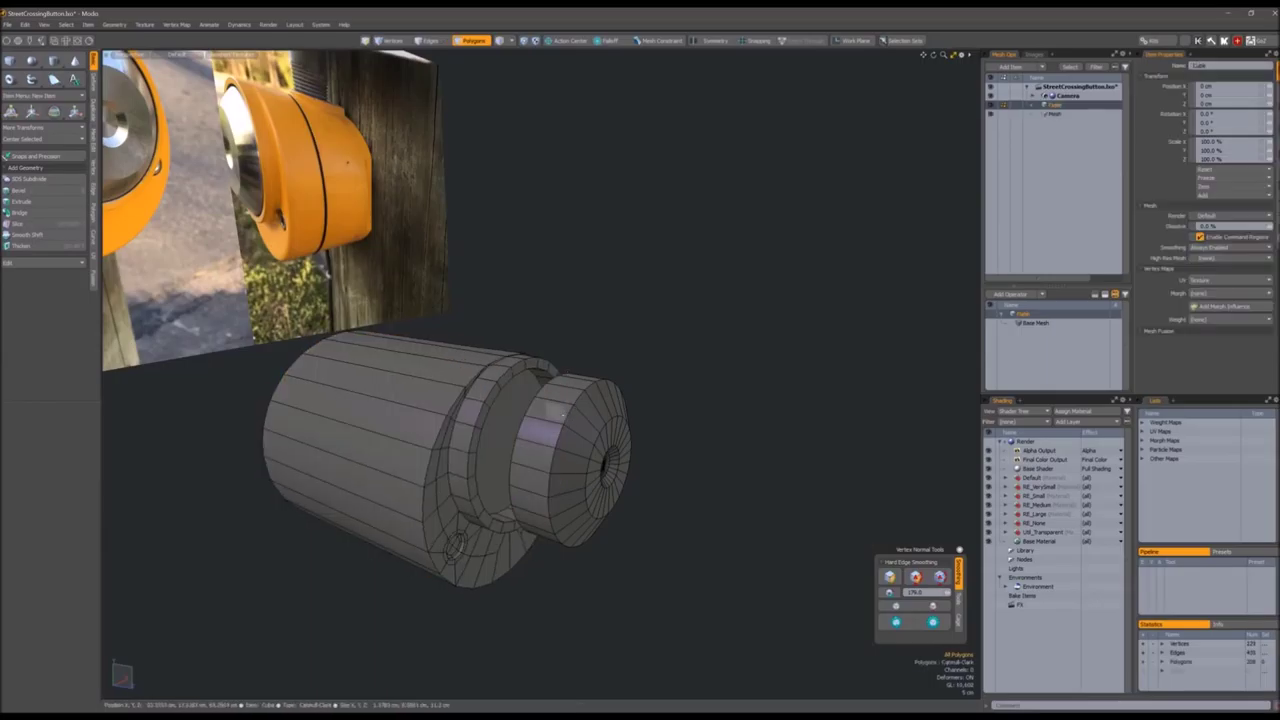
pyautogui.doubleClick(564, 418)
pyautogui.press('y')
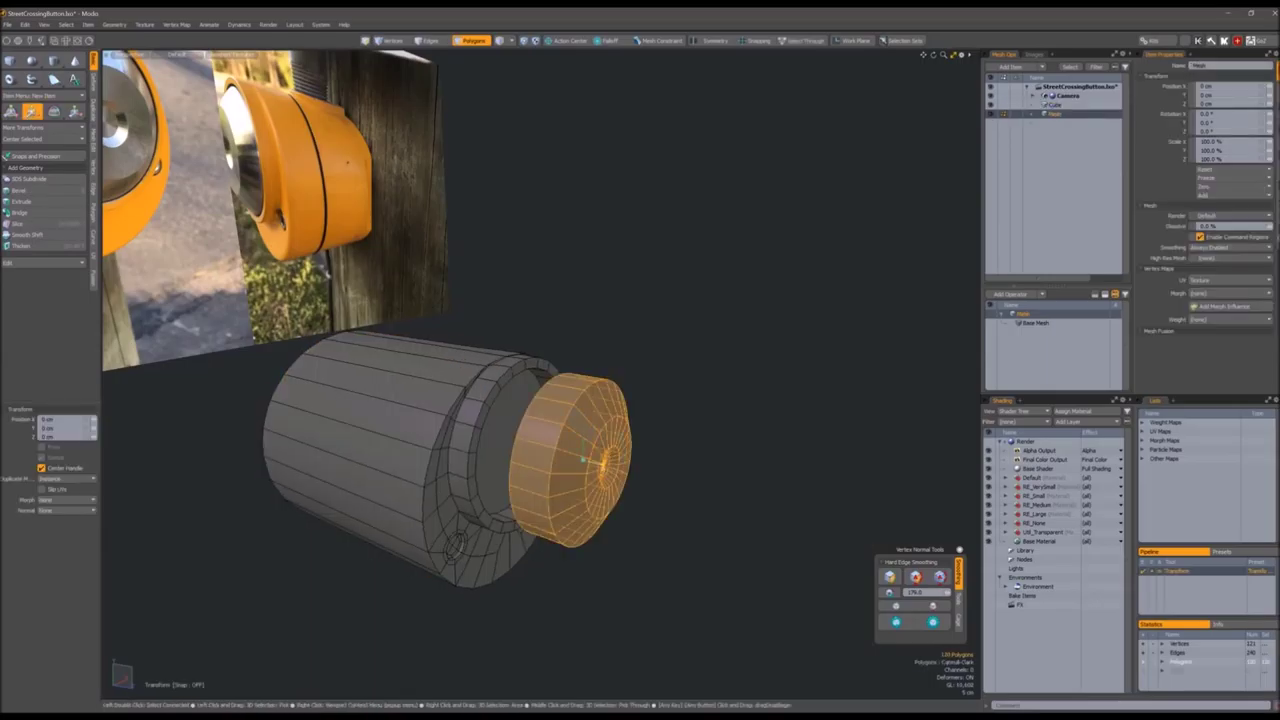
pyautogui.moveTo(583, 459); pyautogui.dragTo(529, 457)
pyautogui.press('space')
# Give the button's front polygons the RE Small material and start the live render preview
pyautogui.keyDown('alt'); pyautogui.moveTo(623, 434); pyautogui.dragTo(545, 453); pyautogui.keyUp('alt')
pyautogui.press('3')
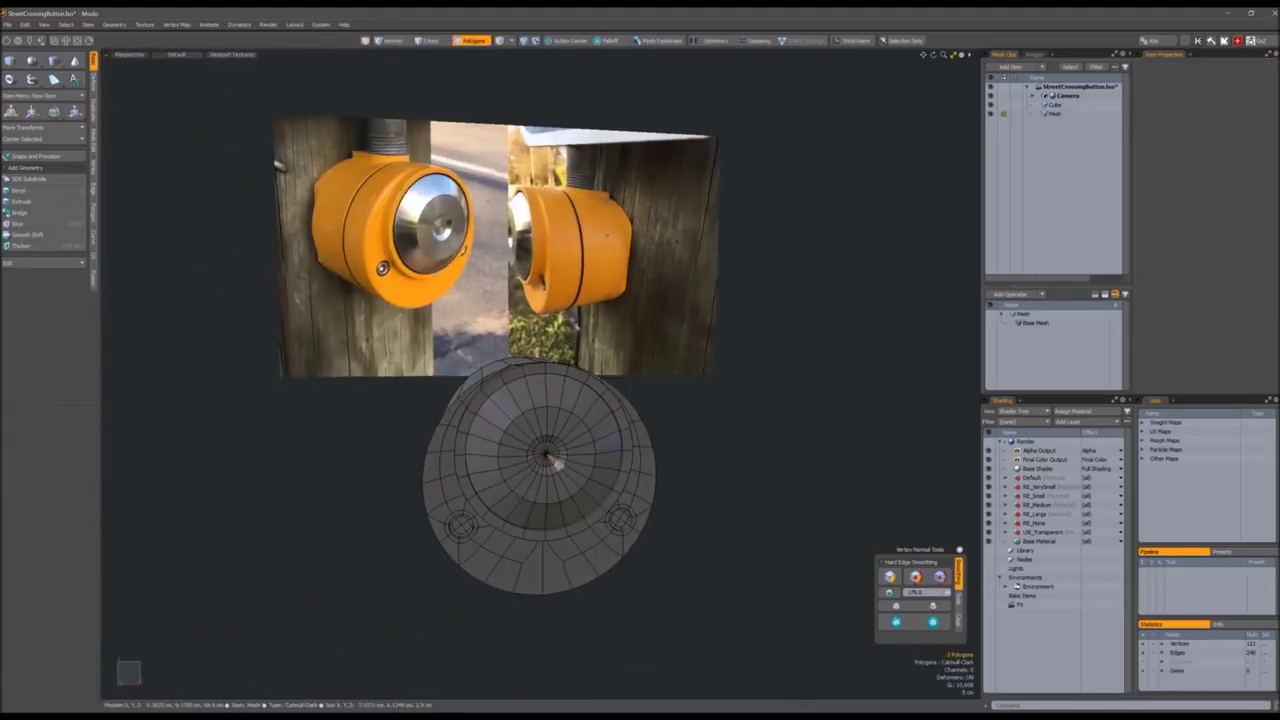
pyautogui.doubleClick(546, 454)
pyautogui.hotkey('shift', 'm')
pyautogui.click(583, 500)
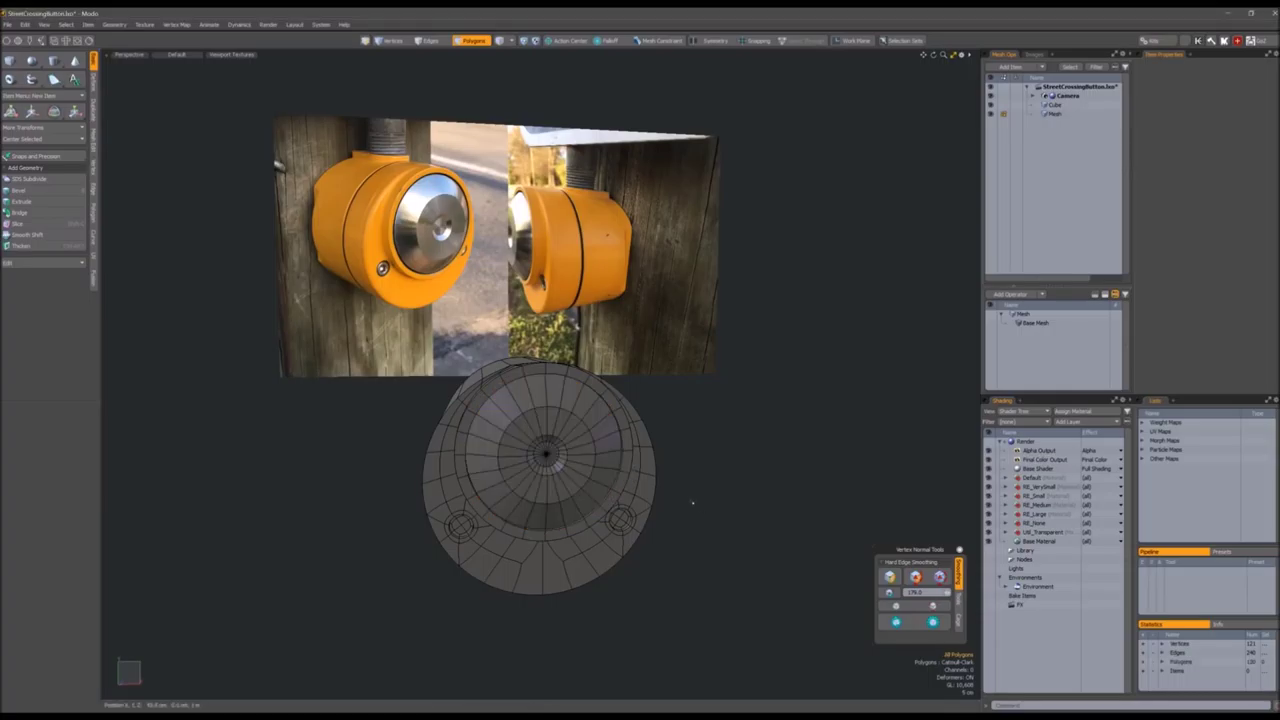
pyautogui.keyDown('alt'); pyautogui.moveTo(689, 503); pyautogui.dragTo(680, 463); pyautogui.keyUp('alt')
pyautogui.press('F9')
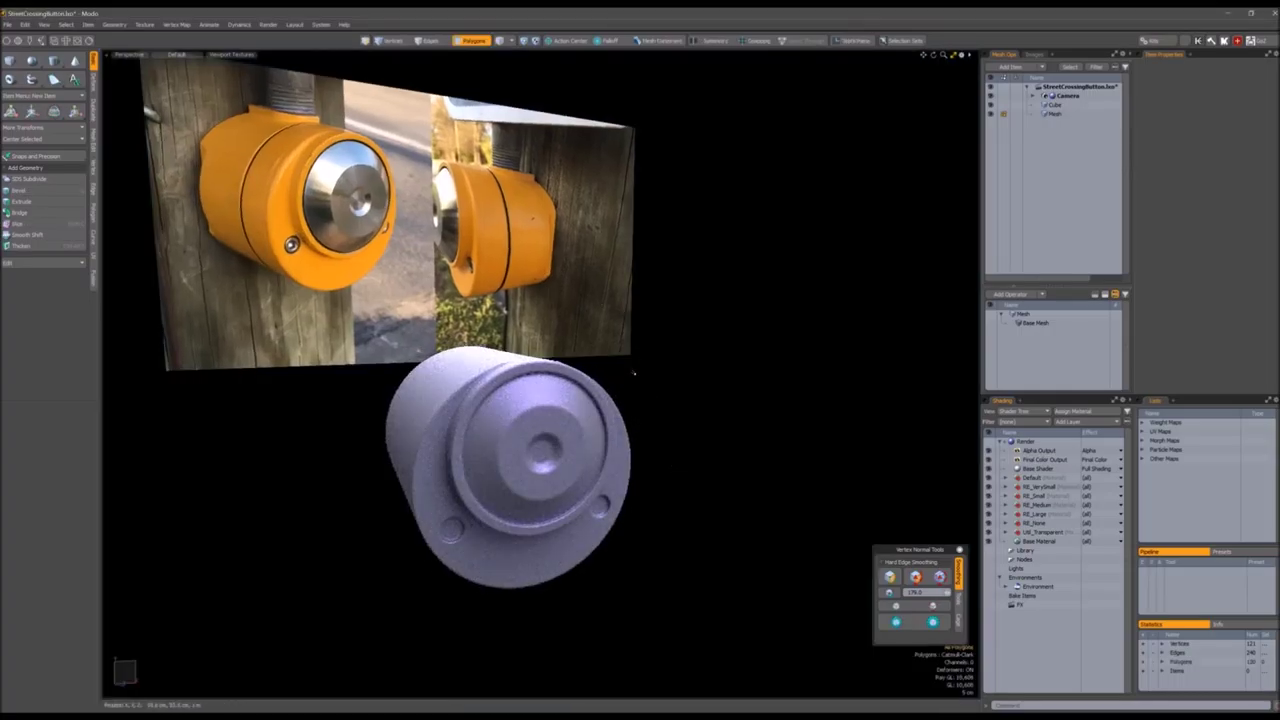
# Select both screw-hole floor polygons and move them deeper into the housing
pyautogui.moveTo(633, 374)
pyautogui.keyDown('alt'); pyautogui.mouseDown()
pyautogui.moveTo(560, 440)
pyautogui.moveTo(592, 466)
pyautogui.moveTo(437, 572)
pyautogui.moveTo(446, 549)
pyautogui.moveTo(533, 523)
pyautogui.mouseUp(); pyautogui.keyUp('alt')
pyautogui.press('F9')
pyautogui.scroll(2, 437, 572)
pyautogui.click(451, 549)
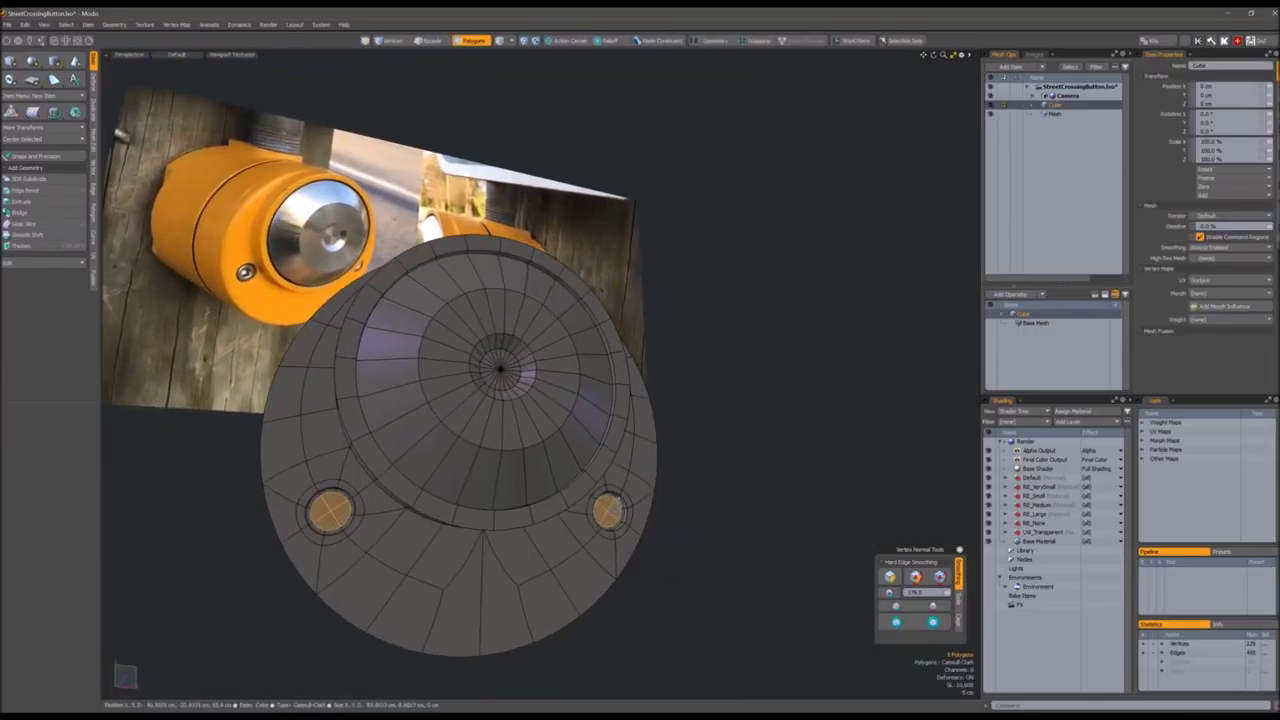
pyautogui.keyDown('alt'); pyautogui.moveTo(618, 499); pyautogui.dragTo(475, 385); pyautogui.keyUp('alt')
pyautogui.press('w')
pyautogui.press('space')
pyautogui.press('space')
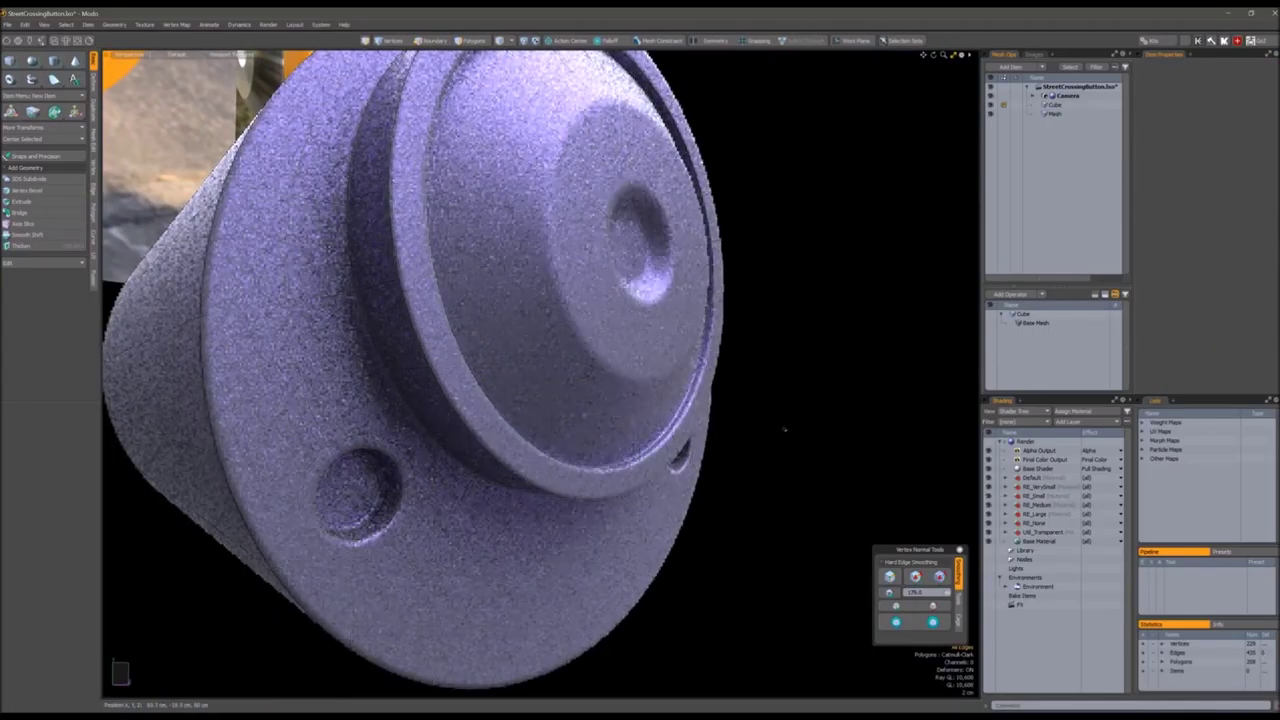
pyautogui.press('2')
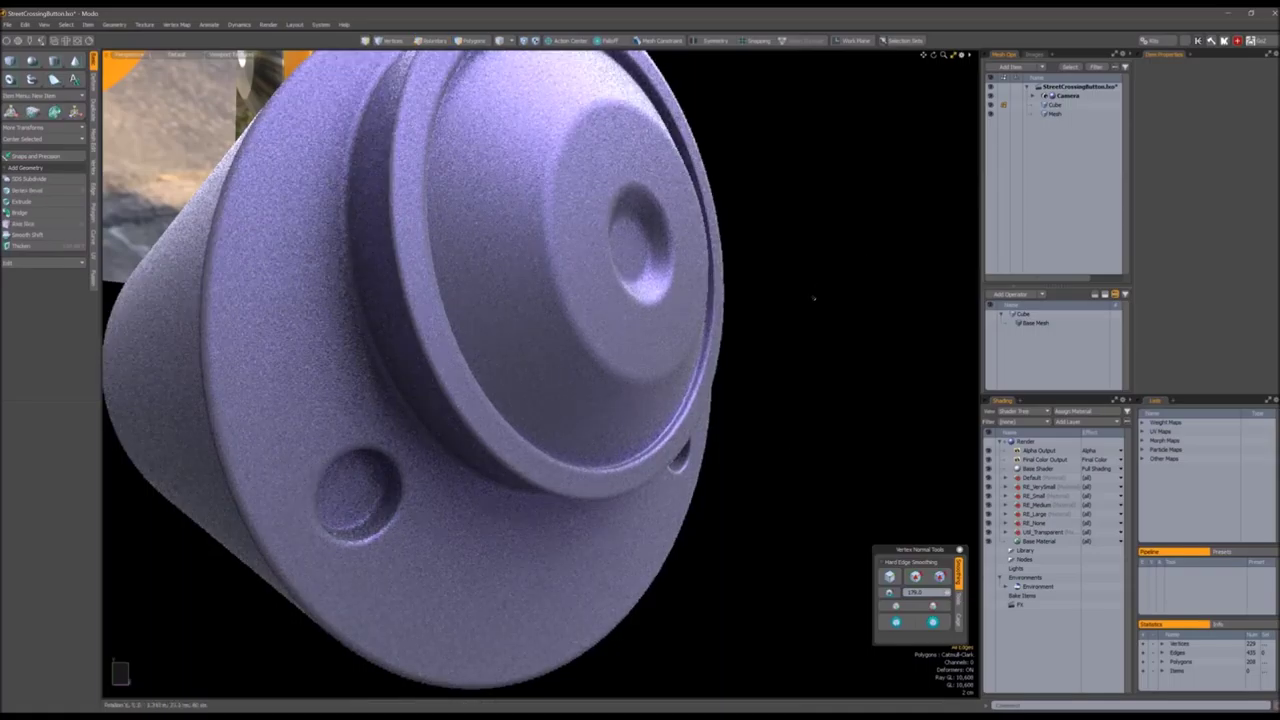
# Bevel the ring edge loop on the button's front face and preview it in Ray GL
pyautogui.scroll(-6, 746, 357)
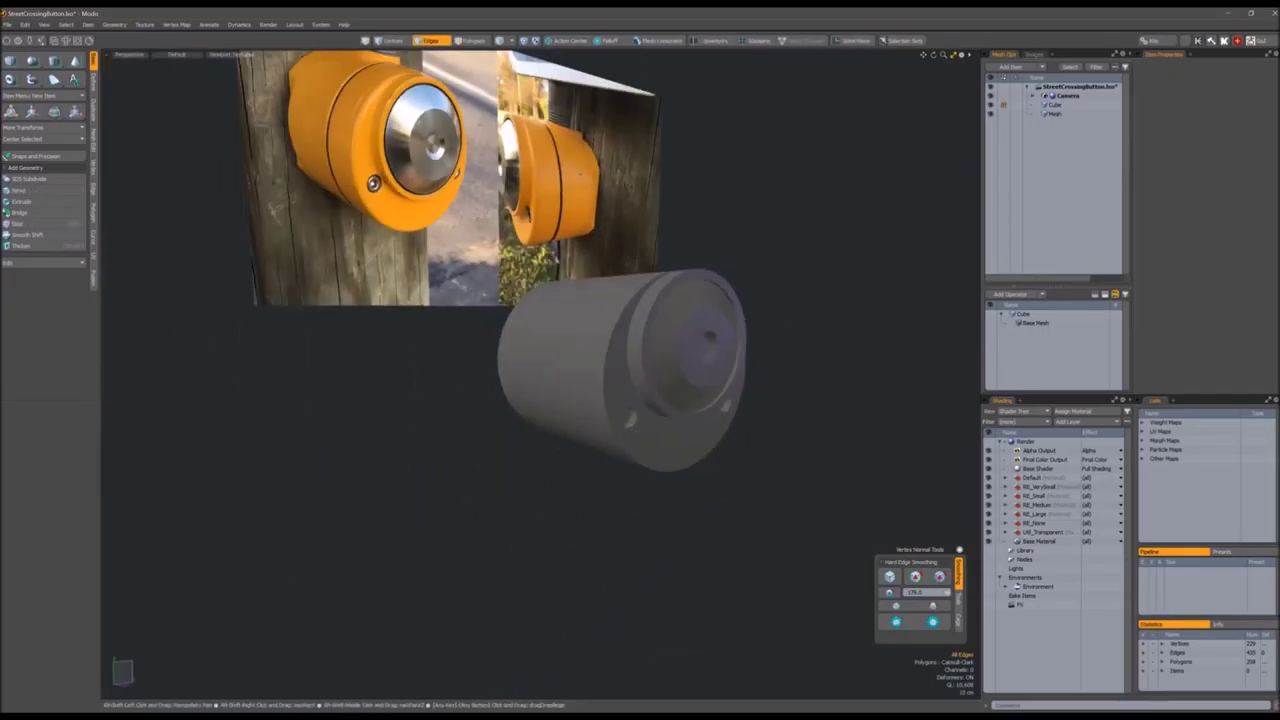
pyautogui.press('l')
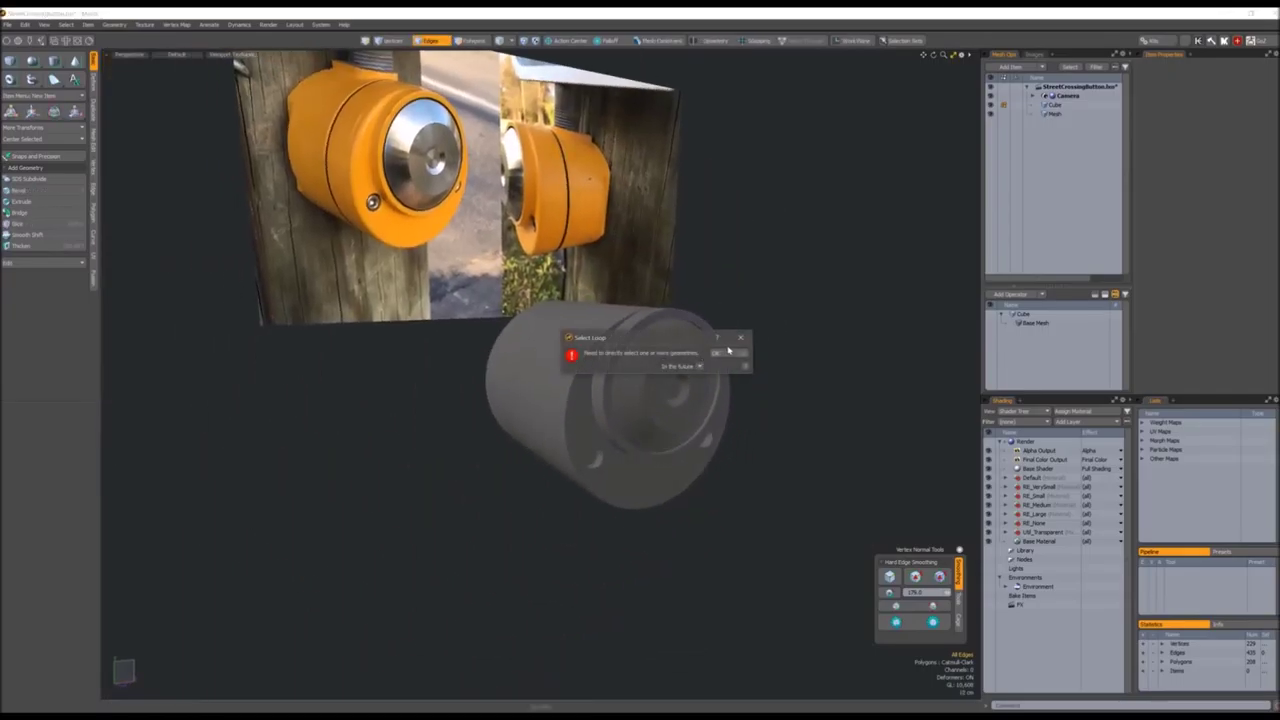
pyautogui.click(726, 351)
pyautogui.scroll(3, 710, 371)
pyautogui.click(660, 362)
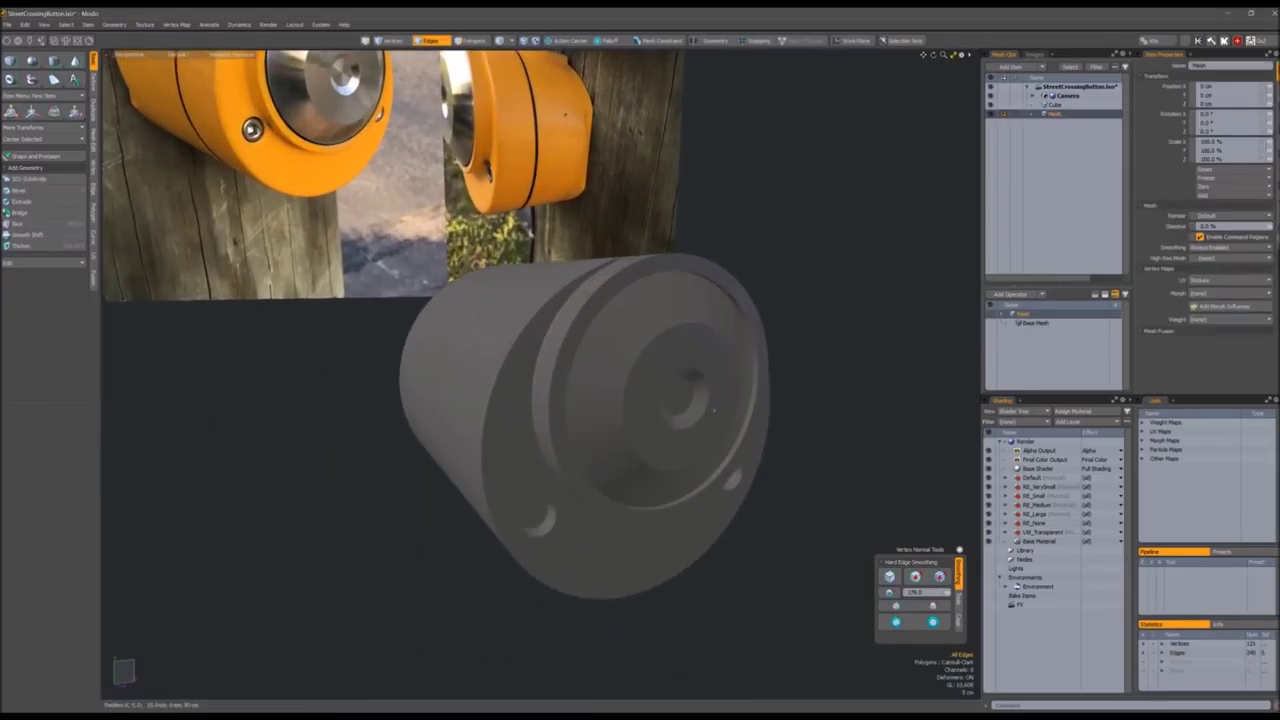
pyautogui.moveTo(660, 362); pyautogui.dragTo(632, 353, button='middle')
pyautogui.scroll(2, 682, 400)
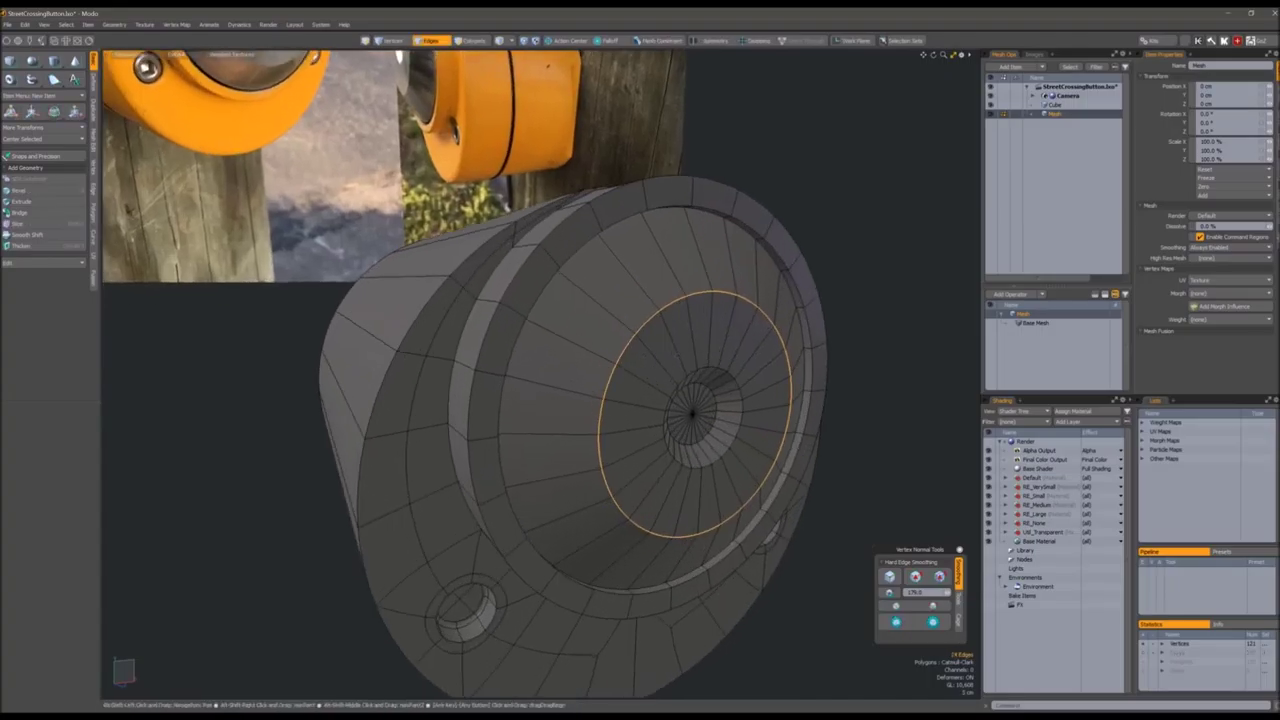
pyautogui.press('b')
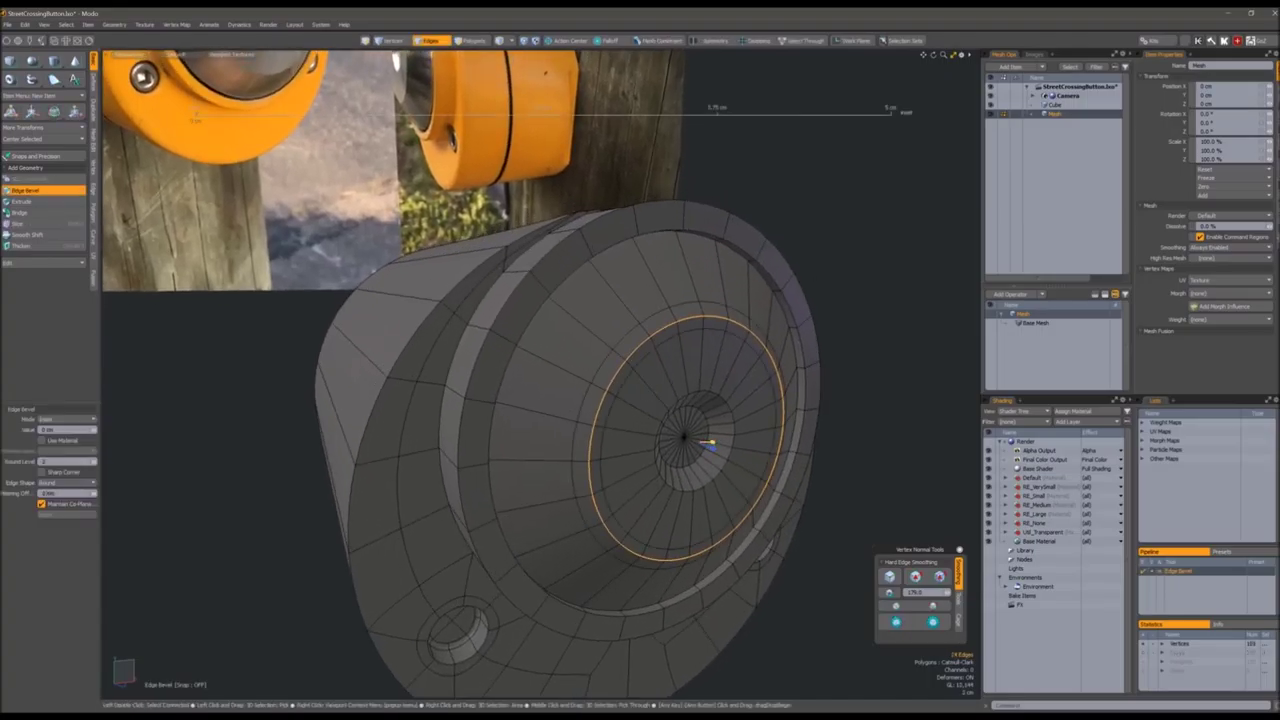
pyautogui.press('space')
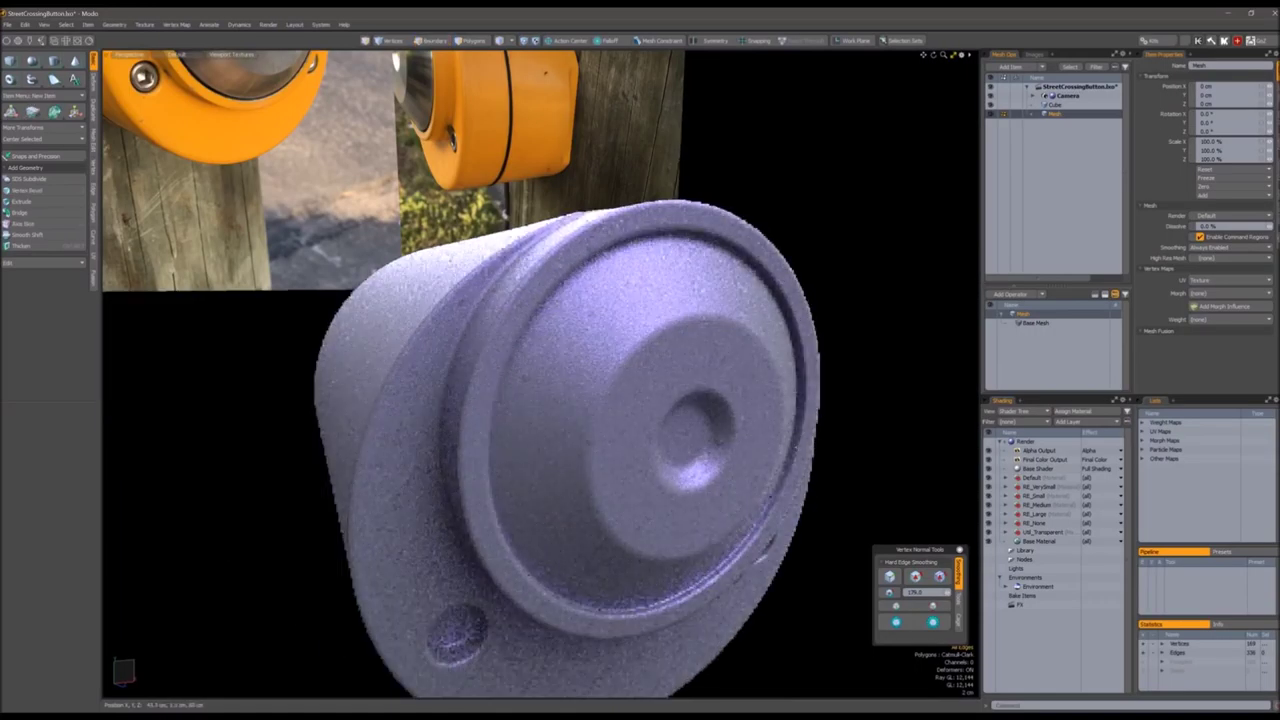
# Expand the selection to the full front ring loop and view the button with smooth shading
pyautogui.press('2')
pyautogui.keyDown('alt'); pyautogui.moveTo(604, 576); pyautogui.dragTo(770, 468); pyautogui.keyUp('alt')
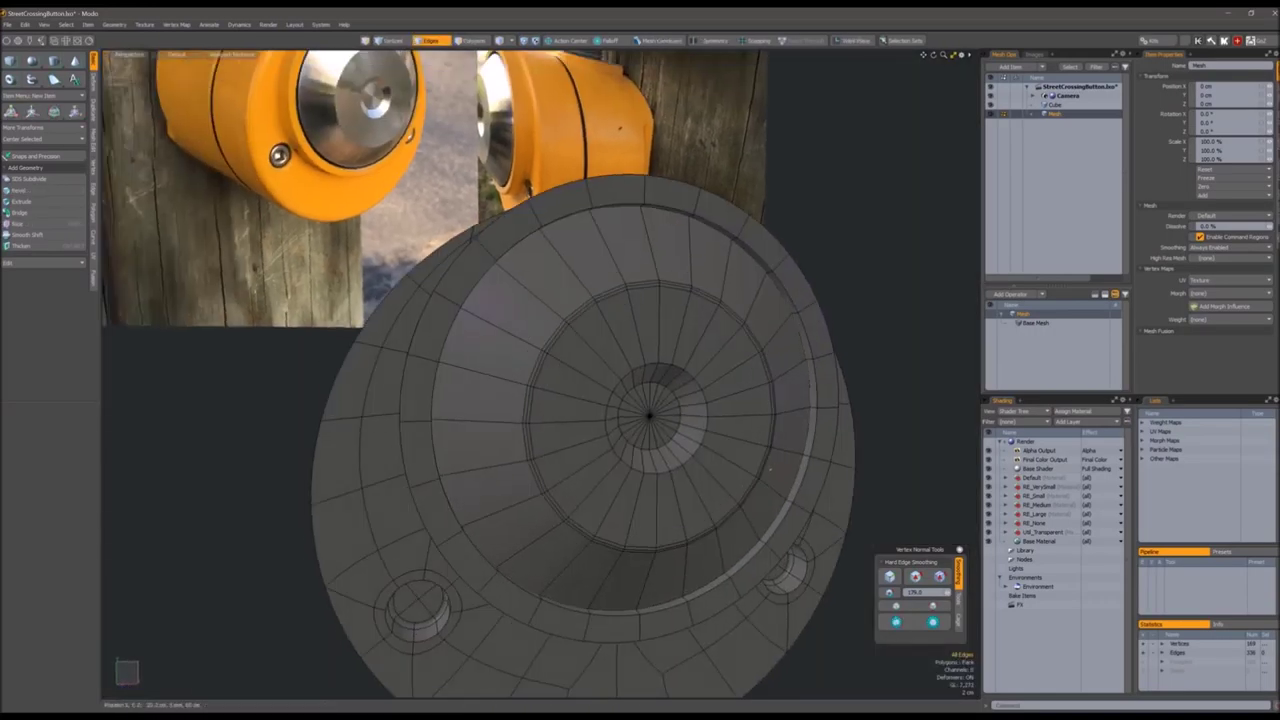
pyautogui.press('l')
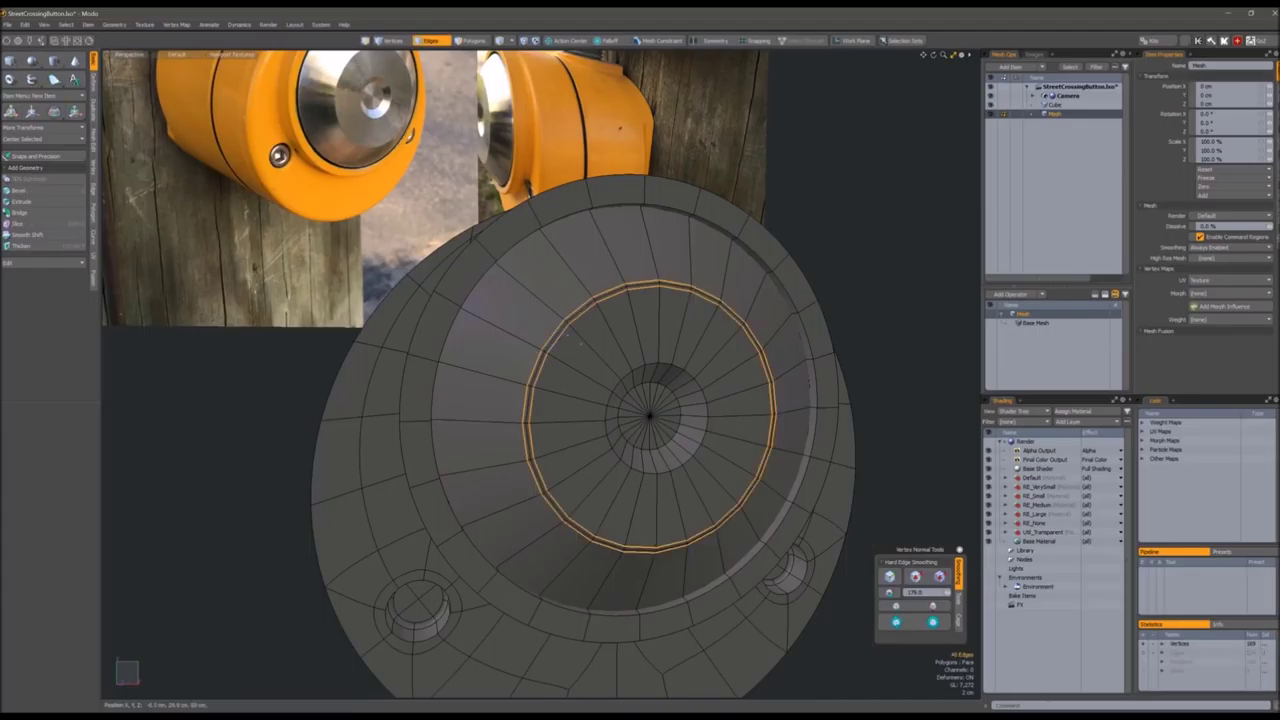
pyautogui.moveTo(520, 400)
pyautogui.keyDown('alt'); pyautogui.mouseDown()
pyautogui.moveTo(623, 369)
pyautogui.moveTo(734, 389)
pyautogui.moveTo(771, 363)
pyautogui.moveTo(657, 412)
pyautogui.moveTo(520, 406)
pyautogui.mouseUp(); pyautogui.keyUp('alt')
pyautogui.press('Tab')
# Push the housing's end cap outward to match the photo reference
pyautogui.click(442, 447)
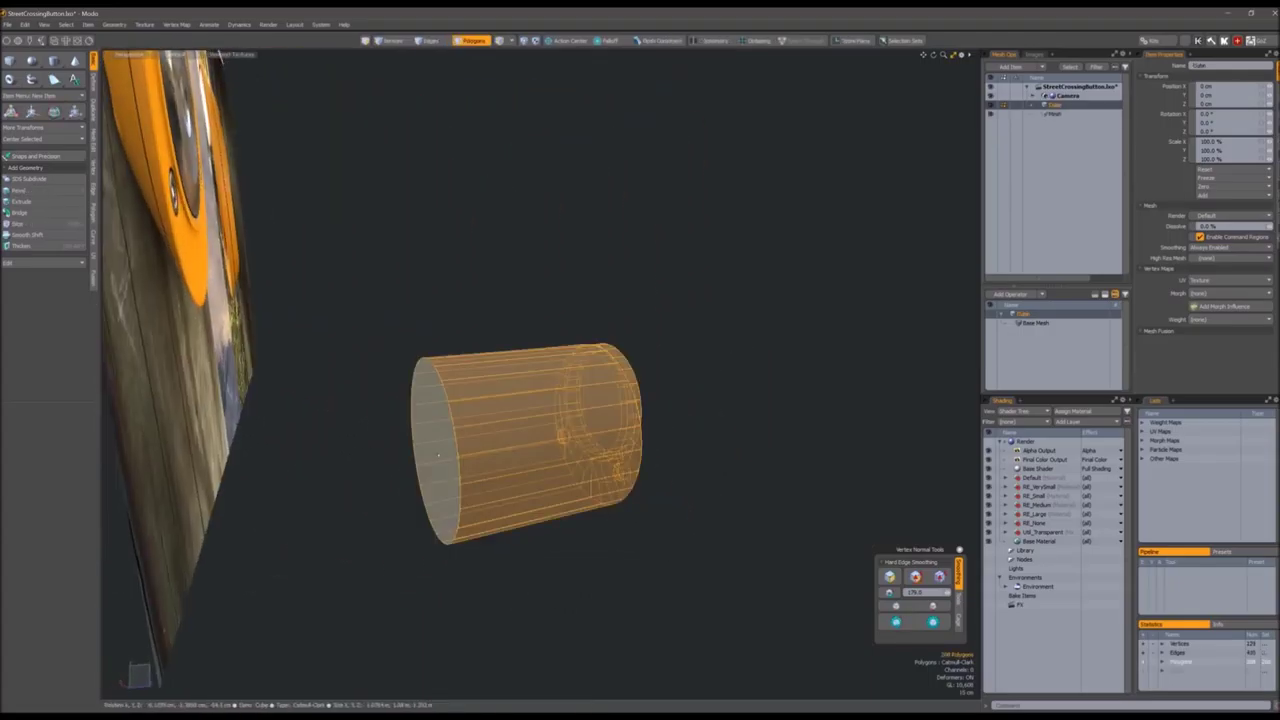
pyautogui.keyDown('alt'); pyautogui.moveTo(442, 447); pyautogui.dragTo(645, 458); pyautogui.keyUp('alt')
pyautogui.press('y')
pyautogui.moveTo(614, 523); pyautogui.dragTo(736, 520)
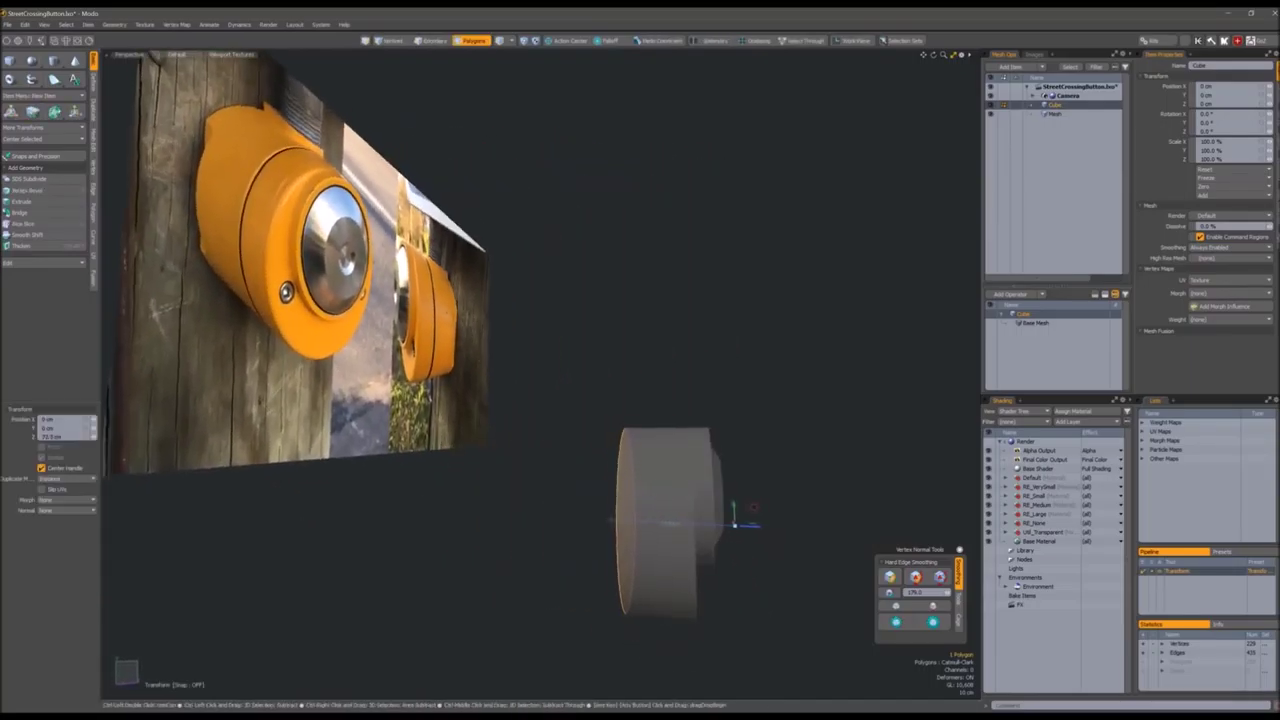
pyautogui.keyDown('alt'); pyautogui.moveTo(693, 422); pyautogui.dragTo(640, 491); pyautogui.keyUp('alt')
# Copy the end cap into a new mesh and thicken it into a longer cylinder
pyautogui.press('3')
pyautogui.click(640, 491)
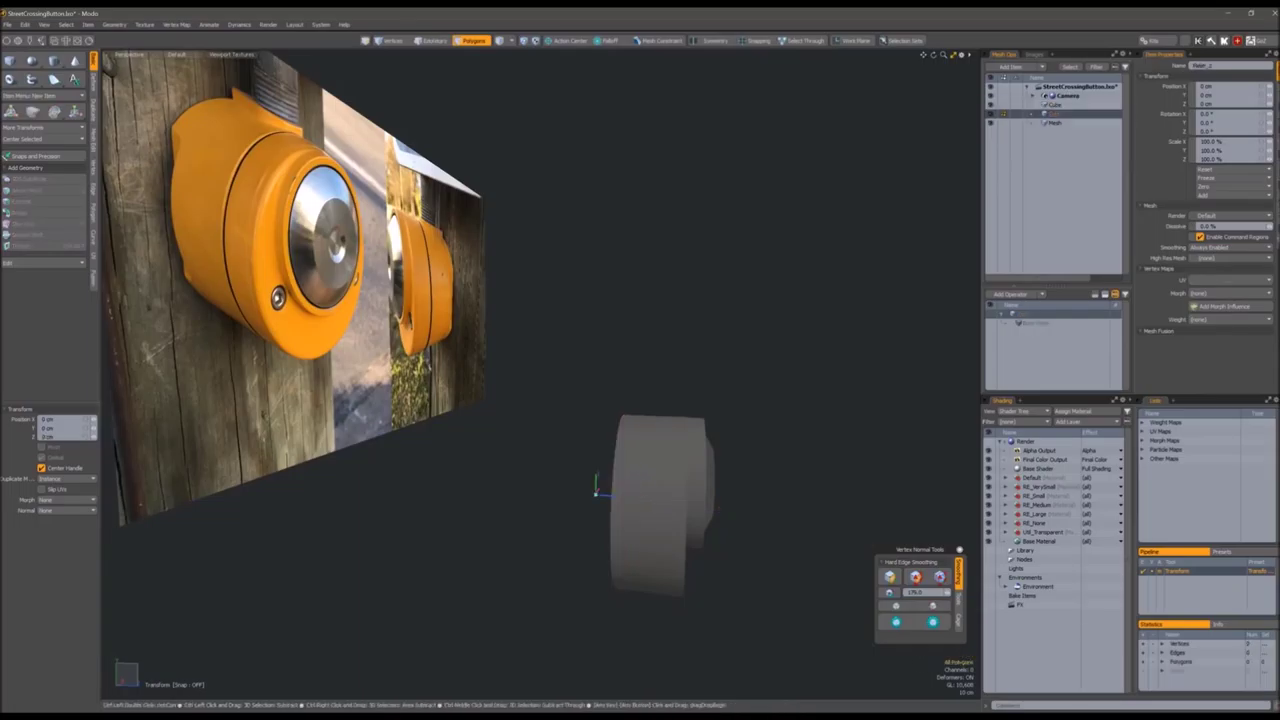
pyautogui.scroll(2, 620, 495)
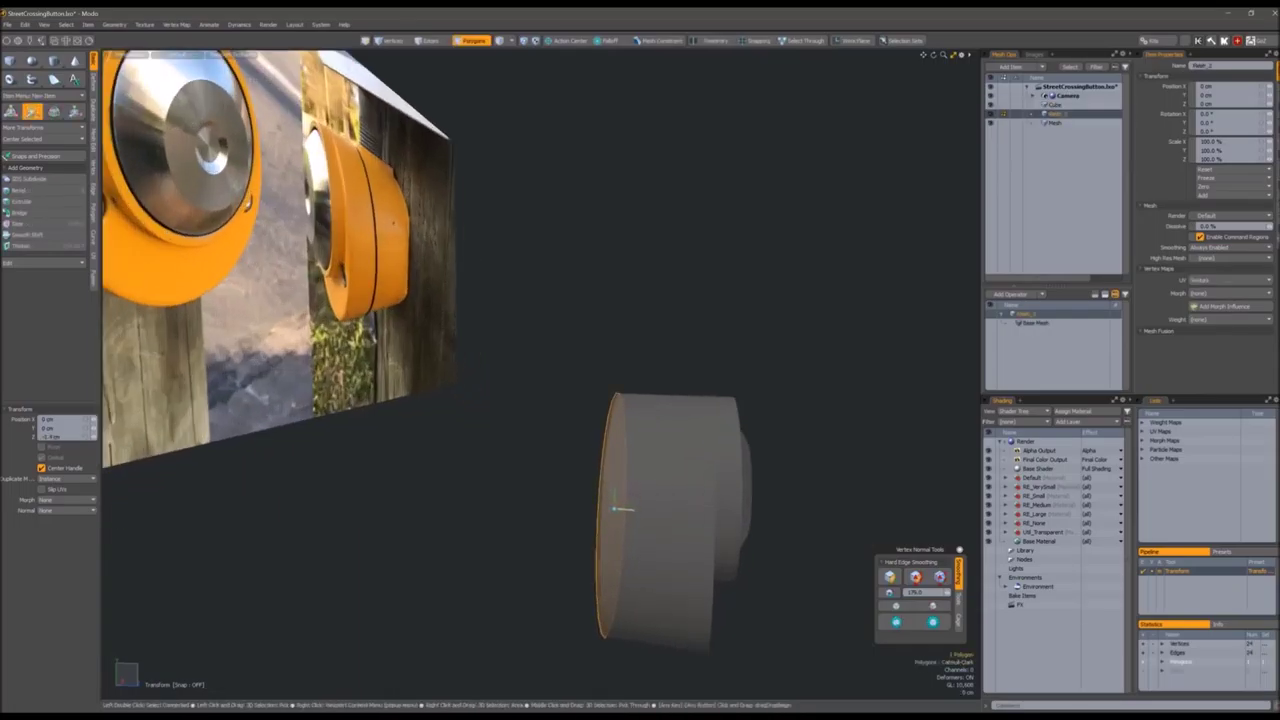
pyautogui.hotkey('shift', 'd')
pyautogui.moveTo(615, 505); pyautogui.dragTo(535, 500)
pyautogui.scroll(5, 624, 440)
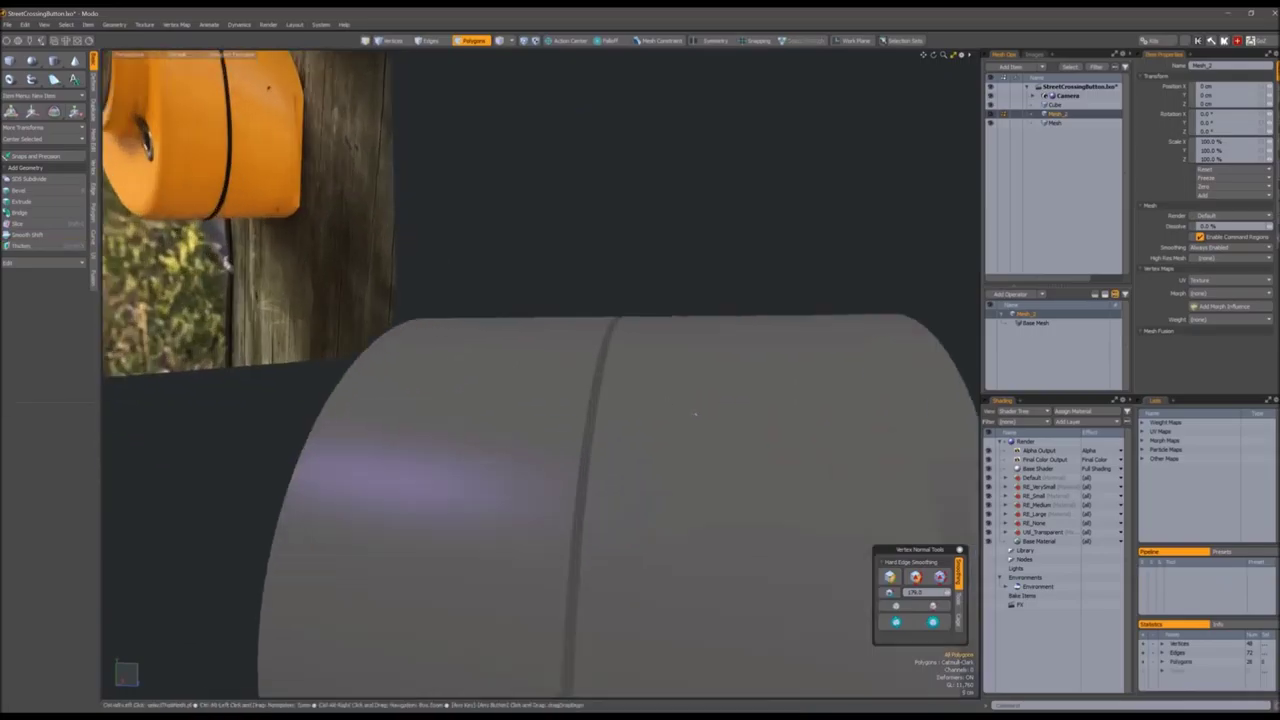
# Bevel the copied cylinder's end face by 2.15 cm
pyautogui.press('w')
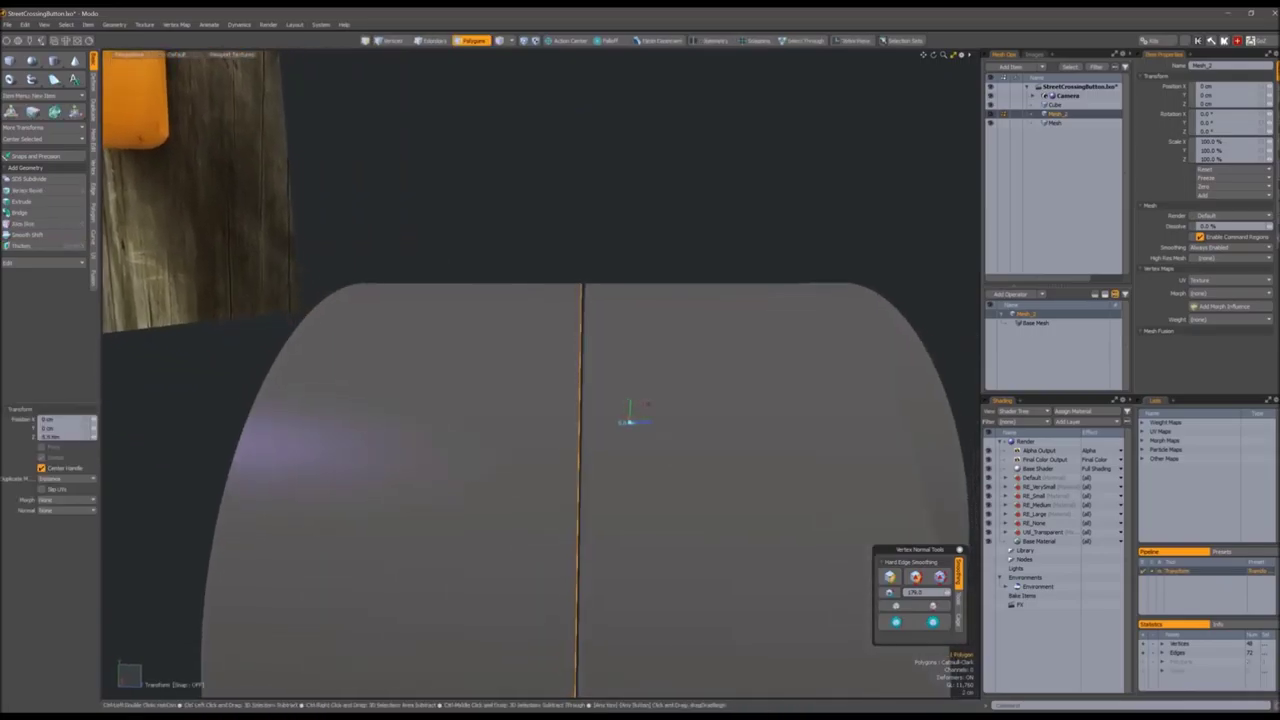
pyautogui.keyDown('alt'); pyautogui.moveTo(630, 420); pyautogui.dragTo(623, 434); pyautogui.keyUp('alt')
pyautogui.press('b')
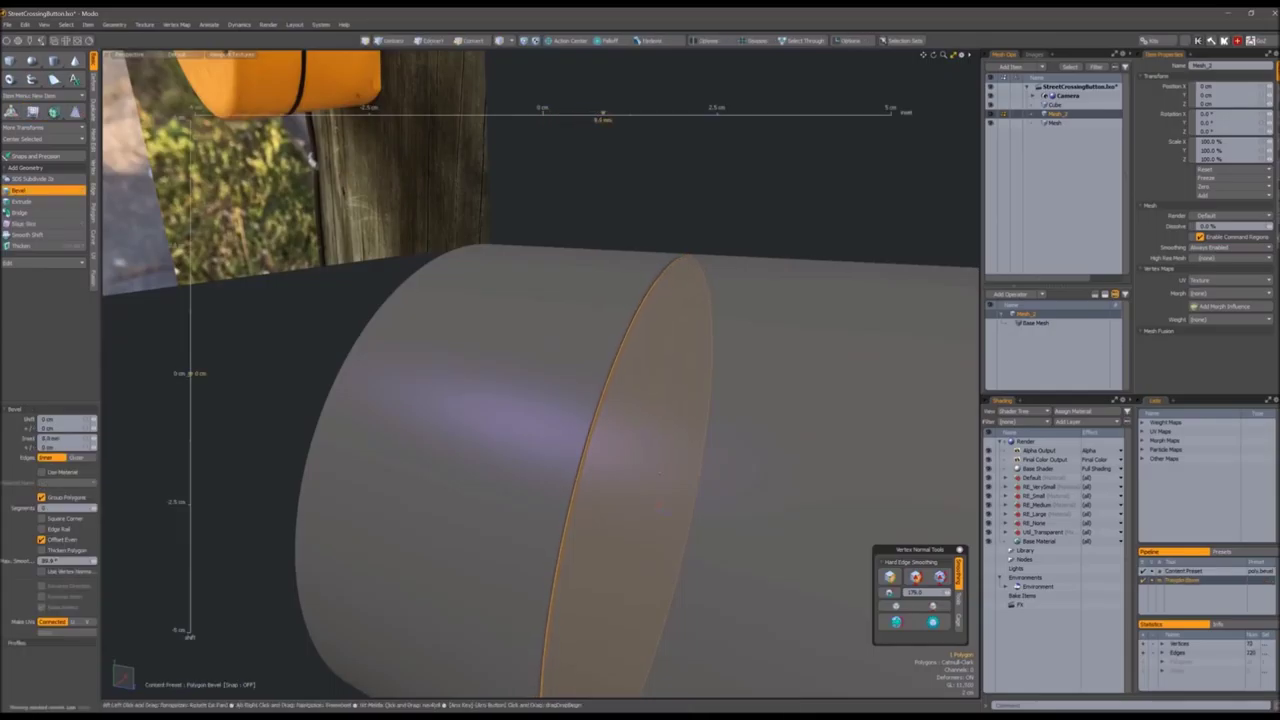
pyautogui.keyDown('alt'); pyautogui.moveTo(659, 507); pyautogui.dragTo(649, 452); pyautogui.keyUp('alt')
pyautogui.press('space')
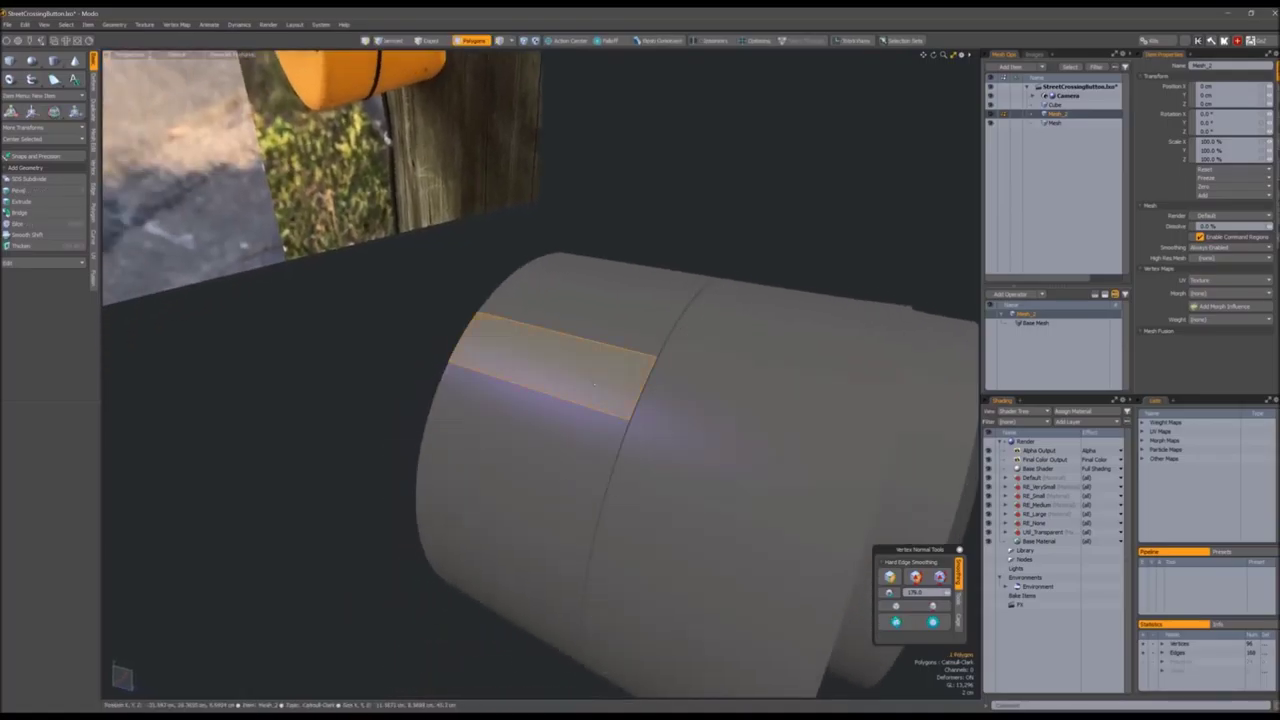
# Assign the RE Small material to the housing's front section polygons
pyautogui.doubleClick(596, 380)
pyautogui.press('m')
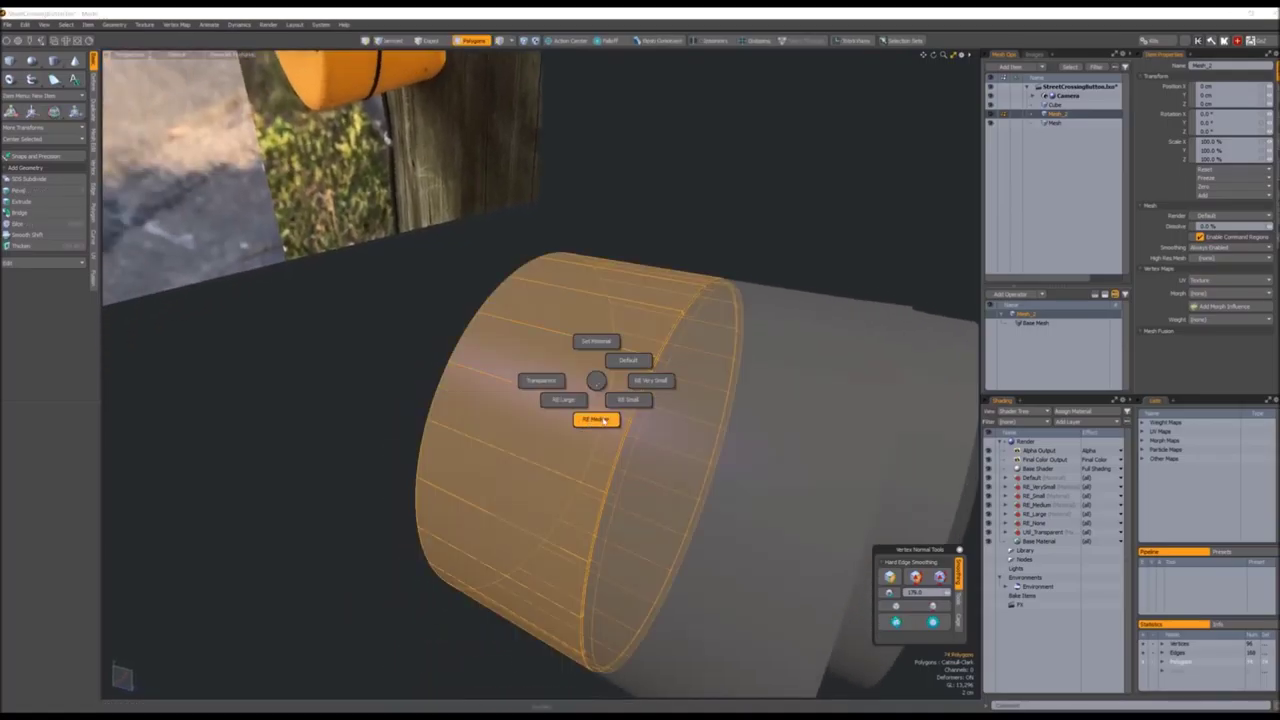
pyautogui.click(624, 402)
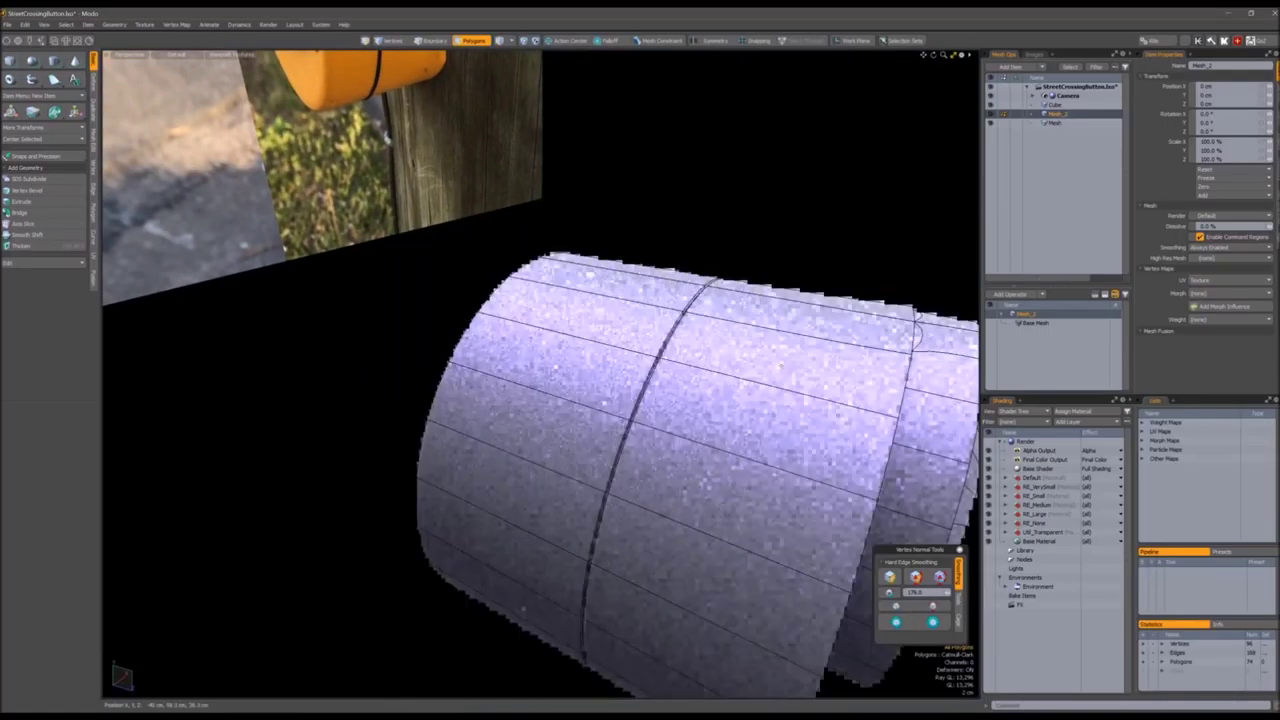
pyautogui.keyDown('alt'); pyautogui.moveTo(624, 402); pyautogui.dragTo(560, 388); pyautogui.keyUp('alt')
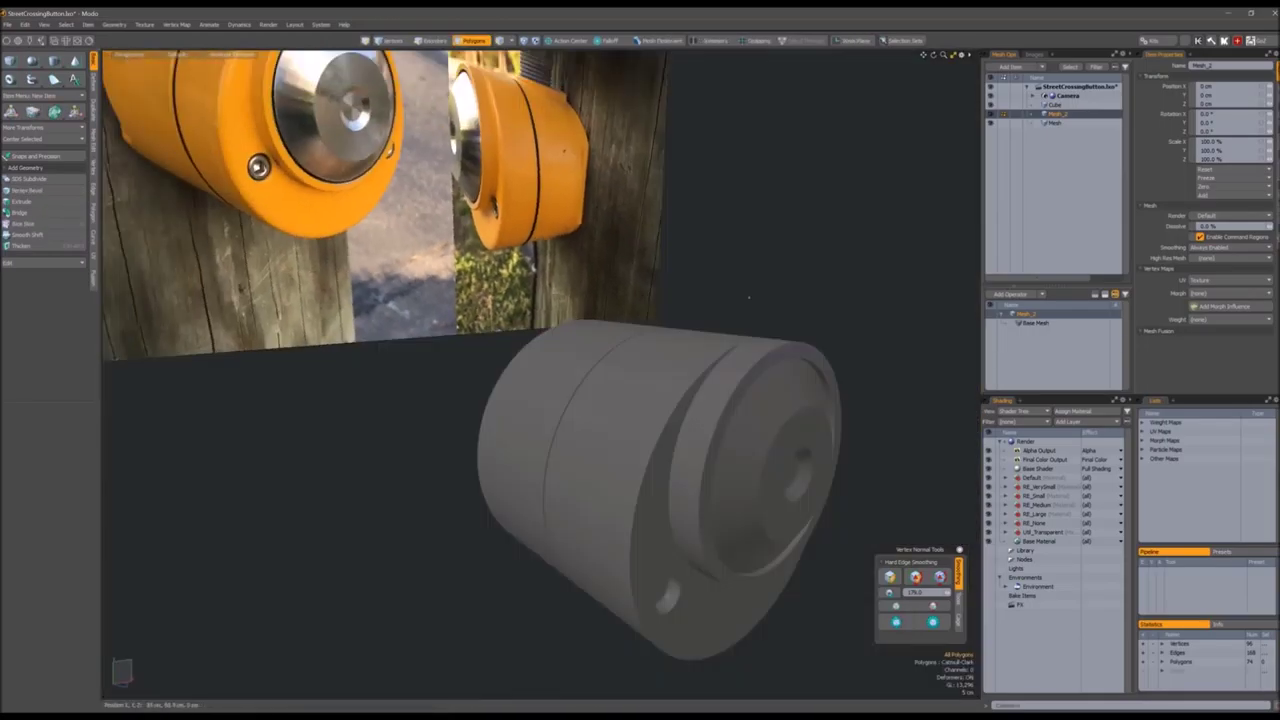
pyautogui.keyDown('alt'); pyautogui.moveTo(800, 313); pyautogui.dragTo(646, 393); pyautogui.keyUp('alt')
pyautogui.press('3')
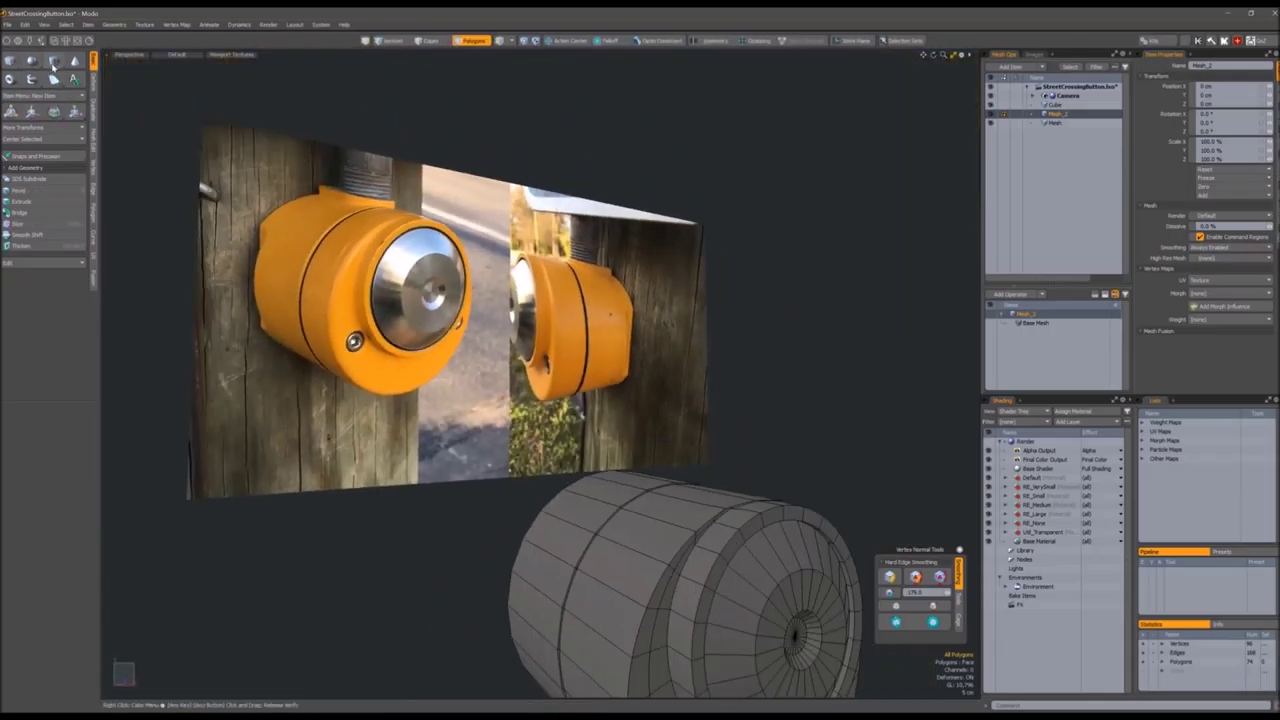
# Draw a small 12-sided cylinder beside the housing
pyautogui.click(53, 61)
pyautogui.moveTo(500, 400)
pyautogui.keyDown('alt'); pyautogui.mouseDown()
pyautogui.moveTo(640, 490)
pyautogui.moveTo(435, 461)
pyautogui.mouseUp(); pyautogui.keyUp('alt')
pyautogui.scroll(4, 560, 449)
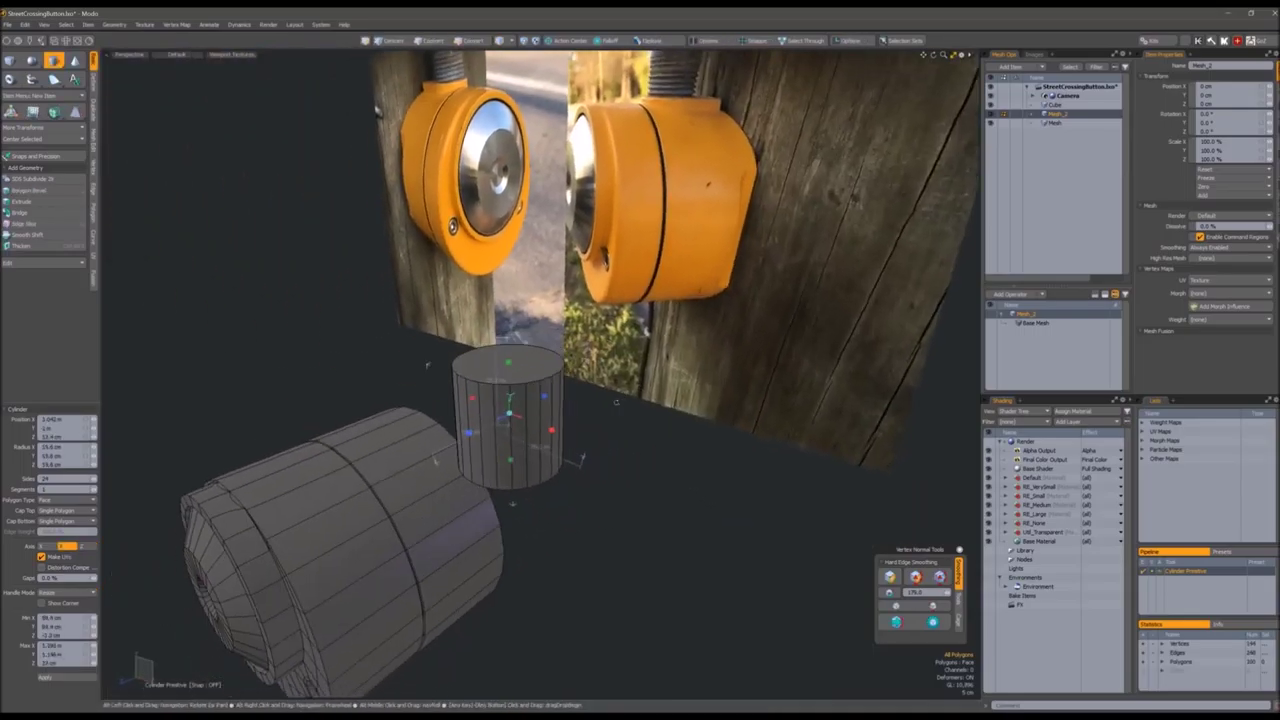
pyautogui.press('3')
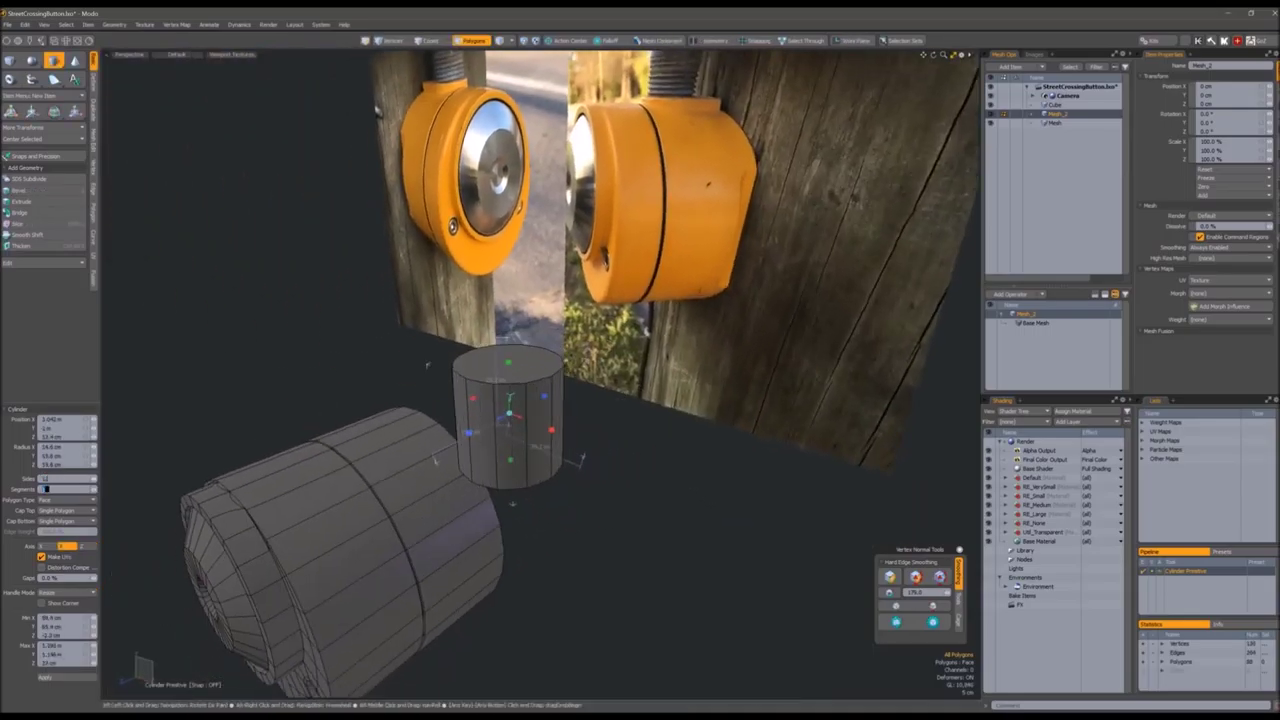
pyautogui.keyDown('alt'); pyautogui.moveTo(520, 450); pyautogui.dragTo(499, 412); pyautogui.keyUp('alt')
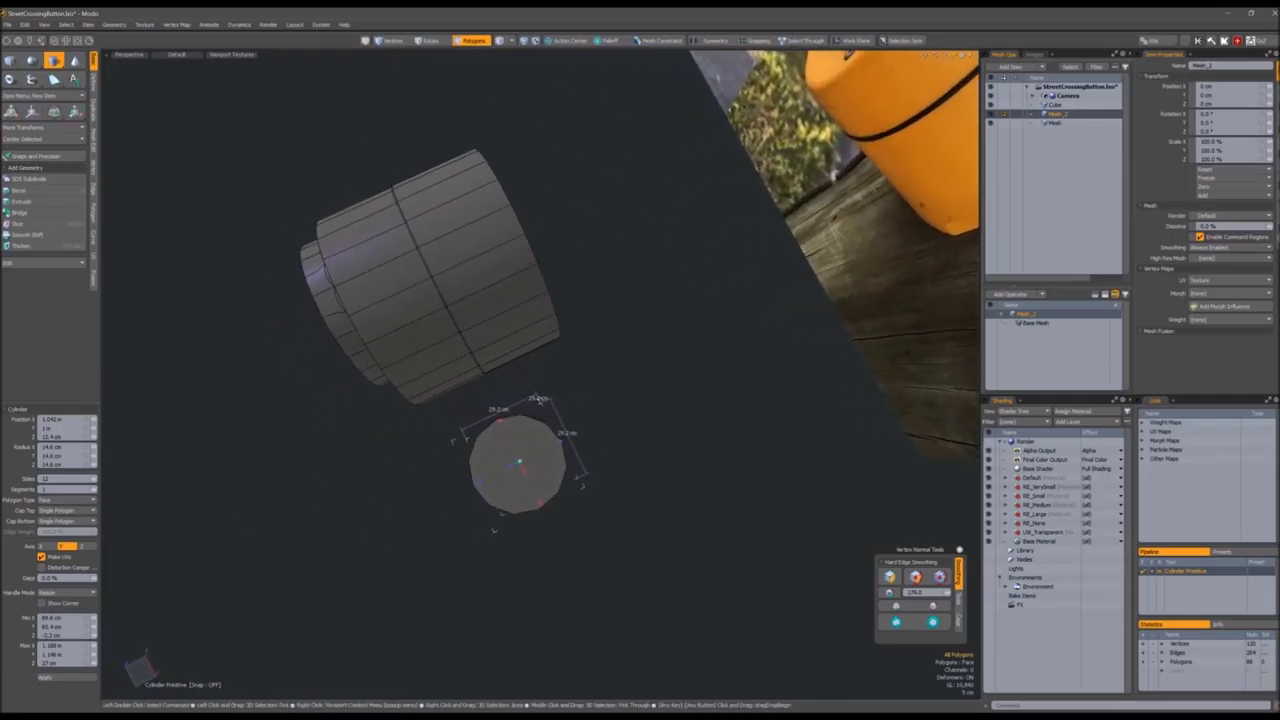
pyautogui.press('space')
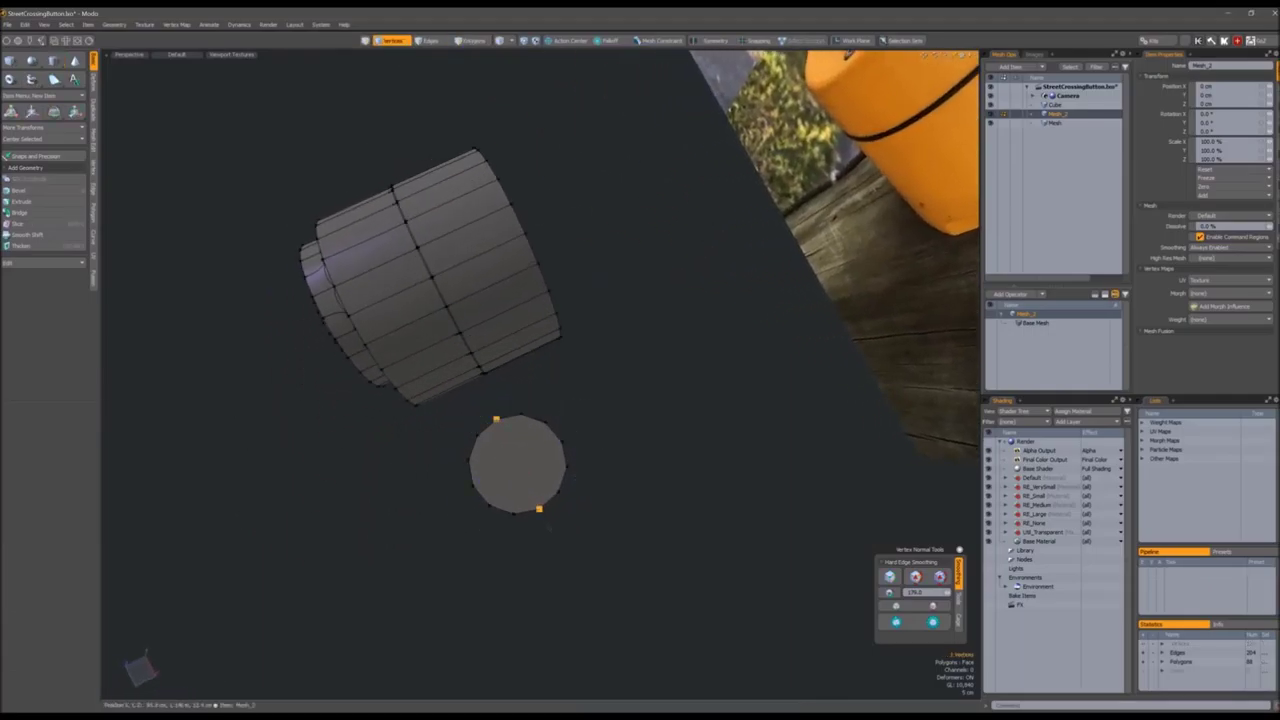
pyautogui.keyDown('alt'); pyautogui.moveTo(563, 549); pyautogui.dragTo(484, 339); pyautogui.keyUp('alt')
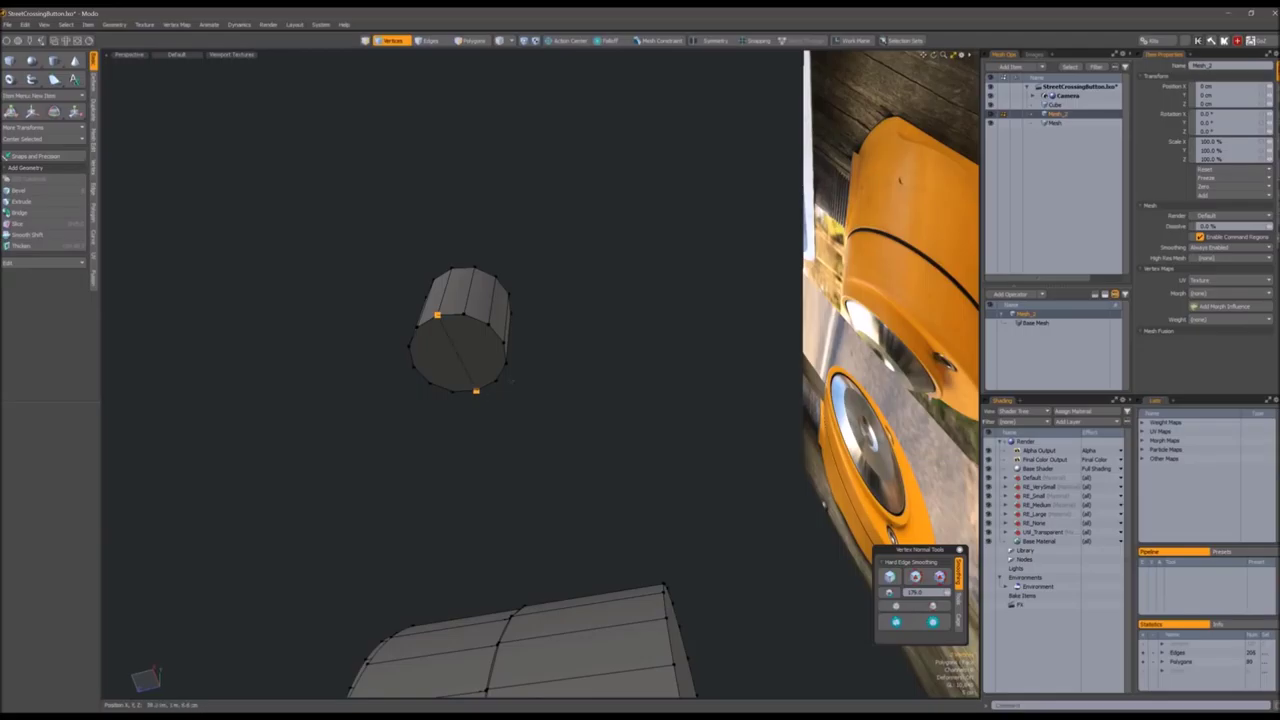
pyautogui.keyDown('alt'); pyautogui.moveTo(480, 400); pyautogui.dragTo(510, 430); pyautogui.keyUp('alt')
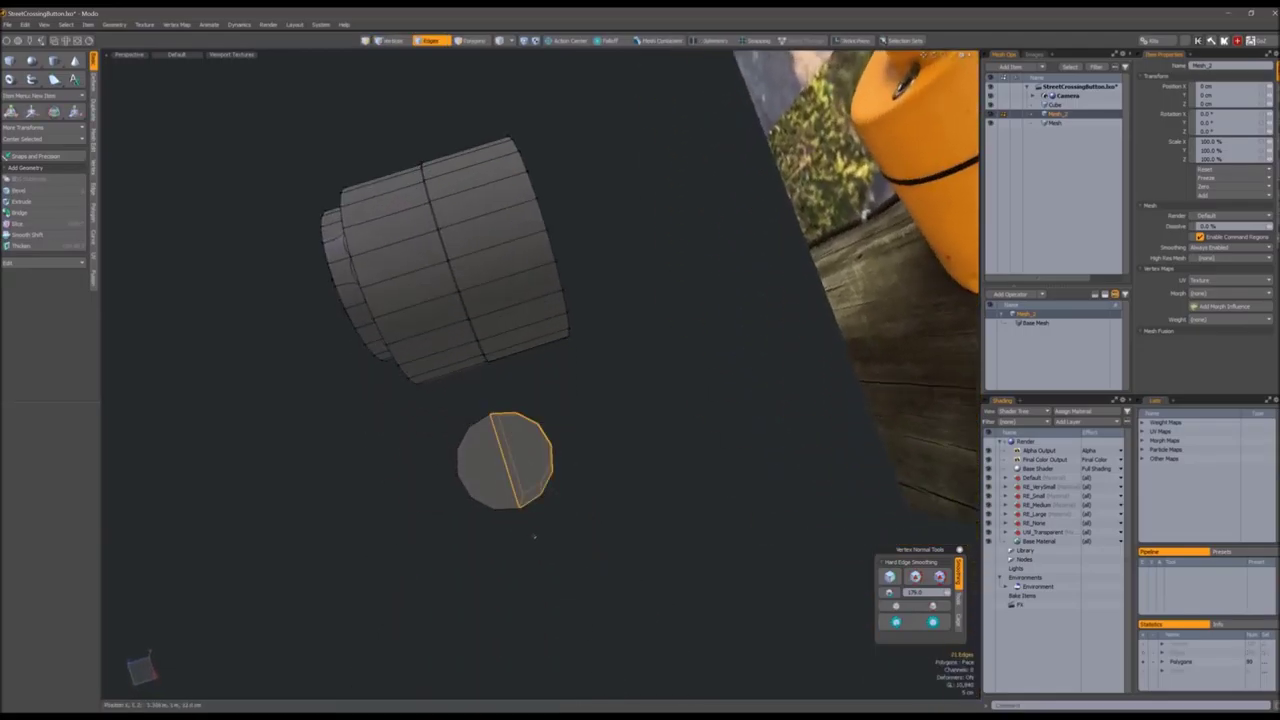
# Delete the cylinder's right half and extend the cut edge outward into a flat-sided block
pyautogui.press('3')
pyautogui.moveTo(471, 391)
pyautogui.mouseDown(button='right')
pyautogui.moveTo(571, 500)
pyautogui.moveTo(542, 472)
pyautogui.mouseUp(button='right')
pyautogui.press('Delete')
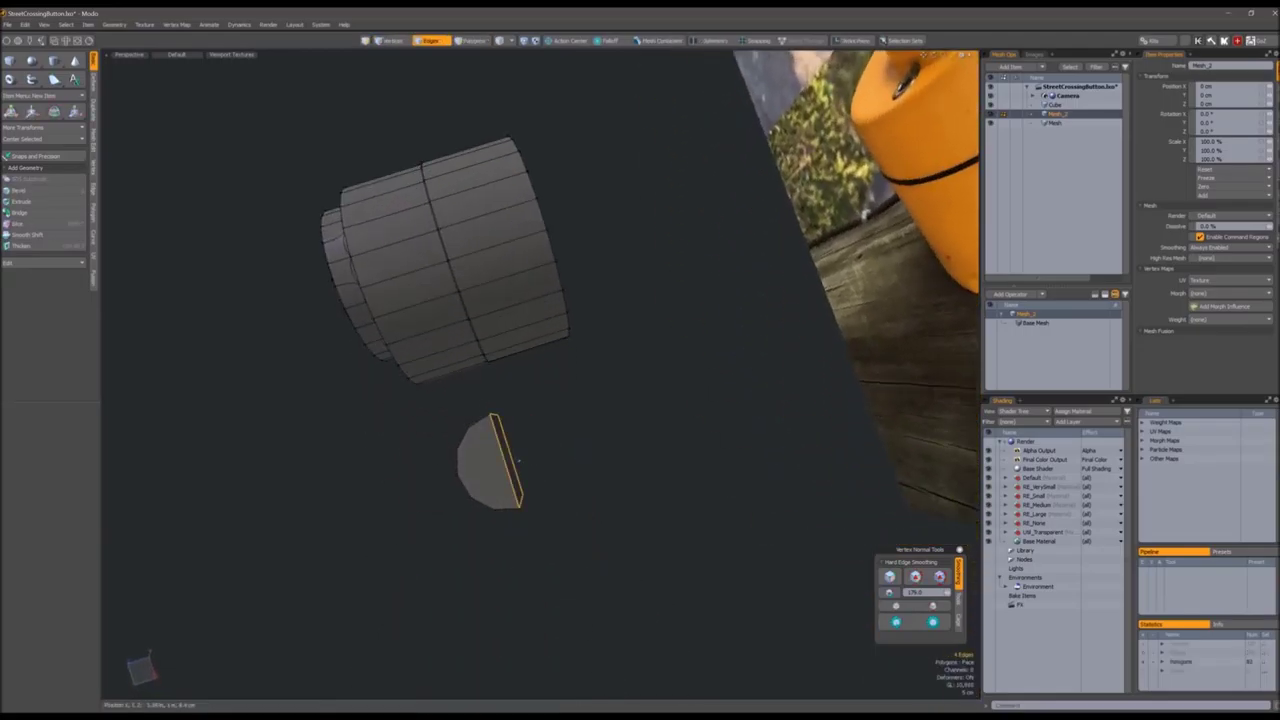
pyautogui.press('b')
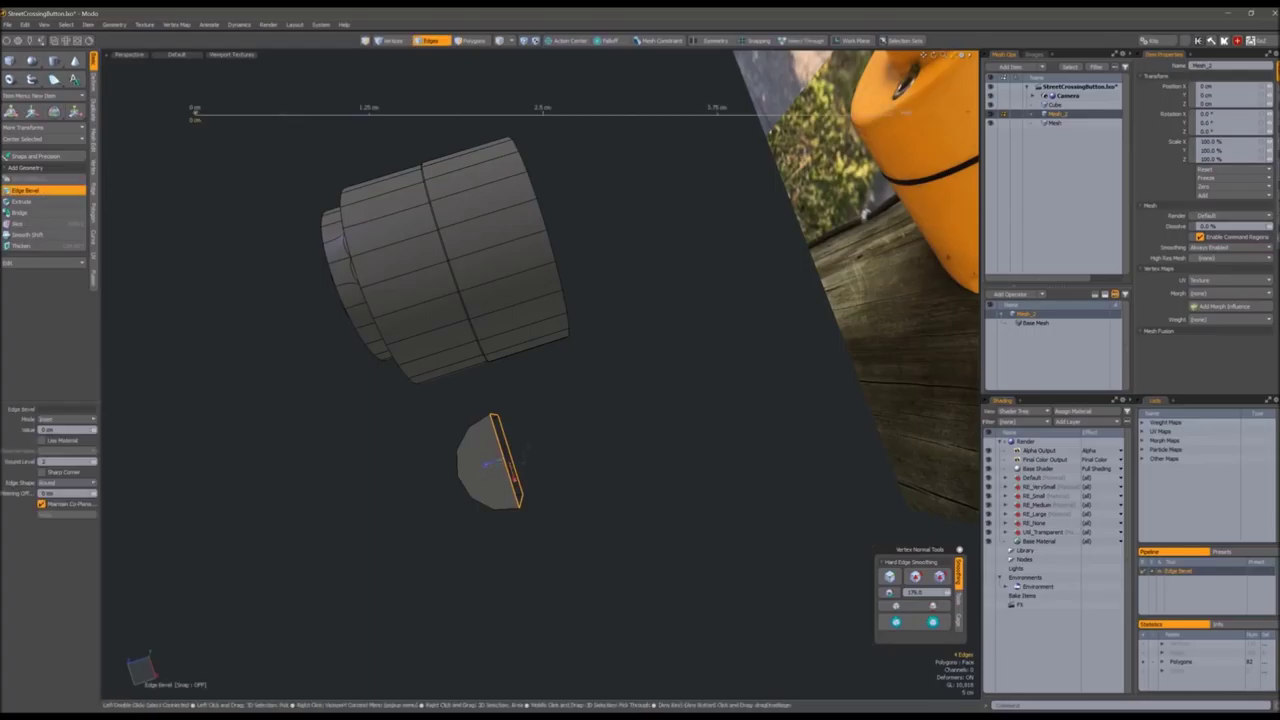
pyautogui.hotkey('shift', 'x')
pyautogui.moveTo(495, 462); pyautogui.dragTo(714, 359)
pyautogui.press('3')
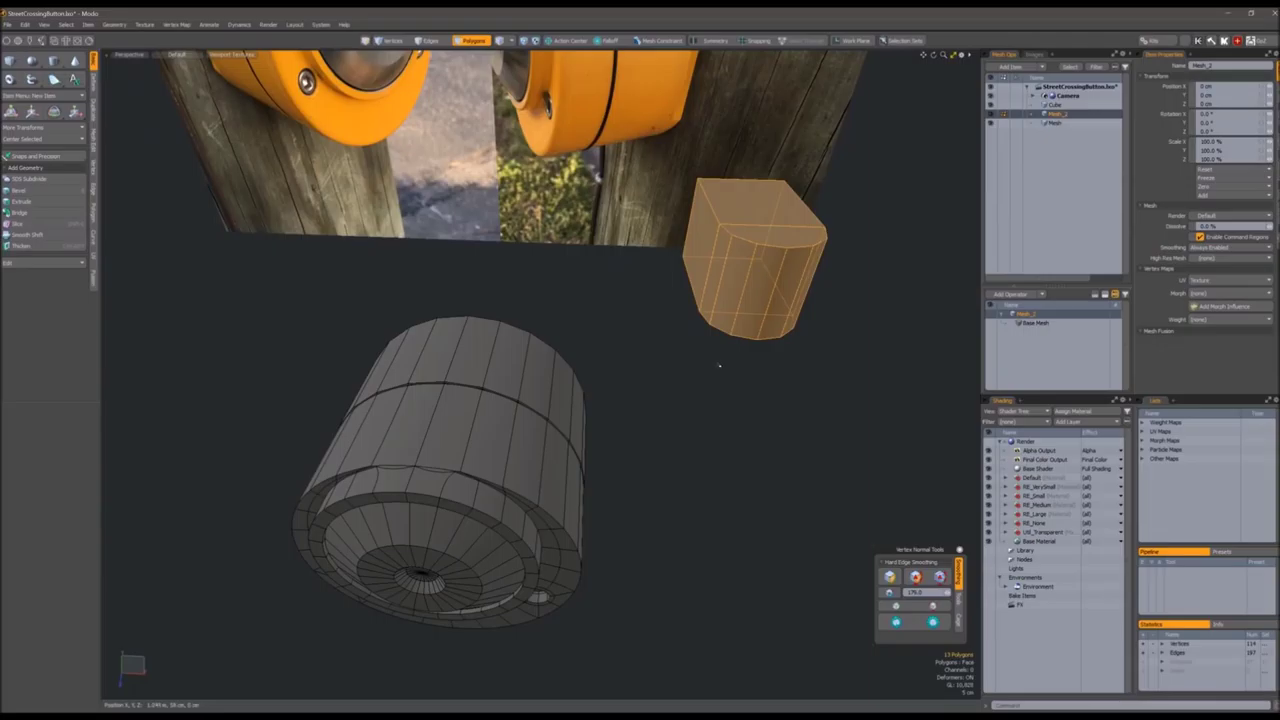
# Lift the block out of the housing and slide it along the top with geometry snapping
pyautogui.rightClick(720, 360)
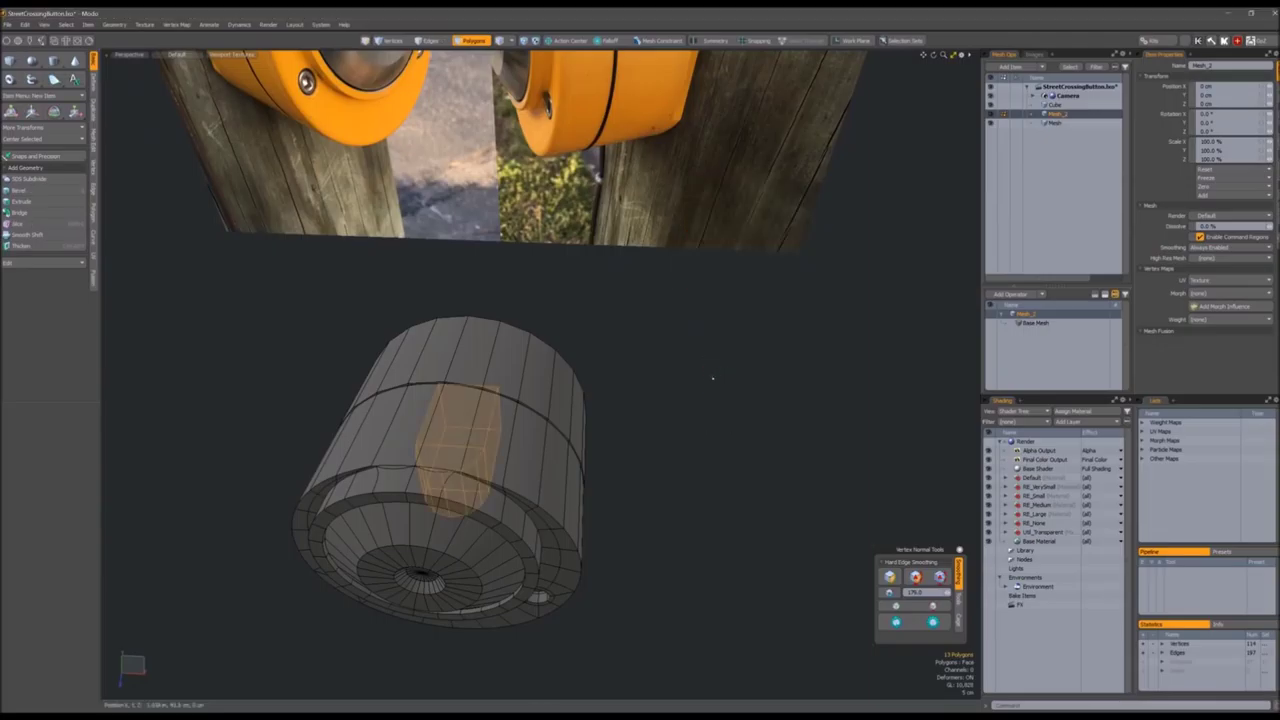
pyautogui.press('w')
pyautogui.keyDown('alt'); pyautogui.moveTo(606, 330); pyautogui.dragTo(645, 230); pyautogui.keyUp('alt')
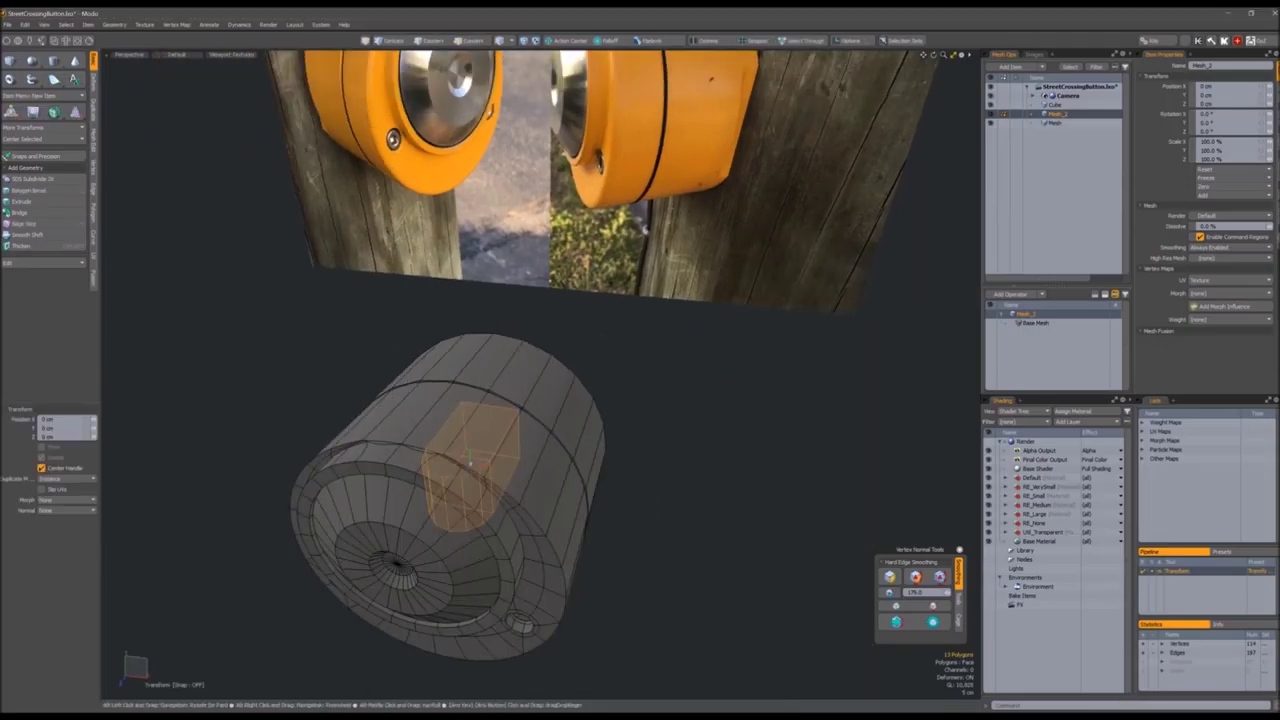
pyautogui.moveTo(470, 457); pyautogui.dragTo(450, 370)
pyautogui.press('x')
pyautogui.keyDown('alt'); pyautogui.moveTo(552, 455); pyautogui.dragTo(677, 297); pyautogui.keyUp('alt')
pyautogui.press('w')
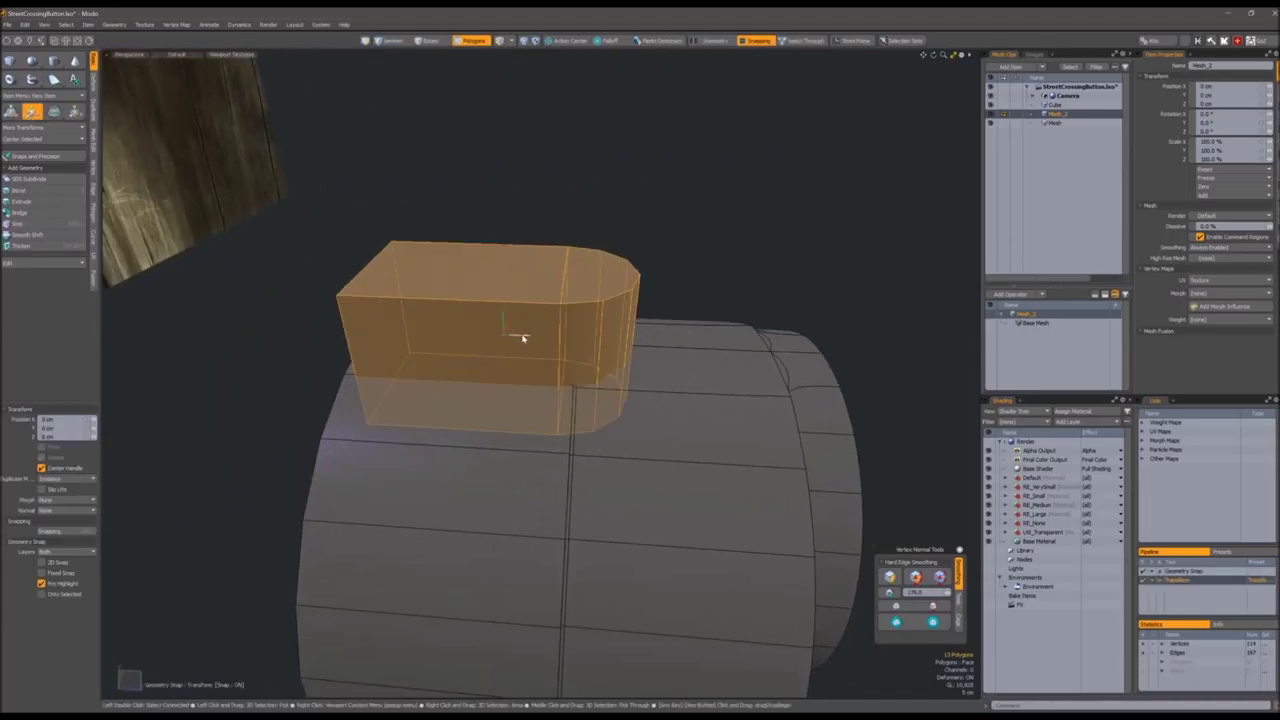
pyautogui.moveTo(522, 338); pyautogui.dragTo(500, 290)
# Select the block's top face and check it edge-on
pyautogui.press('3')
pyautogui.keyDown('alt'); pyautogui.moveTo(532, 427); pyautogui.dragTo(509, 385); pyautogui.keyUp('alt')
pyautogui.keyDown('alt'); pyautogui.moveTo(567, 330); pyautogui.dragTo(528, 343); pyautogui.keyUp('alt')
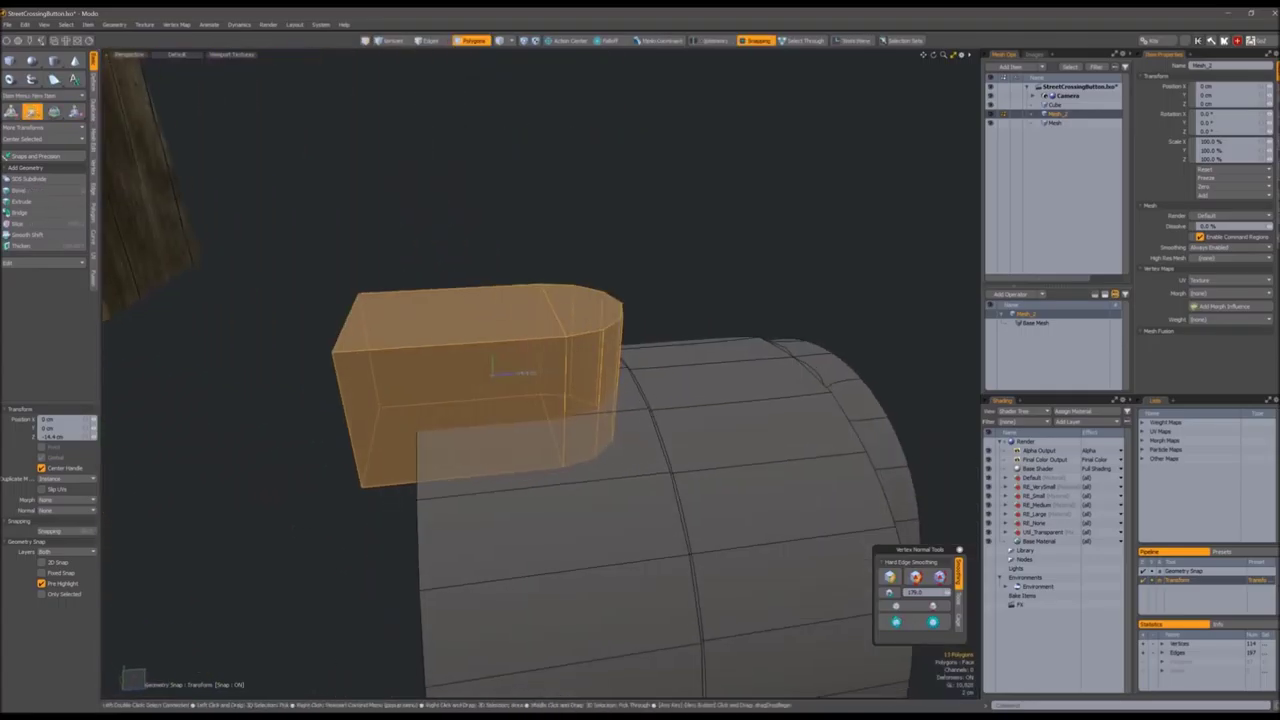
pyautogui.press('space')
pyautogui.click(528, 343)
pyautogui.keyDown('alt'); pyautogui.moveTo(510, 406); pyautogui.dragTo(398, 347); pyautogui.keyUp('alt')
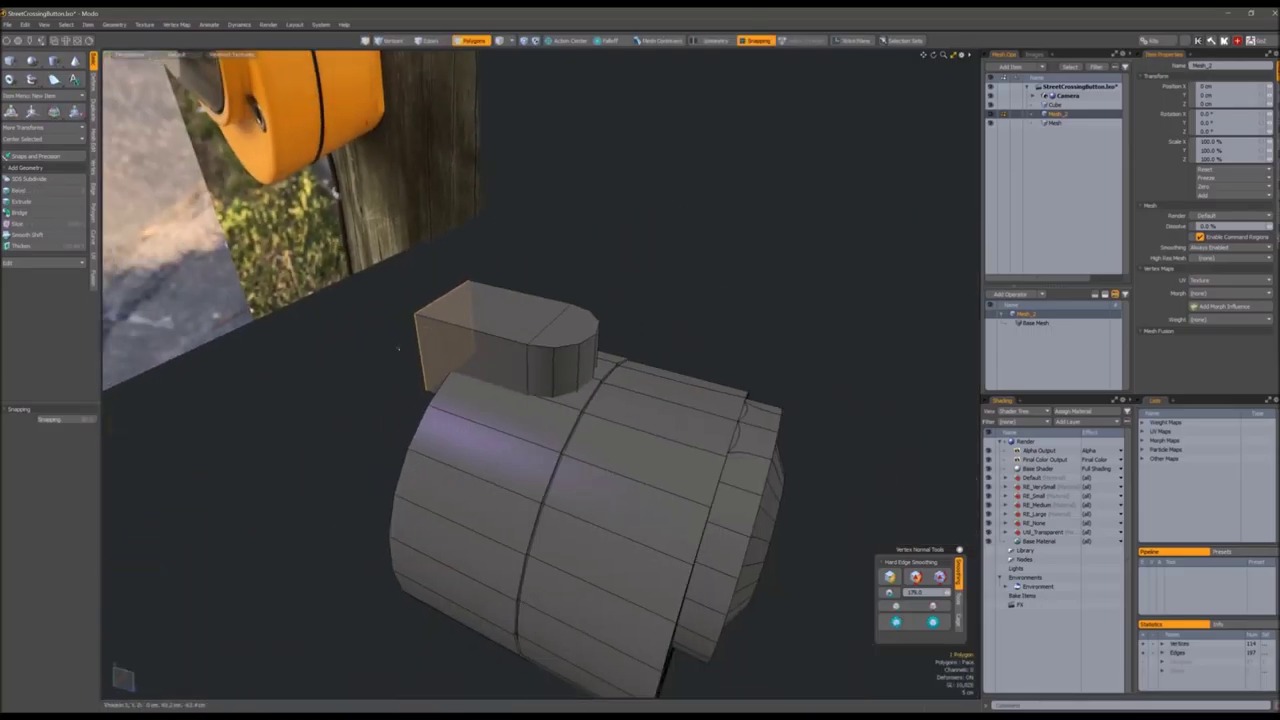
pyautogui.press('space')
pyautogui.keyDown('alt'); pyautogui.moveTo(598, 271); pyautogui.dragTo(555, 275); pyautogui.keyUp('alt')
# Reposition the block and move its front face to seat the tab on the housing
pyautogui.press('w')
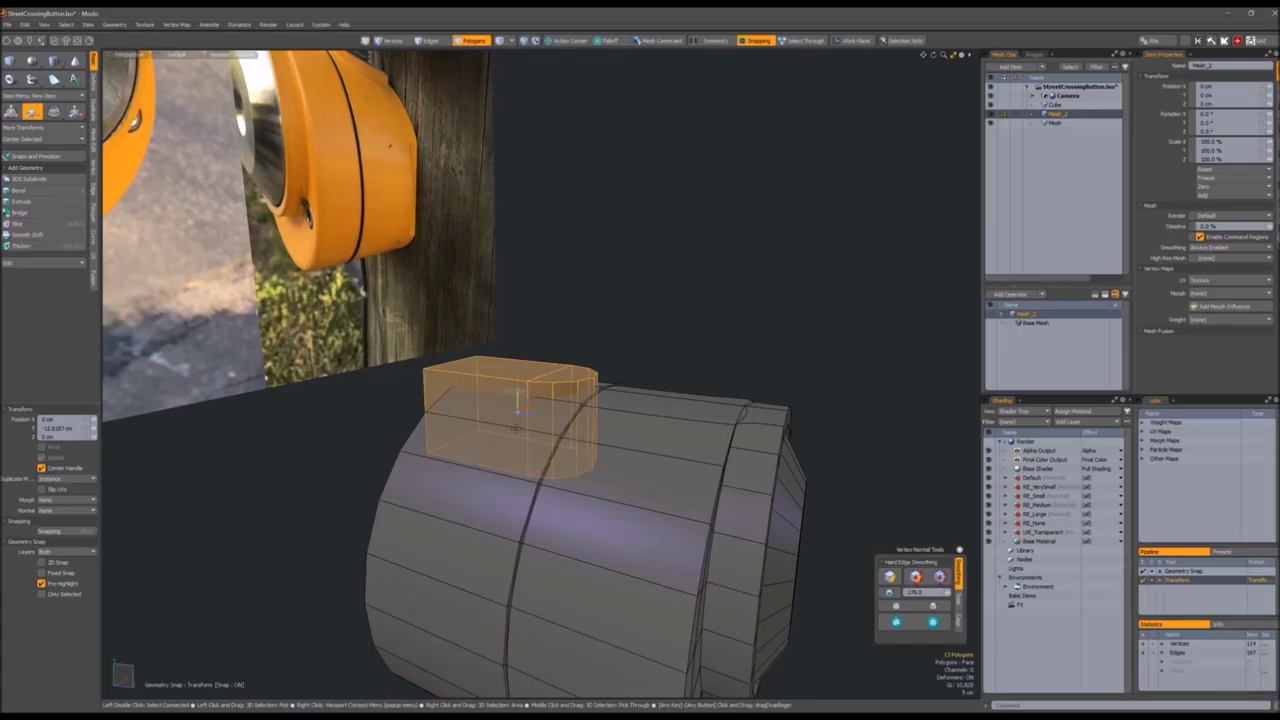
pyautogui.rightClick(543, 414)
pyautogui.click(543, 449)
pyautogui.keyDown('alt'); pyautogui.moveTo(543, 449); pyautogui.dragTo(560, 360); pyautogui.keyUp('alt')
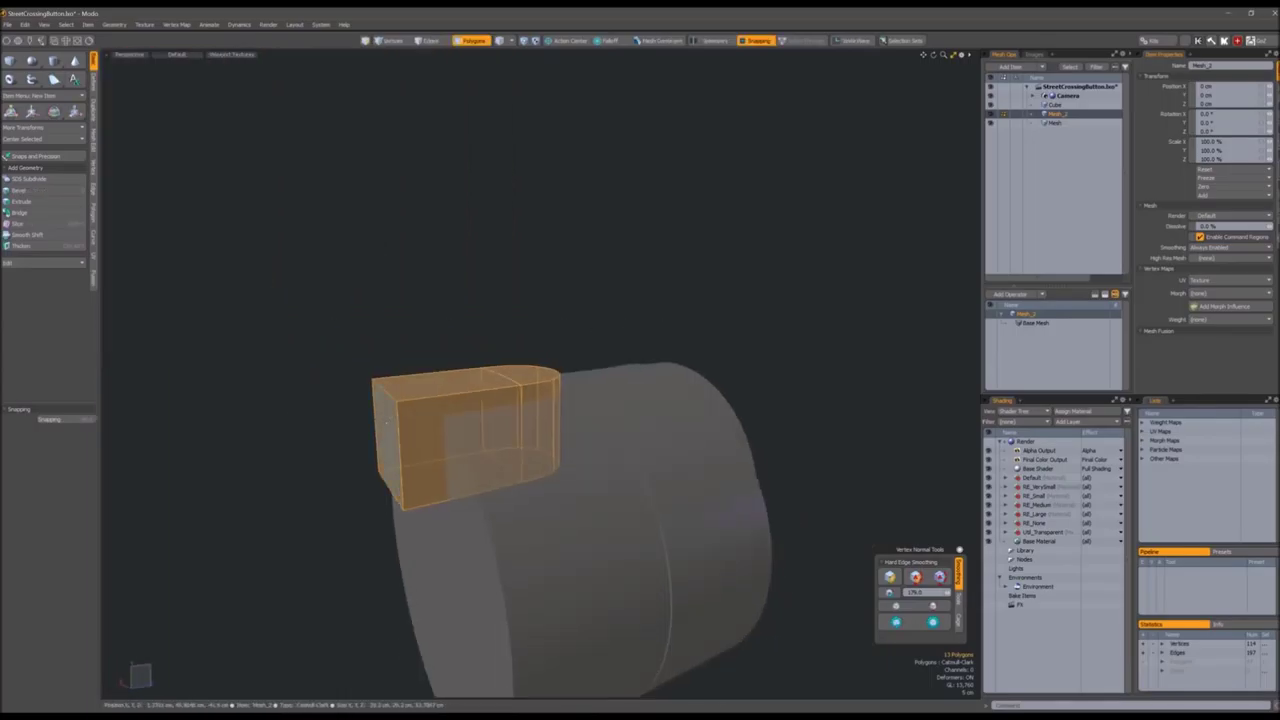
pyautogui.click(390, 432)
pyautogui.press('w')
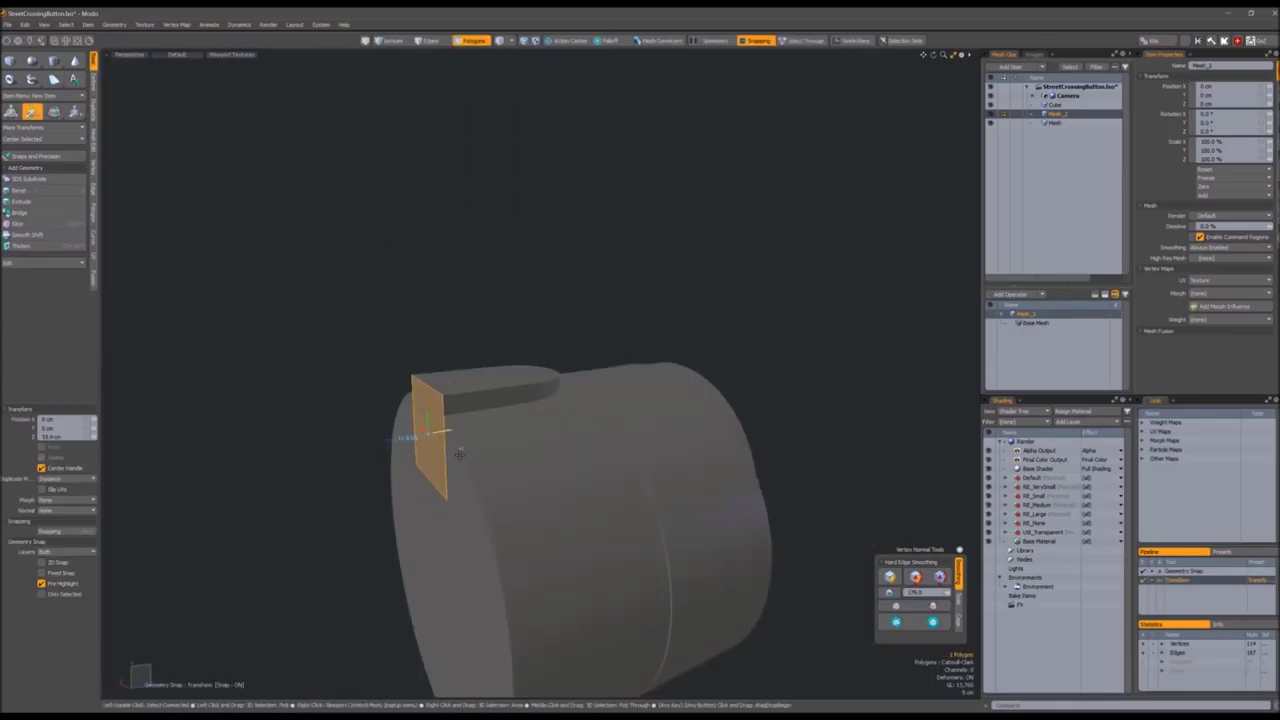
pyautogui.press('5')
pyautogui.keyDown('alt'); pyautogui.moveTo(557, 363); pyautogui.dragTo(799, 282); pyautogui.keyUp('alt')
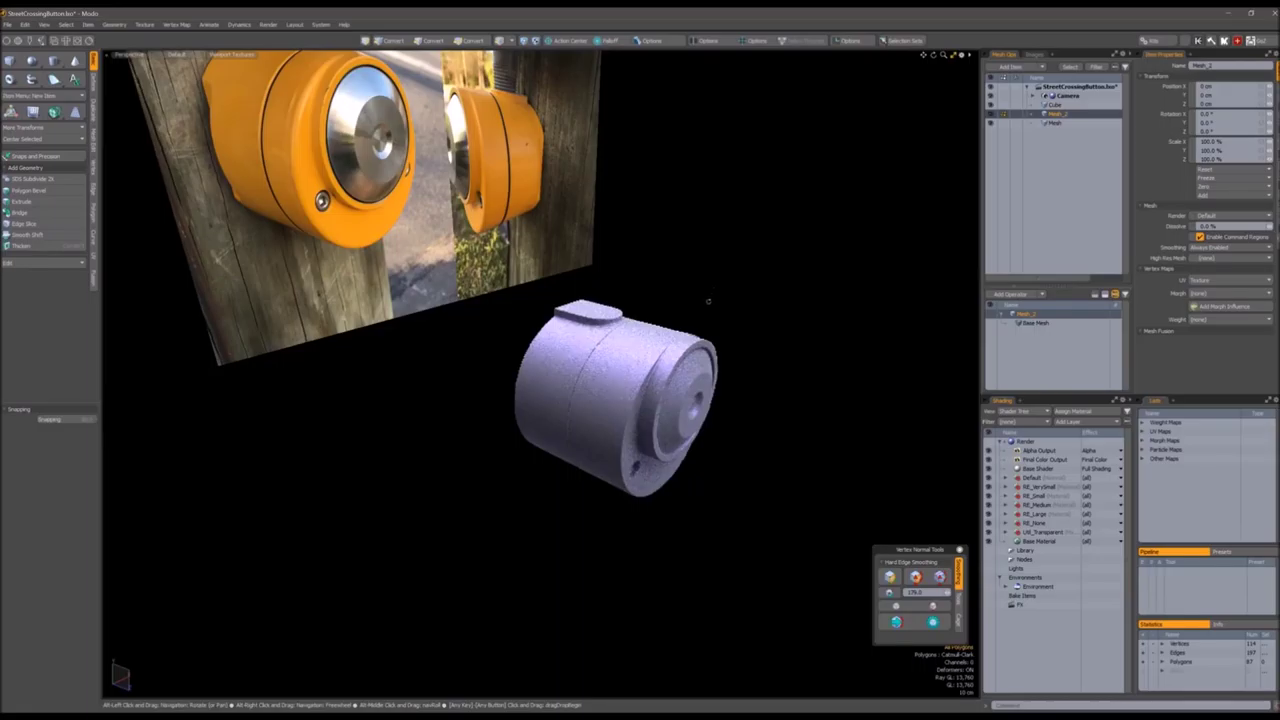
# Select the seam vertices on the Cube mesh and move them to close the gap
pyautogui.moveTo(708, 300)
pyautogui.keyDown('alt'); pyautogui.mouseDown()
pyautogui.moveTo(763, 303)
pyautogui.moveTo(705, 328)
pyautogui.moveTo(685, 355)
pyautogui.moveTo(560, 274)
pyautogui.mouseUp(); pyautogui.keyUp('alt')
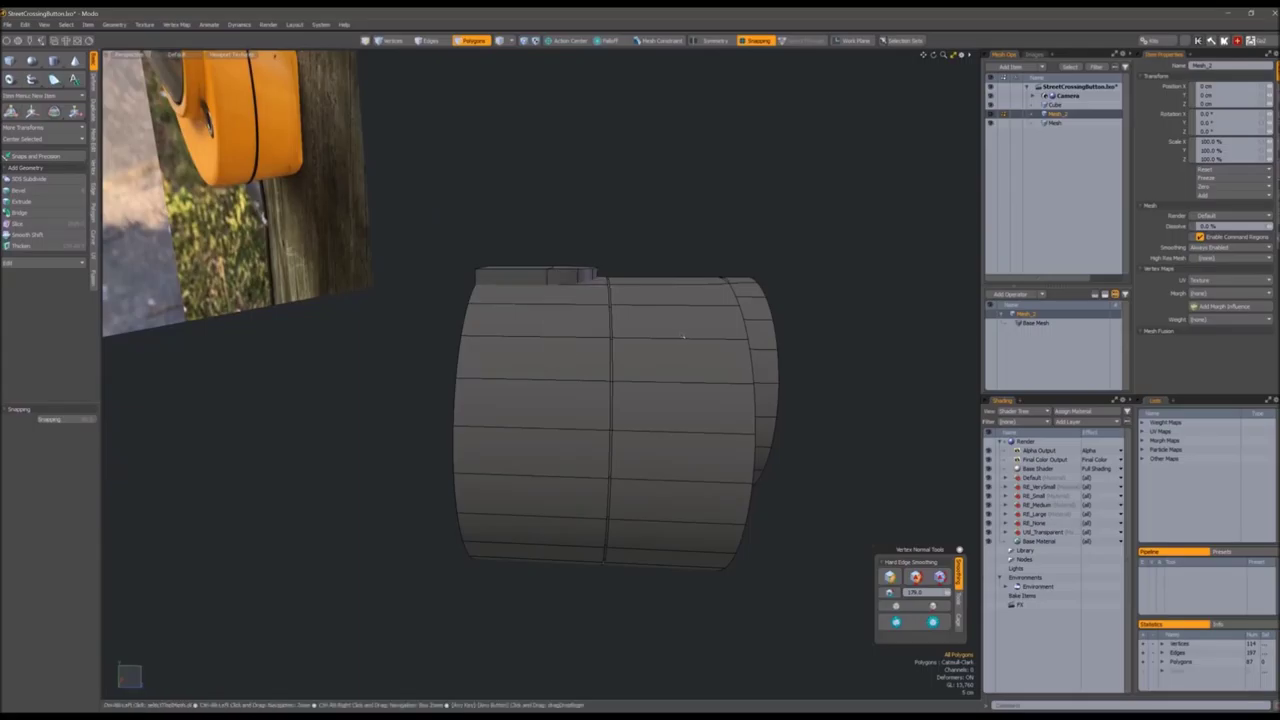
pyautogui.click(650, 330)
pyautogui.press('1')
pyautogui.moveTo(580, 205)
pyautogui.mouseDown(button='right')
pyautogui.moveTo(651, 357)
pyautogui.moveTo(505, 250)
pyautogui.mouseUp(button='right')
pyautogui.press('w')
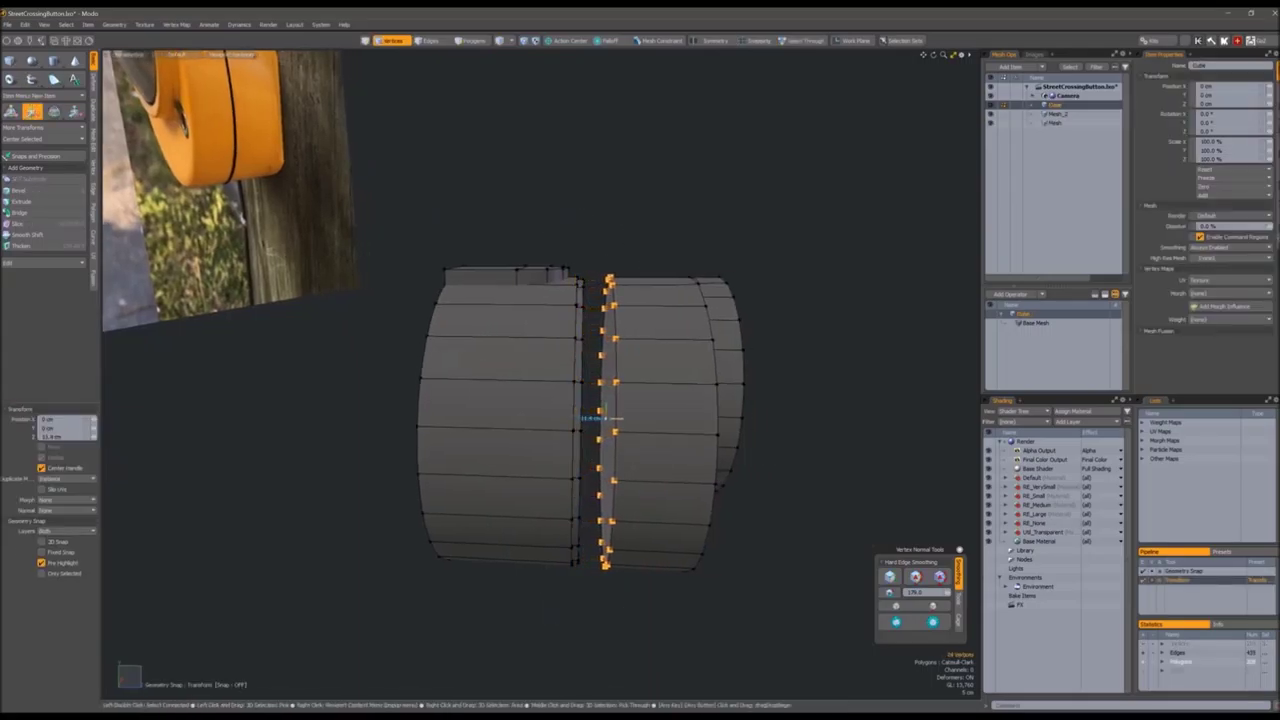
pyautogui.keyDown('alt'); pyautogui.moveTo(612, 418); pyautogui.dragTo(600, 400); pyautogui.keyUp('alt')
# Grow the selection from the front section's end cap to the whole disc and move it
pyautogui.press('space')
pyautogui.press('3')
pyautogui.click(596, 393)
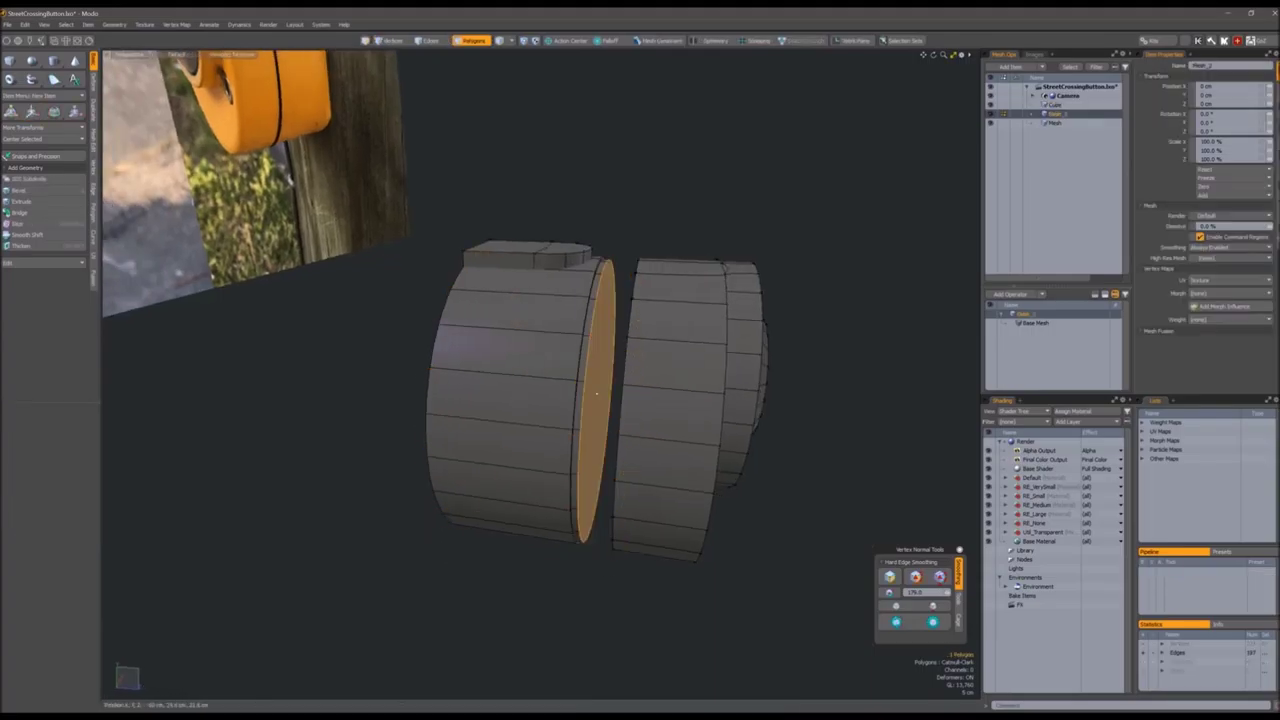
pyautogui.press(']')
pyautogui.press('w')
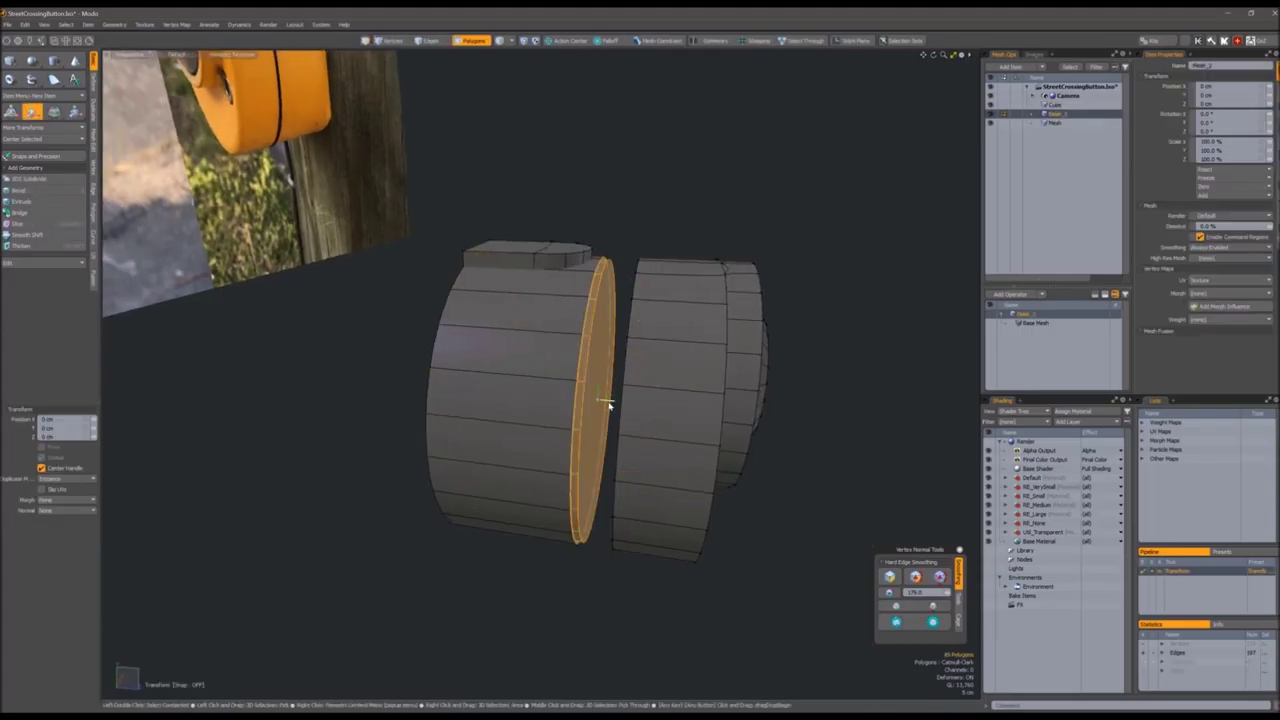
pyautogui.keyDown('alt'); pyautogui.moveTo(598, 400); pyautogui.dragTo(572, 380); pyautogui.keyUp('alt')
pyautogui.scroll(5, 572, 380)
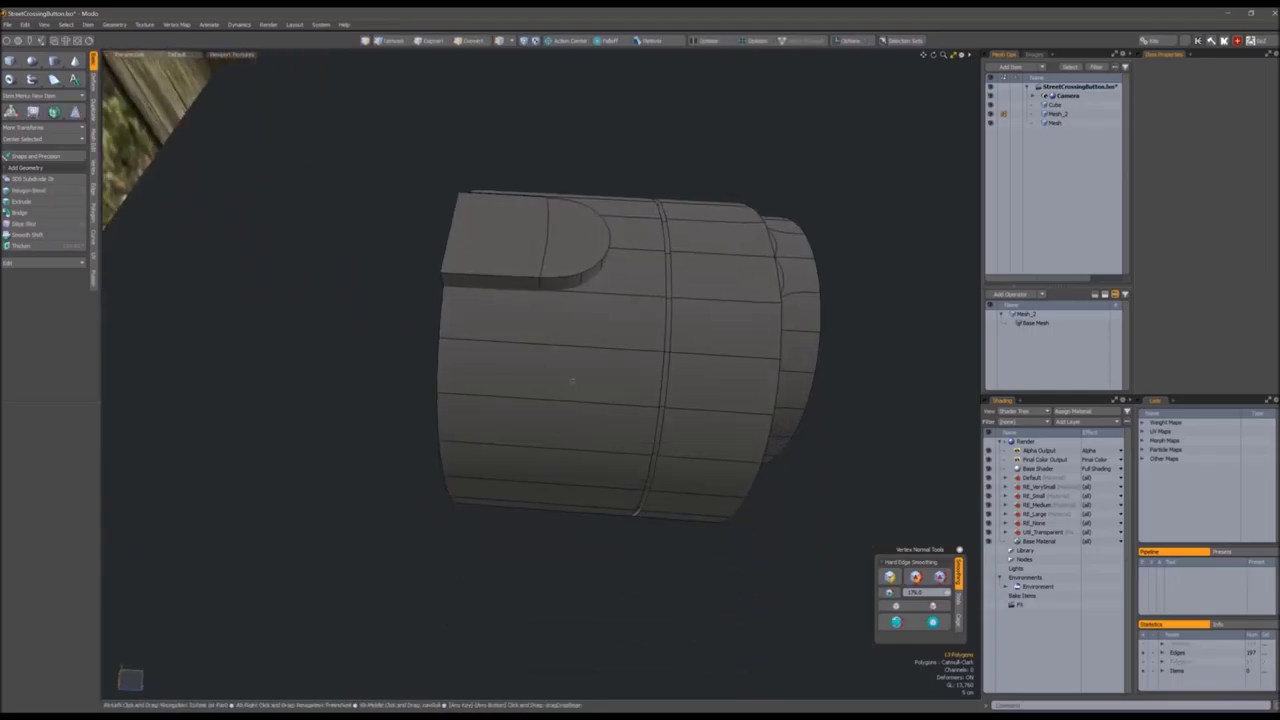
# Slide the raised tab along the housing with geometry snapping on
pyautogui.press('3')
pyautogui.click(575, 245)
pyautogui.press('w')
pyautogui.moveTo(534, 313)
pyautogui.mouseDown()
pyautogui.moveTo(582, 313)
pyautogui.moveTo(514, 323)
pyautogui.mouseUp()
pyautogui.press('x')
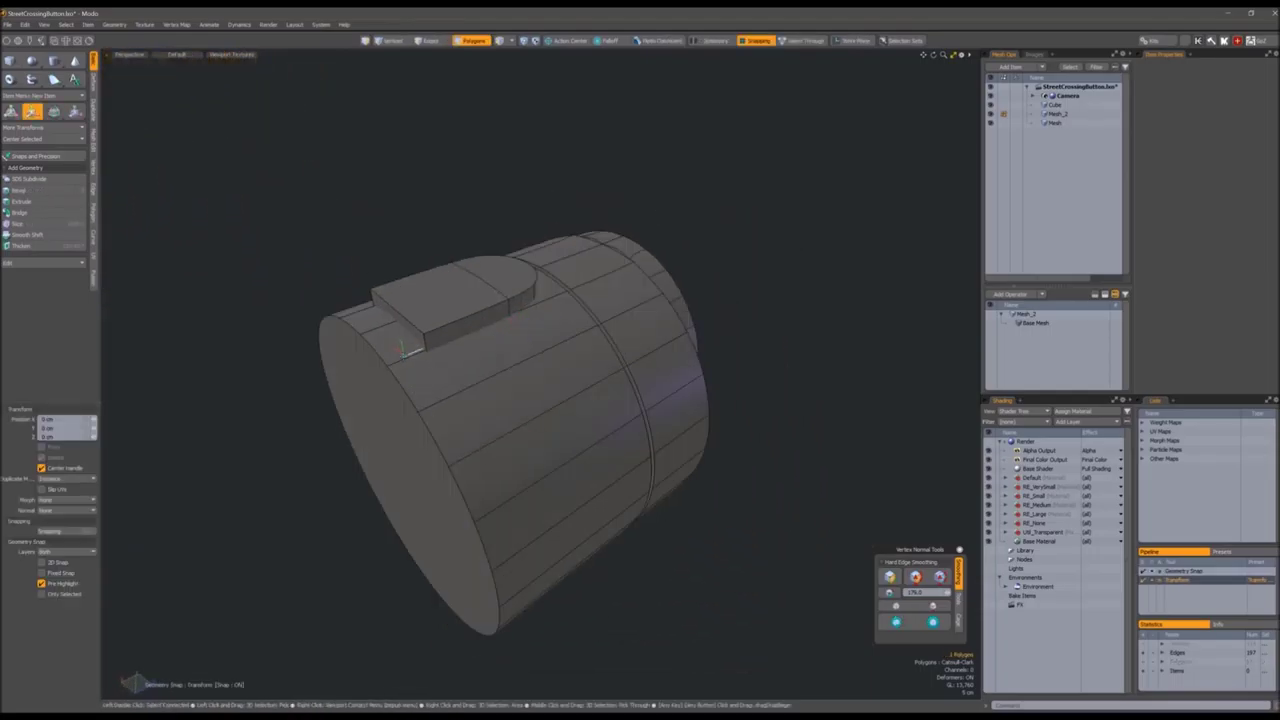
pyautogui.press('q')
pyautogui.keyDown('alt'); pyautogui.moveTo(514, 323); pyautogui.dragTo(522, 370); pyautogui.keyUp('alt')
# Select the whole tab mesh and bring up the Quick Booleans pie menu
pyautogui.press('3')
pyautogui.doubleClick(590, 360)
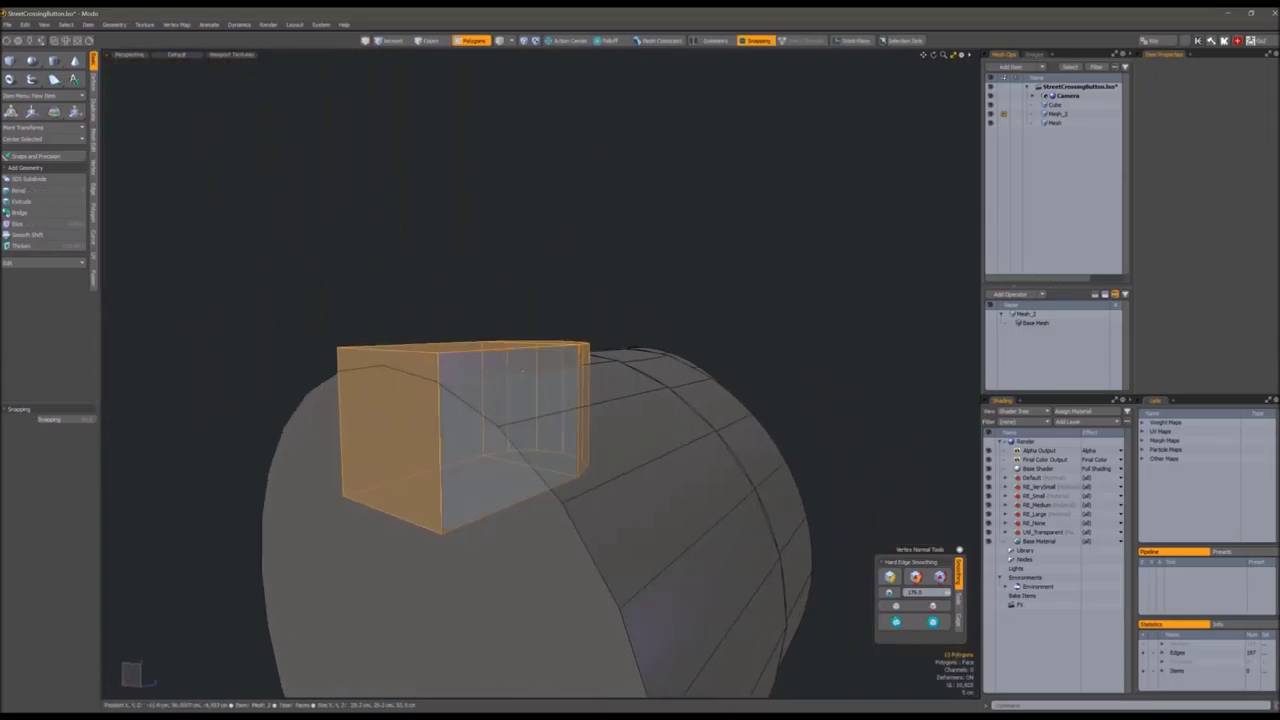
pyautogui.keyDown('alt'); pyautogui.moveTo(422, 370); pyautogui.dragTo(547, 335); pyautogui.keyUp('alt')
pyautogui.doubleClick(550, 336)
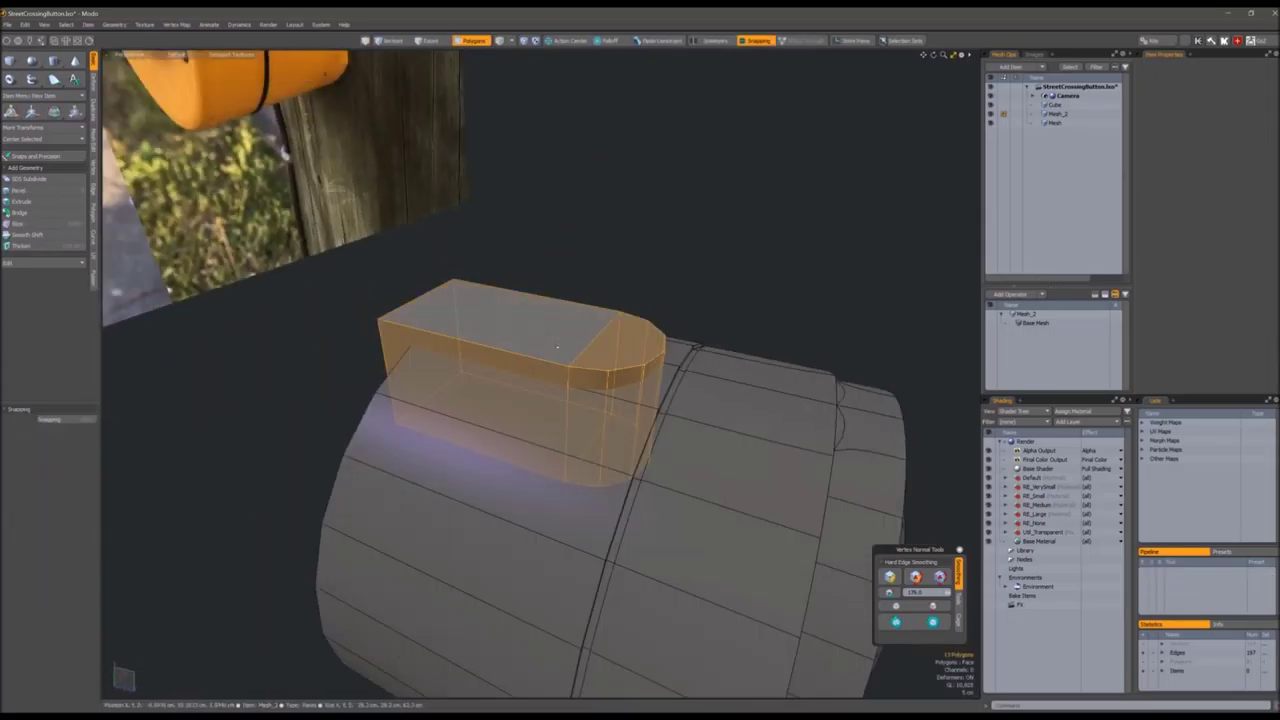
pyautogui.hotkey('ctrl', 'b')
# Drill the tab shape into the housing with the Drilling boolean
pyautogui.click(551, 367)
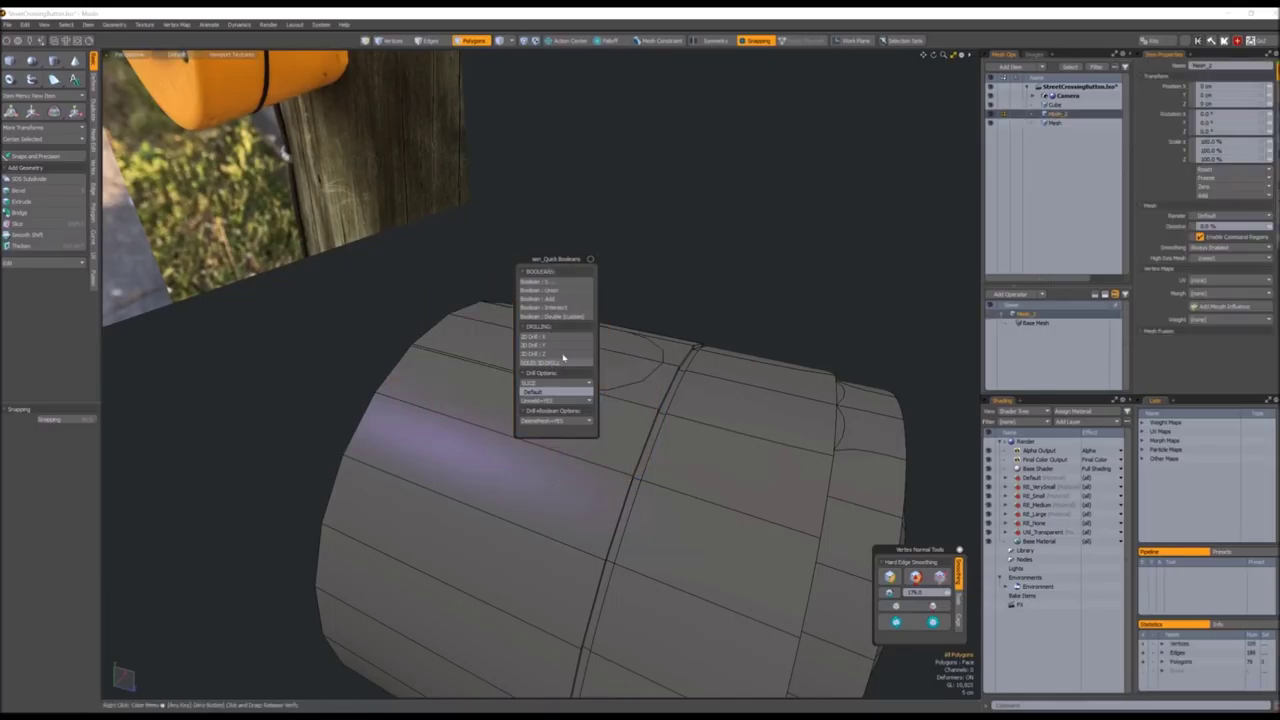
pyautogui.keyDown('alt'); pyautogui.moveTo(551, 367); pyautogui.dragTo(583, 413); pyautogui.keyUp('alt')
pyautogui.scroll(3, 583, 413)
pyautogui.press('1')
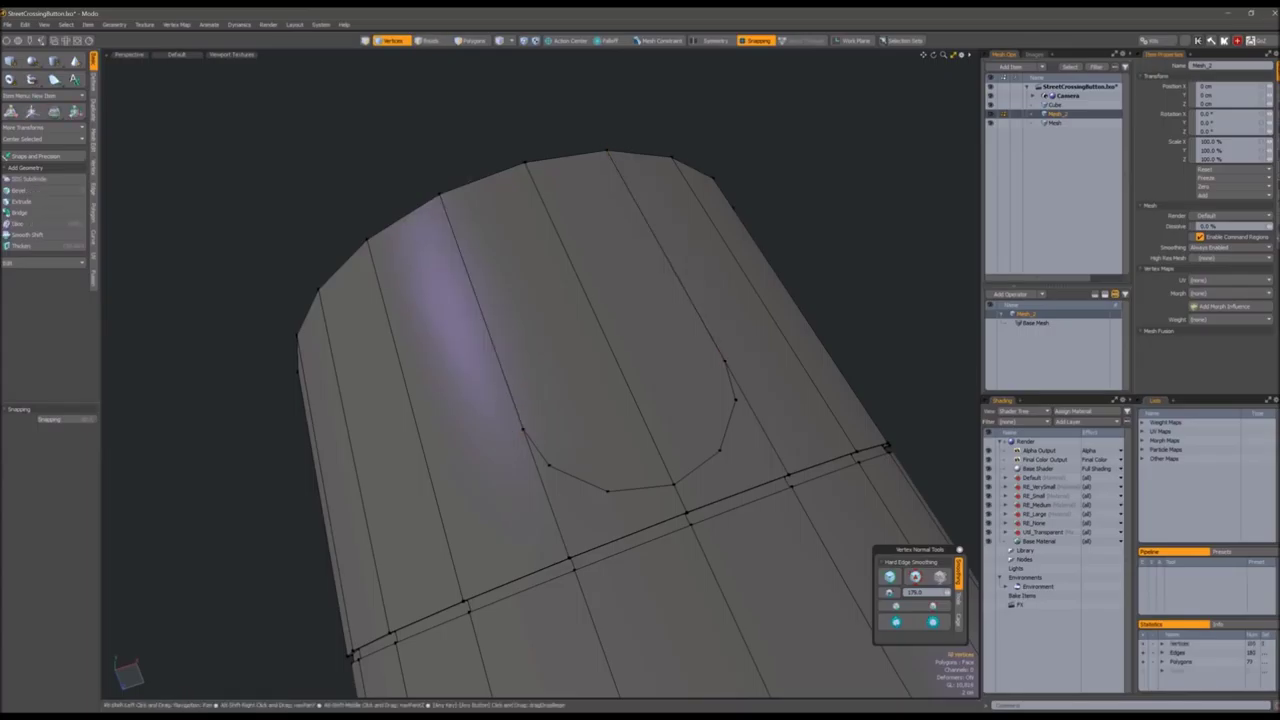
pyautogui.keyDown('alt'); pyautogui.moveTo(540, 380); pyautogui.dragTo(740, 320); pyautogui.keyUp('alt')
# Add an edge loop on the cylinder, sliding it toward the button notch
pyautogui.press('3')
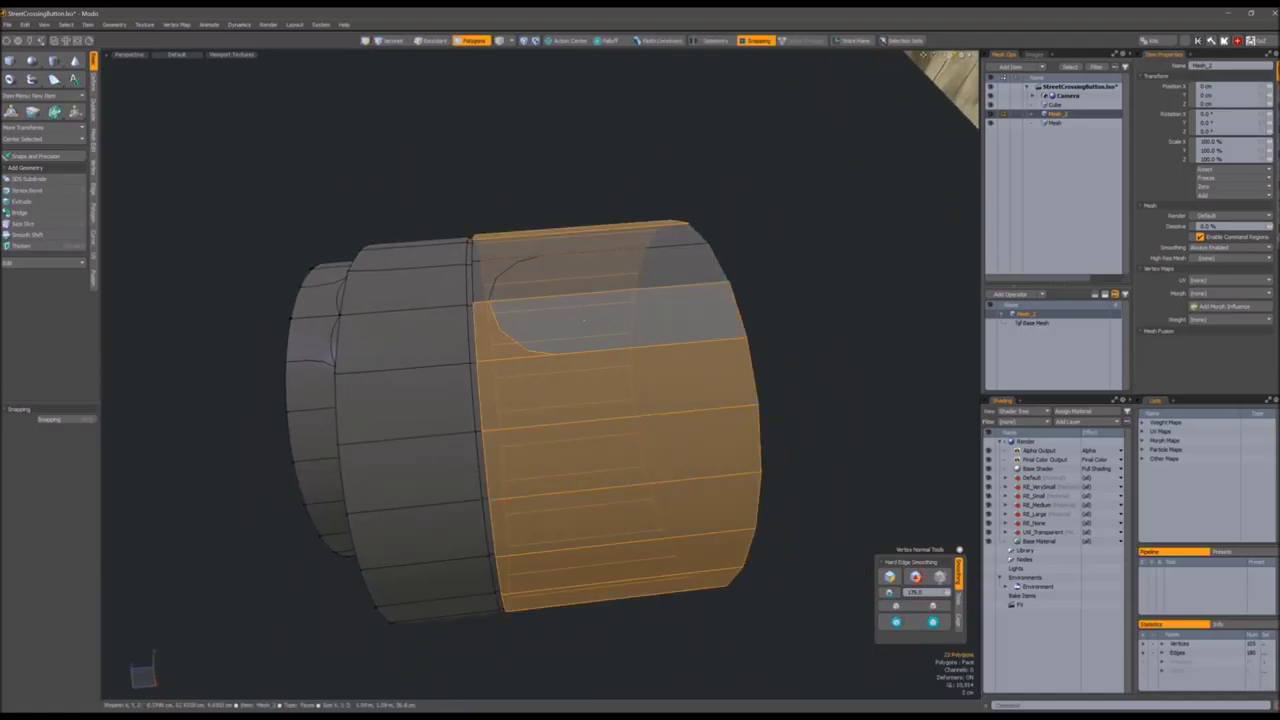
pyautogui.keyDown('alt'); pyautogui.moveTo(584, 320); pyautogui.dragTo(545, 293); pyautogui.keyUp('alt')
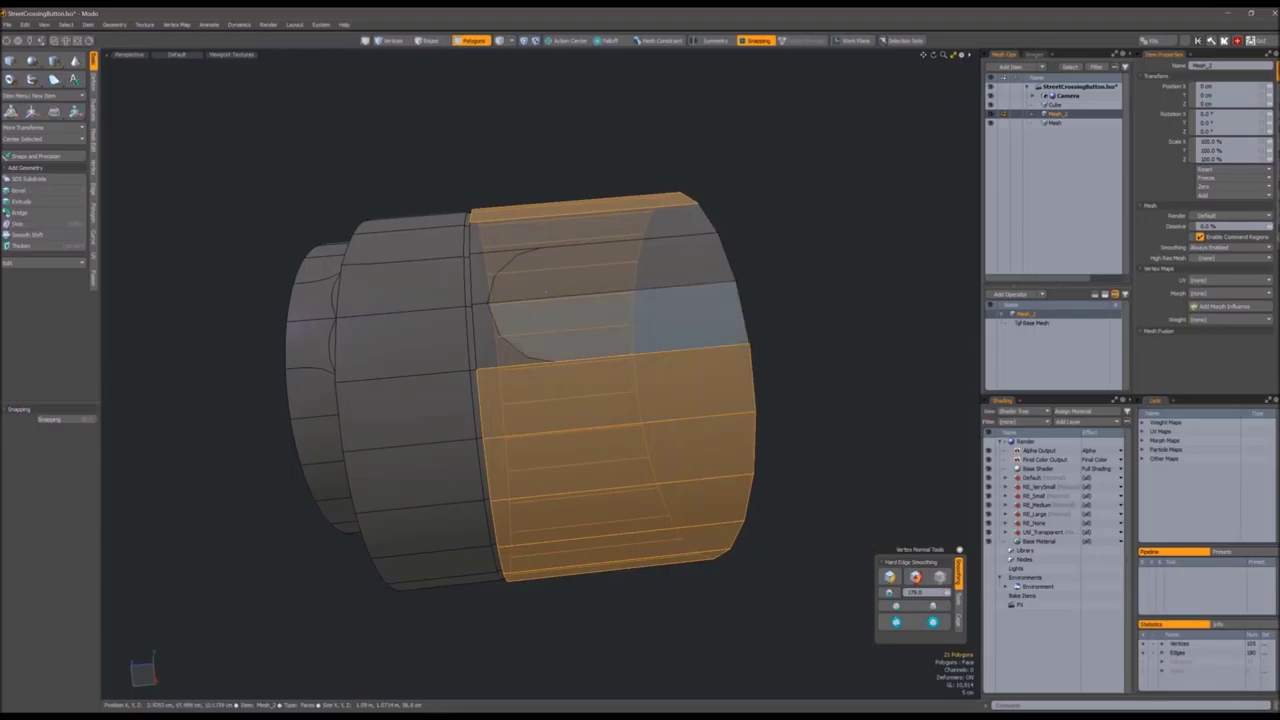
pyautogui.keyDown('shift'); pyautogui.click(532, 255); pyautogui.keyUp('shift')
pyautogui.hotkey('alt', 'l')
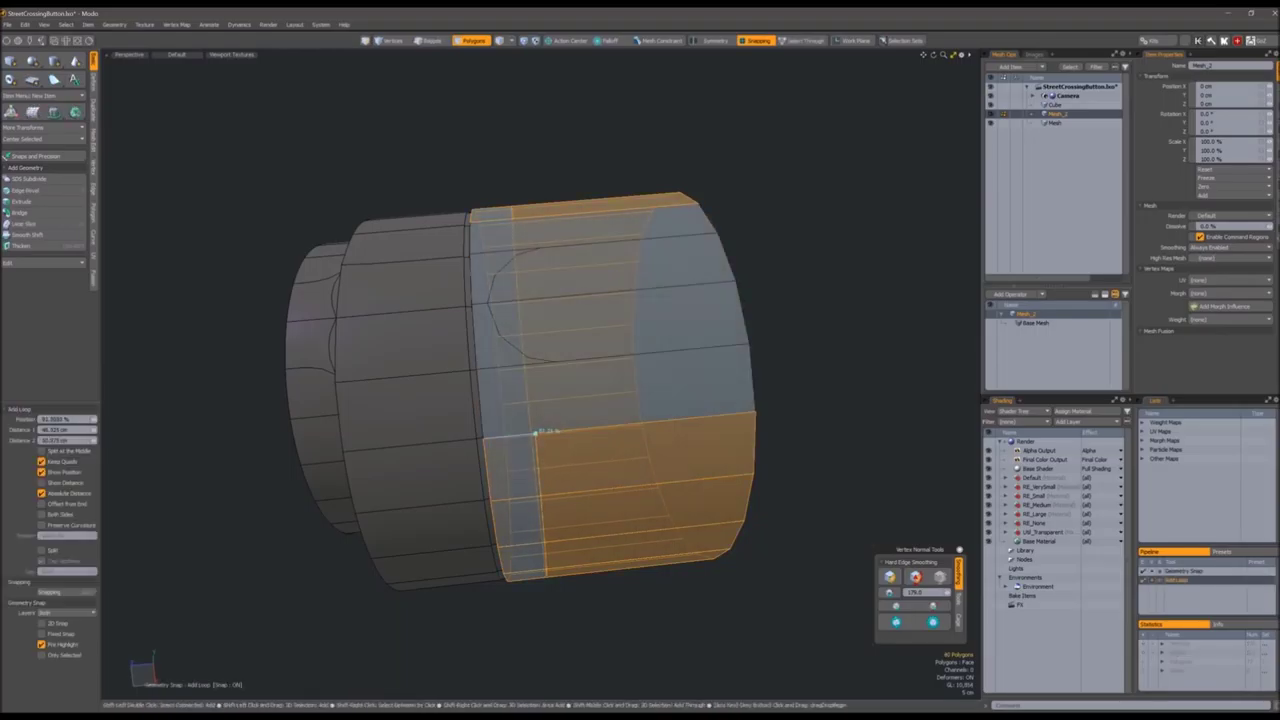
pyautogui.keyDown('shift'); pyautogui.moveTo(536, 432); pyautogui.dragTo(507, 436); pyautogui.keyUp('shift')
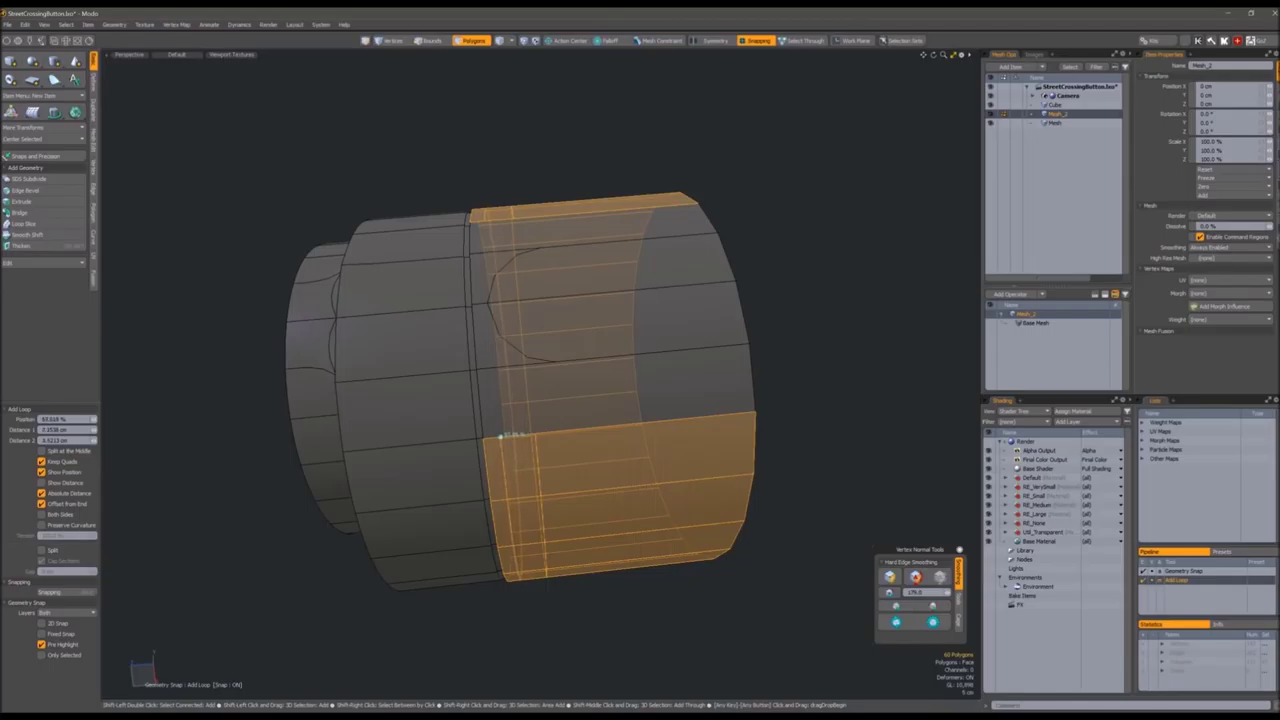
pyautogui.press('space')
pyautogui.press('Escape')
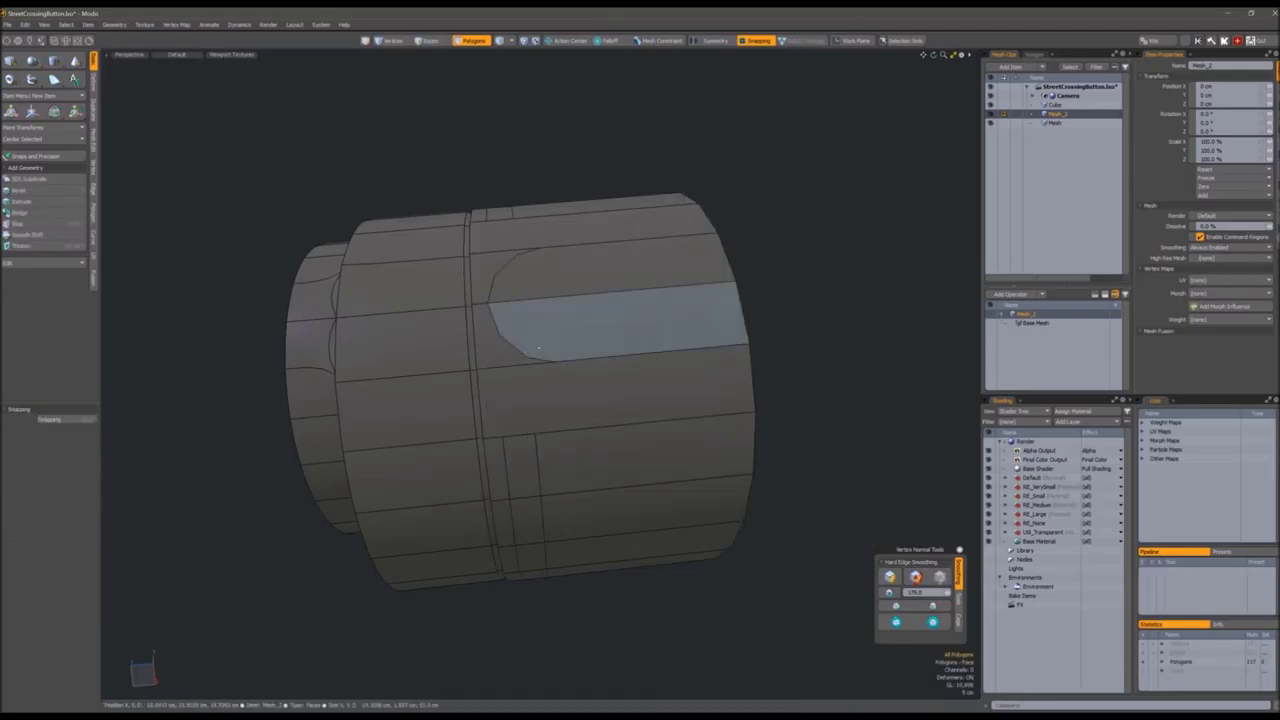
# Slice new edges across the cylinder and select the strip of top polygons
pyautogui.press('c')
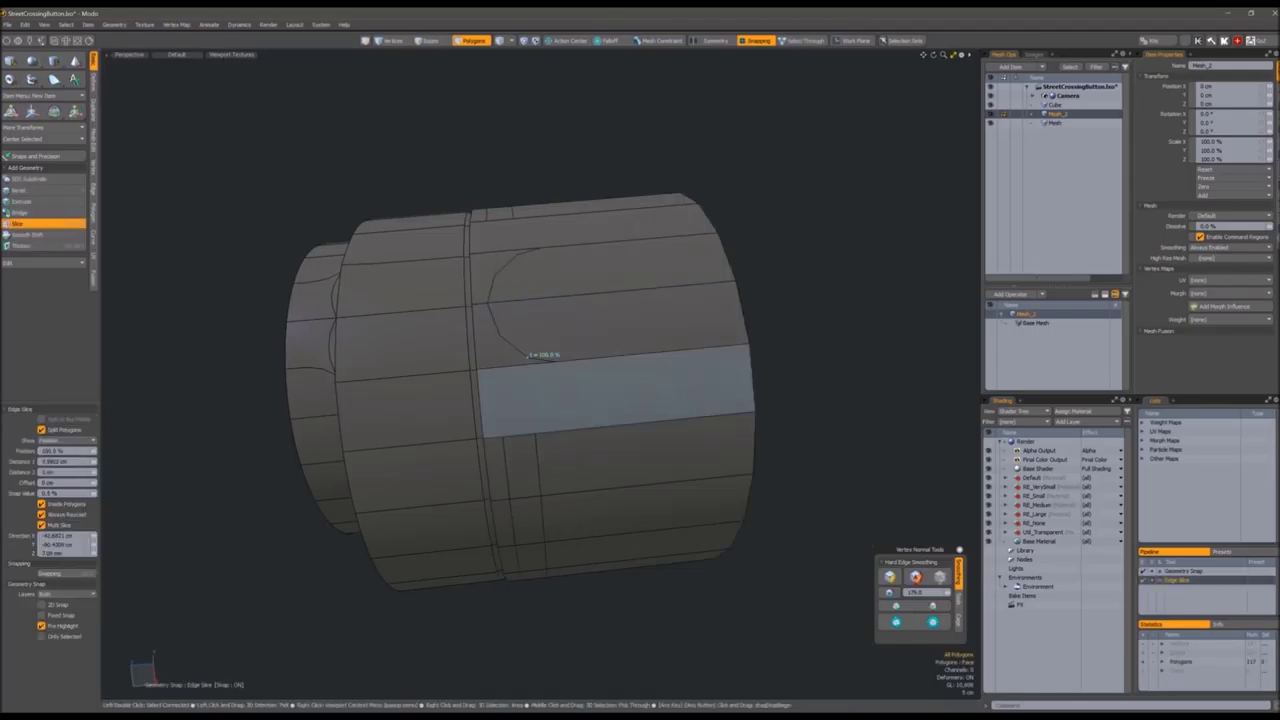
pyautogui.click(528, 358)
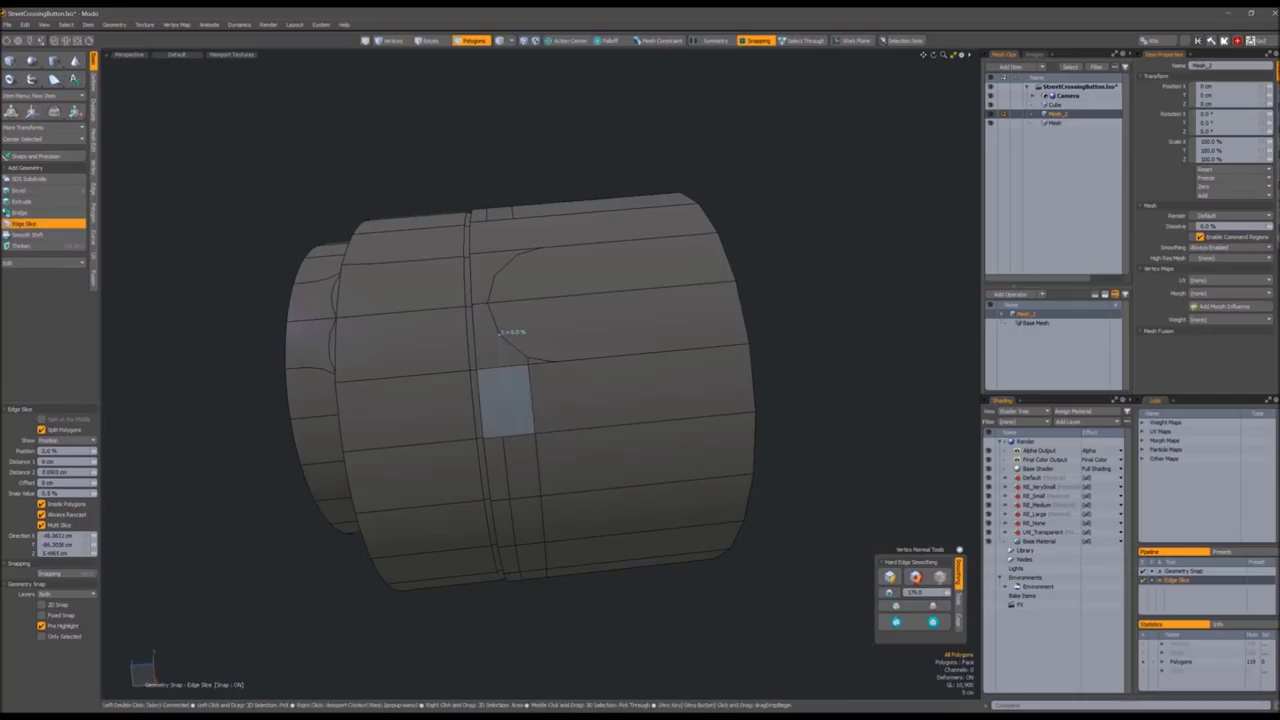
pyautogui.keyDown('alt'); pyautogui.moveTo(517, 434); pyautogui.dragTo(700, 292); pyautogui.keyUp('alt')
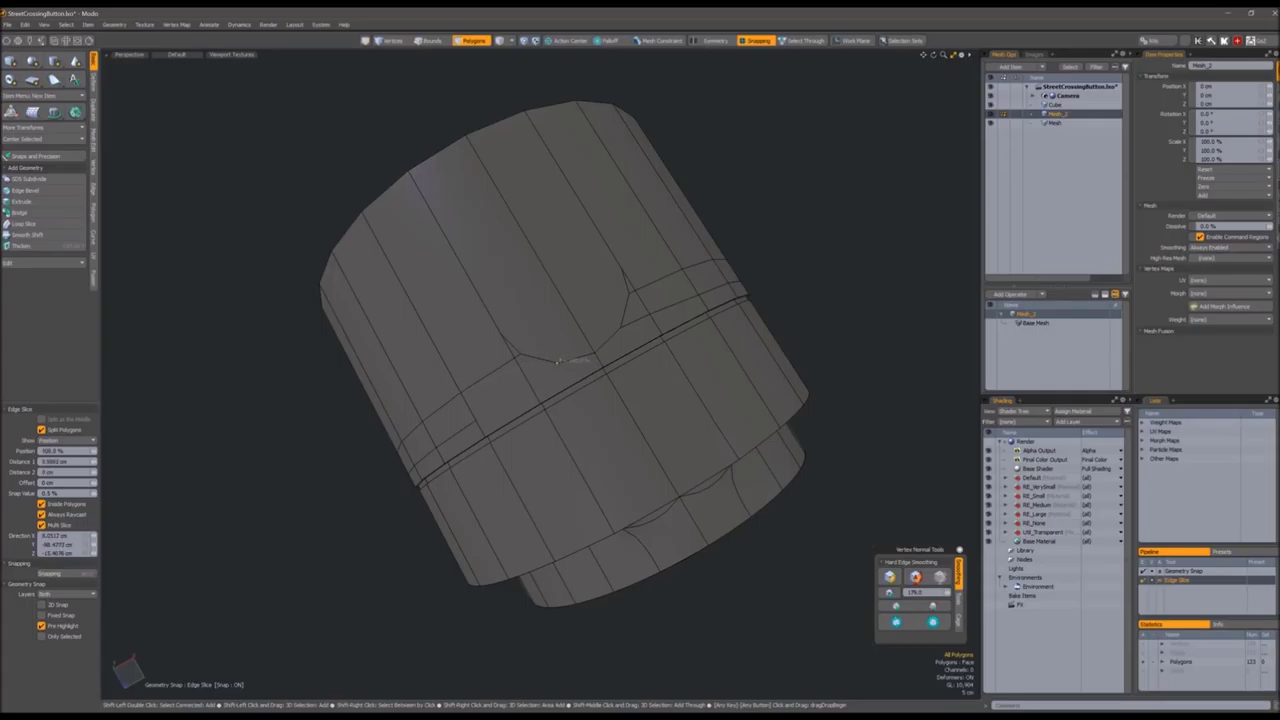
pyautogui.keyDown('alt'); pyautogui.moveTo(556, 362); pyautogui.dragTo(557, 402); pyautogui.keyUp('alt')
pyautogui.press('q')
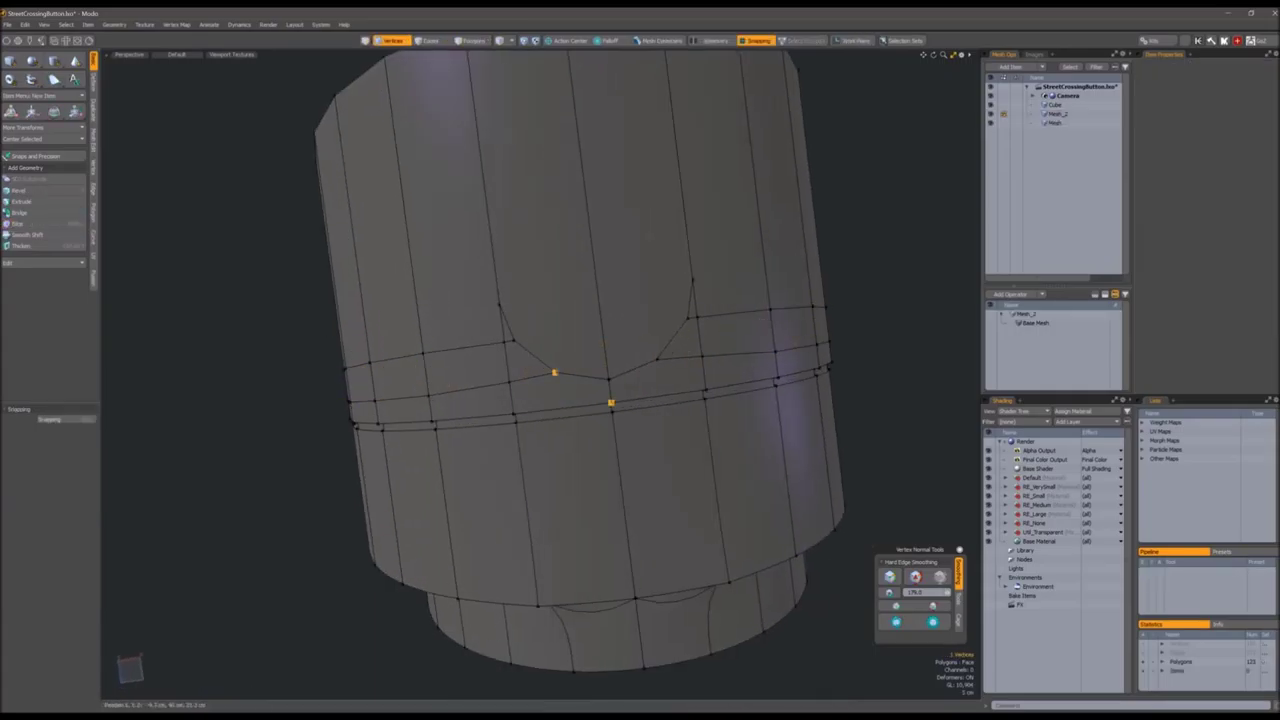
pyautogui.keyDown('alt'); pyautogui.moveTo(640, 337); pyautogui.dragTo(560, 300); pyautogui.keyUp('alt')
pyautogui.press('3')
pyautogui.moveTo(400, 230)
pyautogui.mouseDown()
pyautogui.moveTo(590, 250)
pyautogui.moveTo(533, 332)
pyautogui.moveTo(470, 320)
pyautogui.moveTo(415, 332)
pyautogui.mouseUp()
# Bevel the top strip up about 5 cm and flatten it with Linear Align
pyautogui.press('b')
pyautogui.moveTo(493, 375); pyautogui.dragTo(493, 357)
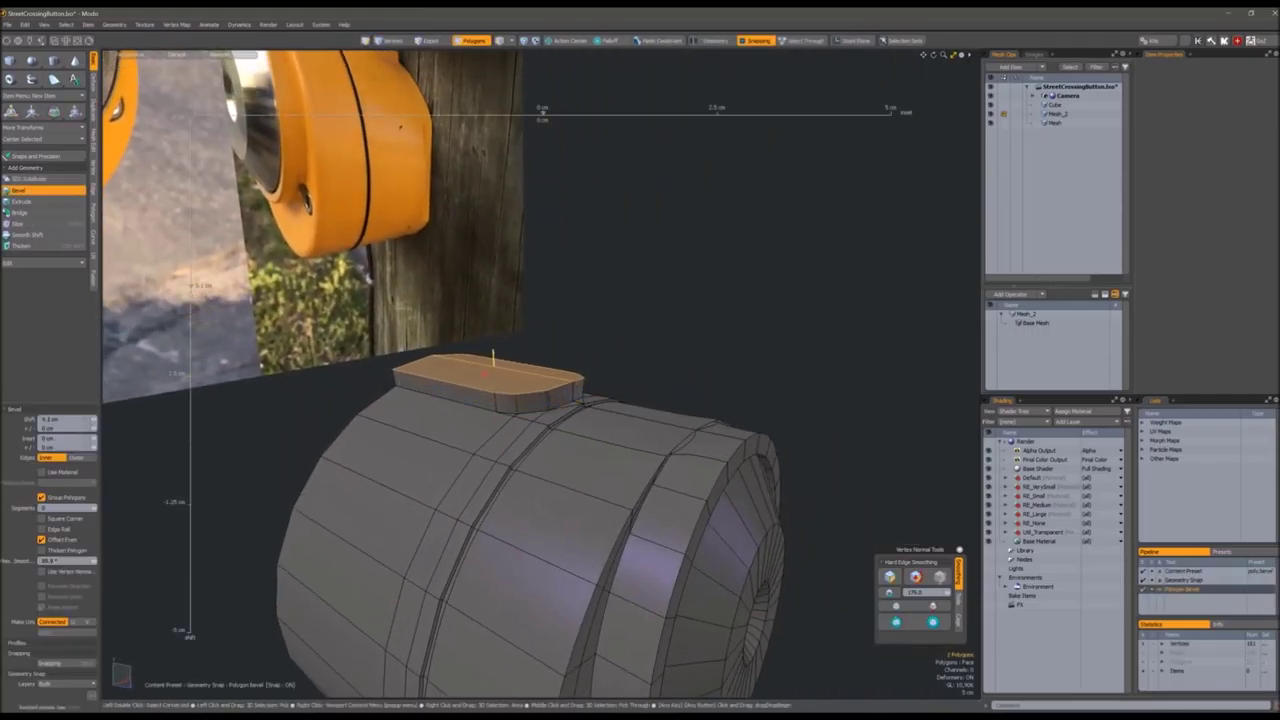
pyautogui.hotkey('ctrl', 'l')
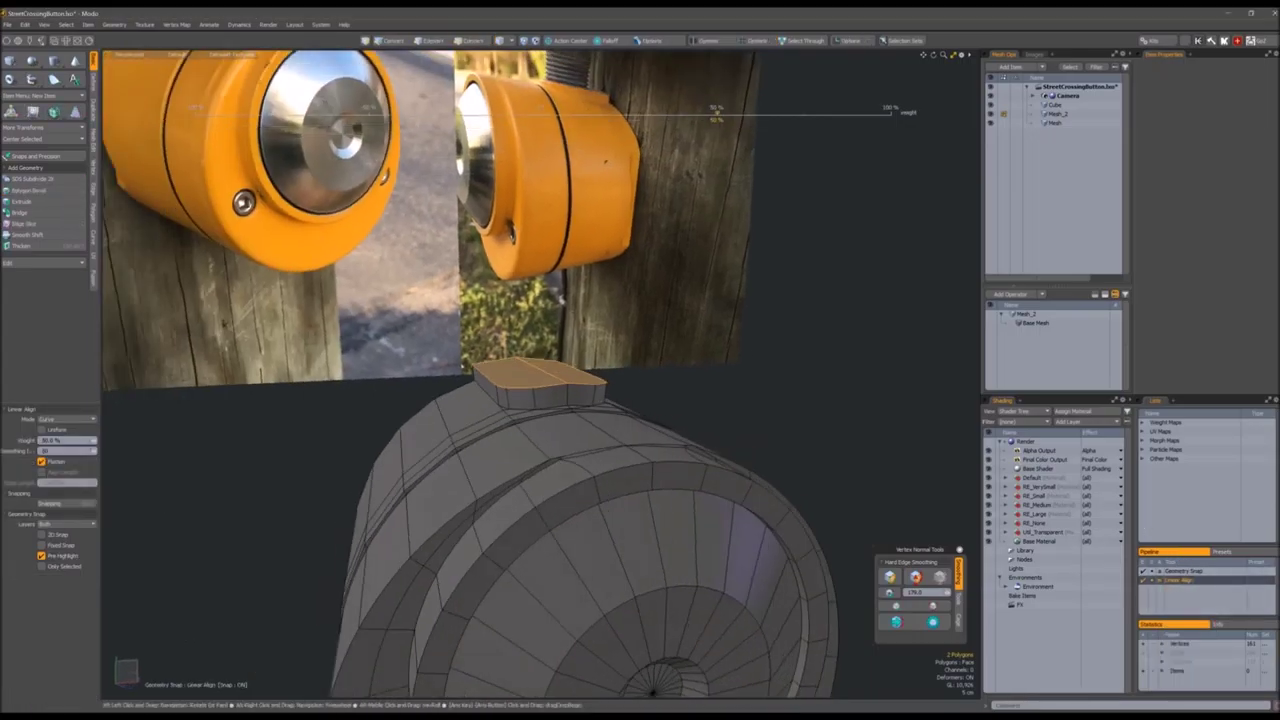
pyautogui.keyDown('alt'); pyautogui.moveTo(600, 450); pyautogui.dragTo(560, 420); pyautogui.keyUp('alt')
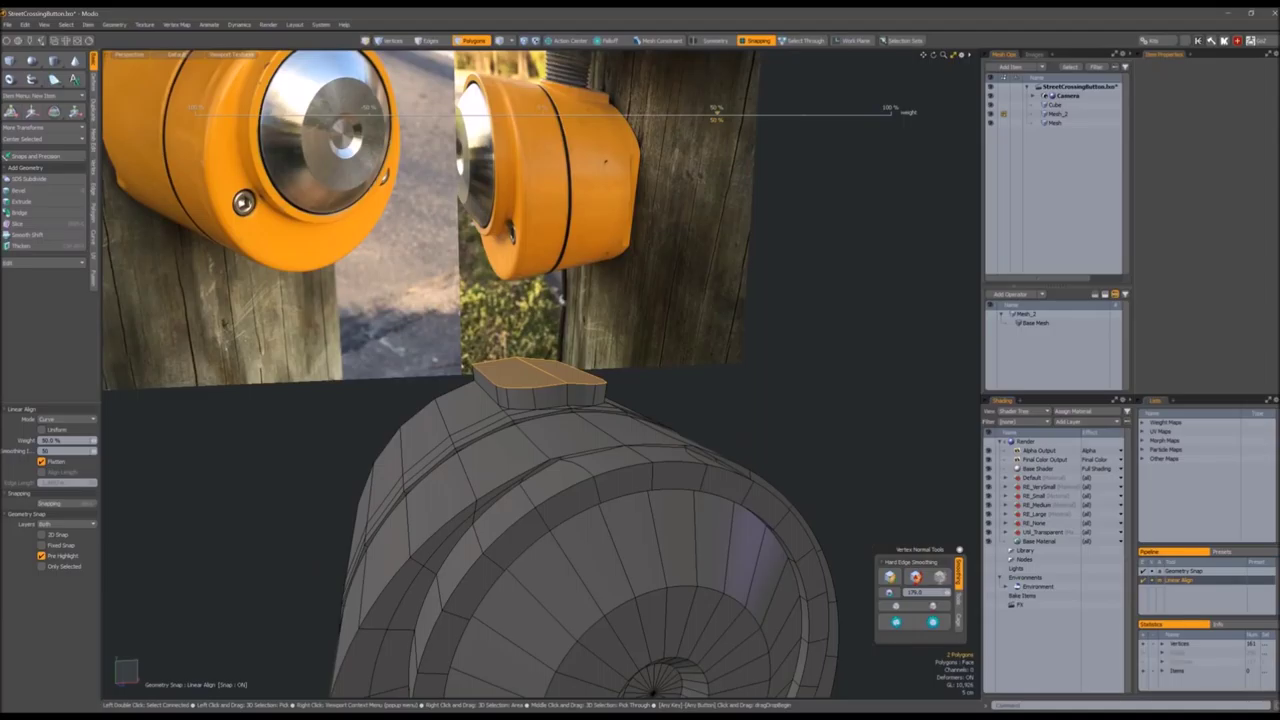
pyautogui.moveTo(637, 366)
pyautogui.keyDown('alt'); pyautogui.mouseDown()
pyautogui.moveTo(686, 314)
pyautogui.moveTo(620, 368)
pyautogui.mouseUp(); pyautogui.keyUp('alt')
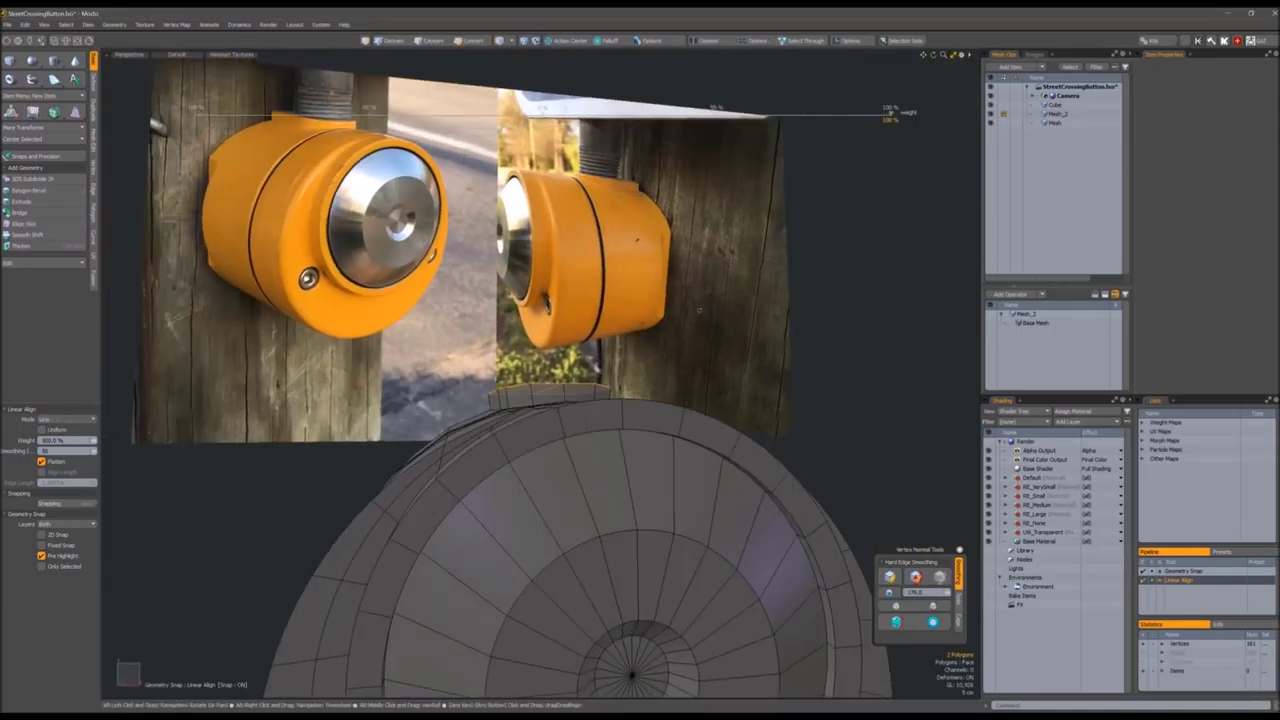
pyautogui.press('space')
# Reselect the block's top polygons, undo the raise, and bevel them again
pyautogui.keyDown('alt'); pyautogui.moveTo(600, 400); pyautogui.dragTo(680, 380); pyautogui.keyUp('alt')
pyautogui.scroll(3, 644, 327)
pyautogui.keyDown('alt'); pyautogui.moveTo(644, 327); pyautogui.dragTo(613, 313); pyautogui.keyUp('alt')
pyautogui.press('3')
pyautogui.click(613, 313)
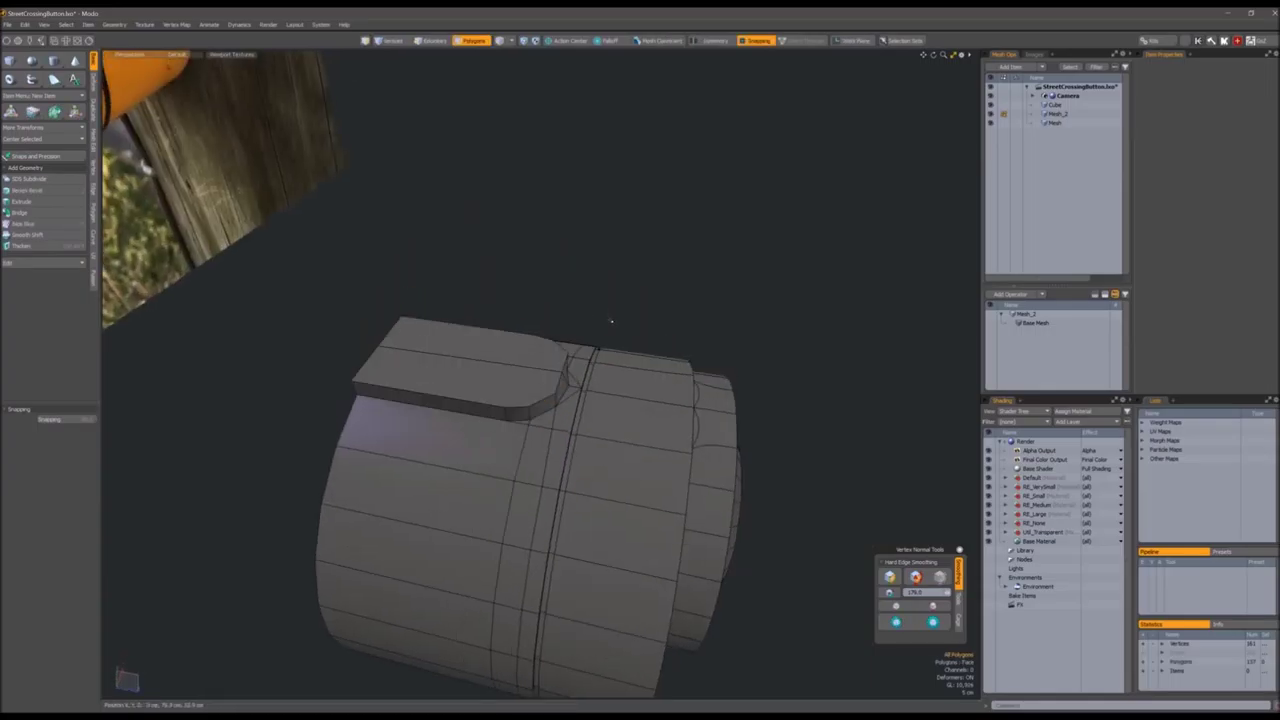
pyautogui.hotkey('ctrl', 'z')
pyautogui.hotkey('ctrl', 'z')
pyautogui.keyDown('alt'); pyautogui.moveTo(613, 313); pyautogui.dragTo(580, 300); pyautogui.keyUp('alt')
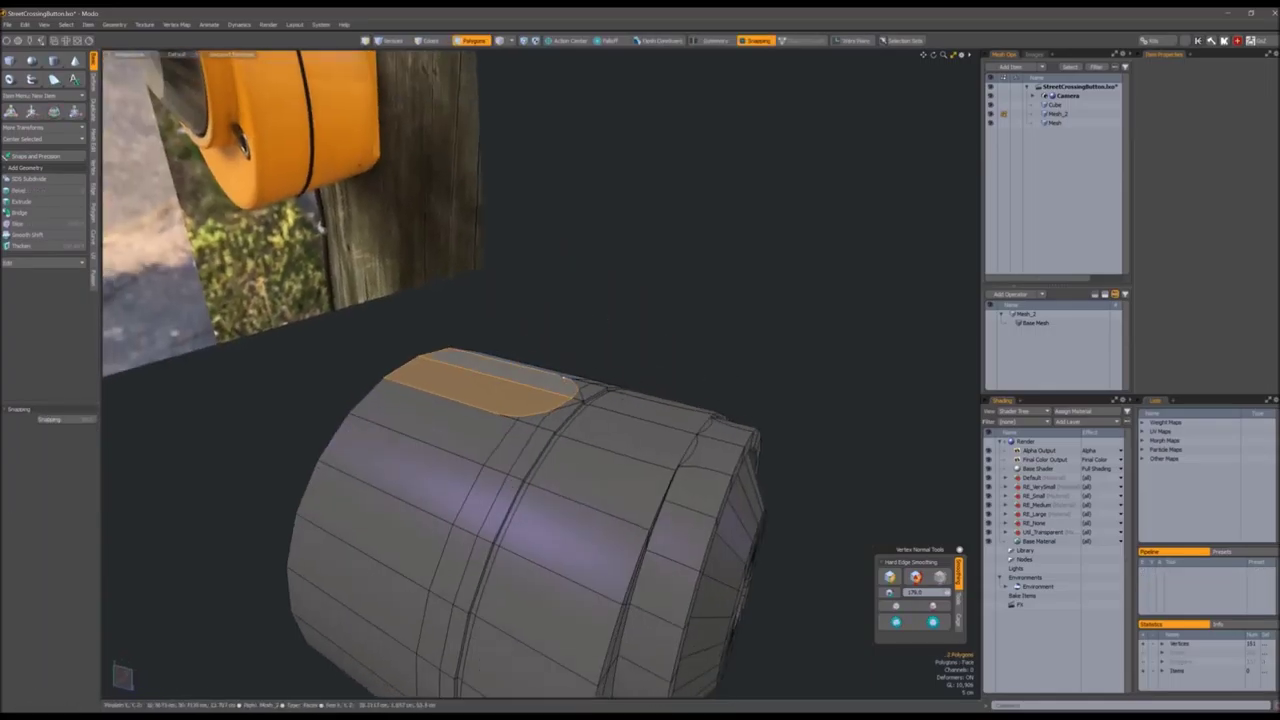
pyautogui.press('b')
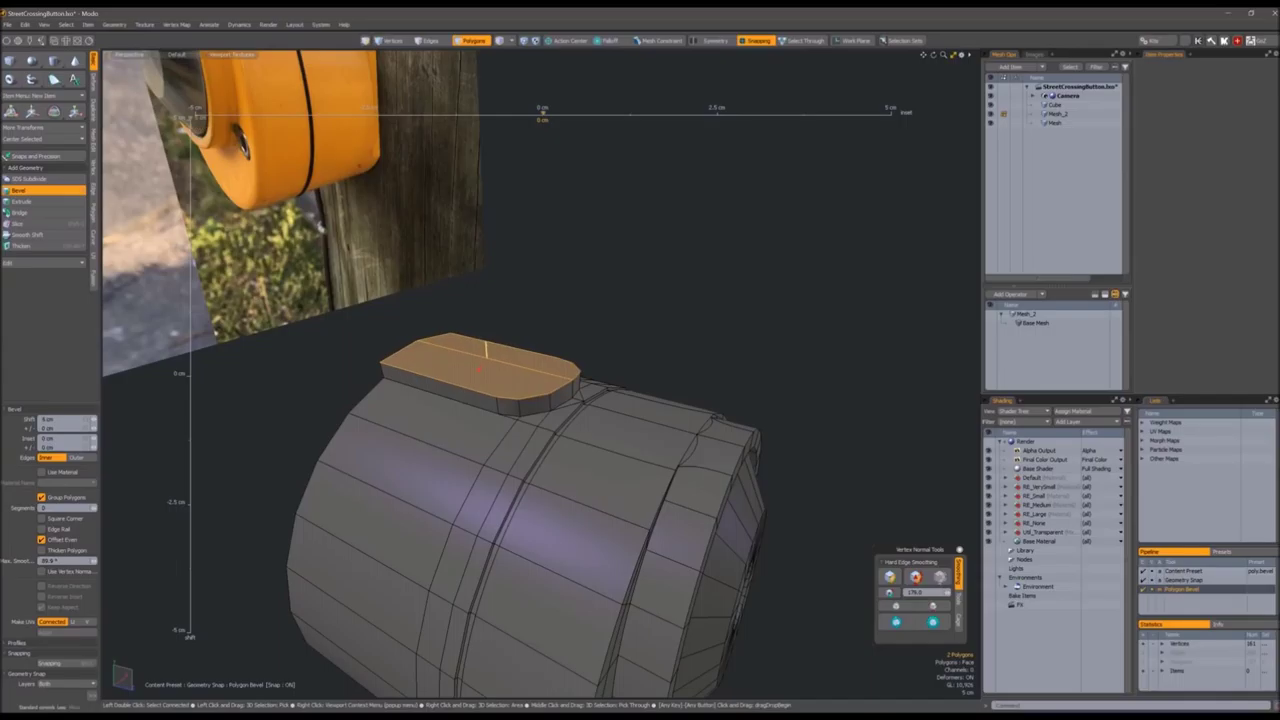
pyautogui.press('space')
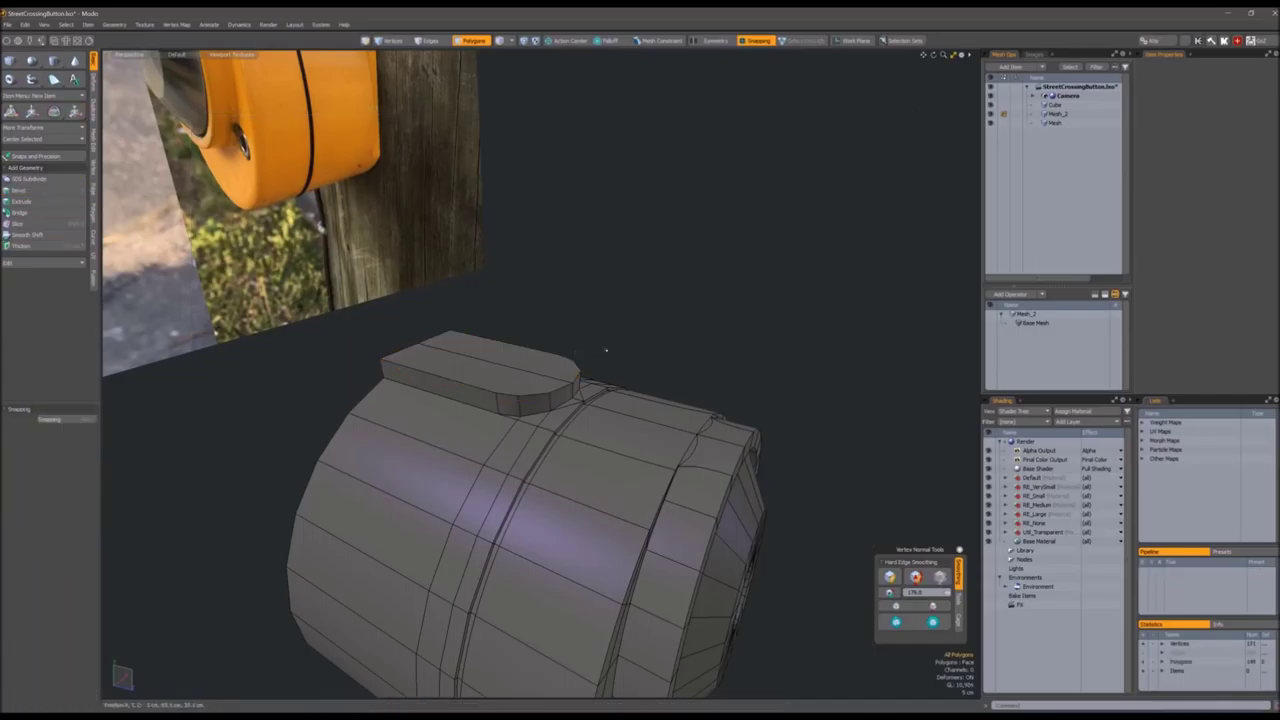
# Select and grow the button's front and top faces, comparing against the reference photo
pyautogui.keyDown('alt'); pyautogui.moveTo(600, 357); pyautogui.dragTo(540, 300); pyautogui.keyUp('alt')
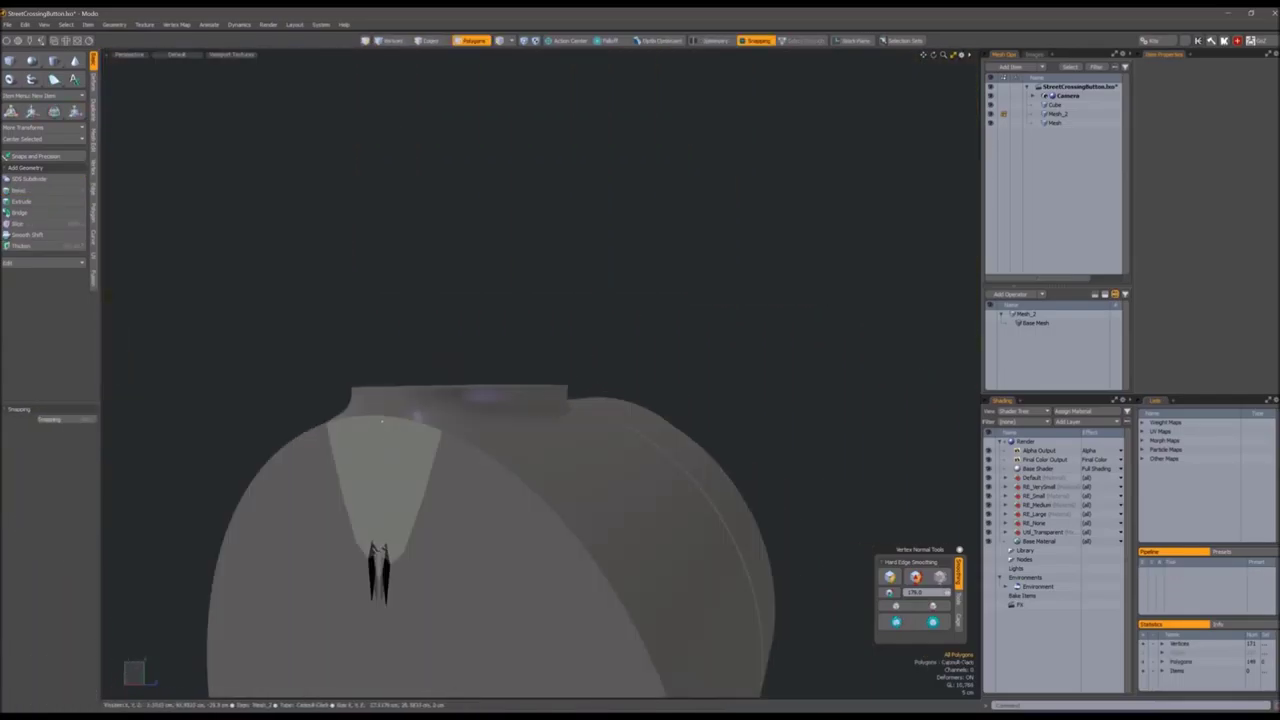
pyautogui.moveTo(381, 421); pyautogui.dragTo(381, 474)
pyautogui.hotkey('shift', 'Up')
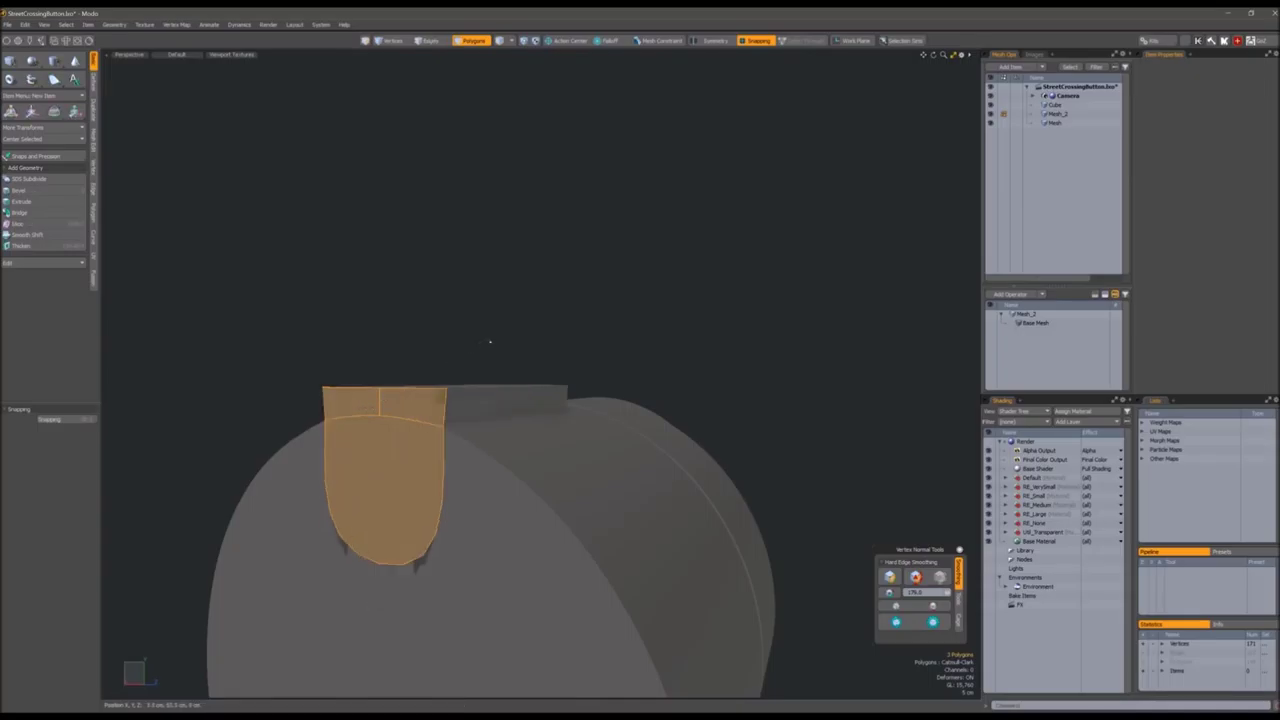
pyautogui.keyDown('alt'); pyautogui.moveTo(486, 343); pyautogui.dragTo(424, 564); pyautogui.keyUp('alt')
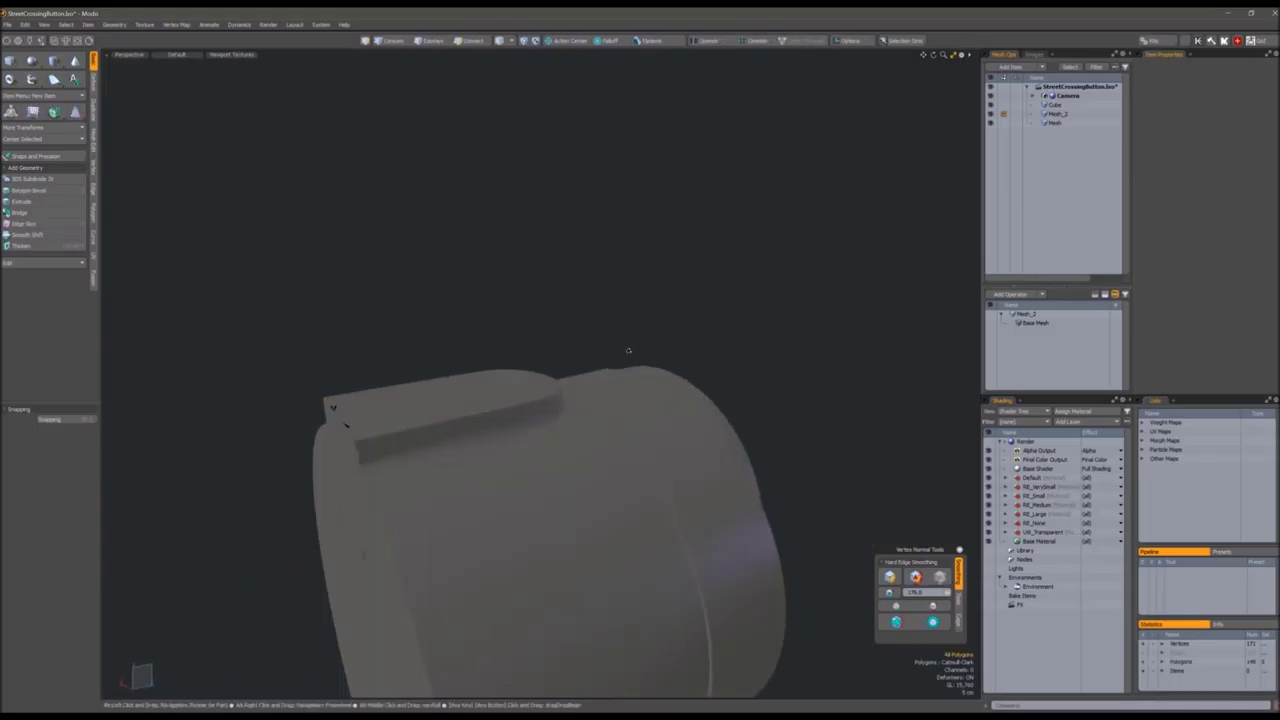
pyautogui.keyDown('alt'); pyautogui.moveTo(629, 354); pyautogui.dragTo(470, 442); pyautogui.keyUp('alt')
pyautogui.press('3')
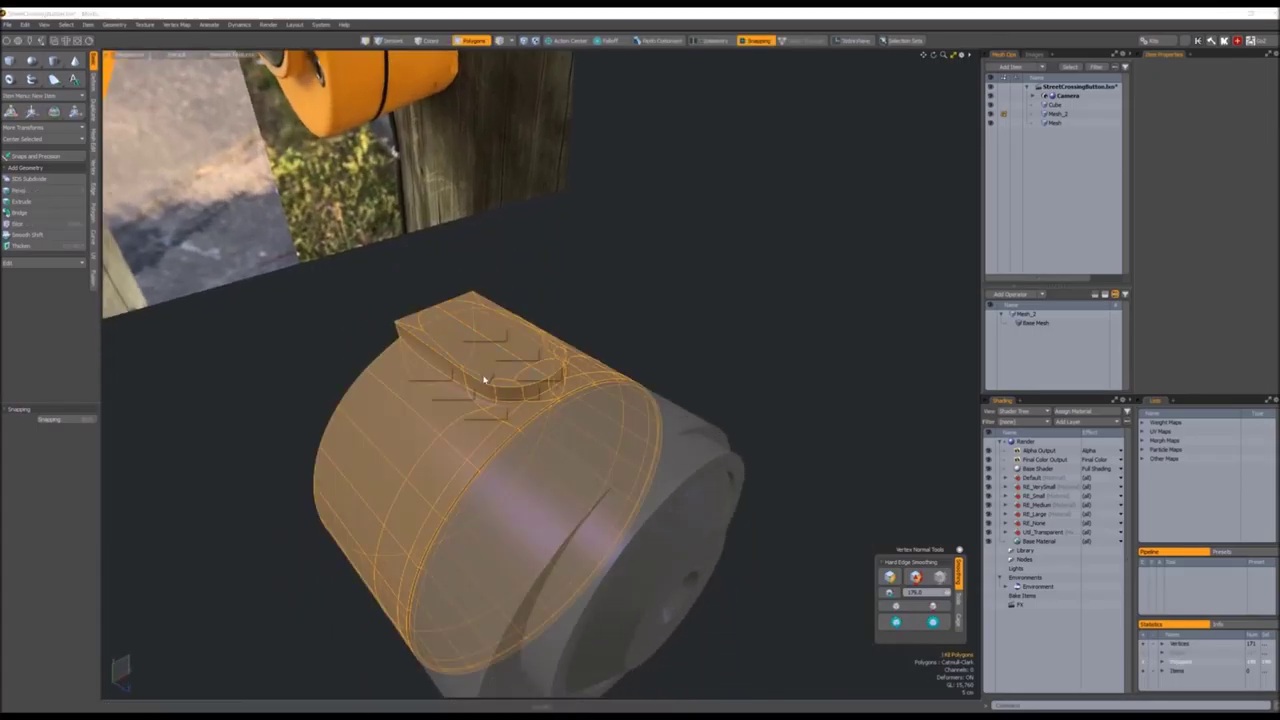
pyautogui.click(471, 409)
pyautogui.moveTo(671, 329)
pyautogui.keyDown('alt'); pyautogui.mouseDown()
pyautogui.moveTo(632, 346)
pyautogui.moveTo(660, 356)
pyautogui.mouseUp(); pyautogui.keyUp('alt')
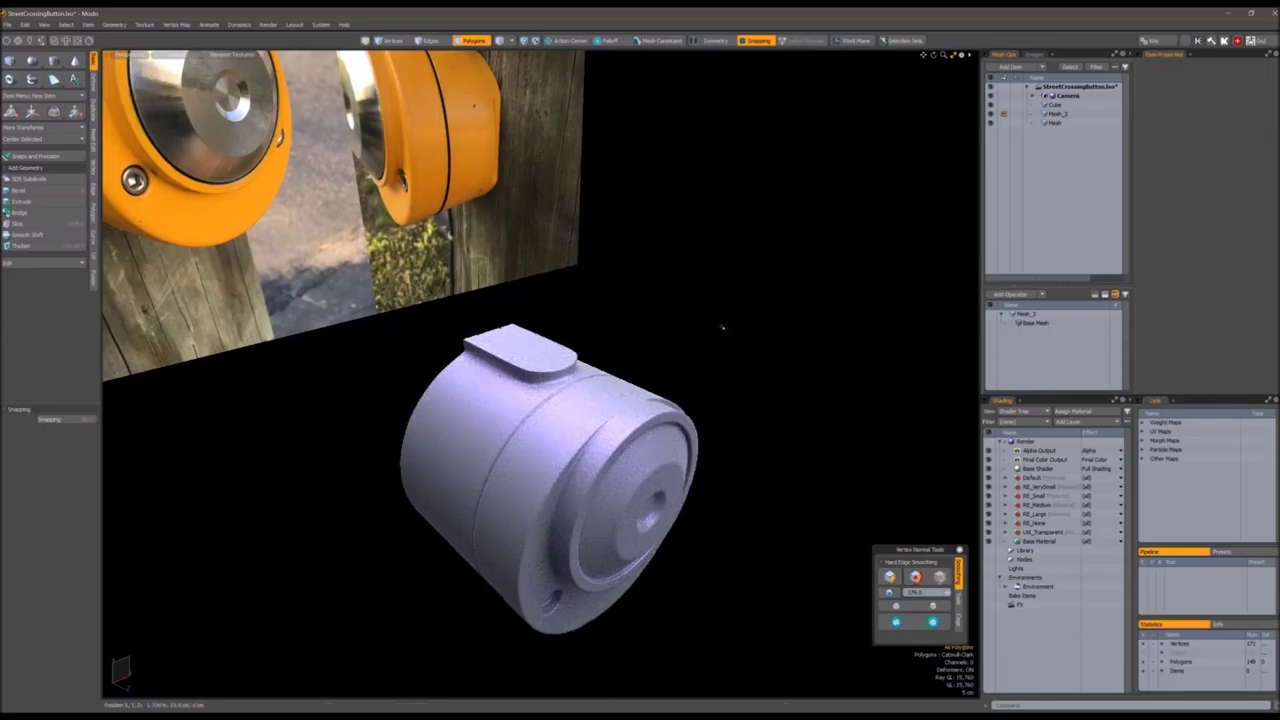
# Leave render preview, zoom in, and select every polygon except the tab face
pyautogui.keyDown('alt'); pyautogui.moveTo(722, 333); pyautogui.dragTo(670, 405); pyautogui.keyUp('alt')
pyautogui.scroll(3, 538, 444)
pyautogui.press('2')
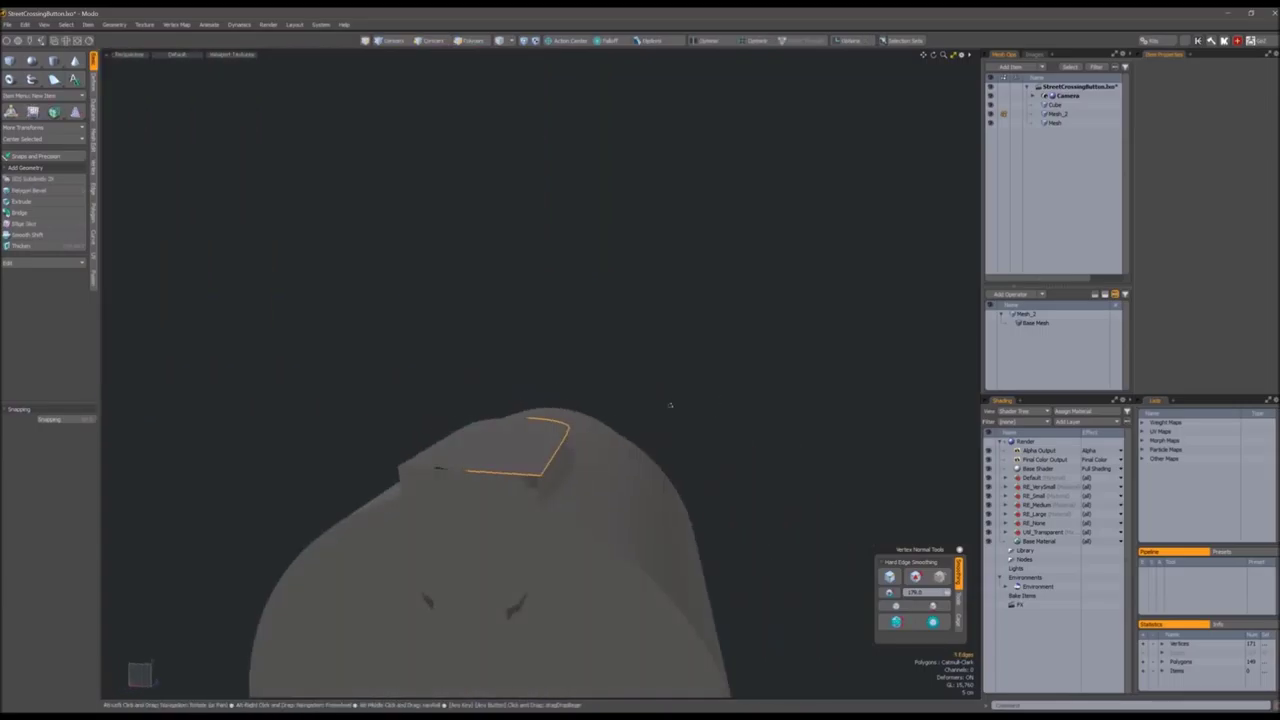
pyautogui.keyDown('alt'); pyautogui.moveTo(511, 430); pyautogui.dragTo(470, 484); pyautogui.keyUp('alt')
pyautogui.press('3')
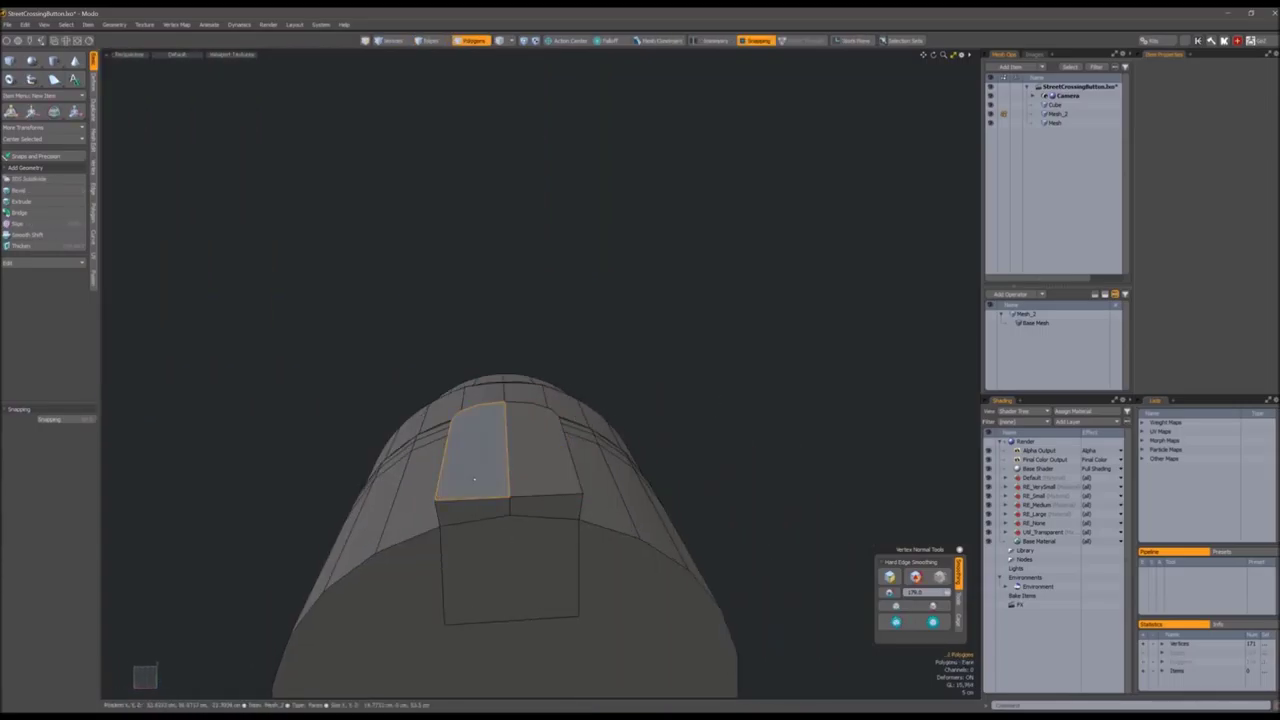
pyautogui.press('[')
# Grow the tab selection to its connected sides and inspect one tab edge
pyautogui.keyDown('alt'); pyautogui.moveTo(466, 489); pyautogui.dragTo(590, 400); pyautogui.keyUp('alt')
pyautogui.press(']')
pyautogui.press('2')
pyautogui.click(565, 378)
pyautogui.keyDown('alt'); pyautogui.moveTo(455, 105); pyautogui.dragTo(480, 440); pyautogui.keyUp('alt')
pyautogui.press('3')
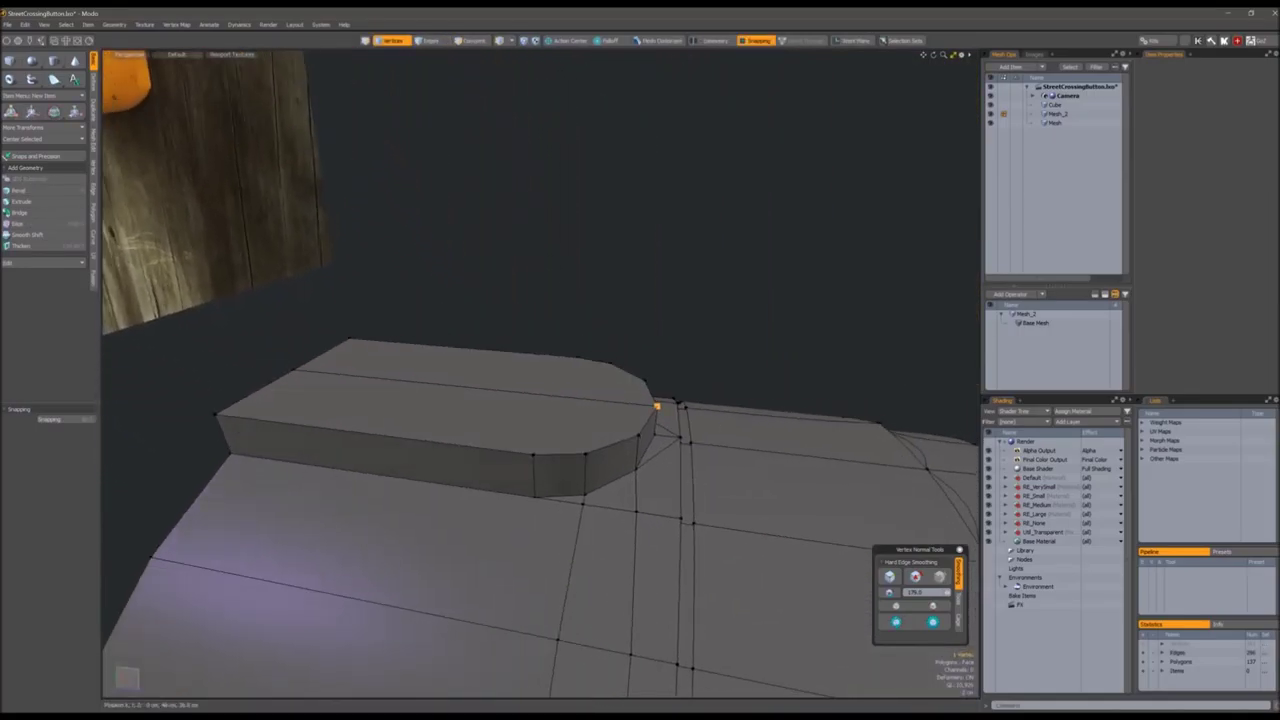
pyautogui.keyDown('alt'); pyautogui.moveTo(540, 400); pyautogui.dragTo(730, 480); pyautogui.keyUp('alt')
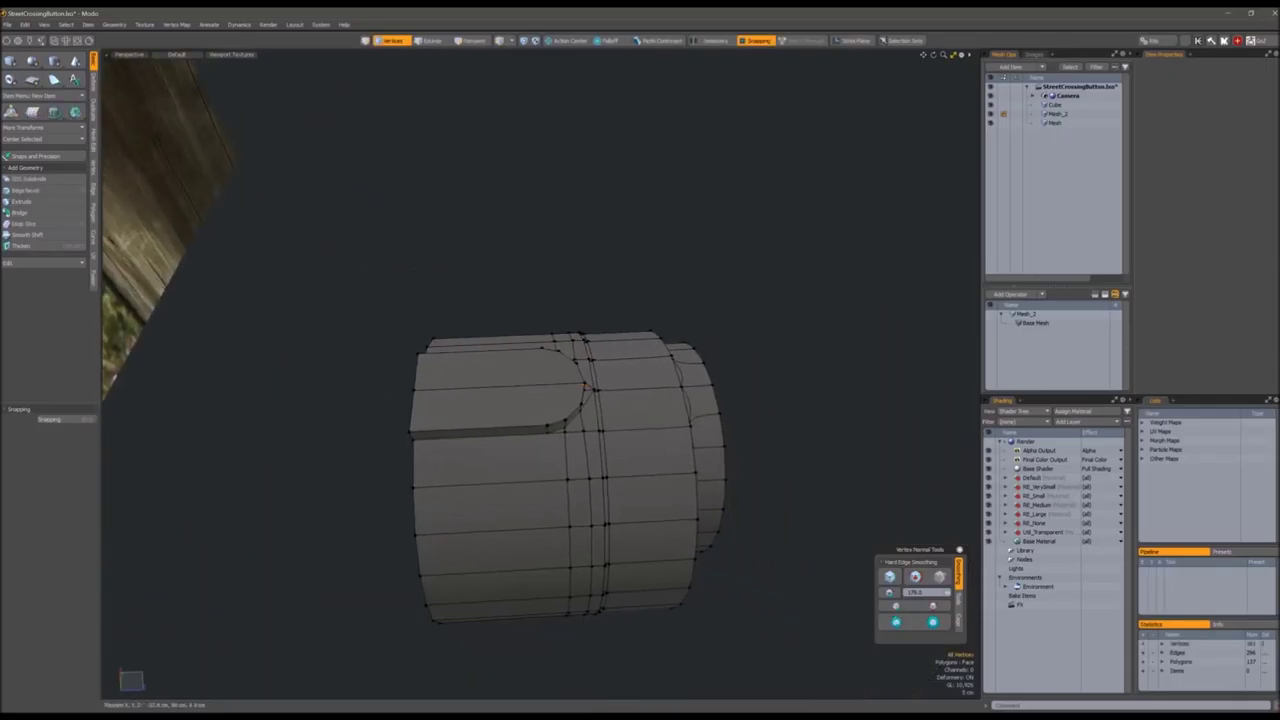
# Add a vertical edge loop and slice an edge to the button panel's corner
pyautogui.hotkey('alt', 'l')
pyautogui.click(537, 480)
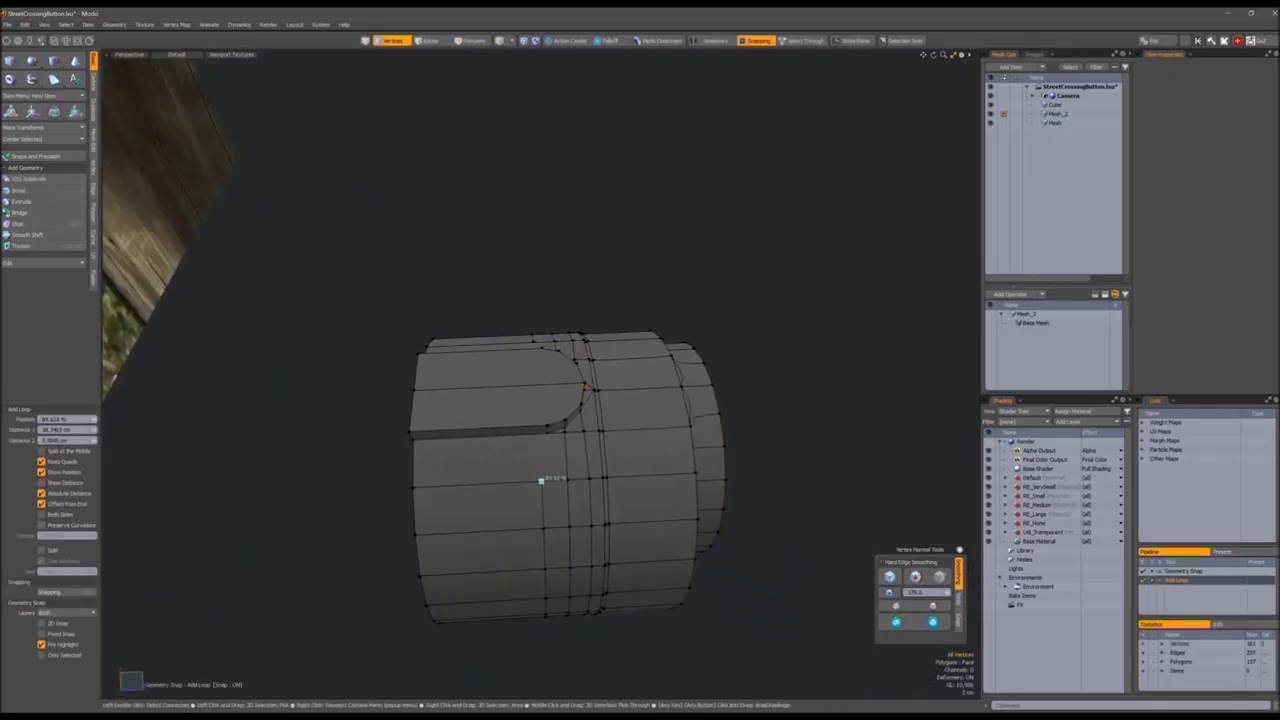
pyautogui.press('c')
pyautogui.keyDown('alt'); pyautogui.moveTo(540, 480); pyautogui.dragTo(660, 430); pyautogui.keyUp('alt')
pyautogui.click(558, 497)
pyautogui.click(520, 412)
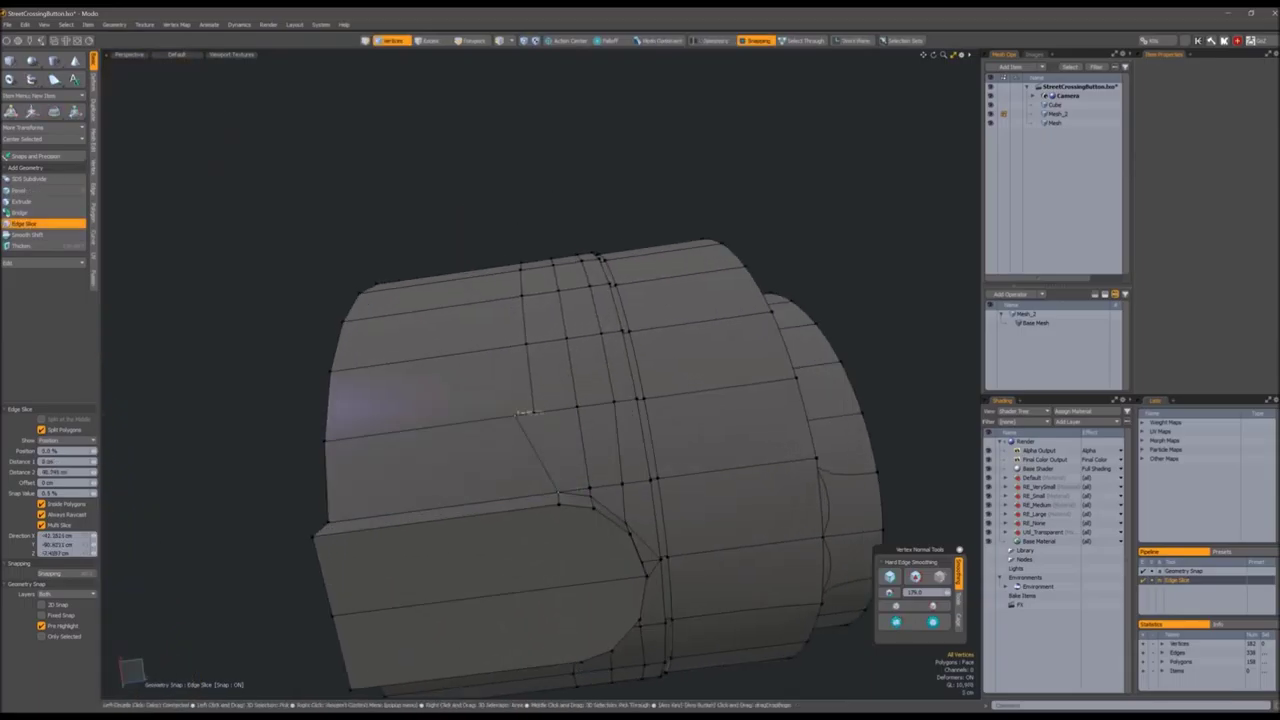
pyautogui.press('space')
pyautogui.keyDown('alt'); pyautogui.moveTo(520, 412); pyautogui.dragTo(640, 372); pyautogui.keyUp('alt')
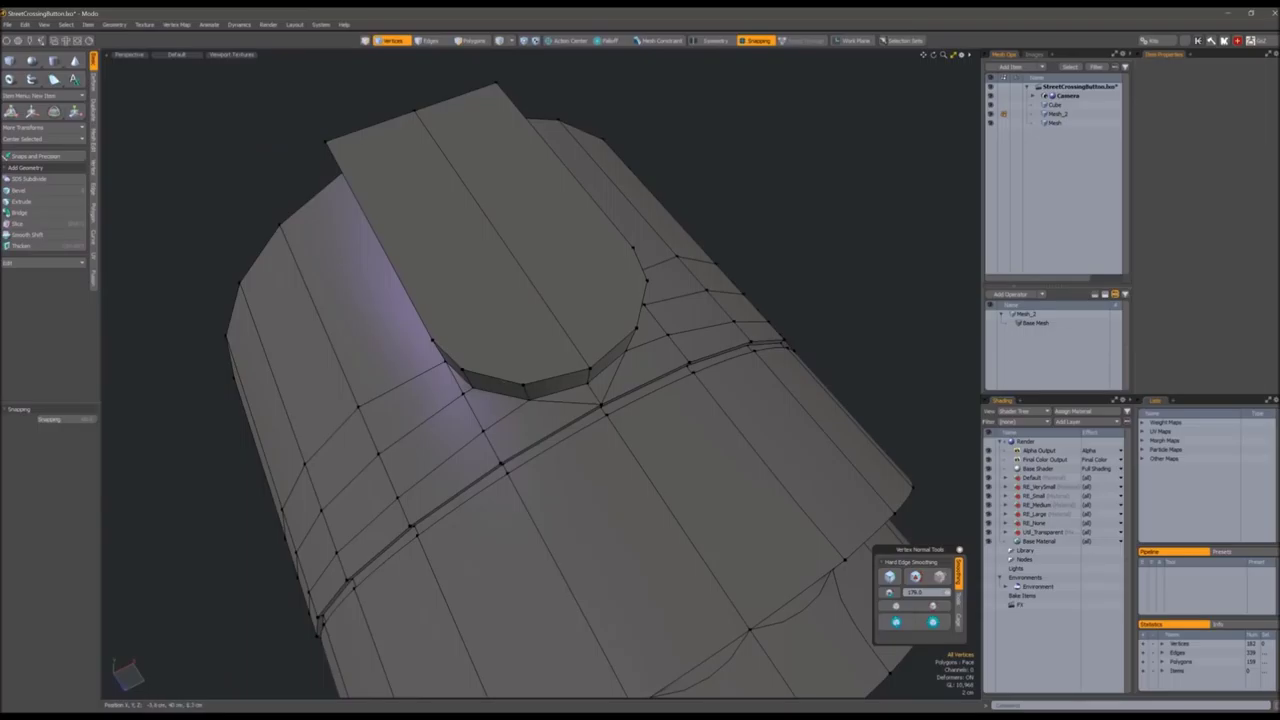
# Slice another edge across the top panel and select the block's top faces
pyautogui.press('c')
pyautogui.click(432, 342)
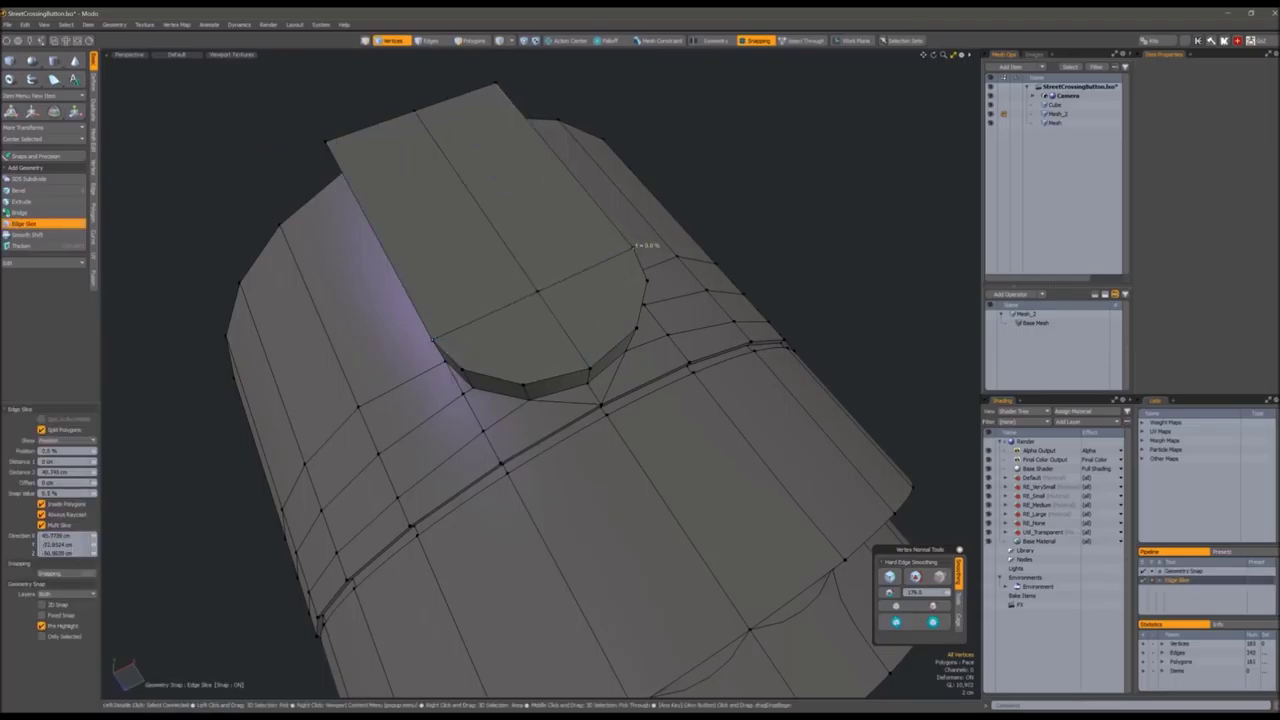
pyautogui.click(641, 268)
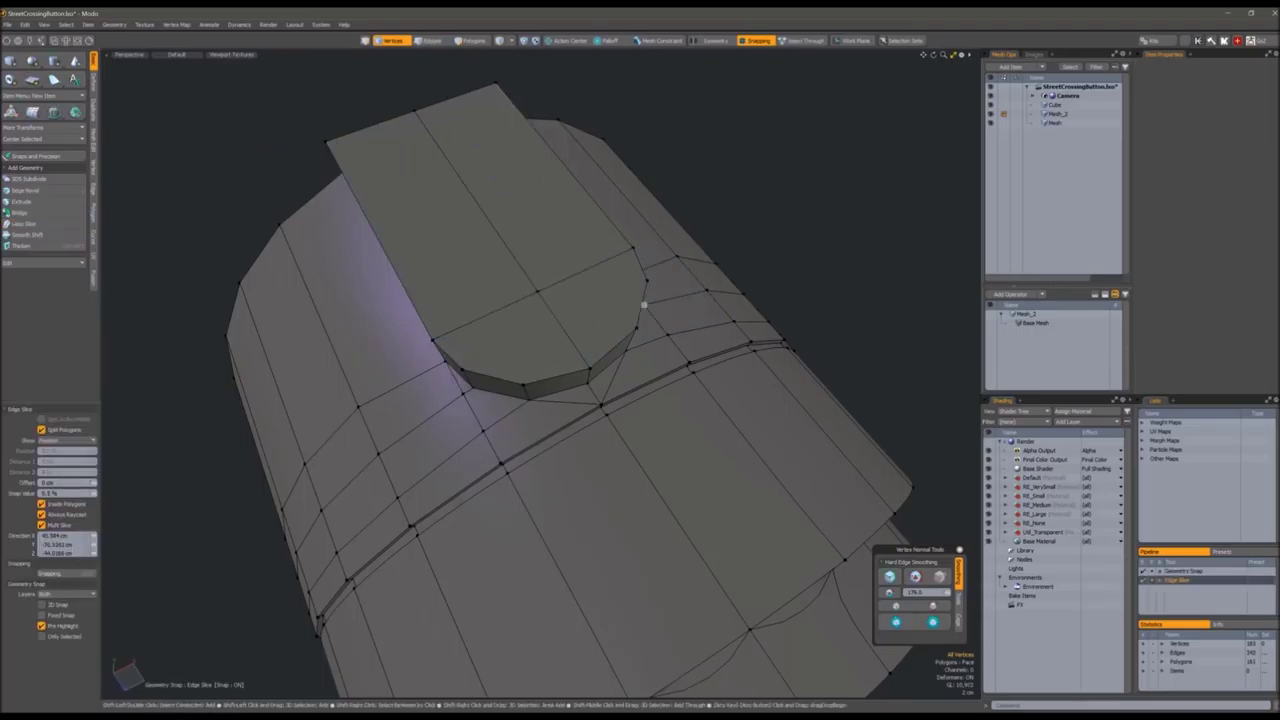
pyautogui.press('c')
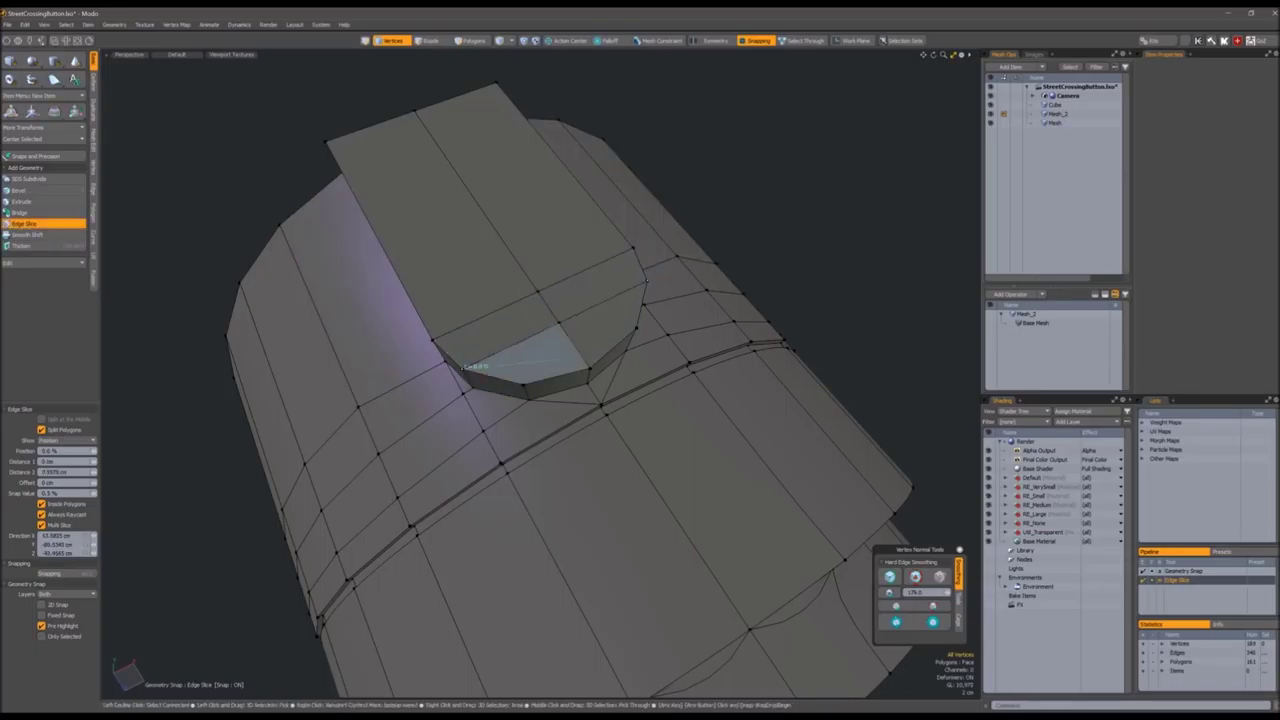
pyautogui.press('2')
pyautogui.press('c')
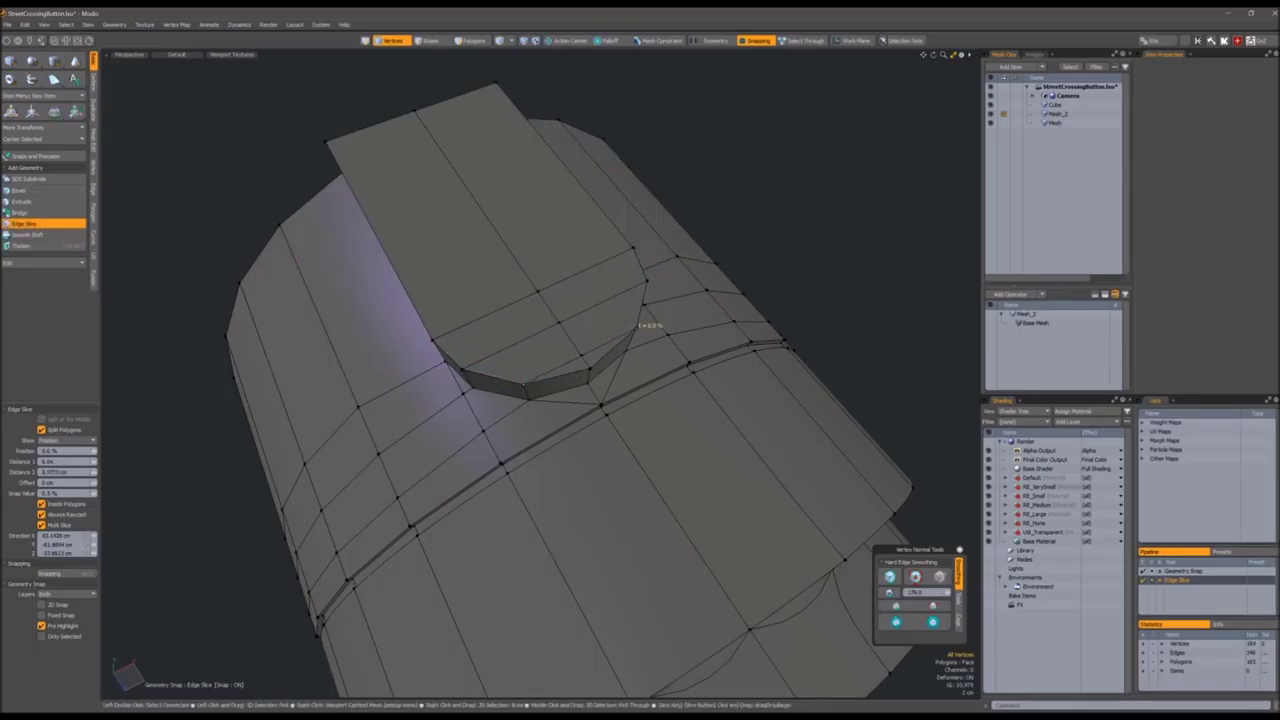
pyautogui.press('space')
pyautogui.keyDown('alt'); pyautogui.moveTo(638, 326); pyautogui.dragTo(297, 195); pyautogui.keyUp('alt')
pyautogui.press('3')
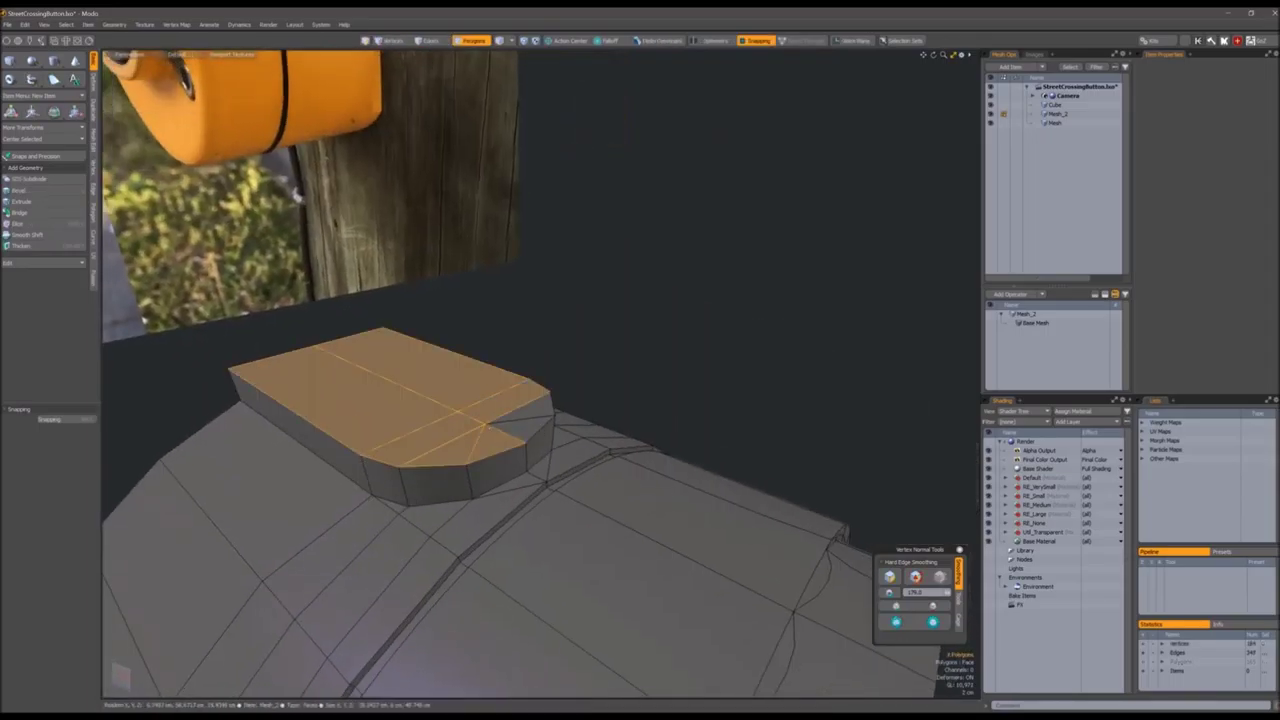
# Bevel the top face's outline edges into a narrow double loop
pyautogui.press('2')
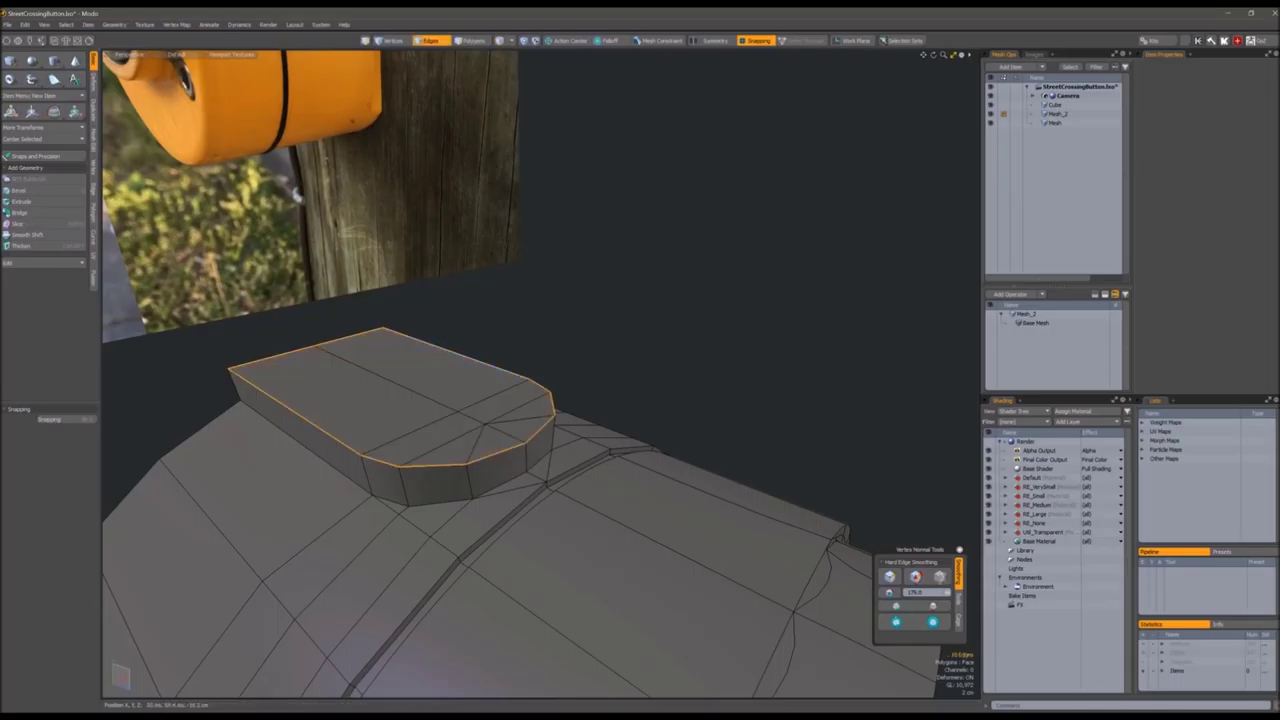
pyautogui.press('b')
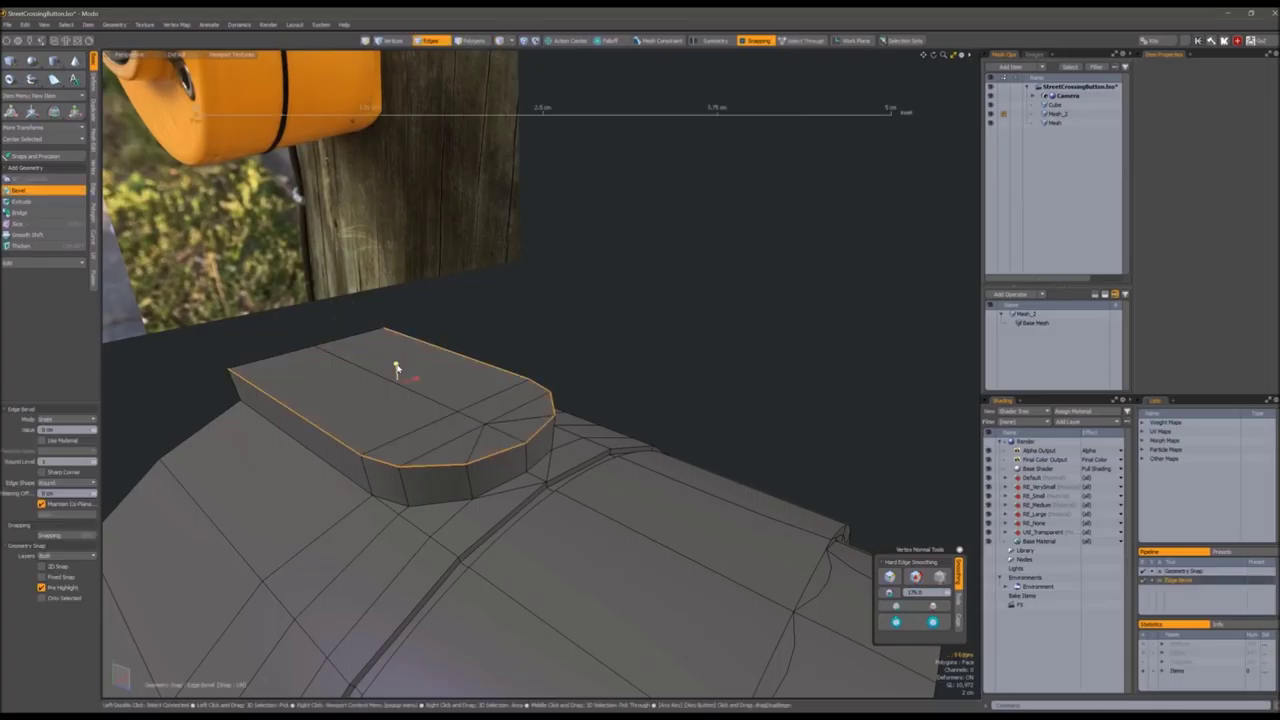
pyautogui.moveTo(396, 368); pyautogui.dragTo(396, 370)
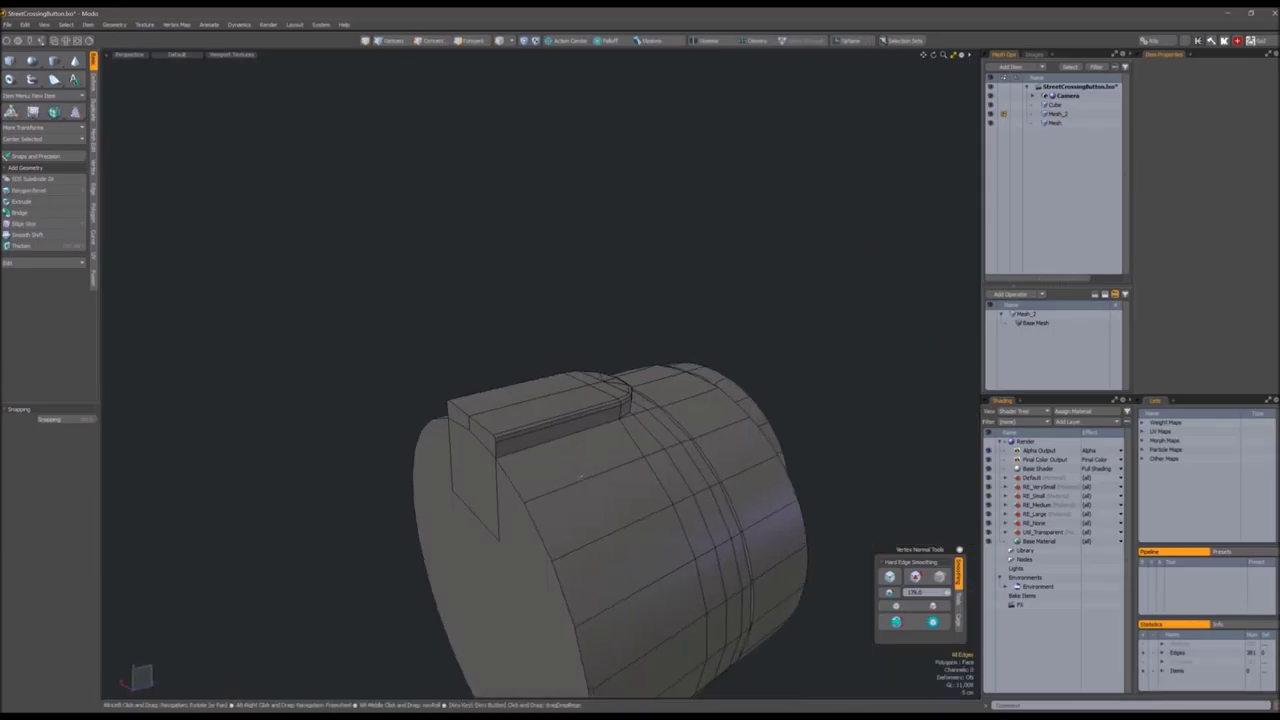
pyautogui.press('3')
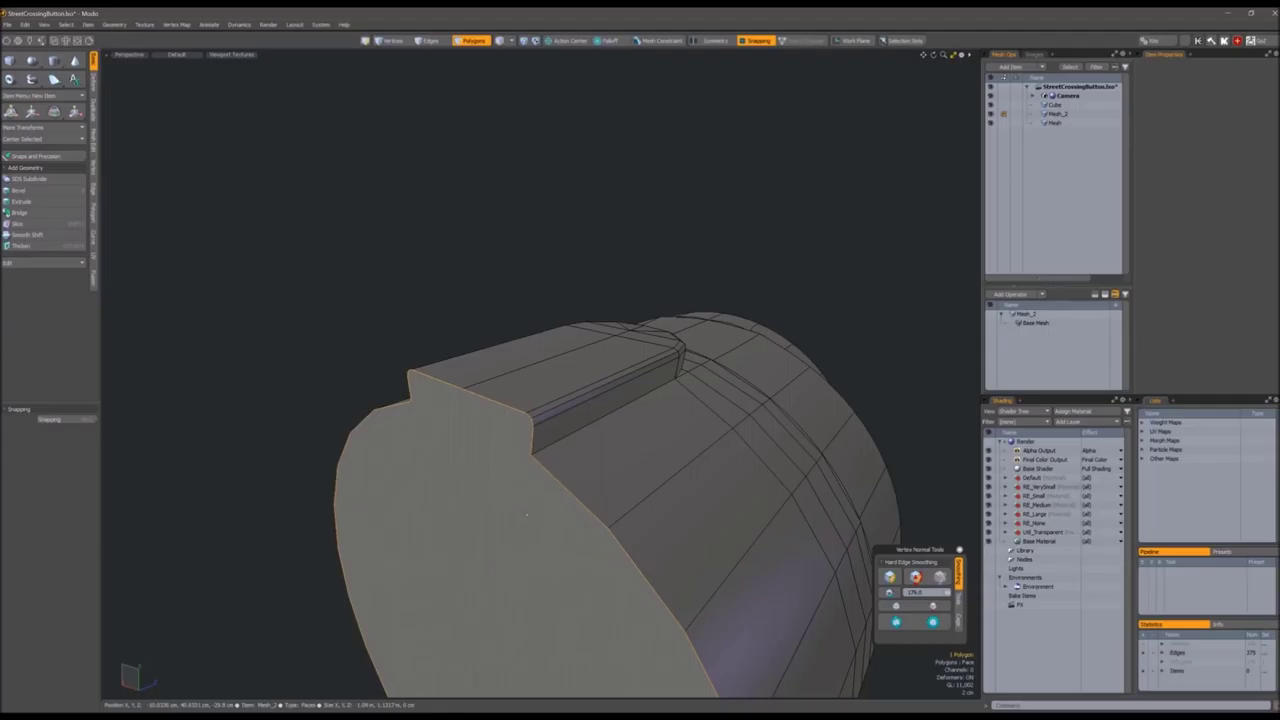
# Select the rim edge loops around the block and check them in render preview
pyautogui.keyDown('alt'); pyautogui.moveTo(526, 514); pyautogui.dragTo(597, 383); pyautogui.keyUp('alt')
pyautogui.scroll(5, 601, 403)
pyautogui.scroll(-3, 601, 403)
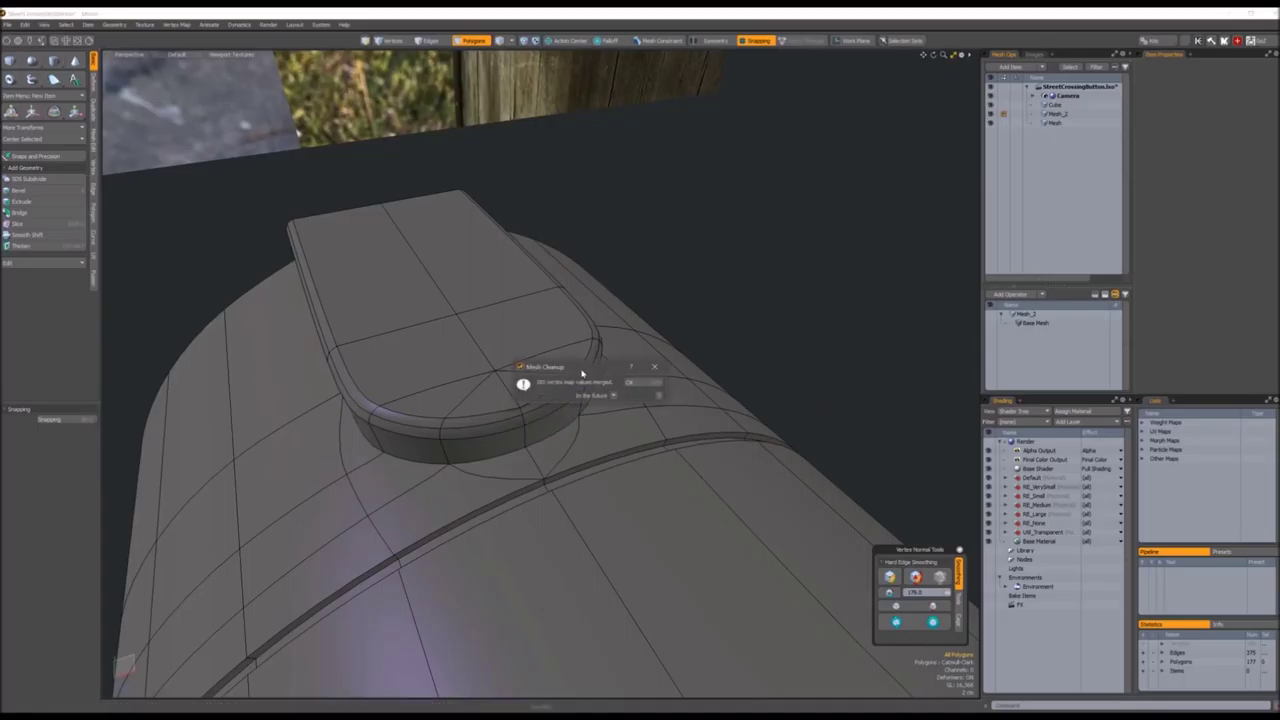
pyautogui.doubleClick(482, 412)
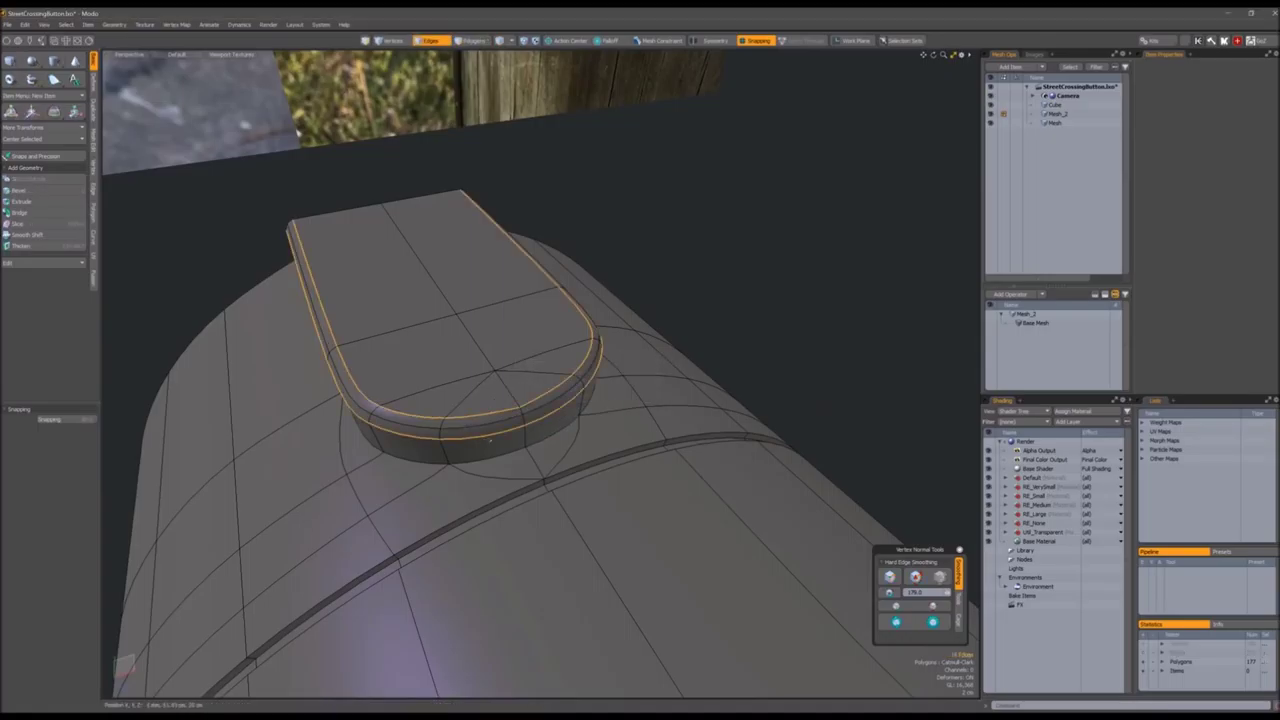
pyautogui.moveTo(490, 438)
pyautogui.keyDown('alt'); pyautogui.mouseDown()
pyautogui.moveTo(498, 425)
pyautogui.moveTo(466, 436)
pyautogui.mouseUp(); pyautogui.keyUp('alt')
pyautogui.scroll(-4, 492, 428)
pyautogui.press('y')
pyautogui.press('space')
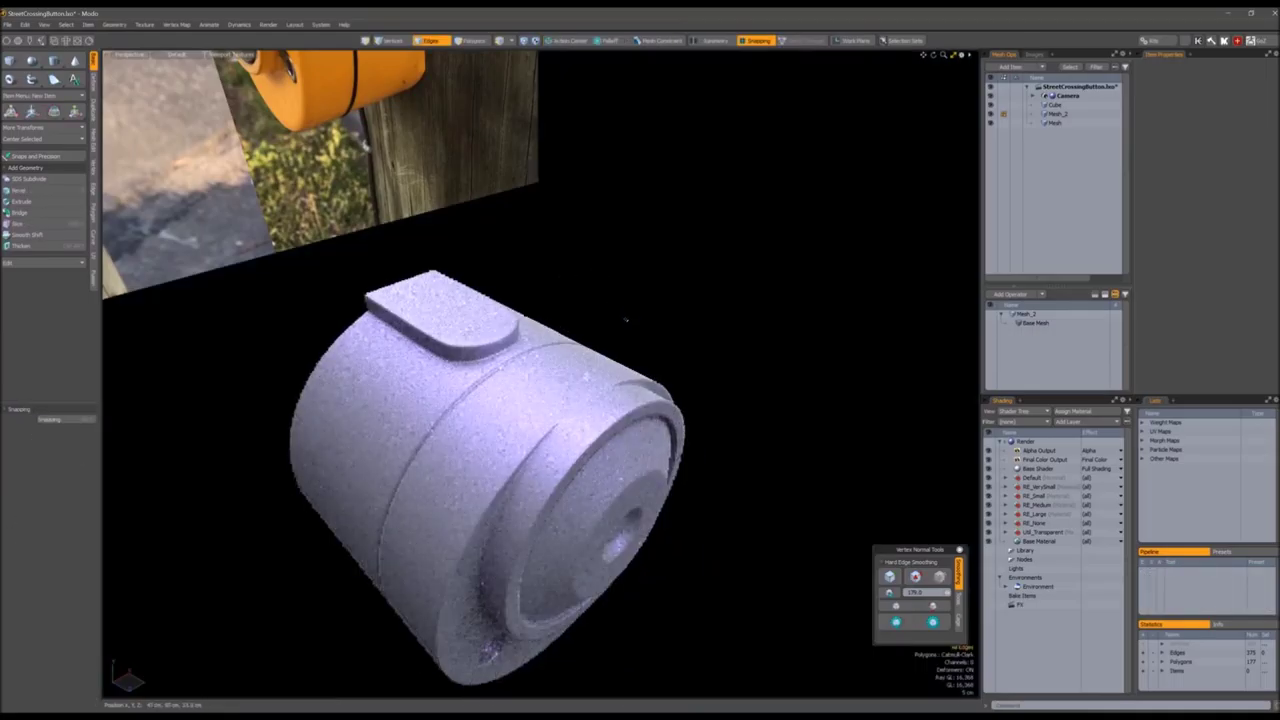
pyautogui.keyDown('alt'); pyautogui.moveTo(626, 320); pyautogui.dragTo(570, 334); pyautogui.keyUp('alt')
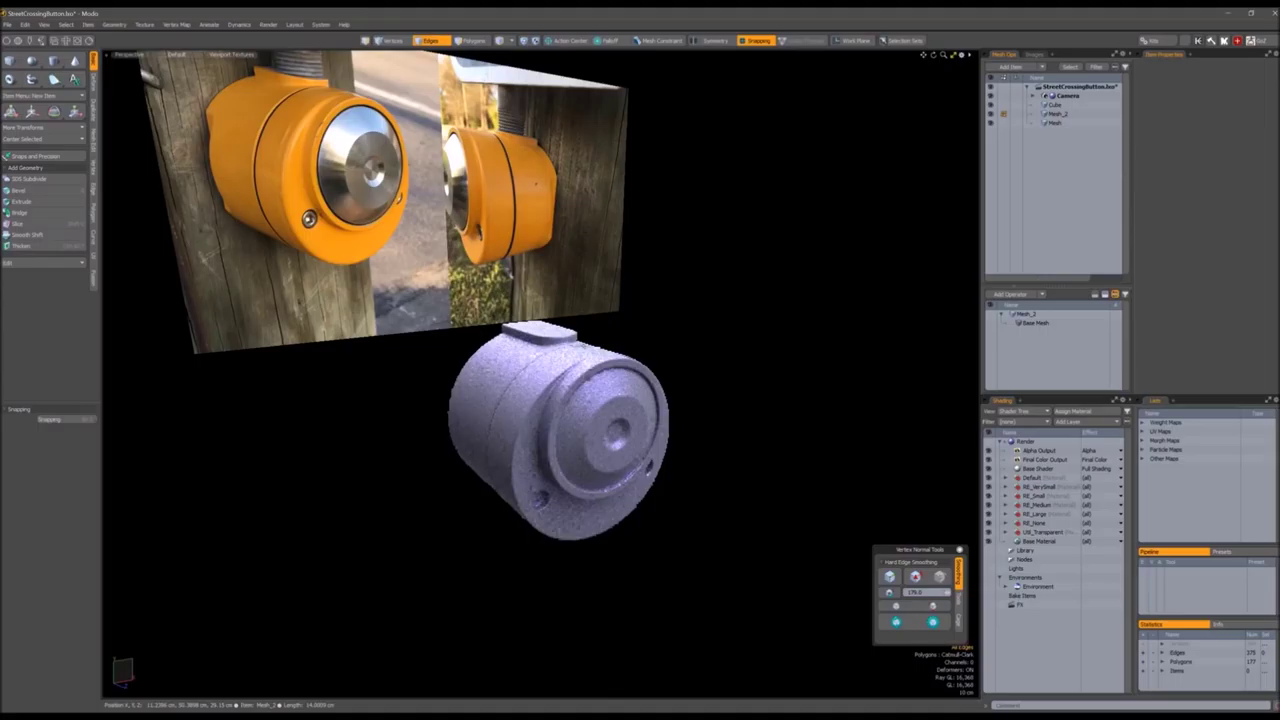
pyautogui.press('space')
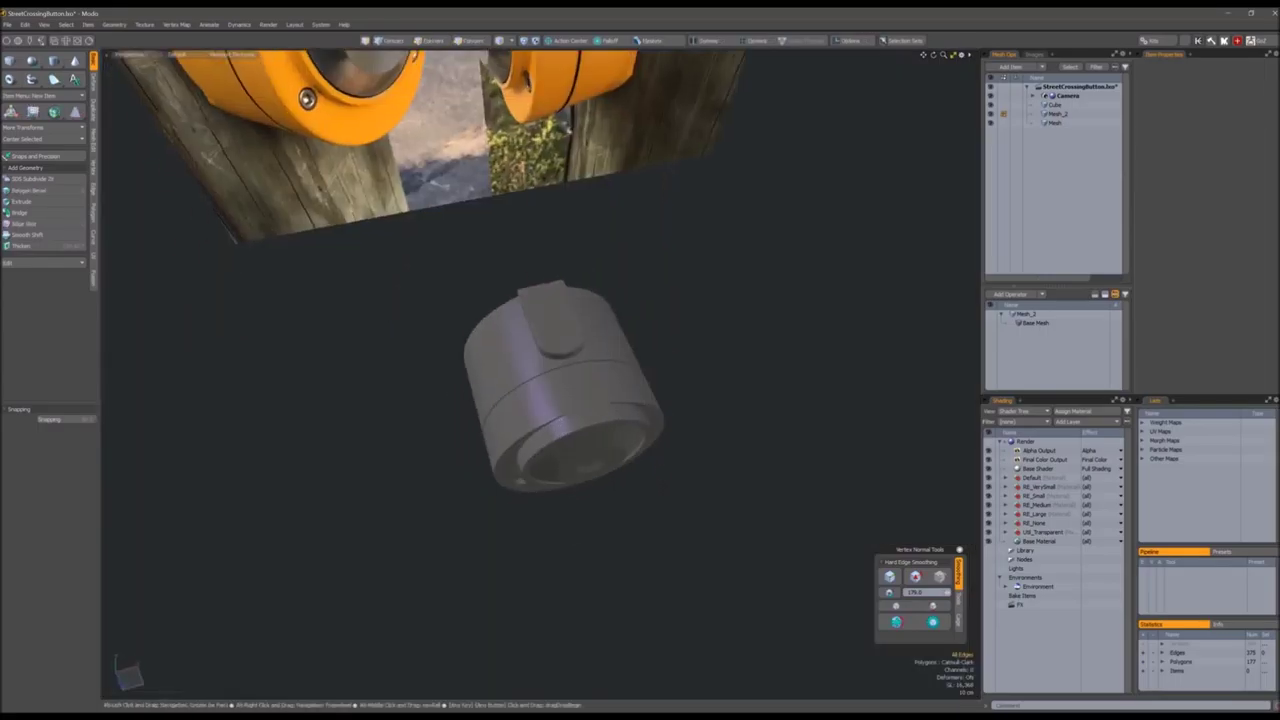
pyautogui.scroll(5, 540, 400)
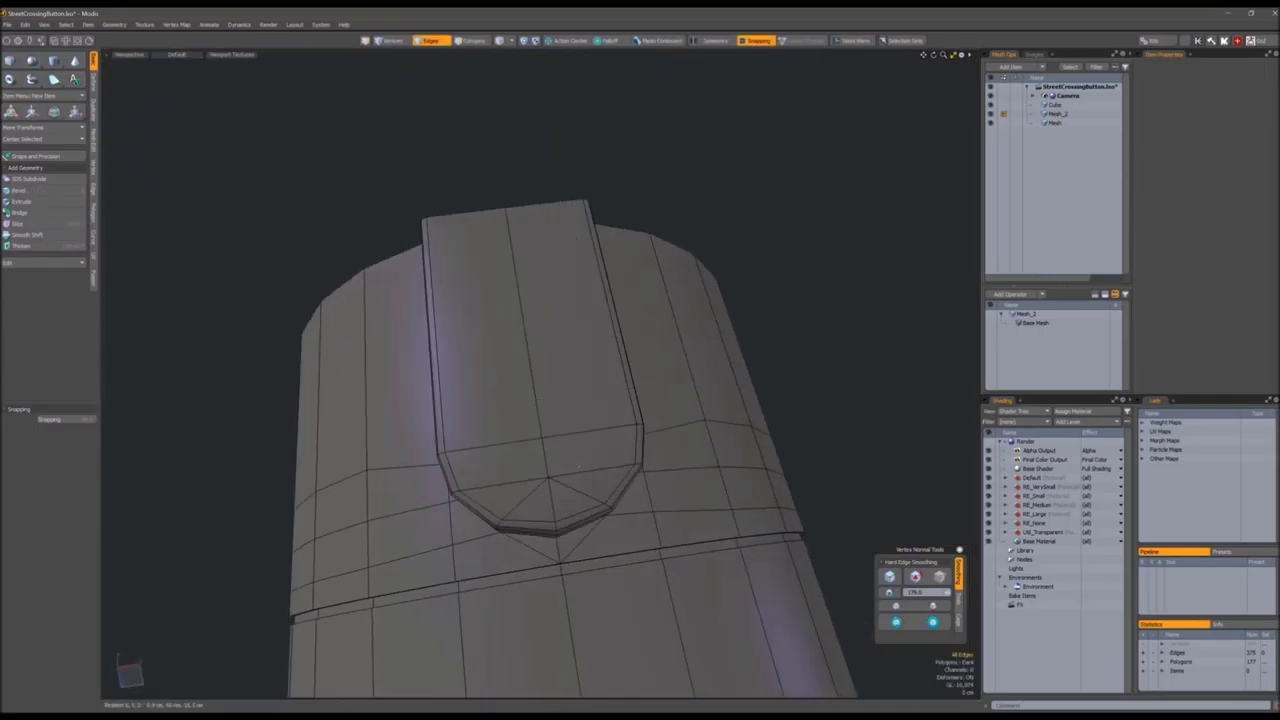
# Add and position a new supporting edge loop around the cylinder
pyautogui.keyDown('alt'); pyautogui.moveTo(540, 400); pyautogui.dragTo(560, 380); pyautogui.keyUp('alt')
pyautogui.press('3')
pyautogui.moveTo(620, 440); pyautogui.dragTo(430, 320)
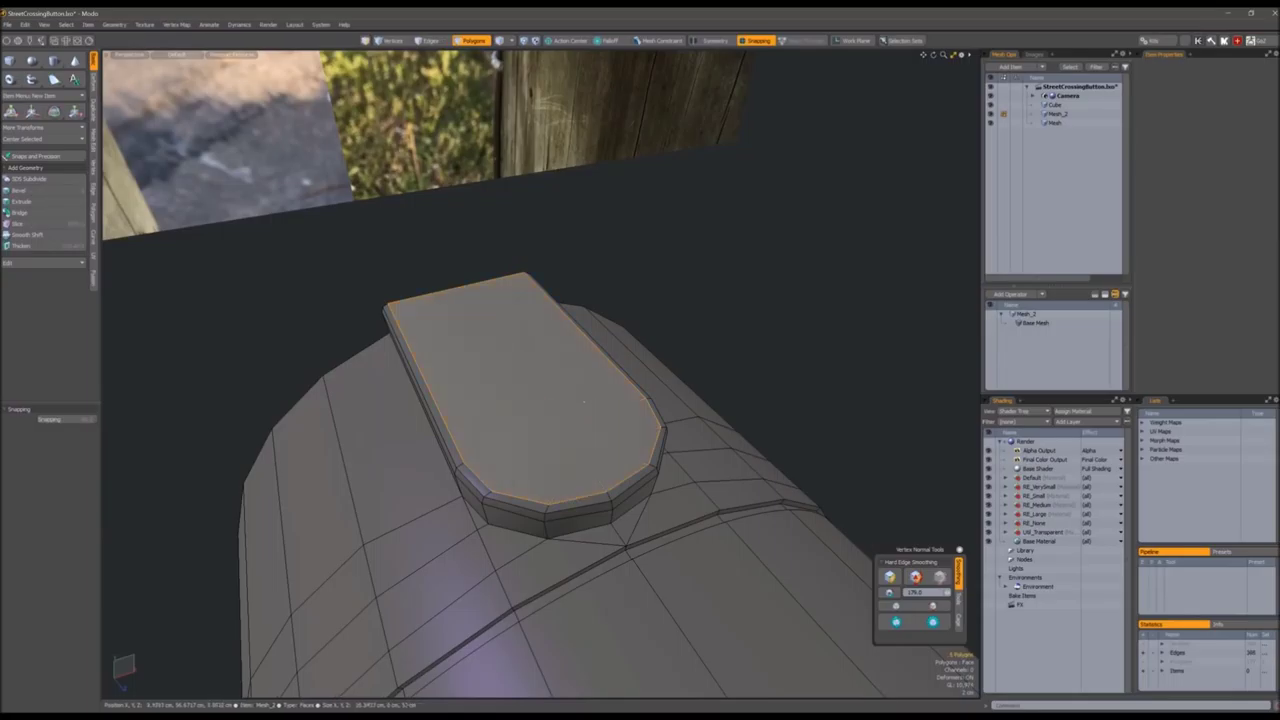
pyautogui.keyDown('alt'); pyautogui.moveTo(584, 401); pyautogui.dragTo(540, 420); pyautogui.keyUp('alt')
pyautogui.scroll(3, 540, 420)
pyautogui.hotkey('alt', 'l')
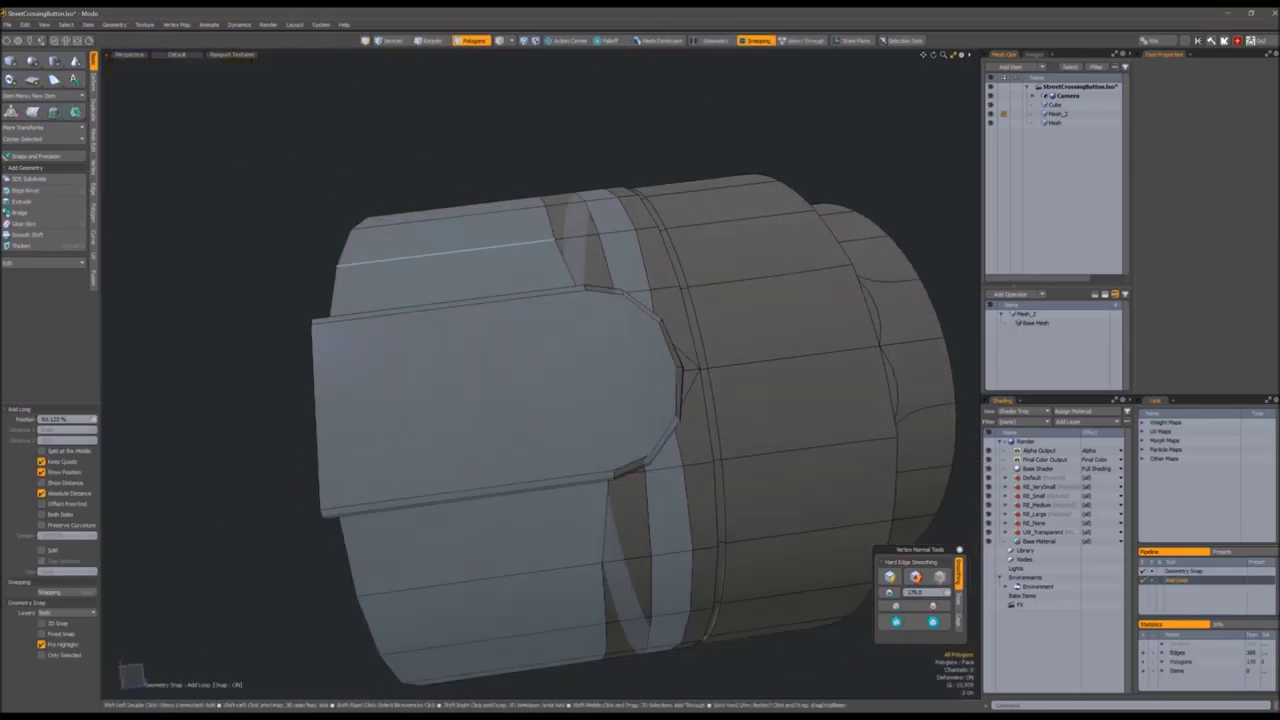
pyautogui.click(466, 249)
pyautogui.keyDown('alt'); pyautogui.moveTo(466, 249); pyautogui.dragTo(410, 234); pyautogui.keyUp('alt')
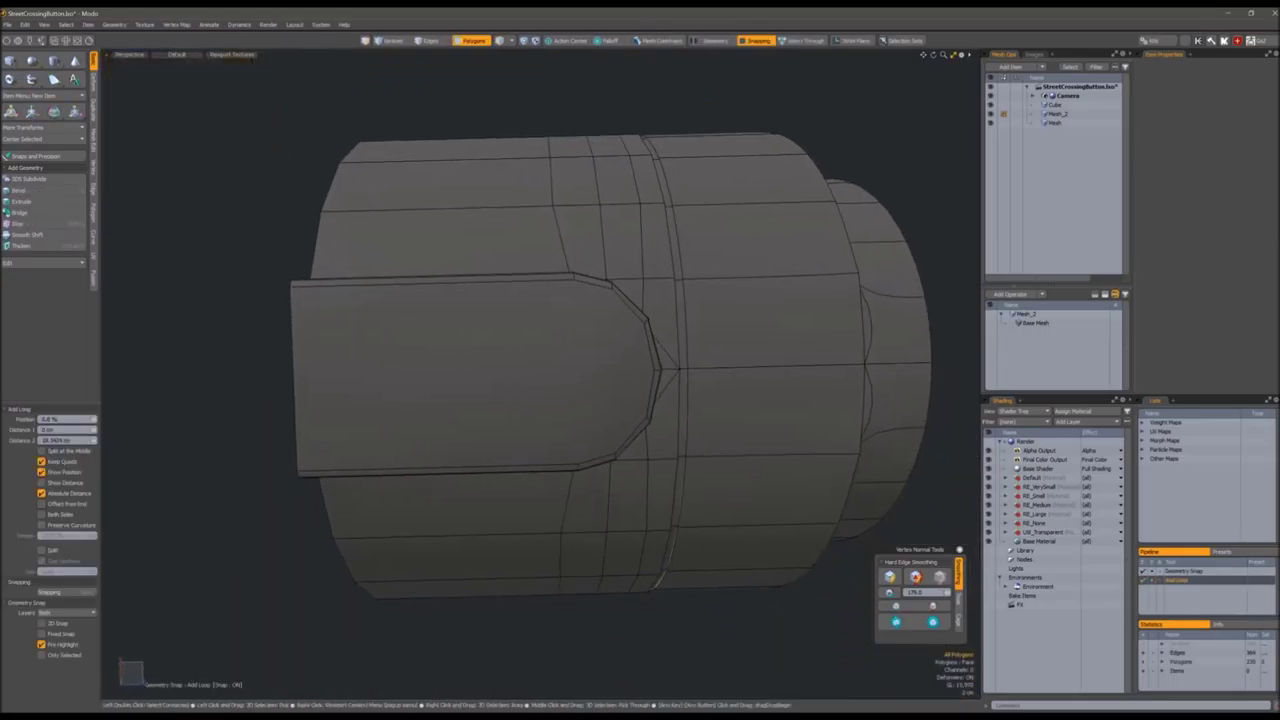
# Slice an edge across the block from its top corner
pyautogui.hotkey('alt', 'c')
pyautogui.click(575, 281)
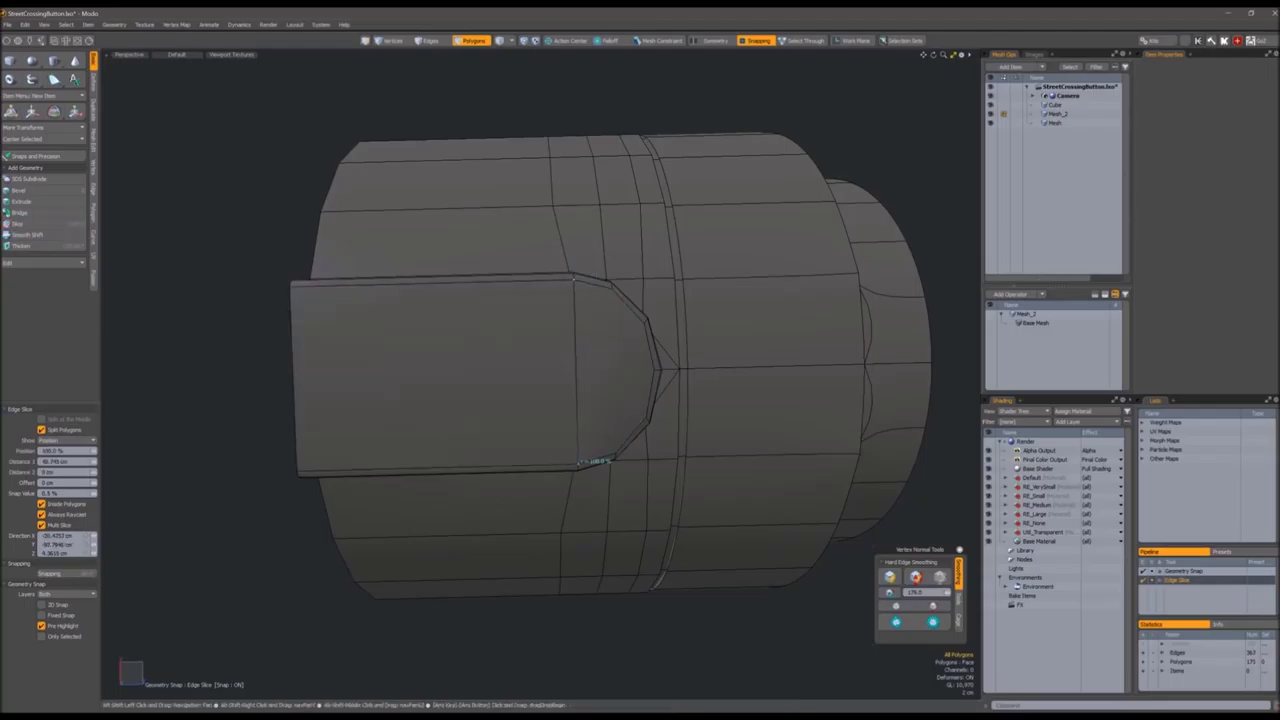
pyautogui.click(592, 461)
pyautogui.keyDown('alt'); pyautogui.moveTo(592, 461); pyautogui.dragTo(560, 400); pyautogui.keyUp('alt')
pyautogui.hotkey('alt', 'l')
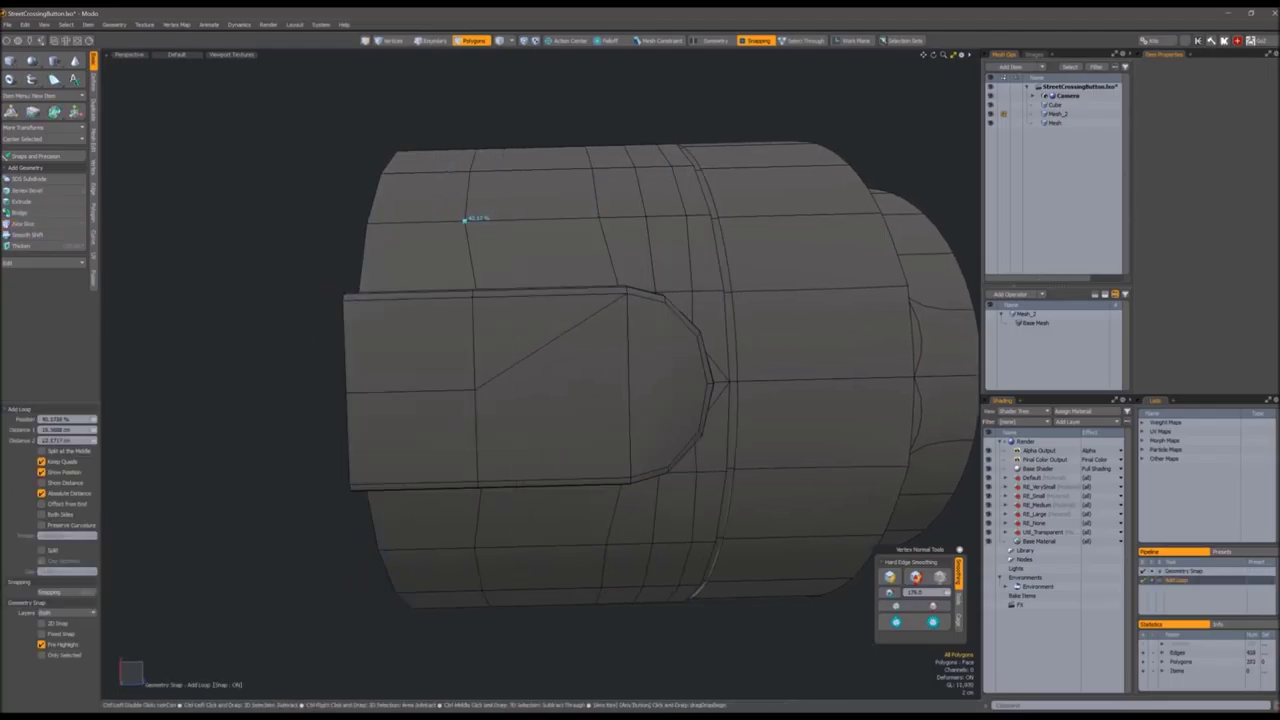
pyautogui.press('space')
# Test selections on the connected mesh and the raised block's faces
pyautogui.keyDown('alt'); pyautogui.moveTo(470, 240); pyautogui.dragTo(571, 422); pyautogui.keyUp('alt')
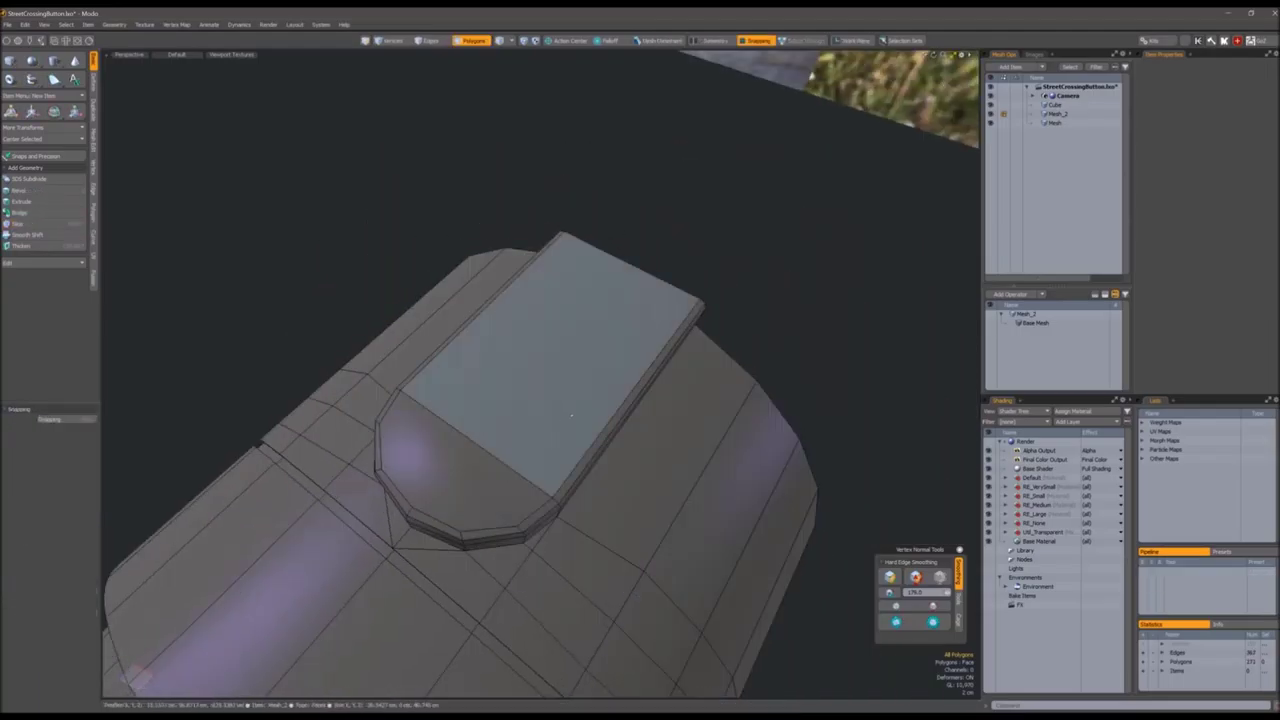
pyautogui.doubleClick(571, 422)
pyautogui.press('Escape')
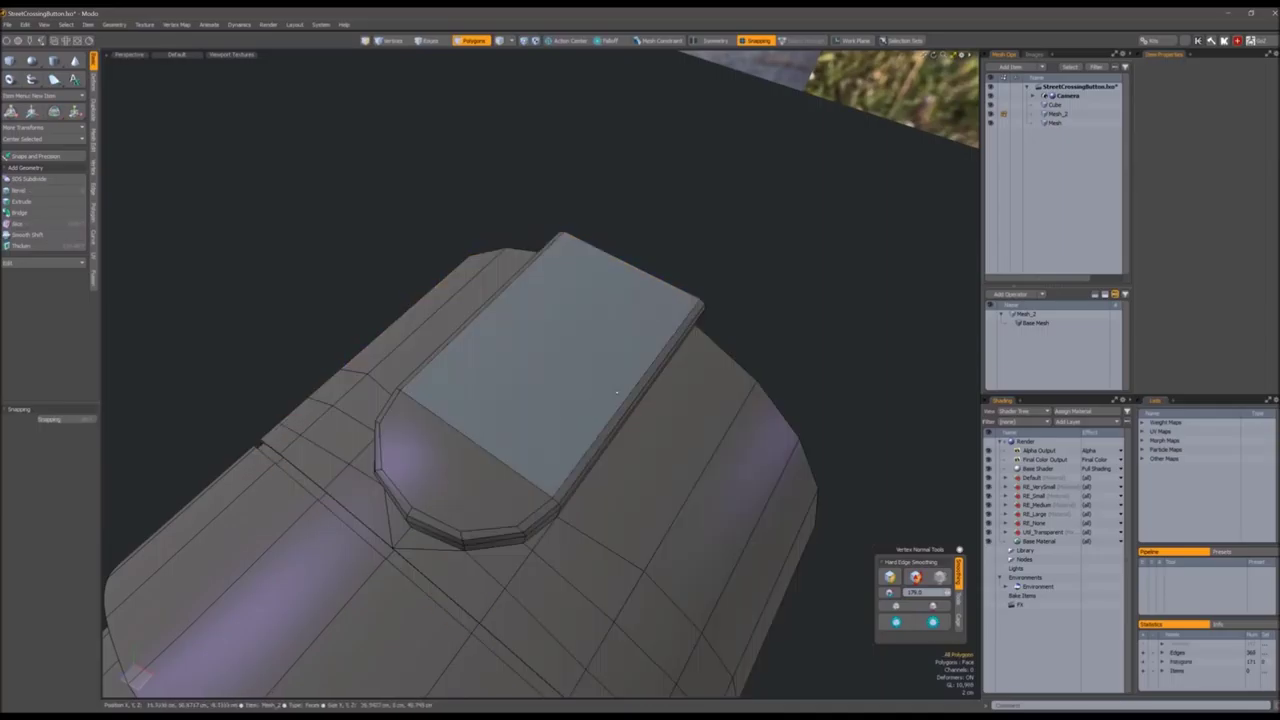
pyautogui.keyDown('alt'); pyautogui.moveTo(617, 393); pyautogui.dragTo(580, 280); pyautogui.keyUp('alt')
pyautogui.click(657, 471)
pyautogui.press('Up')
pyautogui.press('Up')
pyautogui.click(646, 209)
# Add two vertical edge loops through the raised block
pyautogui.hotkey('alt', 'l')
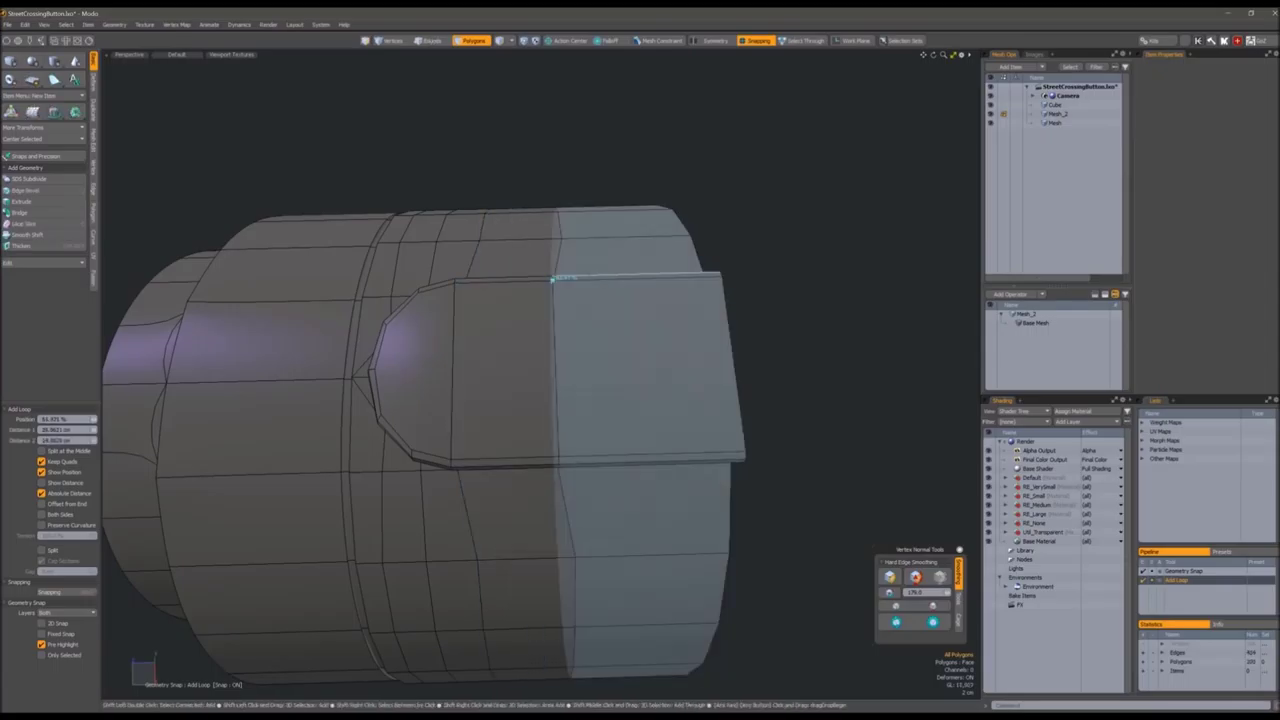
pyautogui.keyDown('shift'); pyautogui.click(616, 277); pyautogui.keyUp('shift')
pyautogui.click(586, 277)
pyautogui.keyDown('alt'); pyautogui.moveTo(586, 277); pyautogui.dragTo(494, 491); pyautogui.keyUp('alt')
pyautogui.press('space')
# Inset the hole face, Radial Align it into an enlarged circle, and bevel it
pyautogui.click(580, 440)
pyautogui.keyDown('alt'); pyautogui.moveTo(600, 400); pyautogui.dragTo(570, 400); pyautogui.keyUp('alt')
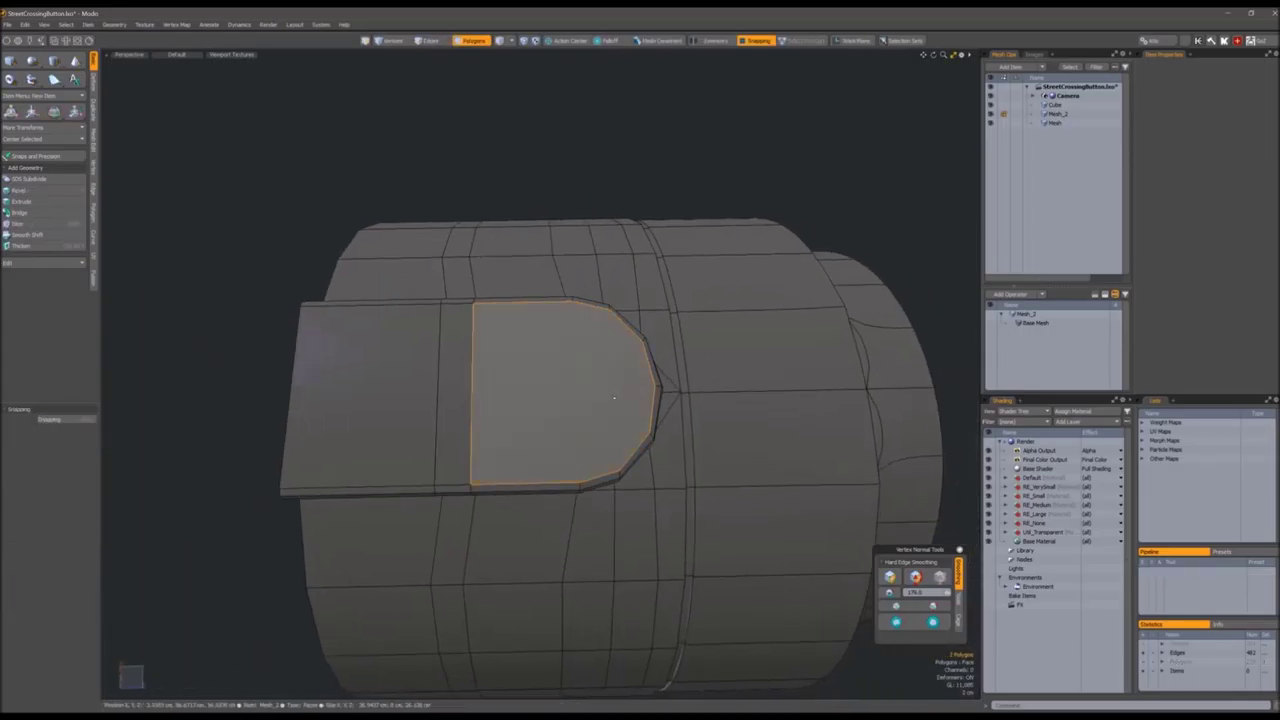
pyautogui.press('b')
pyautogui.moveTo(650, 400); pyautogui.dragTo(720, 400)
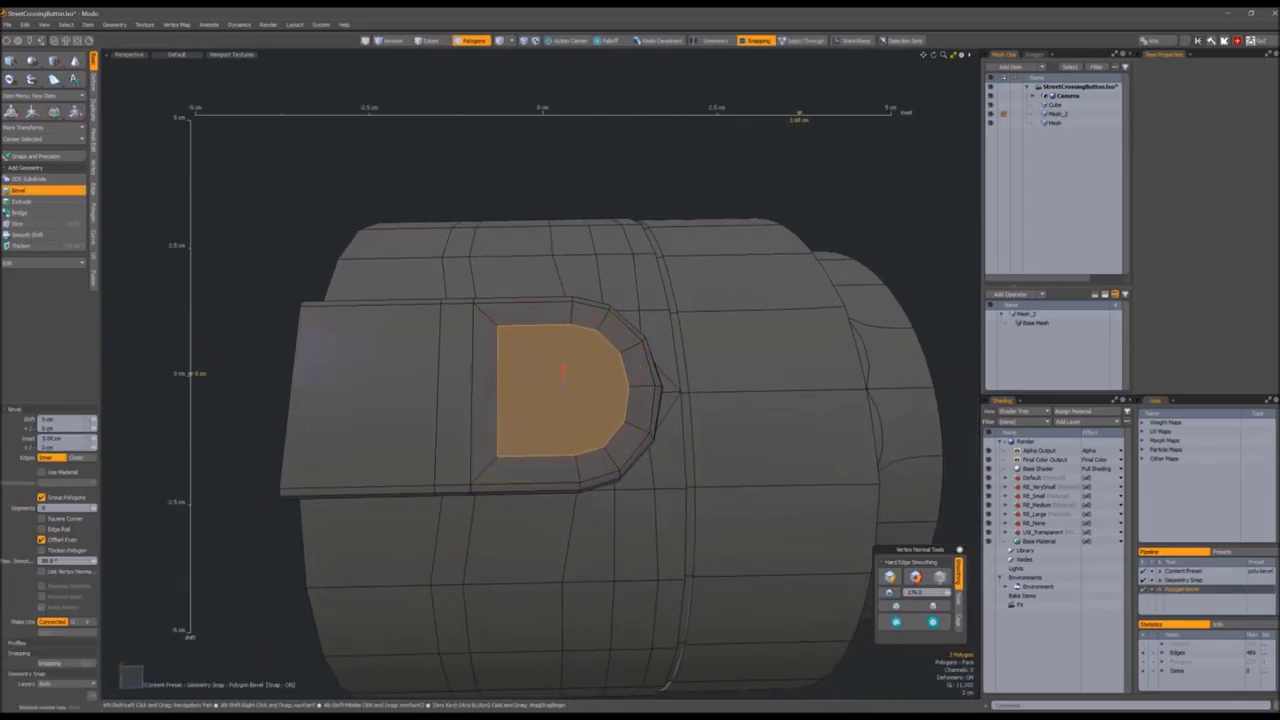
pyautogui.hotkey('shift', 'r')
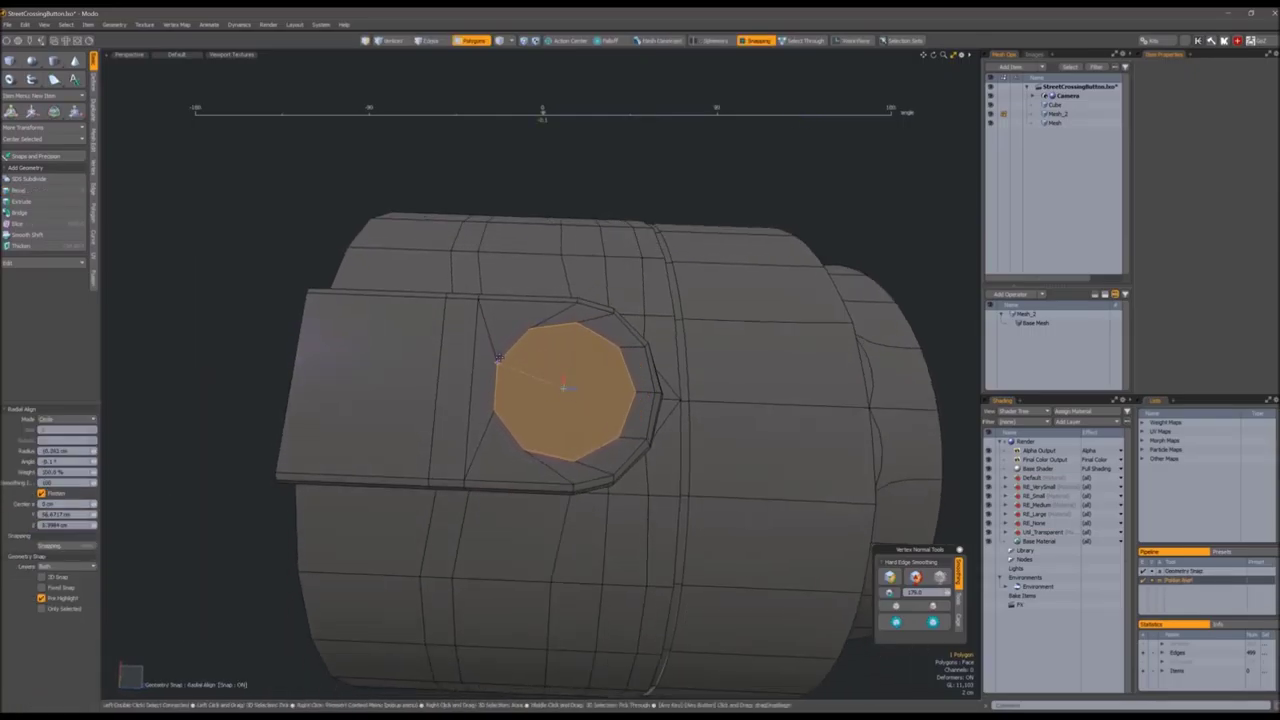
pyautogui.moveTo(498, 358); pyautogui.dragTo(585, 425)
pyautogui.press('space')
pyautogui.click(591, 382)
pyautogui.press('b')
pyautogui.press('b')
# Add two more bevel steps into the hole and try deleting or quad-capping its floor
pyautogui.click(586, 425)
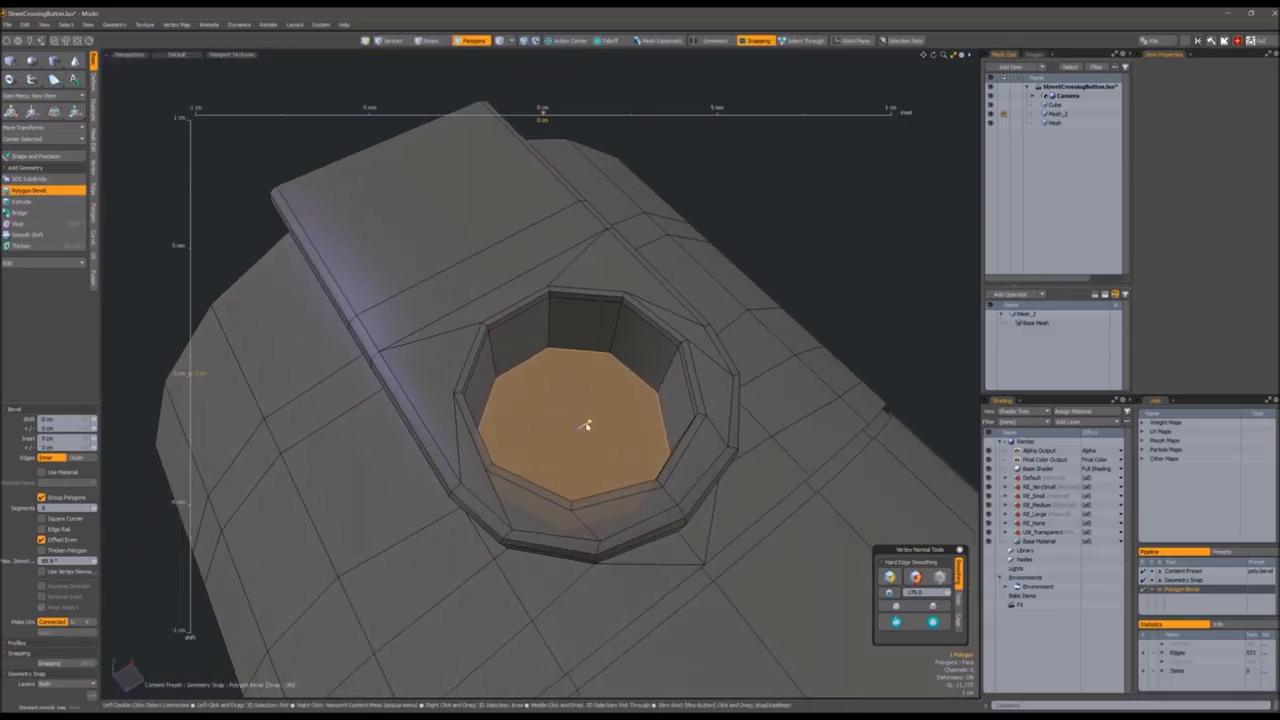
pyautogui.click(586, 426)
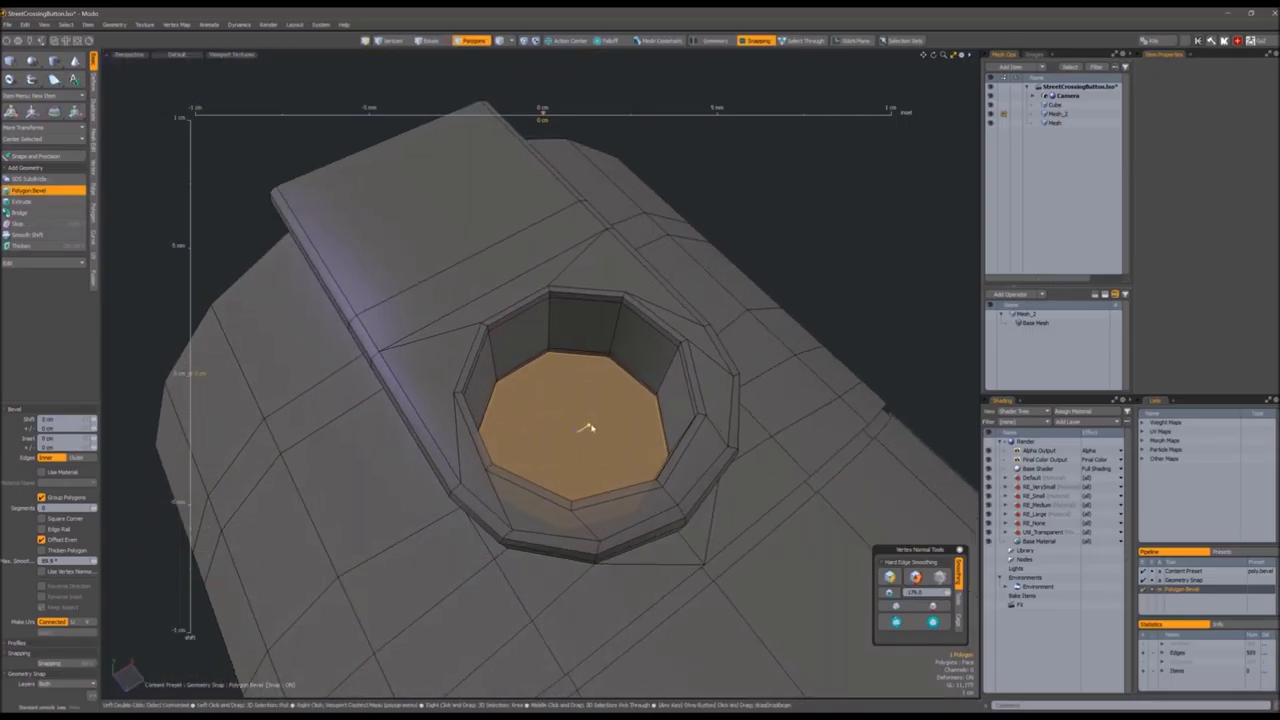
pyautogui.rightClick(580, 455)
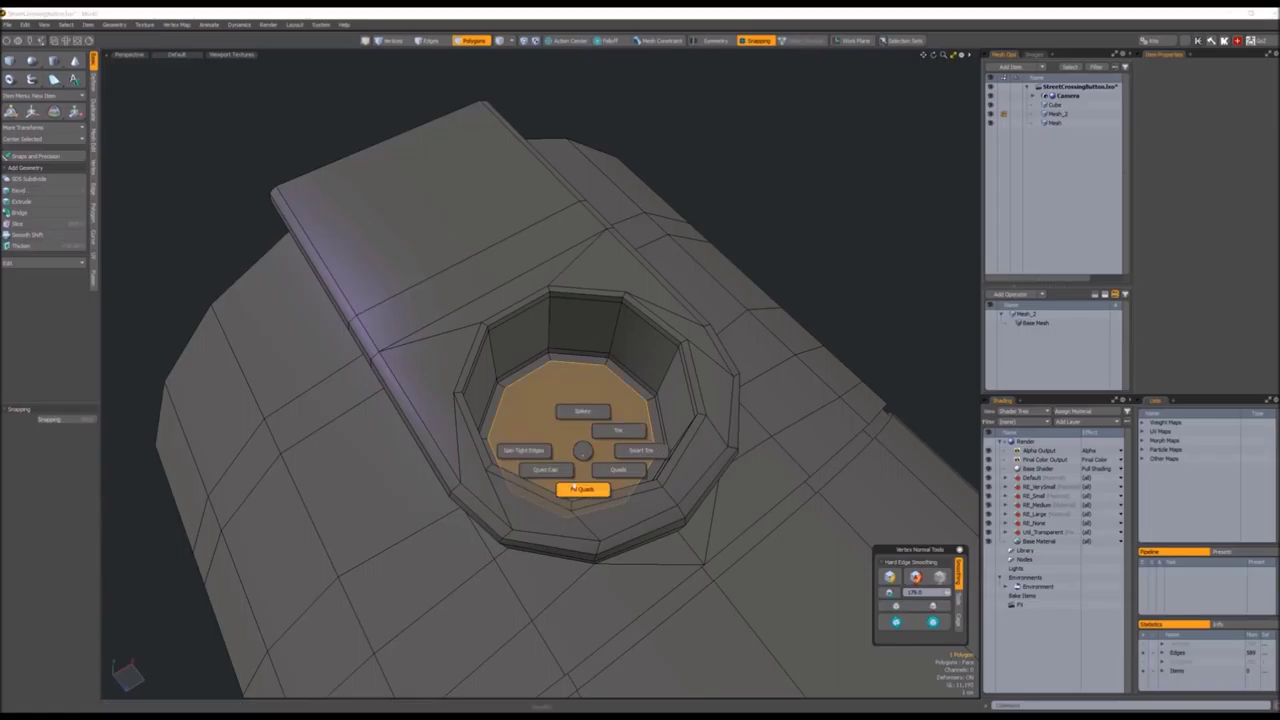
pyautogui.click(578, 491)
pyautogui.hotkey('ctrl', 'z')
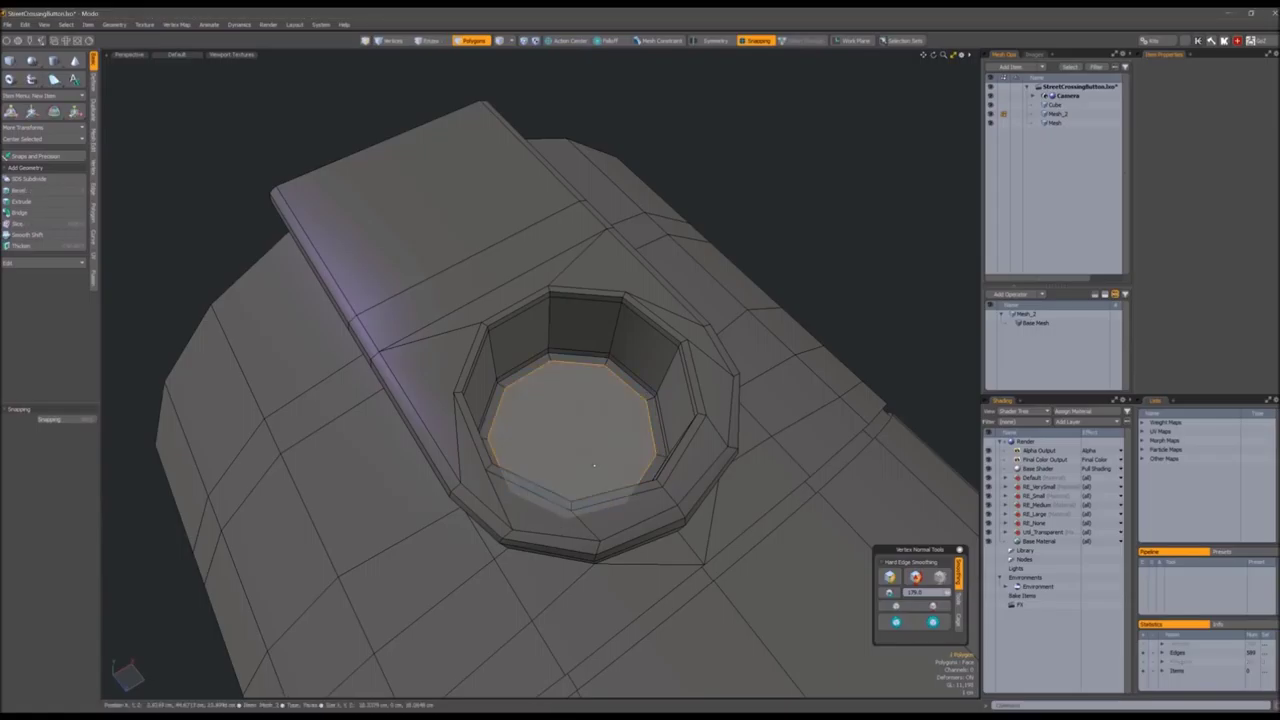
pyautogui.rightClick(585, 455)
pyautogui.click(561, 487)
pyautogui.press('Escape')
# Fill the hole's bottom face with Spikey triangles fanning from its centre
pyautogui.click(586, 428)
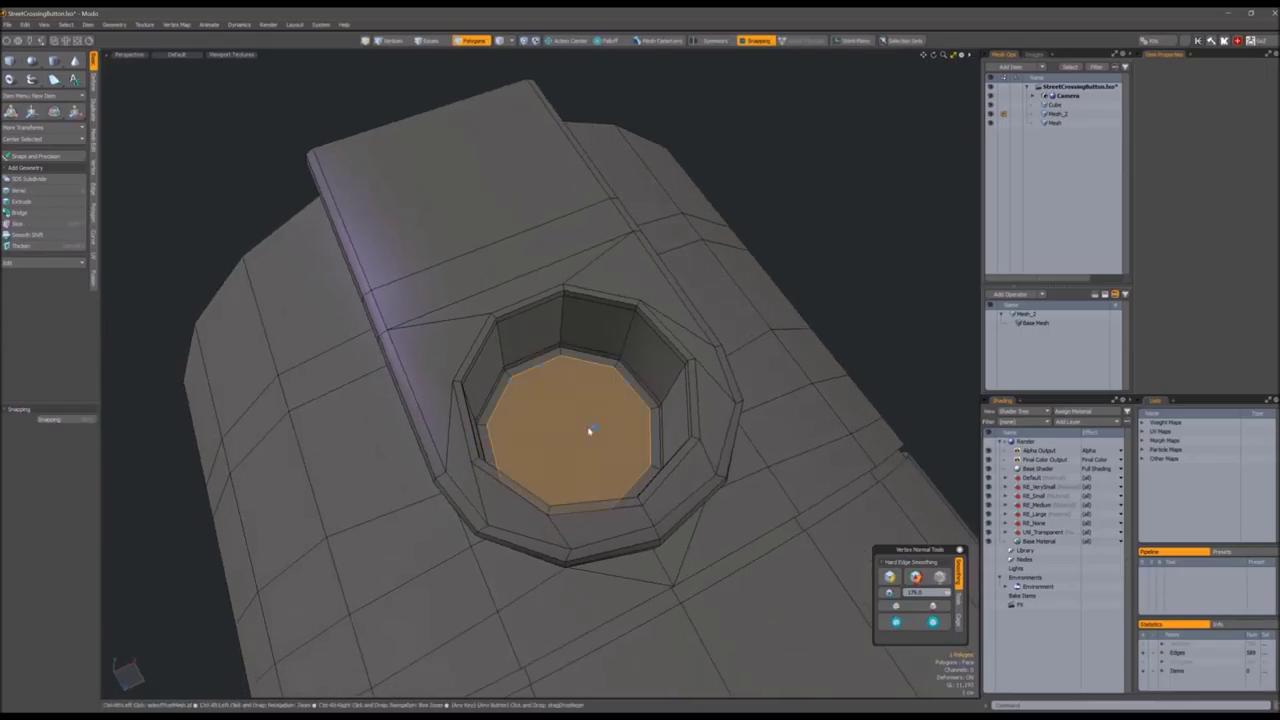
pyautogui.press('[')
pyautogui.press('[')
pyautogui.rightClick(592, 431)
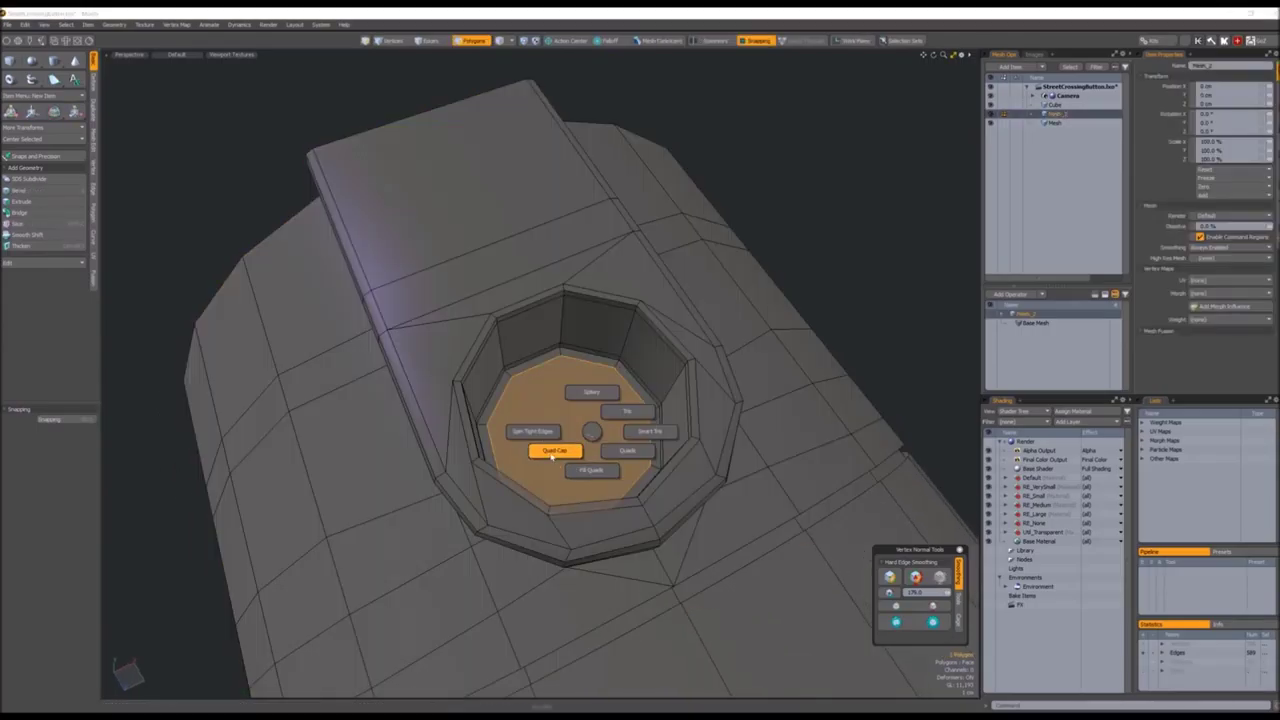
pyautogui.click(612, 412)
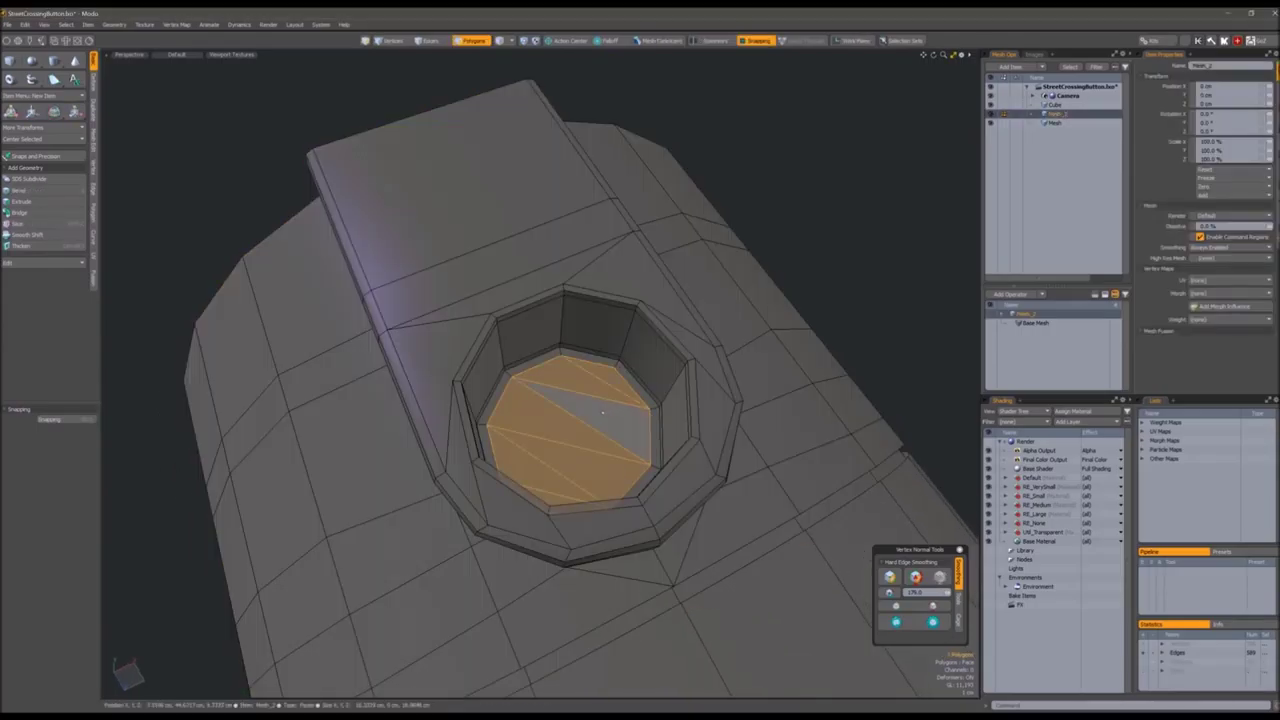
pyautogui.hotkey('ctrl', 'z')
pyautogui.rightClick(612, 400)
pyautogui.click(628, 368)
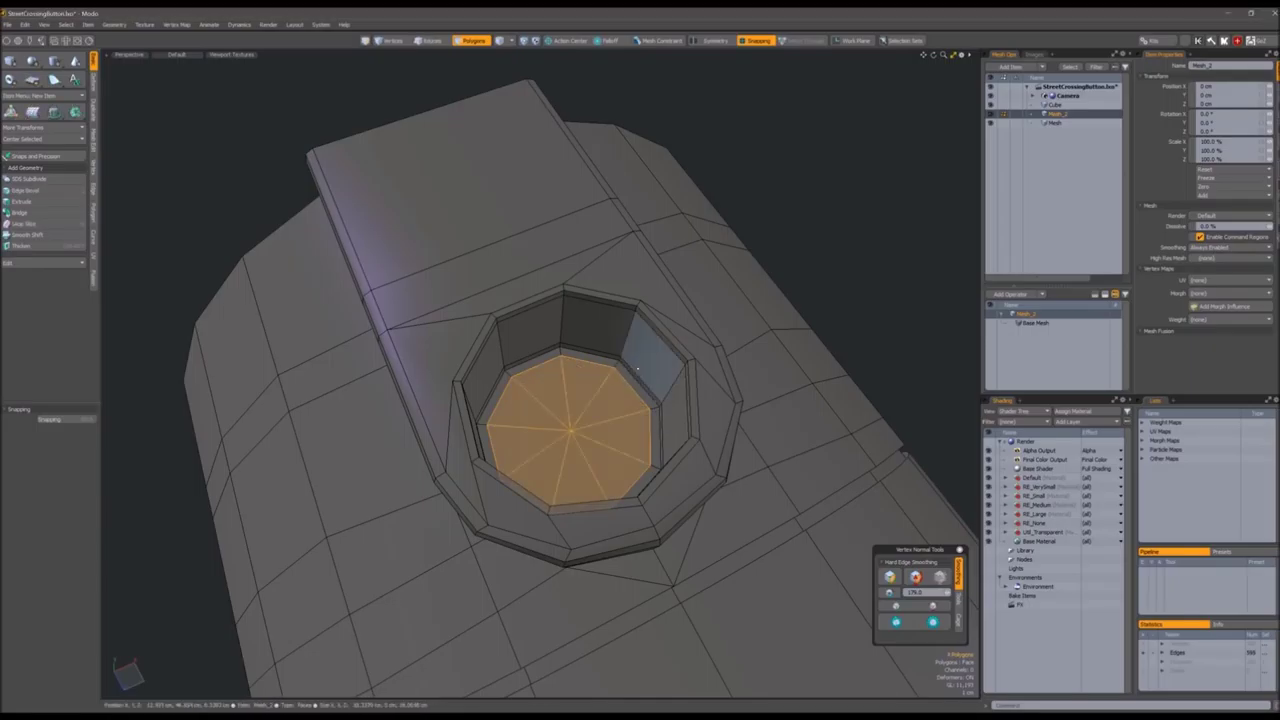
# Clear the selection and turn on subdivision smoothing for the housing
pyautogui.scroll(-3, 636, 370)
pyautogui.click(846, 214)
pyautogui.press('Tab')
pyautogui.keyDown('alt'); pyautogui.moveTo(686, 286); pyautogui.dragTo(580, 126); pyautogui.keyUp('alt')
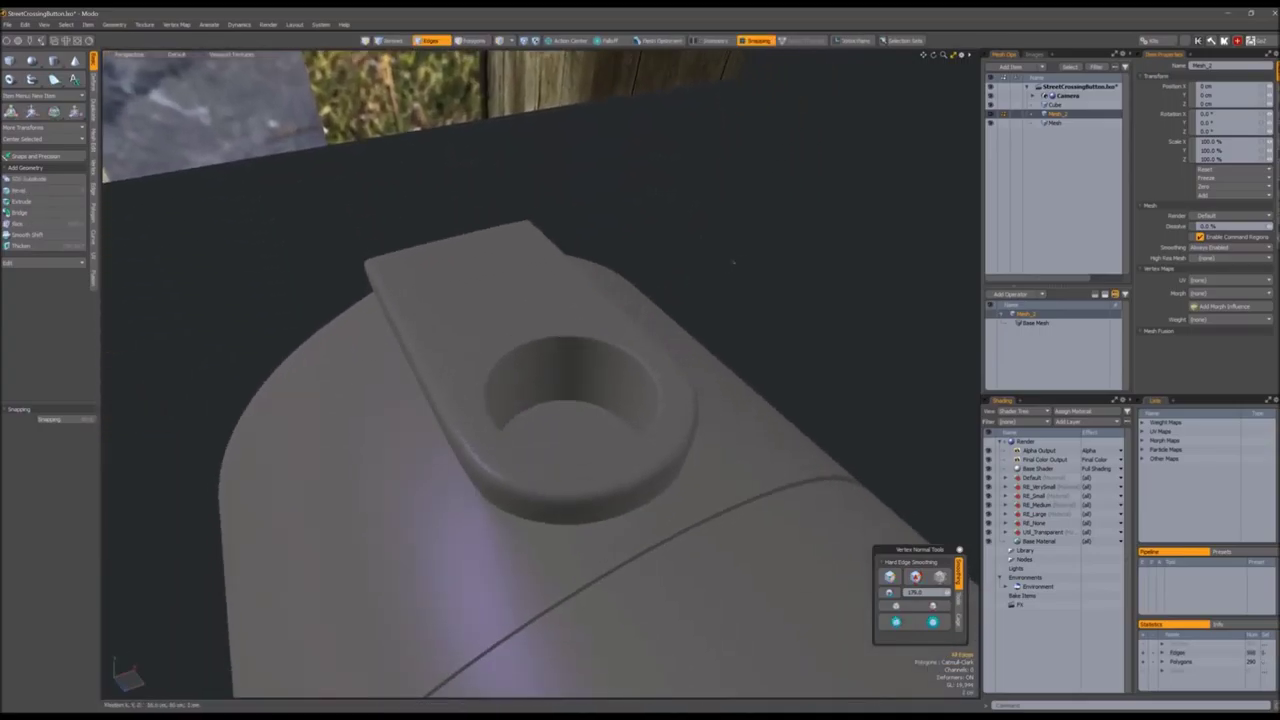
pyautogui.press('Tab')
pyautogui.scroll(3, 605, 345)
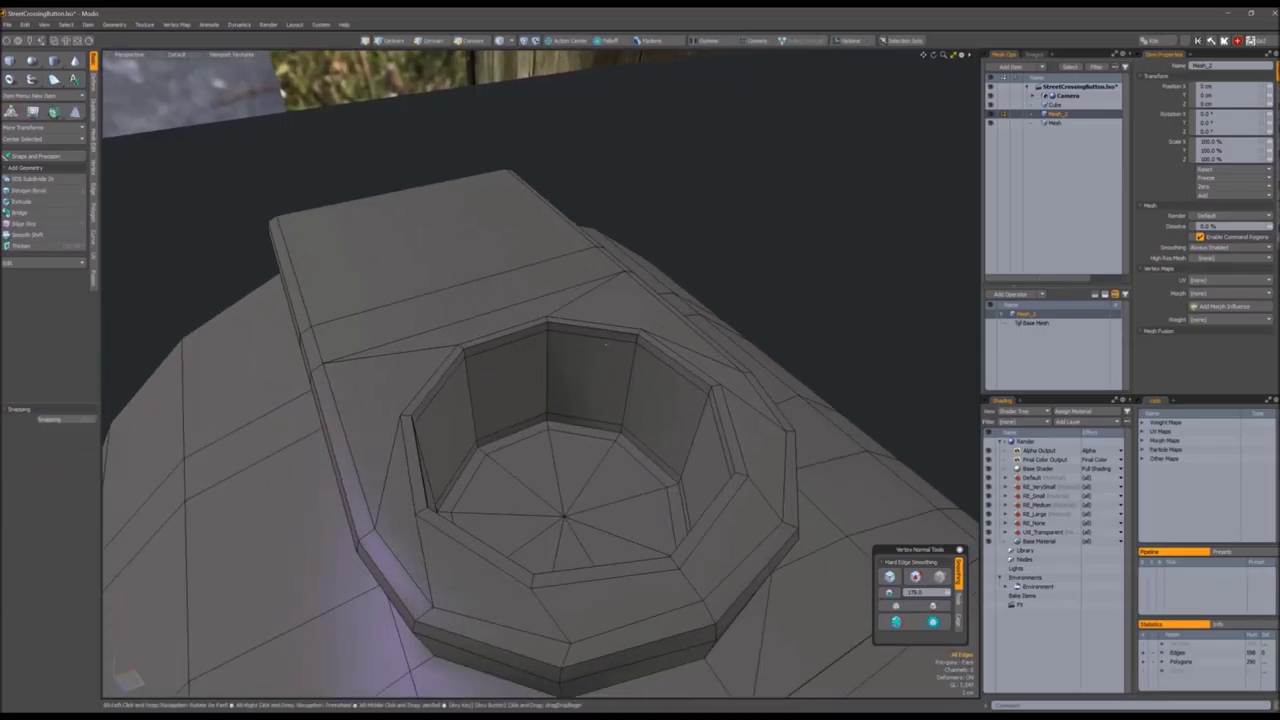
pyautogui.doubleClick(592, 328)
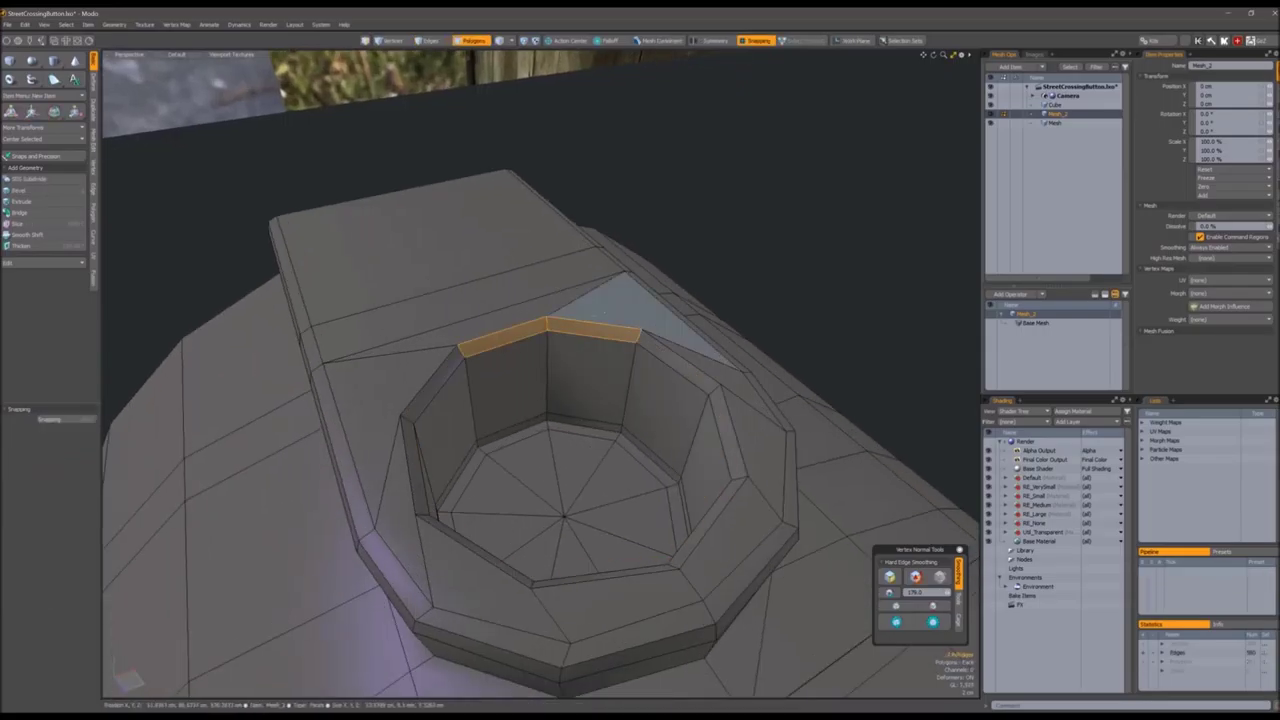
pyautogui.press('Tab')
pyautogui.moveTo(605, 345)
pyautogui.keyDown('alt'); pyautogui.mouseDown()
pyautogui.moveTo(597, 446)
pyautogui.moveTo(748, 406)
pyautogui.moveTo(812, 436)
pyautogui.moveTo(940, 458)
pyautogui.mouseUp(); pyautogui.keyUp('alt')
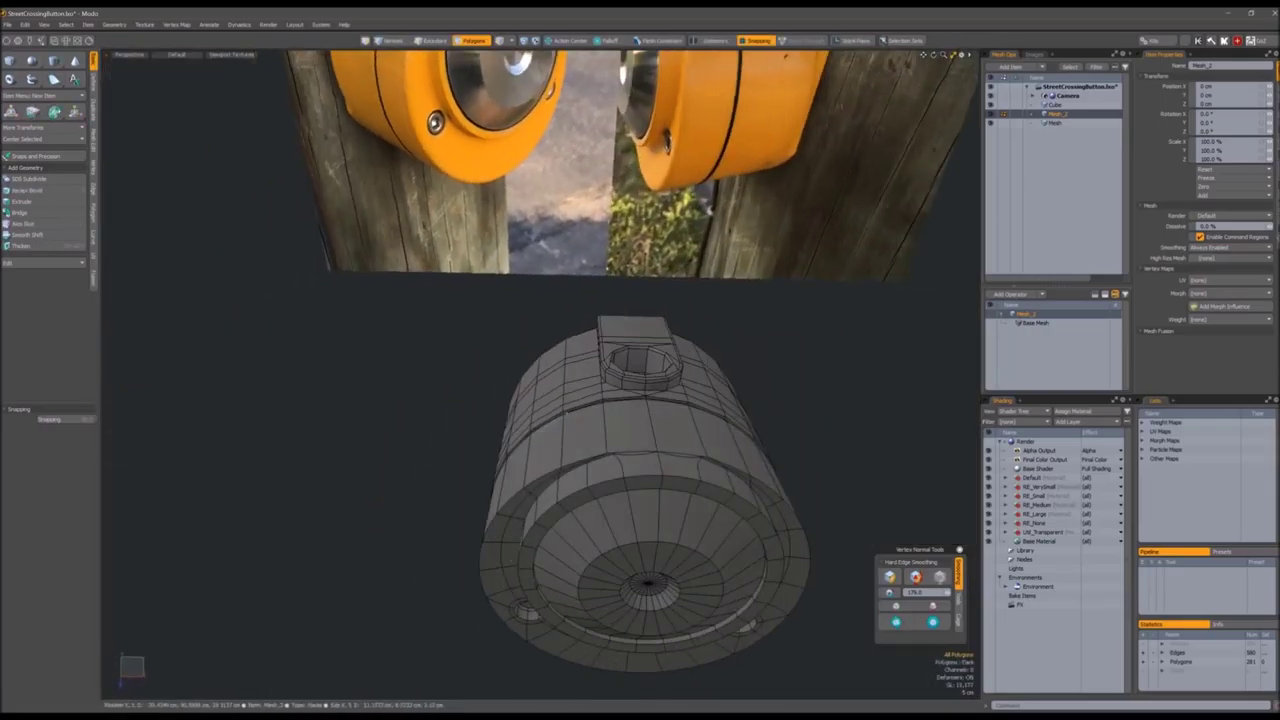
pyautogui.hotkey('ctrl', '`')
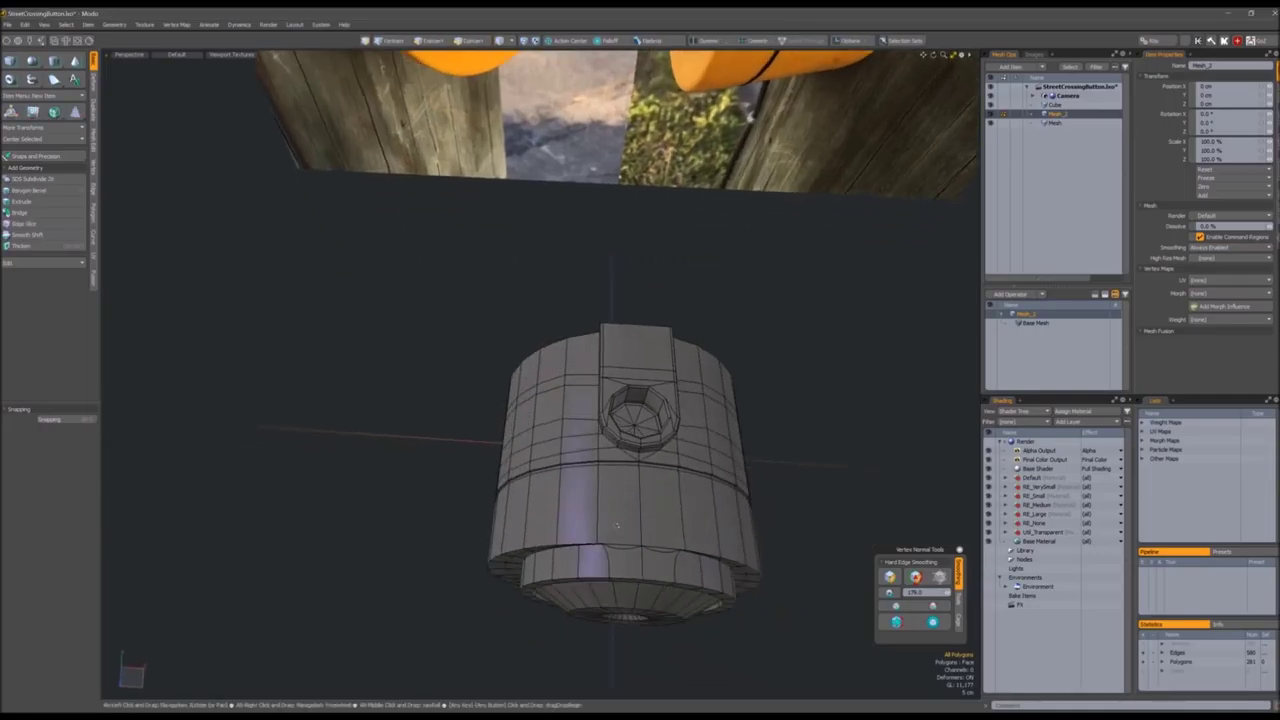
pyautogui.moveTo(600, 450)
pyautogui.keyDown('alt'); pyautogui.mouseDown()
pyautogui.moveTo(600, 465)
pyautogui.moveTo(600, 410)
pyautogui.moveTo(600, 425)
pyautogui.mouseUp(); pyautogui.keyUp('alt')
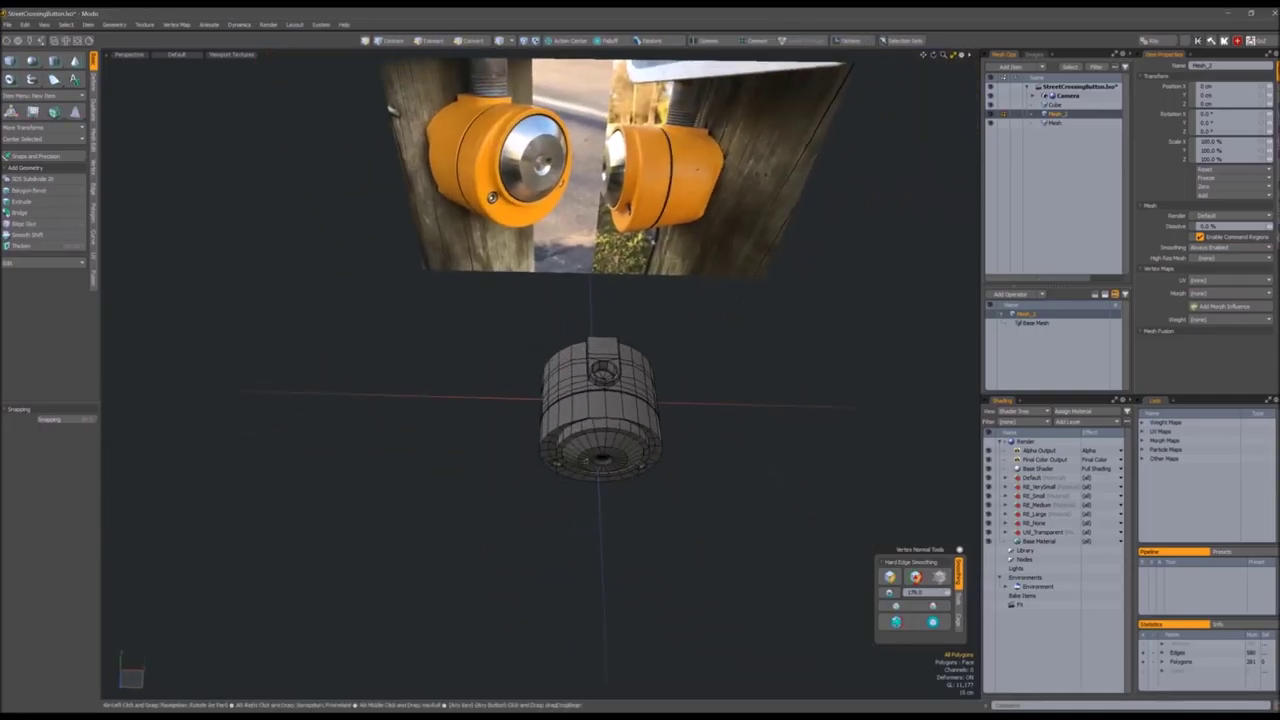
pyautogui.press('3')
pyautogui.click(706, 440)
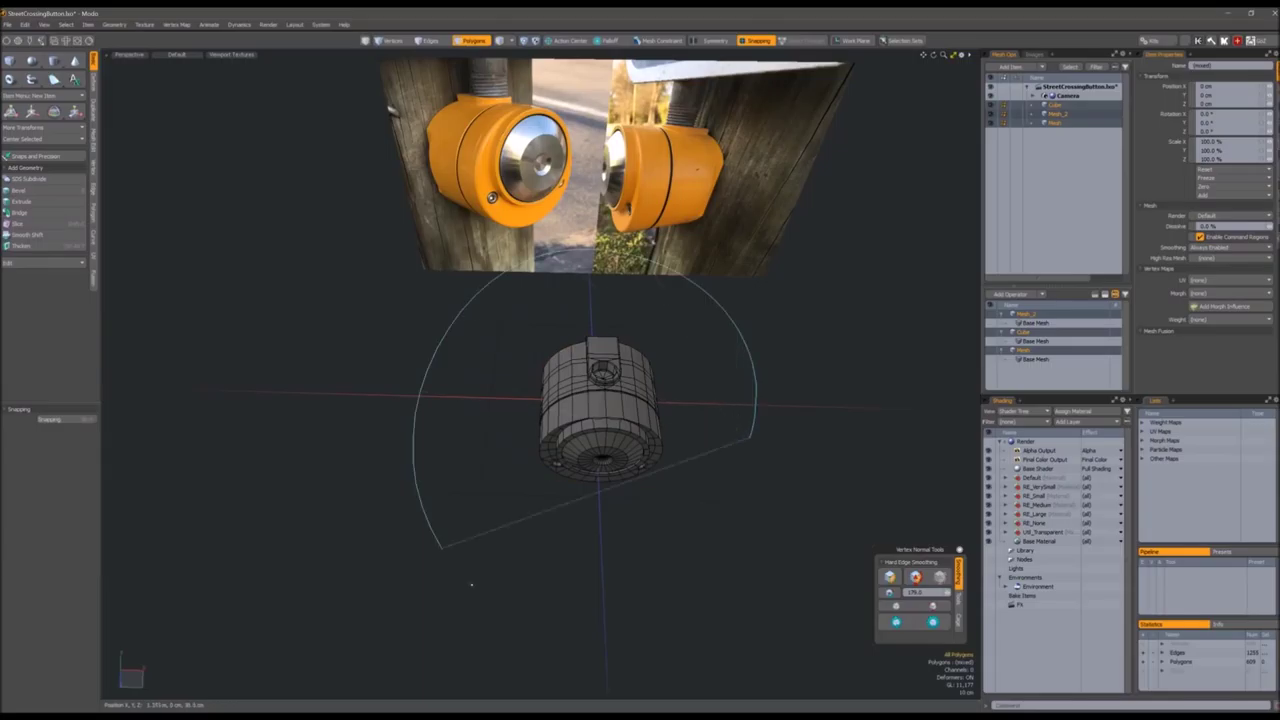
pyautogui.click(720, 370)
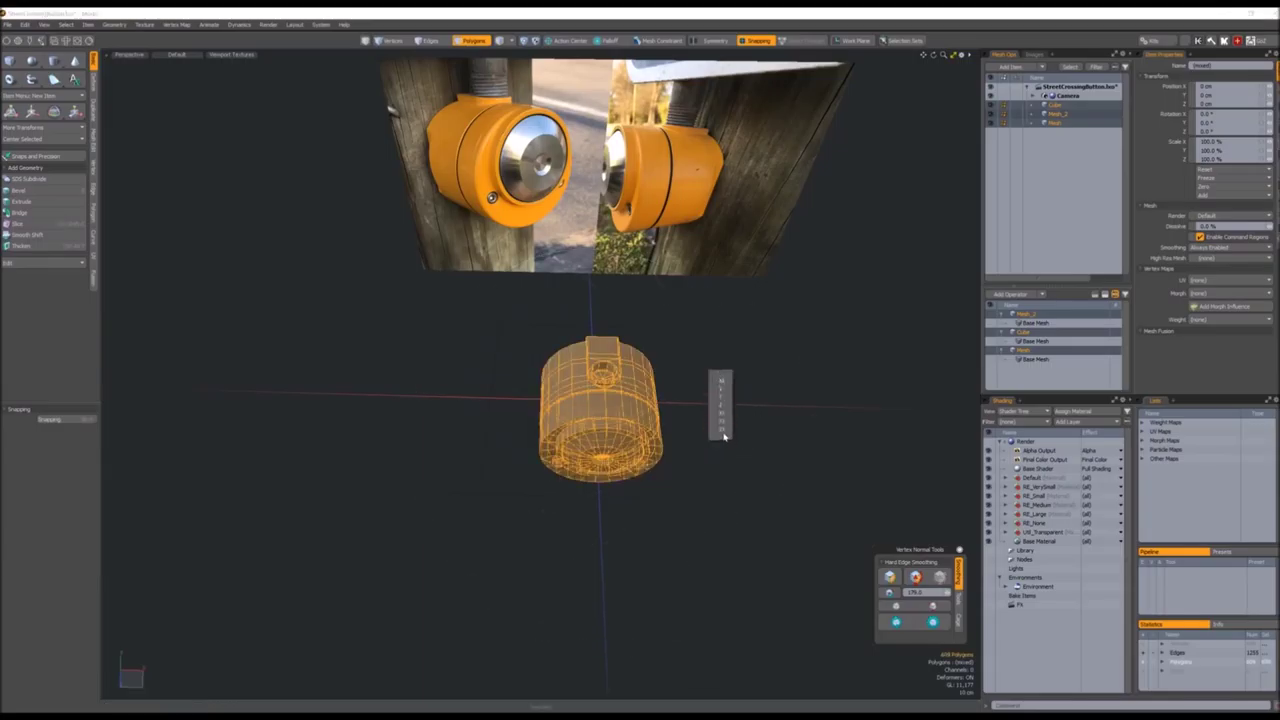
pyautogui.scroll(3, 724, 436)
pyautogui.keyDown('alt'); pyautogui.moveTo(724, 436); pyautogui.dragTo(780, 500); pyautogui.keyUp('alt')
pyautogui.click(663, 507)
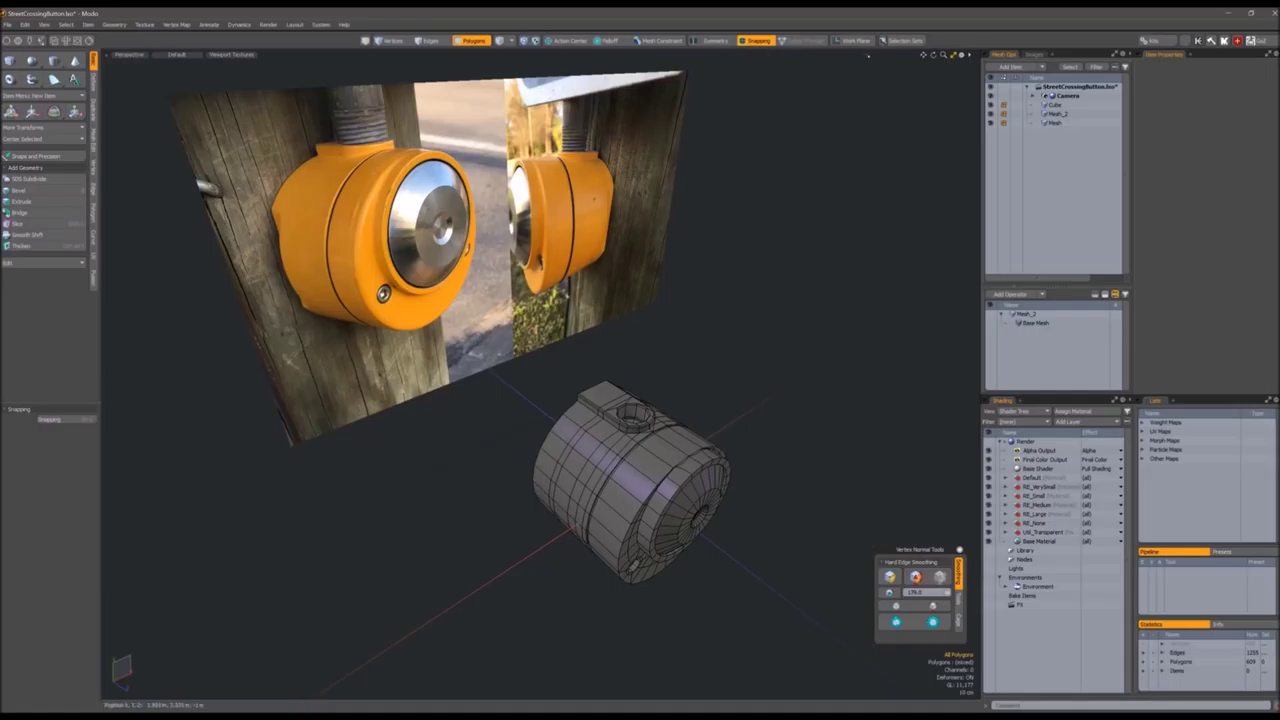
pyautogui.click(708, 42)
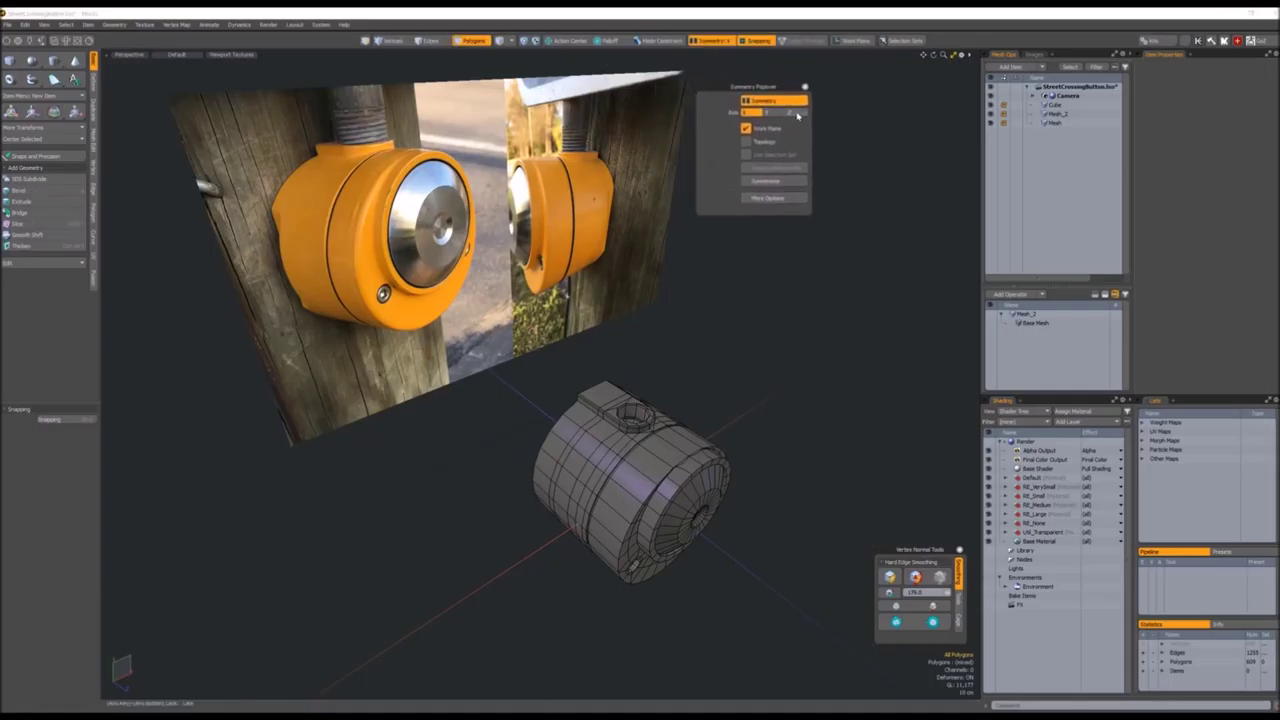
# Select six polygons down the housing's flat side
pyautogui.click(550, 450)
pyautogui.scroll(5, 550, 450)
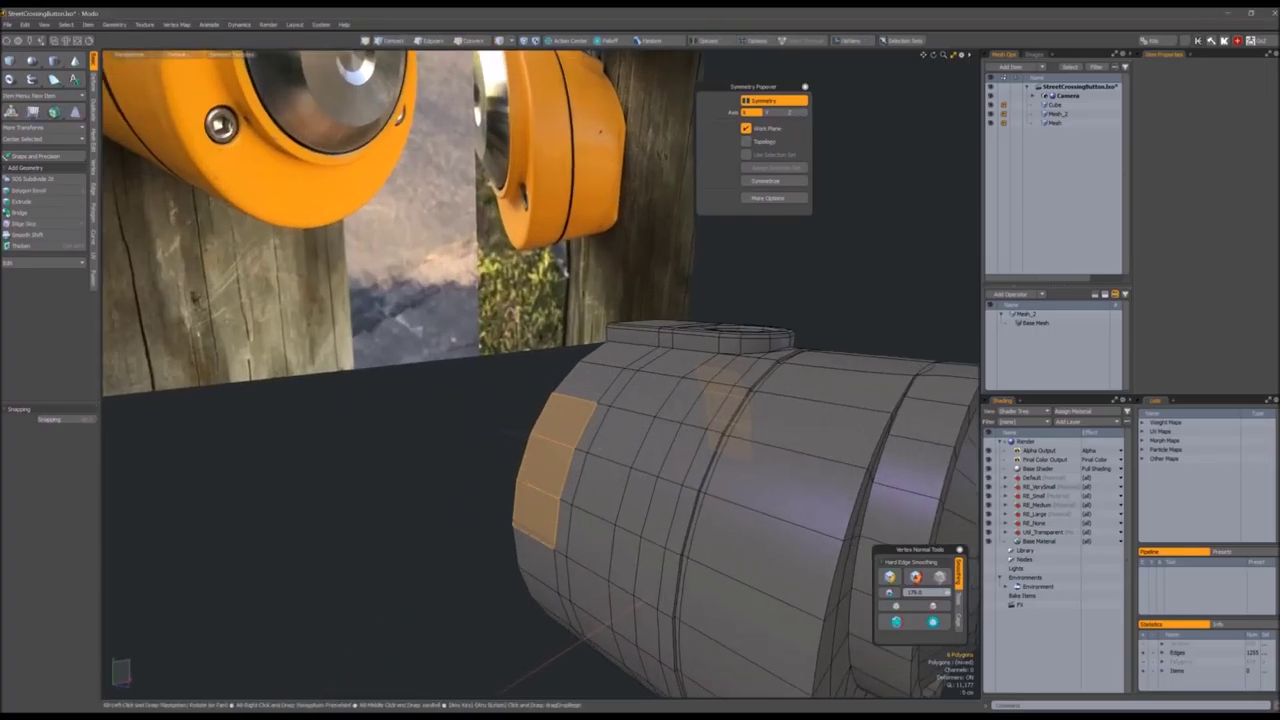
pyautogui.moveTo(535, 530); pyautogui.dragTo(530, 585)
pyautogui.keyDown('alt'); pyautogui.moveTo(540, 450); pyautogui.dragTo(560, 390); pyautogui.keyUp('alt')
pyautogui.scroll(2, 640, 400)
# Loop Slice the side edge rings twice to add supporting edge loops
pyautogui.press('2')
pyautogui.press('2')
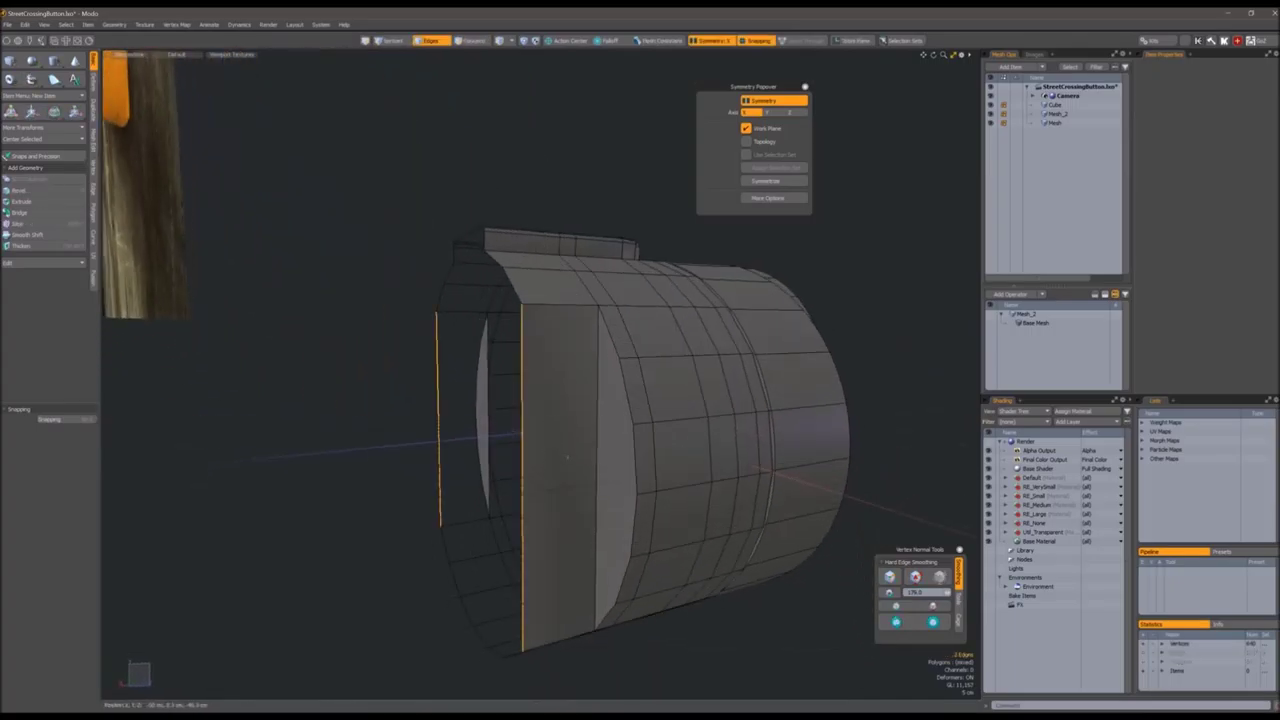
pyautogui.hotkey('alt', 'c')
pyautogui.click(567, 463)
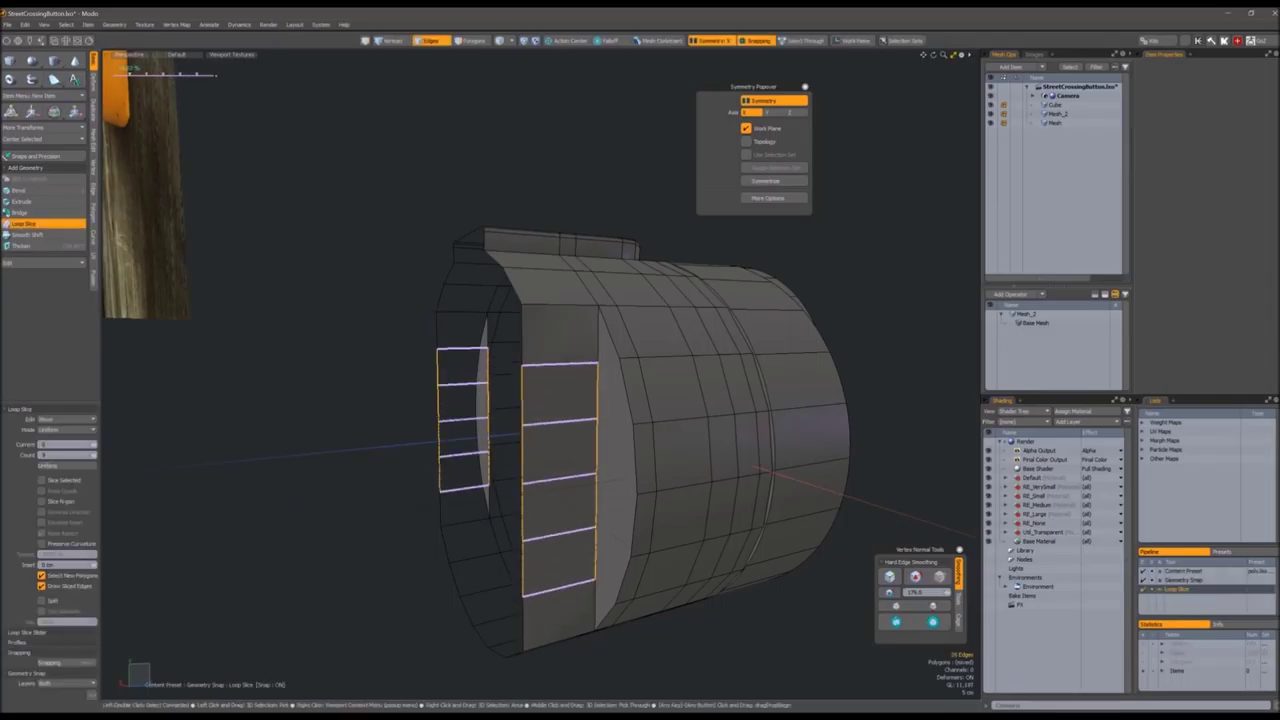
pyautogui.keyDown('alt'); pyautogui.moveTo(593, 453); pyautogui.dragTo(597, 372); pyautogui.keyUp('alt')
pyautogui.press('space')
pyautogui.press('1')
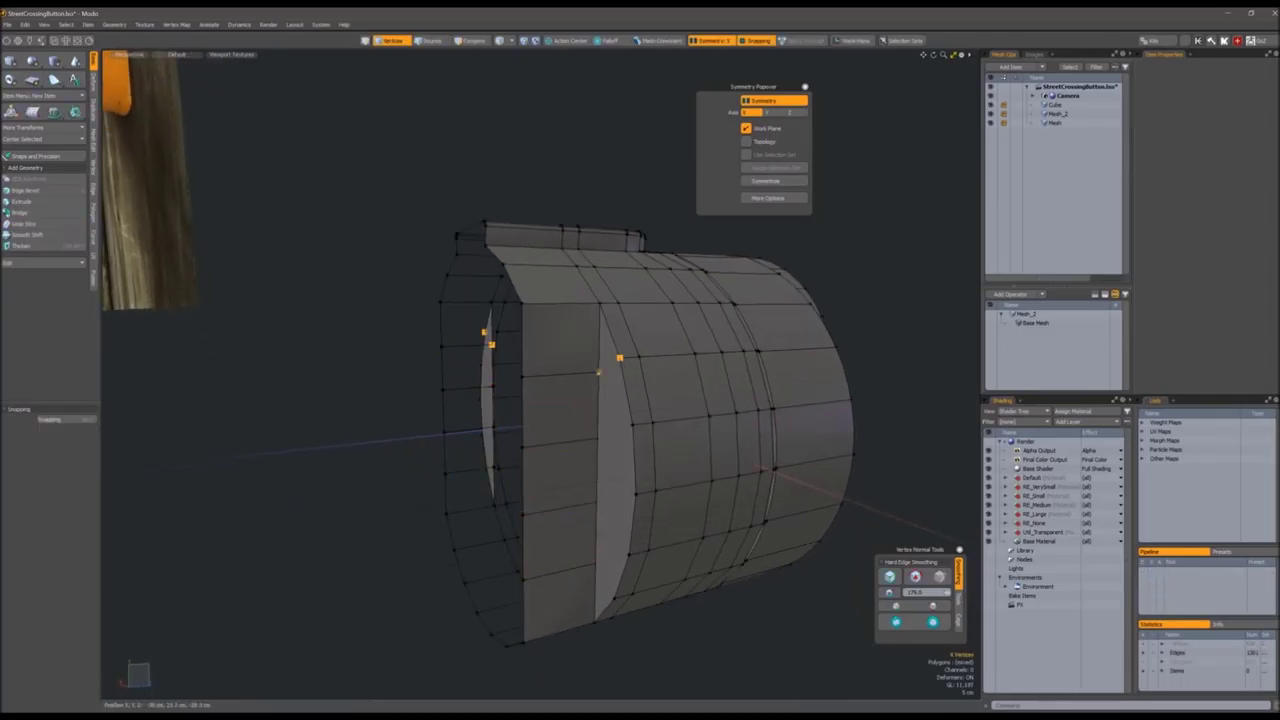
pyautogui.press('Escape')
pyautogui.press('2')
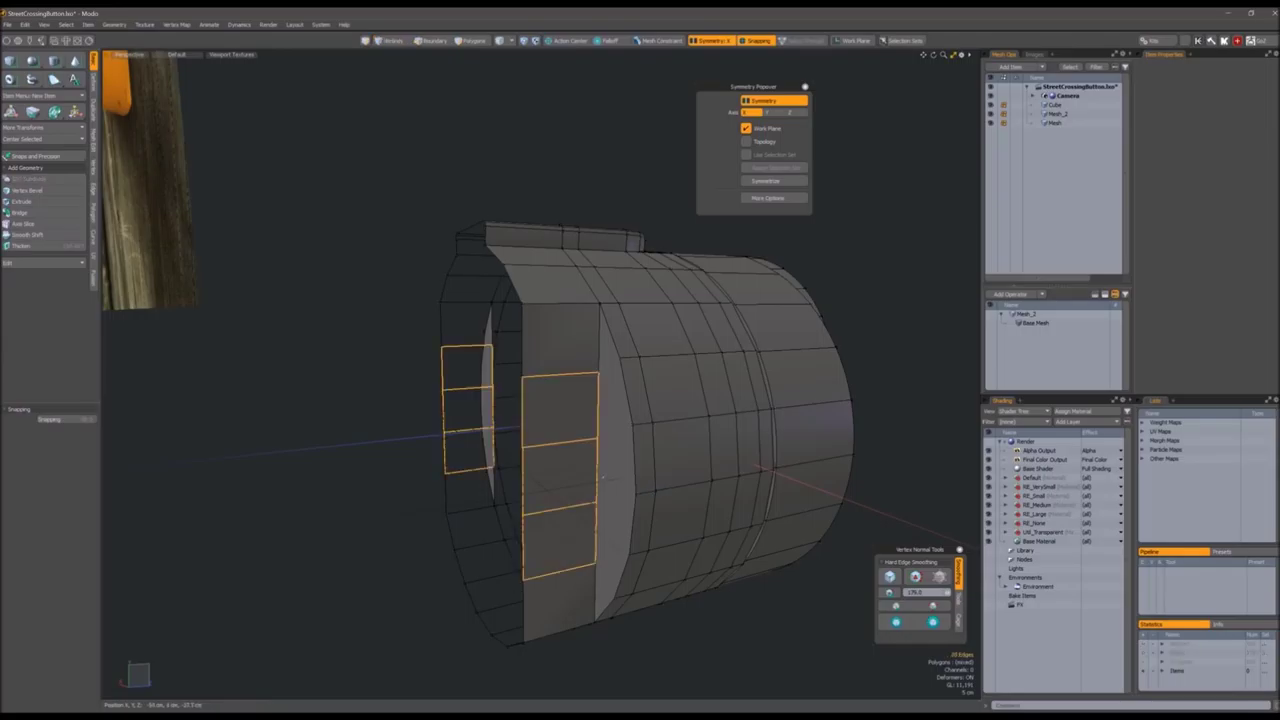
pyautogui.hotkey('alt', 'c')
pyautogui.press('1')
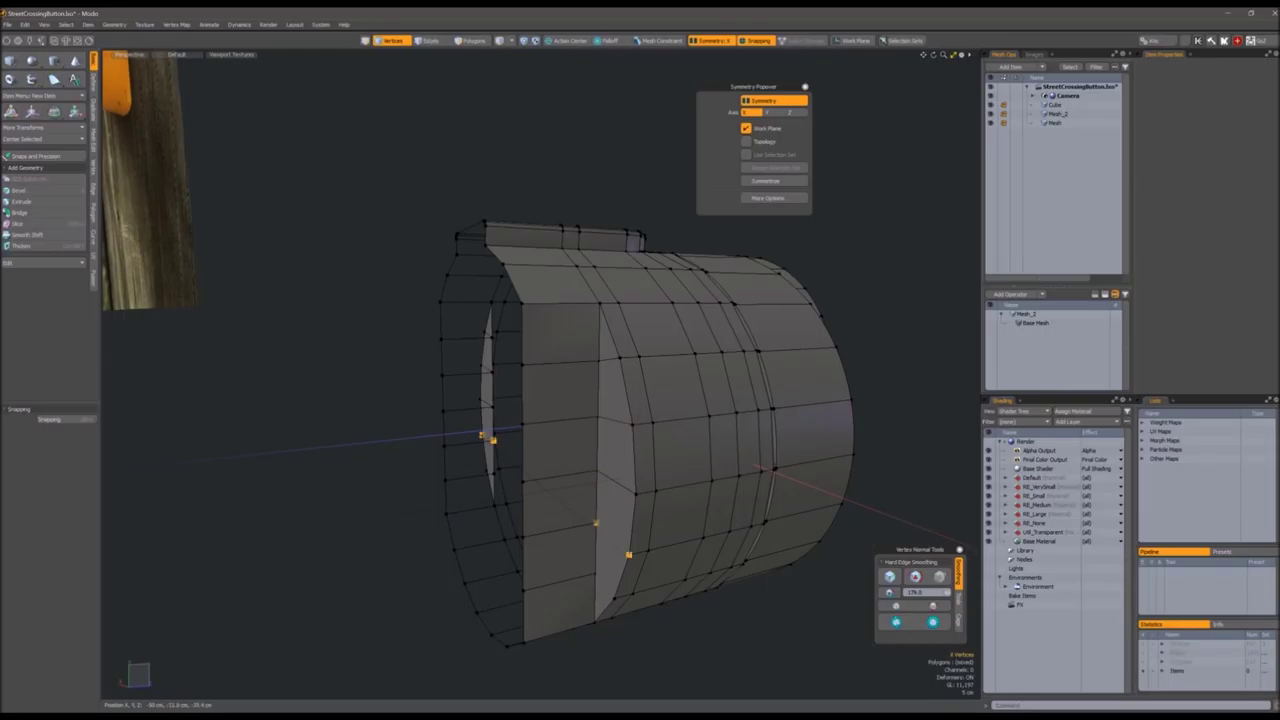
# Select the front polygon strip and check the smoothed subdivision preview, then return to the cage view
pyautogui.keyDown('alt'); pyautogui.moveTo(595, 575); pyautogui.dragTo(580, 630); pyautogui.keyUp('alt')
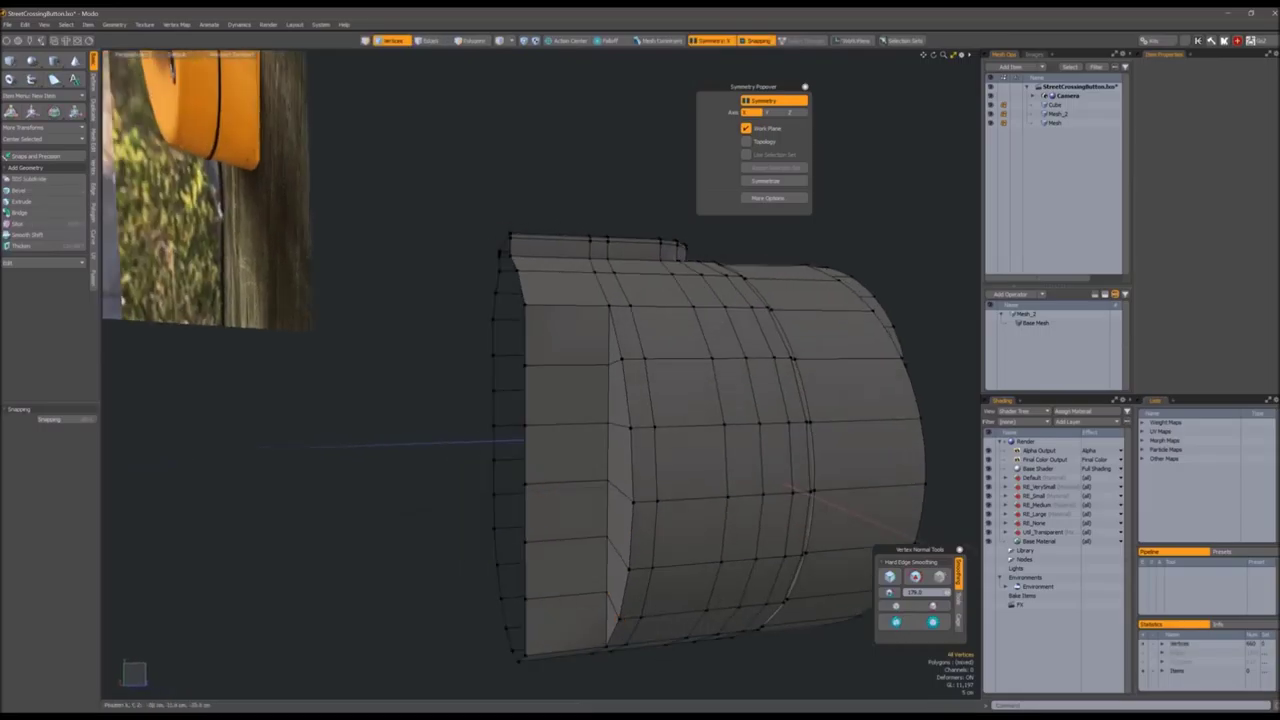
pyautogui.press('3')
pyautogui.doubleClick(578, 637)
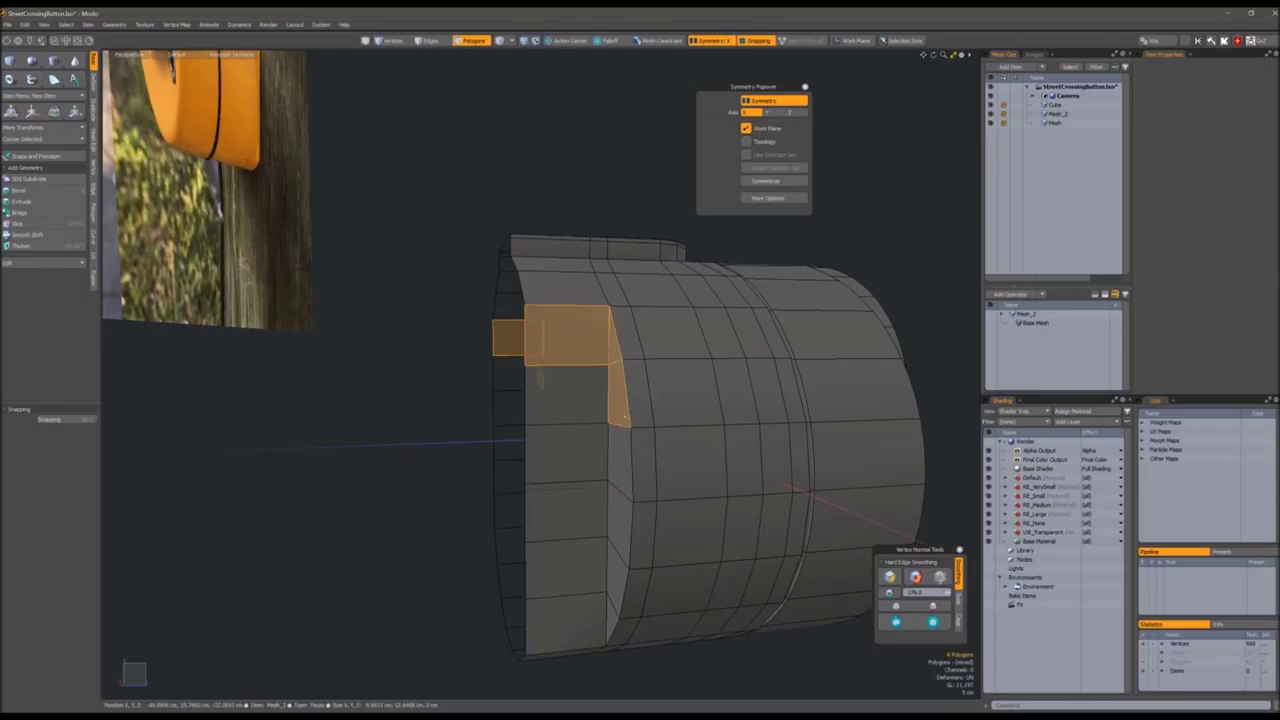
pyautogui.press('Tab')
pyautogui.keyDown('alt'); pyautogui.moveTo(626, 470); pyautogui.dragTo(556, 520); pyautogui.keyUp('alt')
pyautogui.press('Tab')
# Select the screw hole's bottom disk and start moving it with the Move tool
pyautogui.scroll(5, 590, 530)
pyautogui.press('3')
pyautogui.click(560, 540)
pyautogui.press('w')
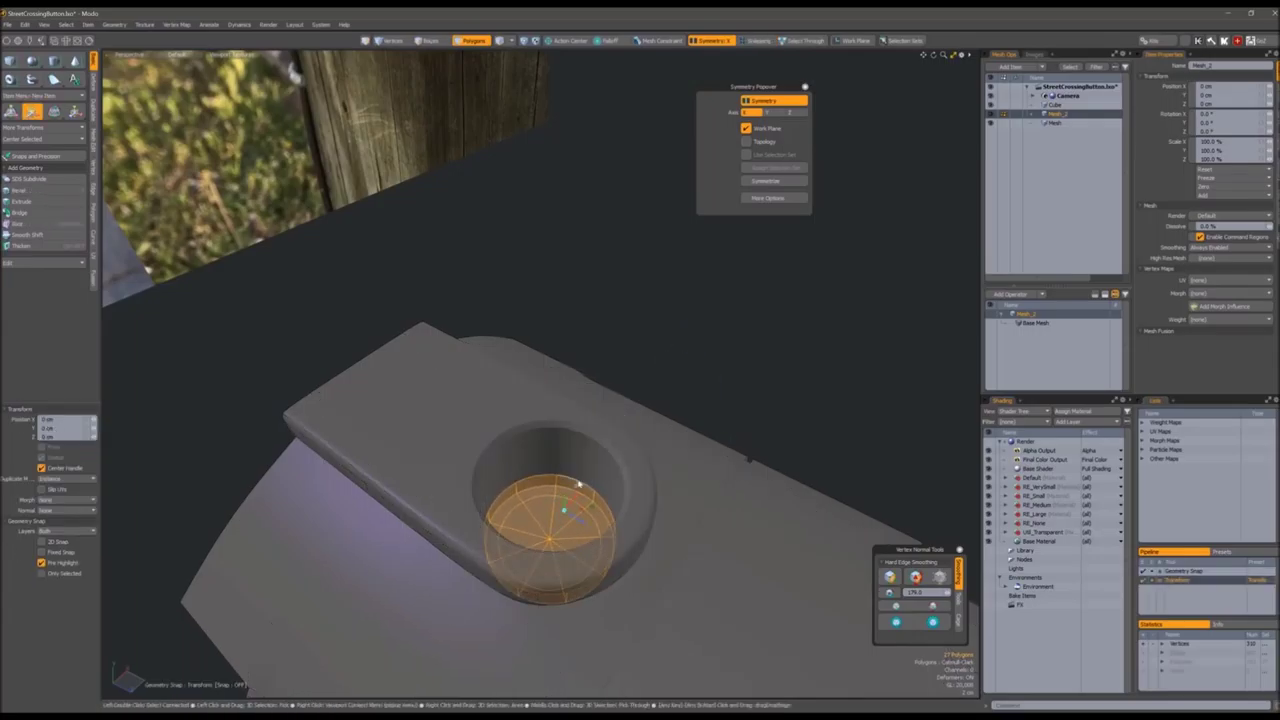
# Drop the moved hole floor, deselect it, and zoom in on the hole's unsmoothed cage
pyautogui.press('space')
pyautogui.click(690, 340)
pyautogui.keyDown('ctrl'); pyautogui.keyDown('alt'); pyautogui.moveTo(690, 340); pyautogui.dragTo(545, 430); pyautogui.keyUp('alt'); pyautogui.keyUp('ctrl')
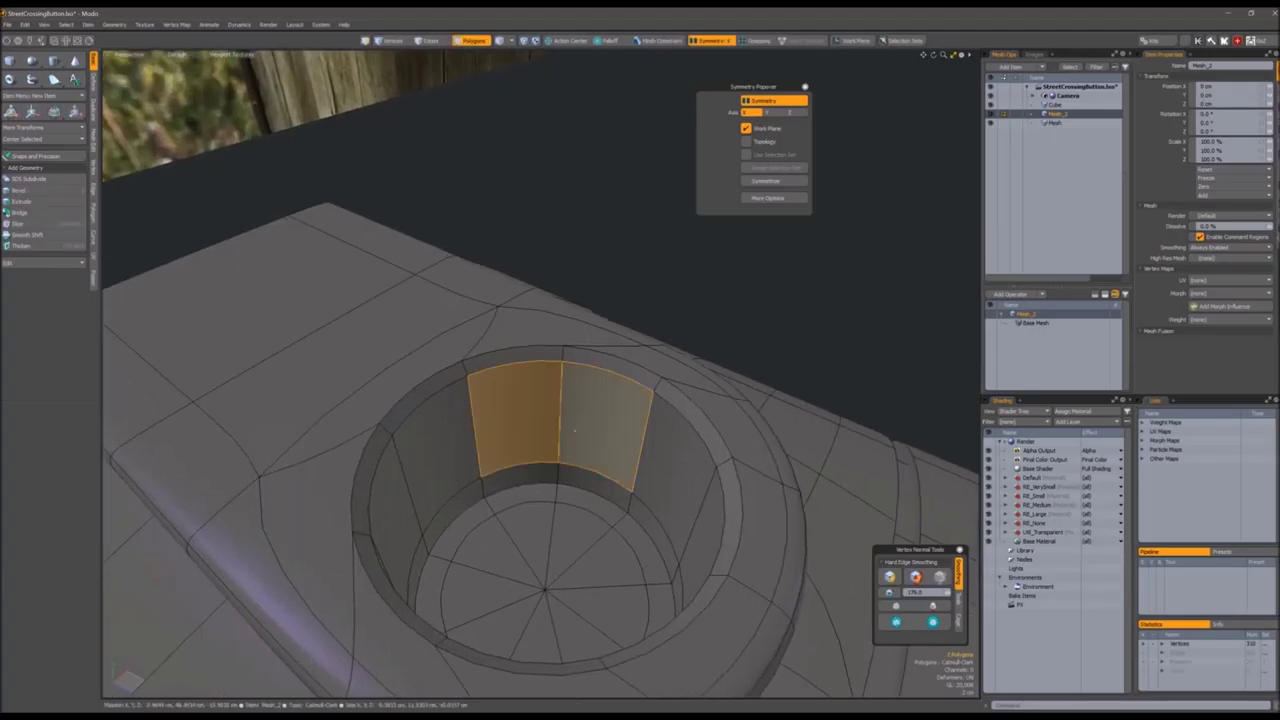
pyautogui.press('Tab')
# Loop Slice 14 edge loops around the hole wall
pyautogui.press('2')
pyautogui.hotkey('alt', 'c')
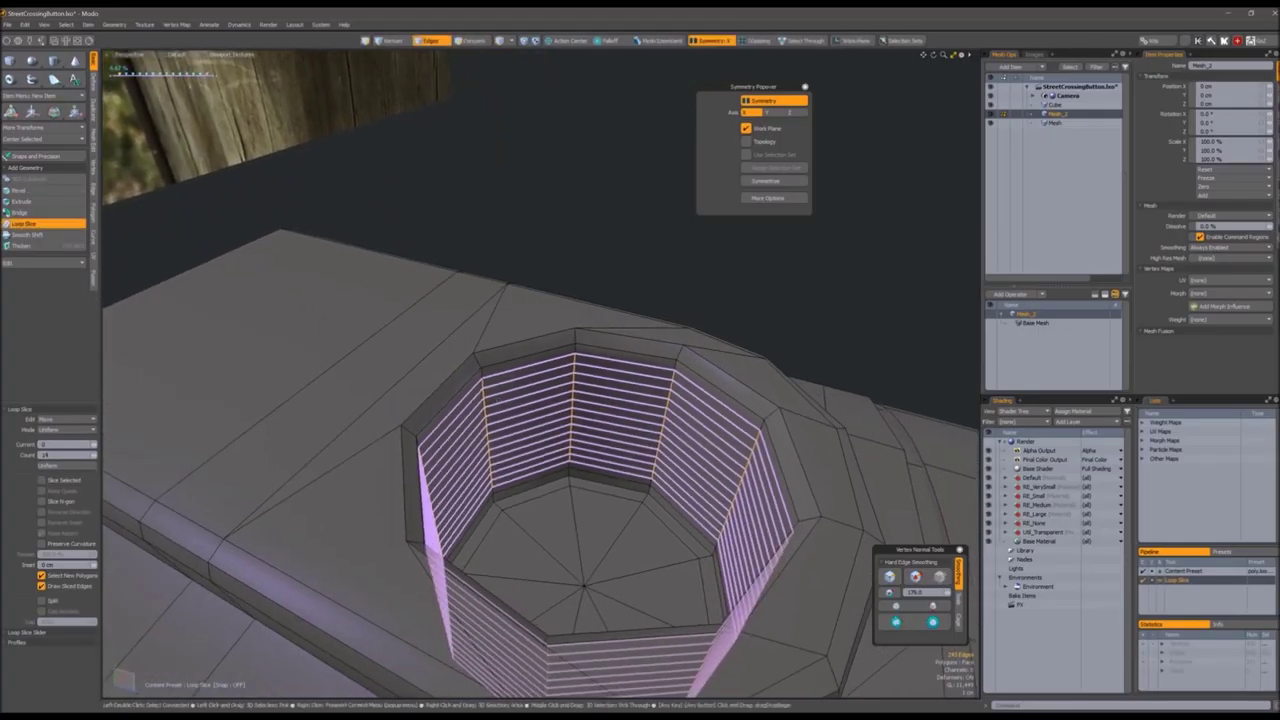
pyautogui.press('space')
pyautogui.press('3')
pyautogui.press(']')
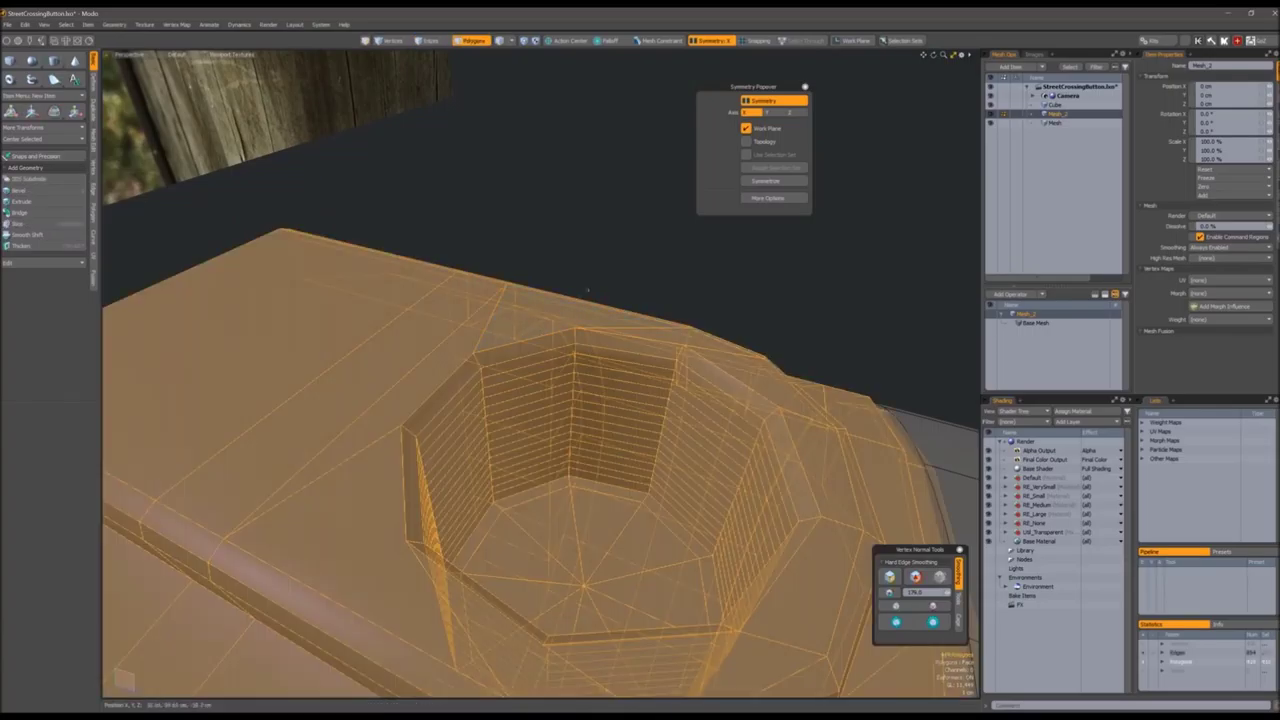
pyautogui.click(587, 290)
# Select a band of the hole-wall loops, grow them to full loops with L, and scale them
pyautogui.keyDown('alt'); pyautogui.moveTo(530, 410); pyautogui.dragTo(607, 393); pyautogui.keyUp('alt')
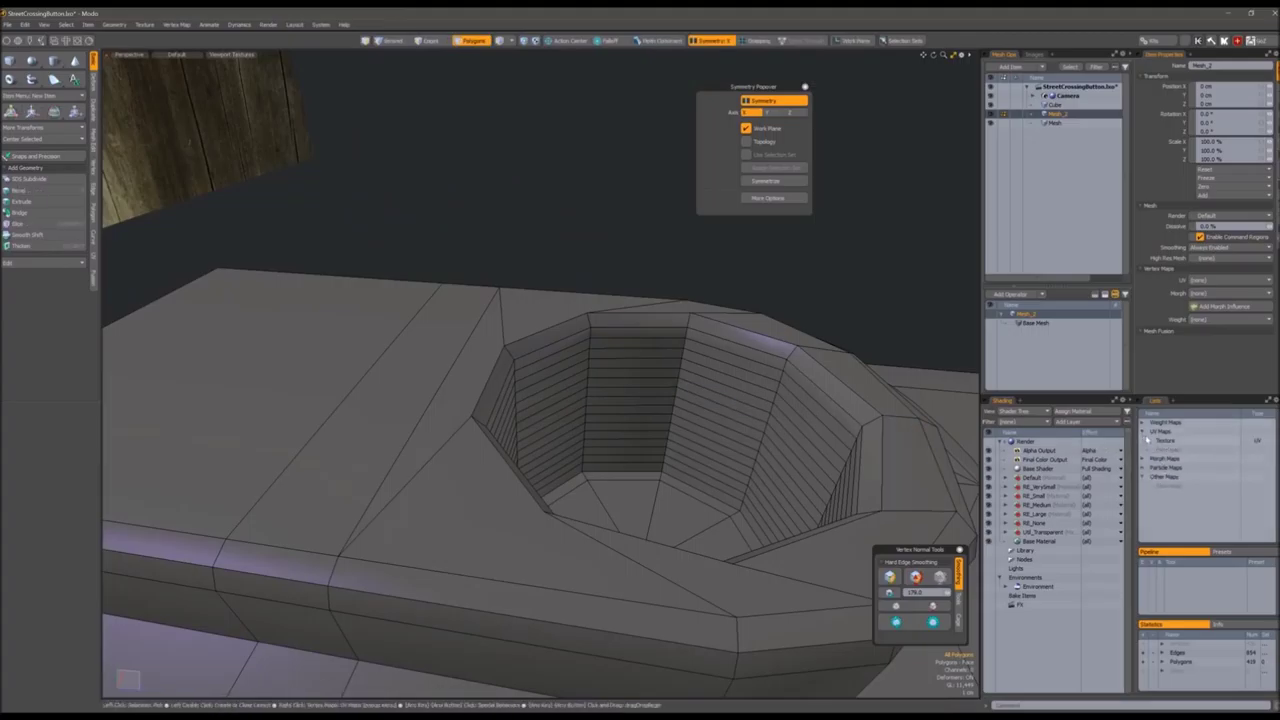
pyautogui.scroll(5, 575, 410)
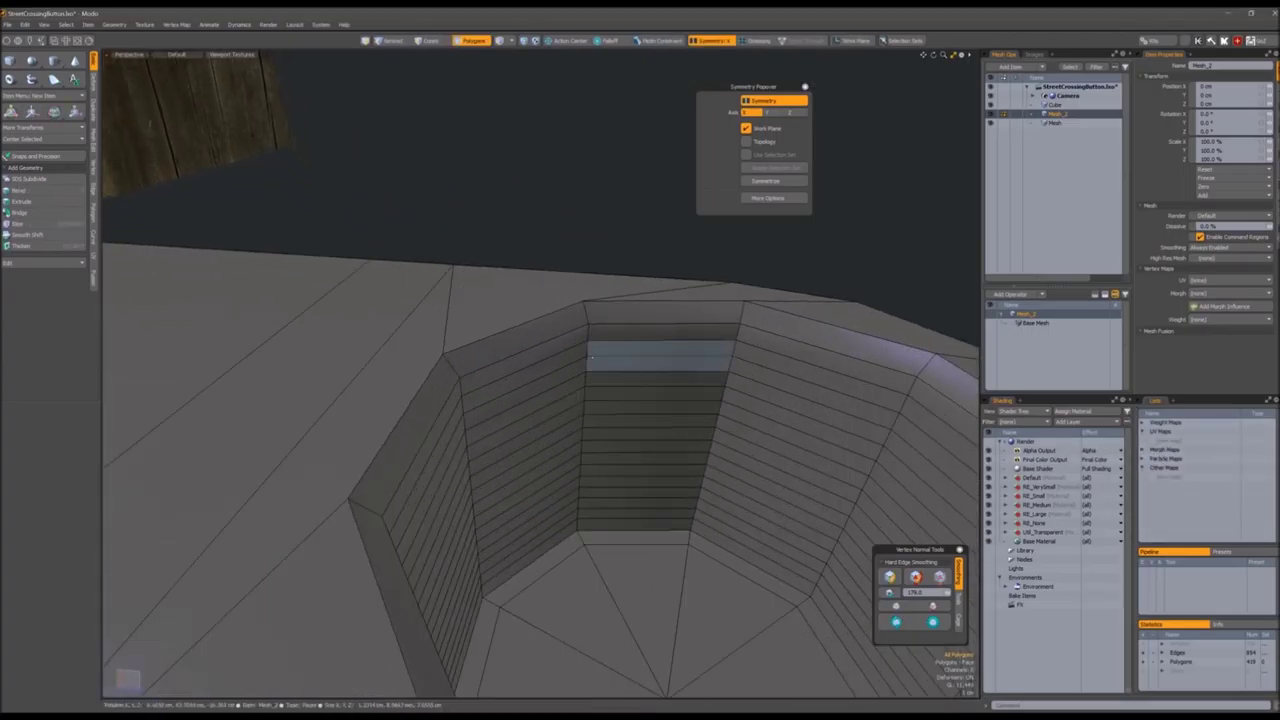
pyautogui.press('2')
pyautogui.doubleClick(590, 356)
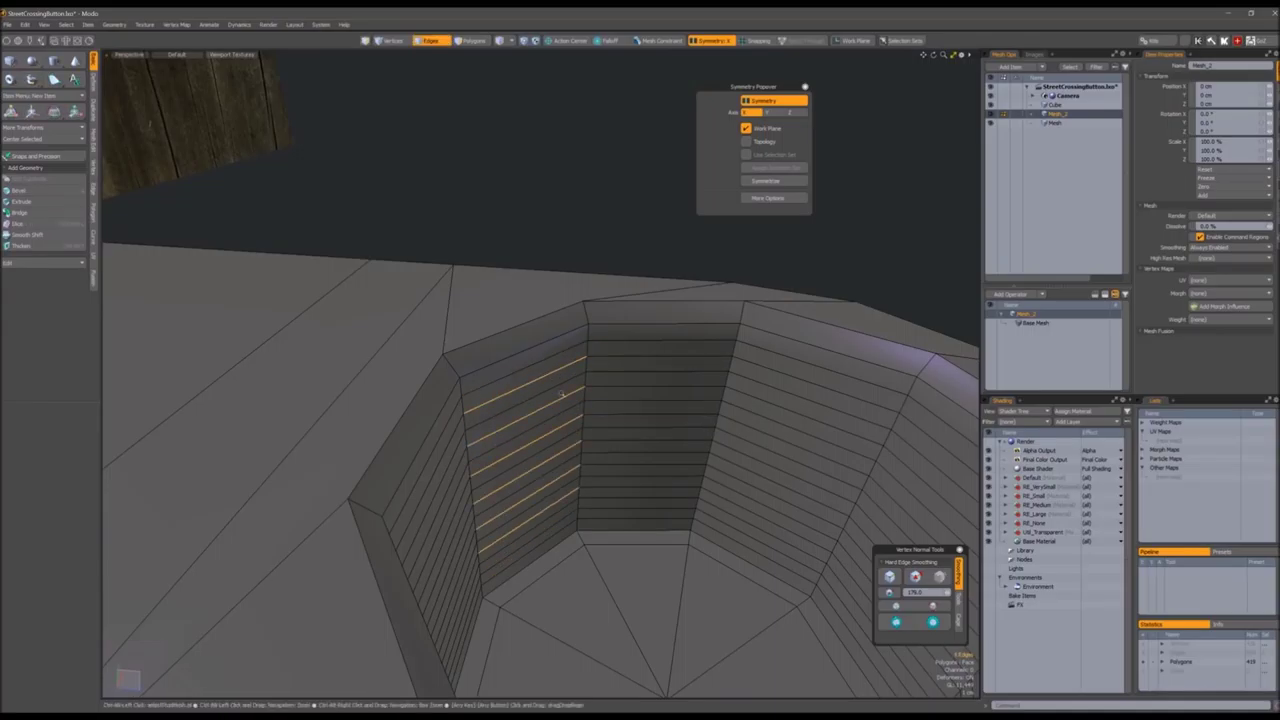
pyautogui.press('l')
pyautogui.keyDown('alt'); pyautogui.moveTo(560, 560); pyautogui.dragTo(627, 453); pyautogui.keyUp('alt')
pyautogui.press('r')
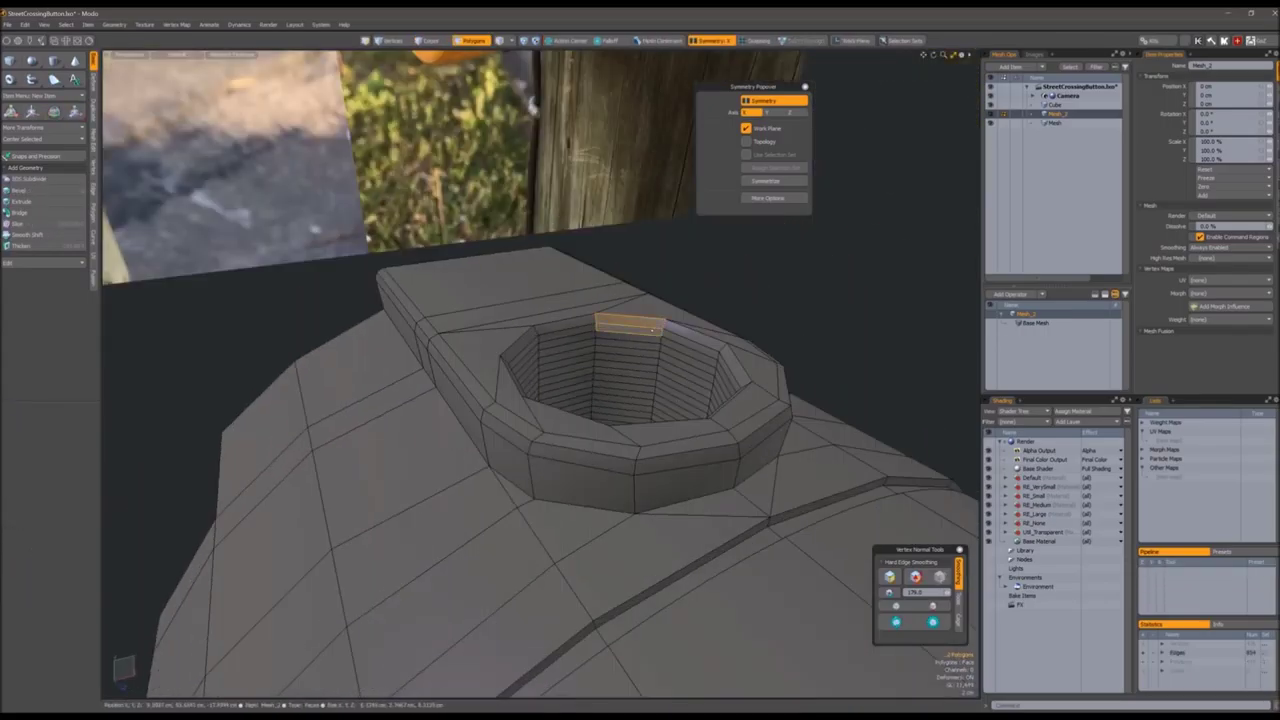
pyautogui.doubleClick(652, 338)
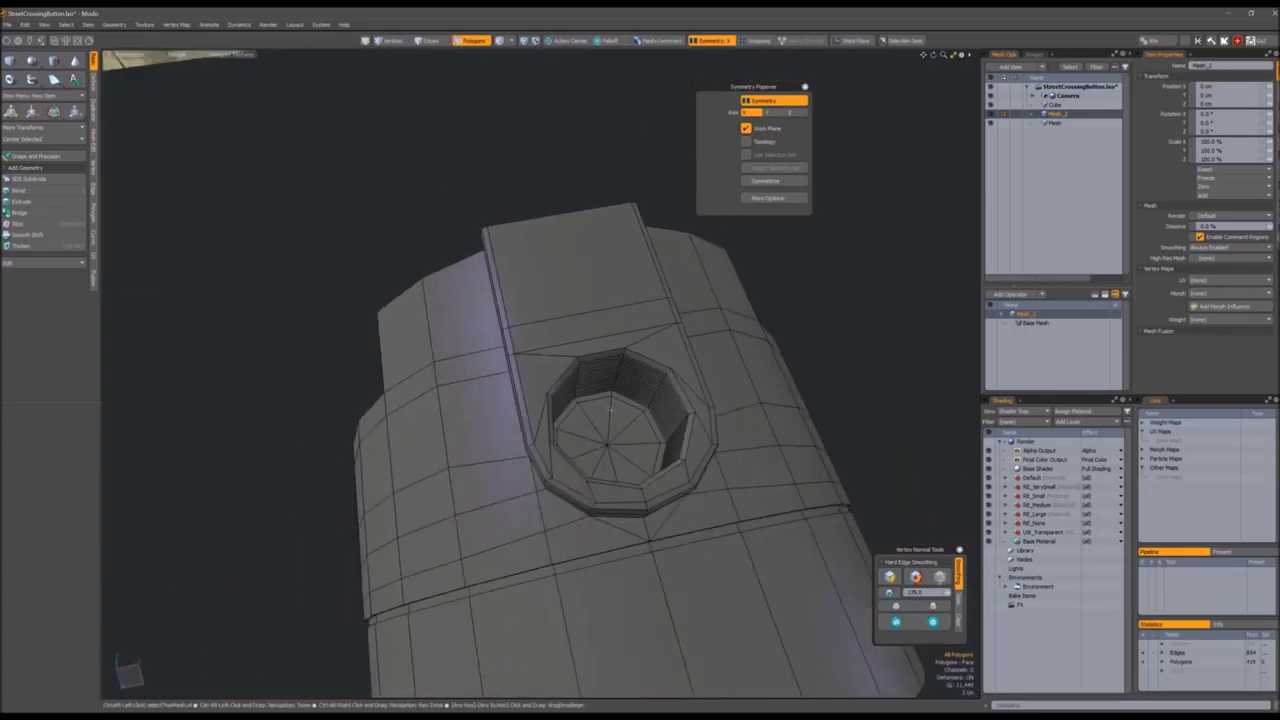
# Scale the selected well edge loops, close the symmetry settings, and clear the selection
pyautogui.keyDown('alt'); pyautogui.moveTo(600, 420); pyautogui.dragTo(600, 380); pyautogui.keyUp('alt')
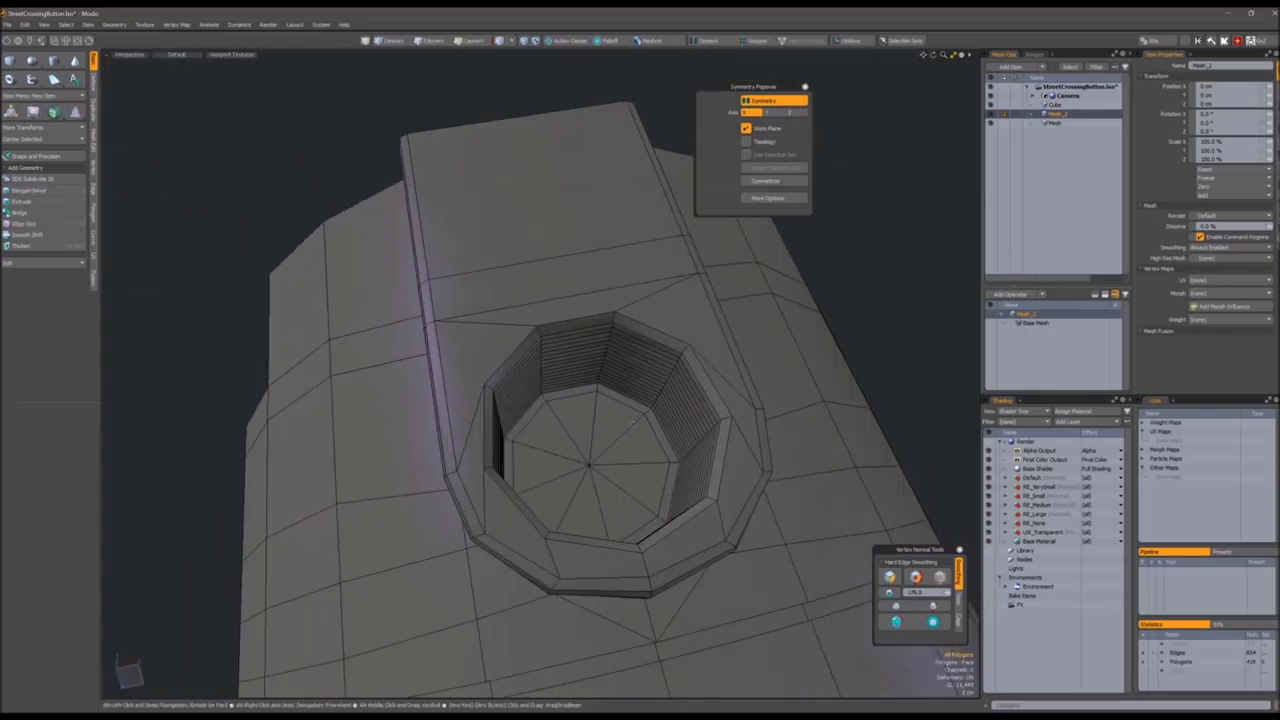
pyautogui.press('2')
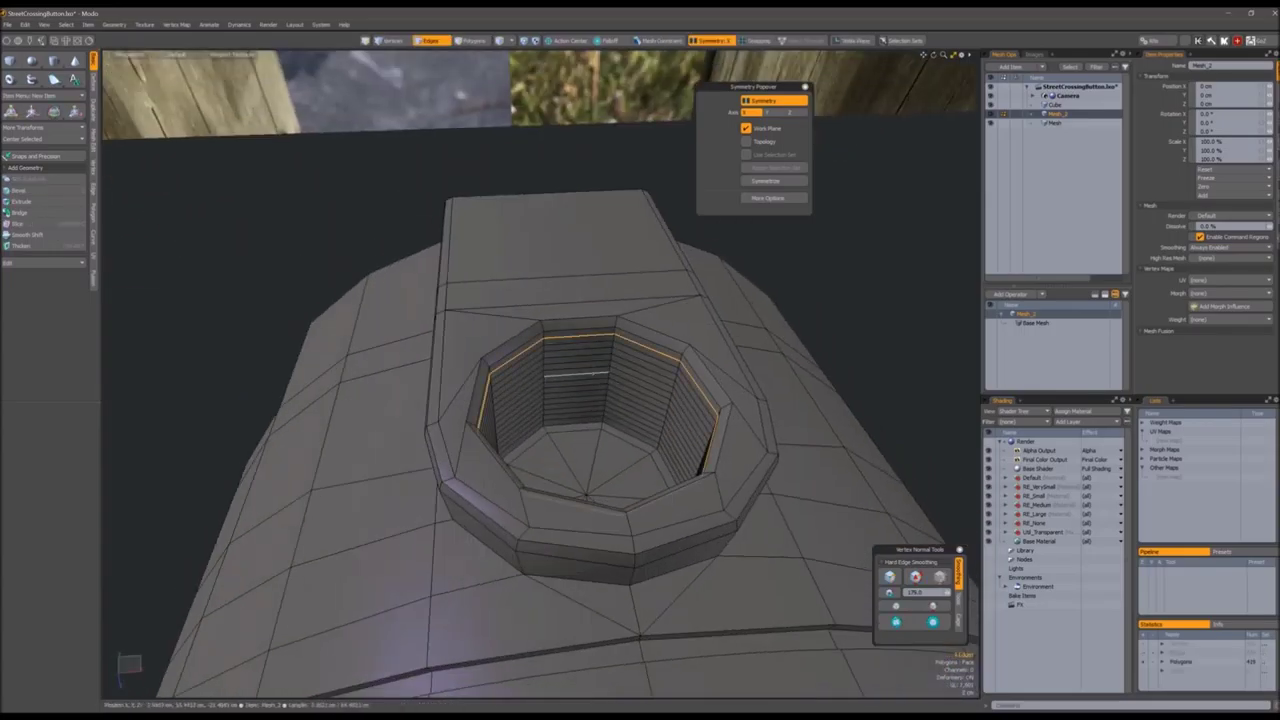
pyautogui.press('r')
pyautogui.keyDown('alt'); pyautogui.moveTo(600, 400); pyautogui.dragTo(420, 500); pyautogui.keyUp('alt')
pyautogui.press('y')
pyautogui.click(805, 88)
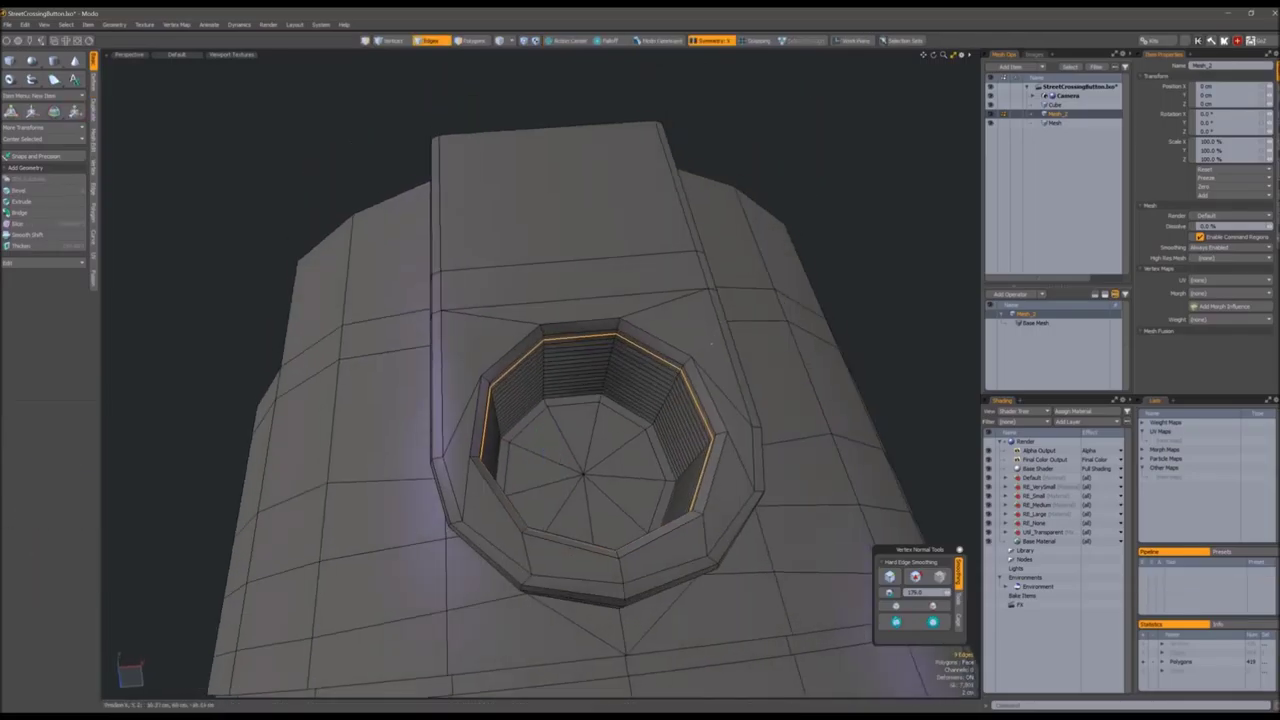
pyautogui.click(420, 500)
pyautogui.press('Escape')
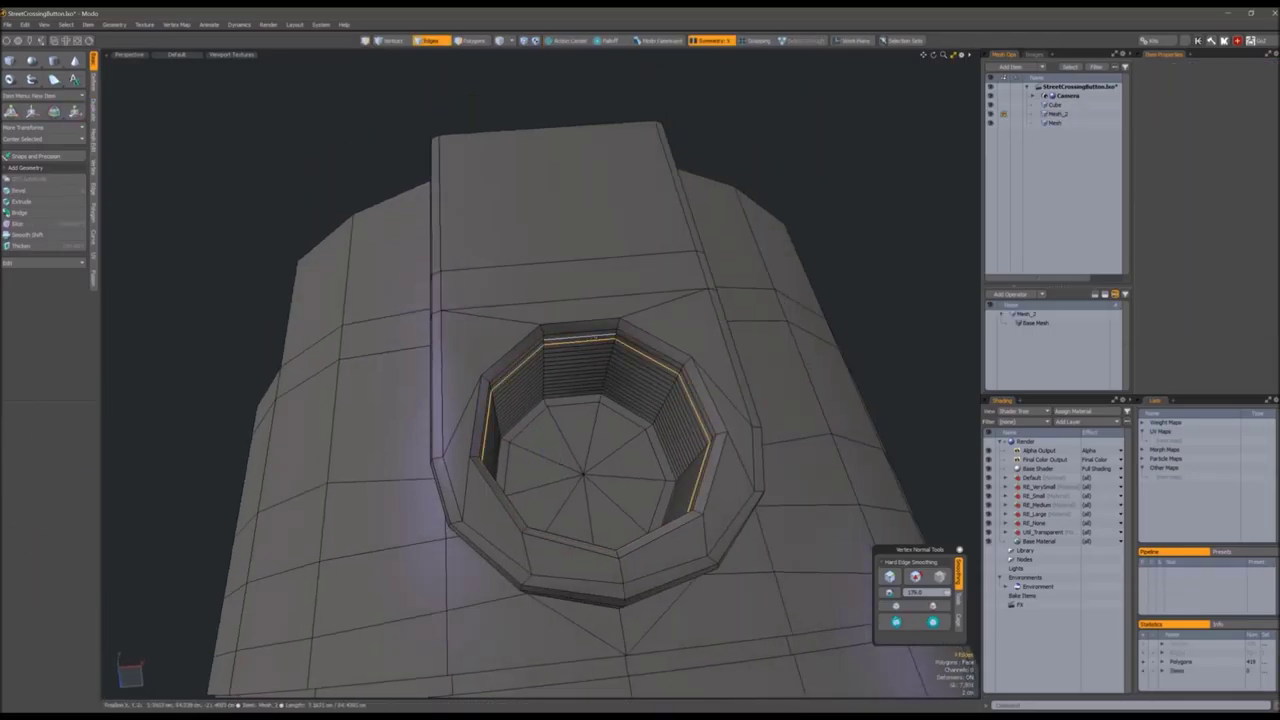
# Select another set of well edges, expand them to full loops, and scale them into thread ridges
pyautogui.keyDown('alt'); pyautogui.moveTo(497, 330); pyautogui.dragTo(497, 97); pyautogui.keyUp('alt')
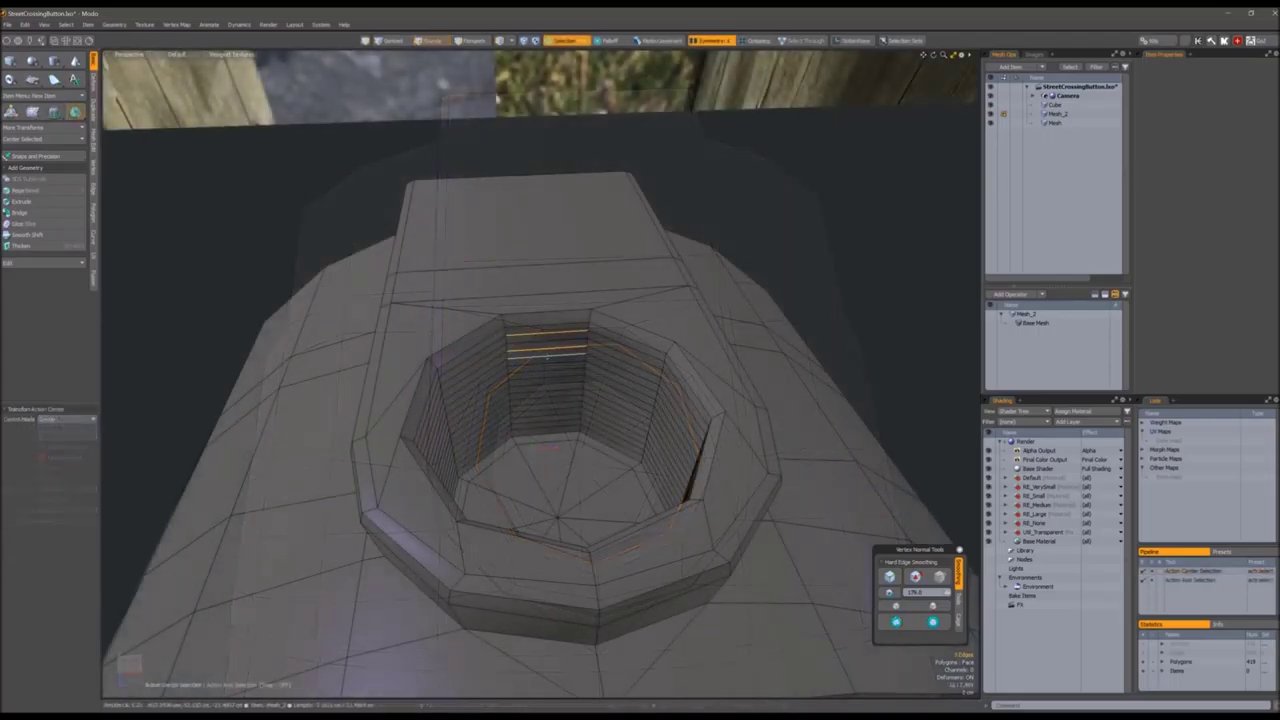
pyautogui.press('2')
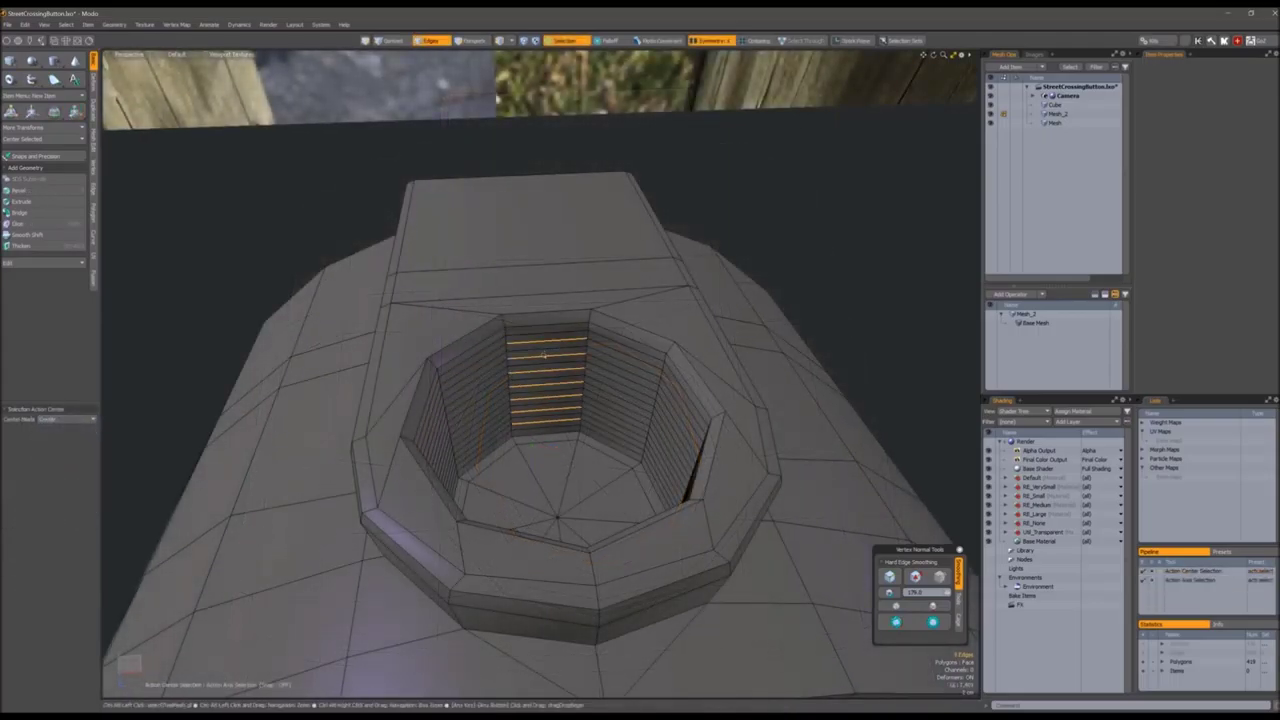
pyautogui.keyDown('alt'); pyautogui.moveTo(543, 355); pyautogui.dragTo(550, 395); pyautogui.keyUp('alt')
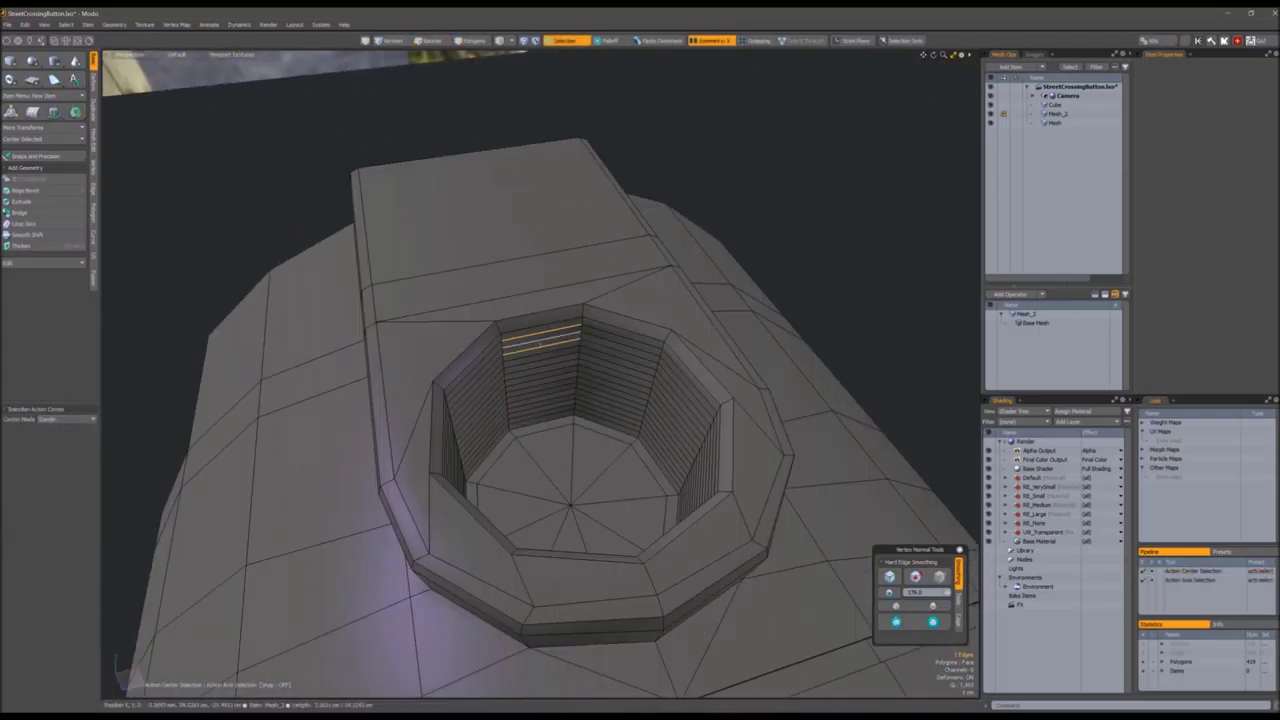
pyautogui.press('l')
pyautogui.keyDown('alt'); pyautogui.moveTo(541, 343); pyautogui.dragTo(575, 471); pyautogui.keyUp('alt')
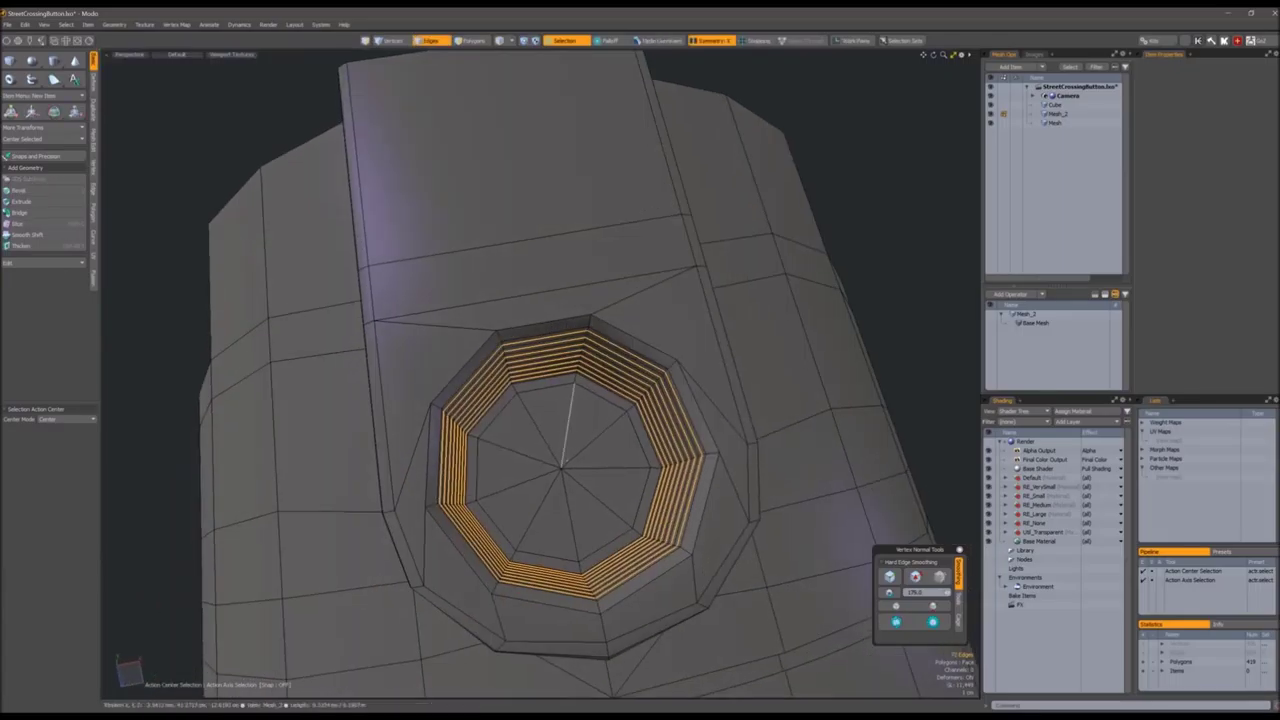
pyautogui.press('r')
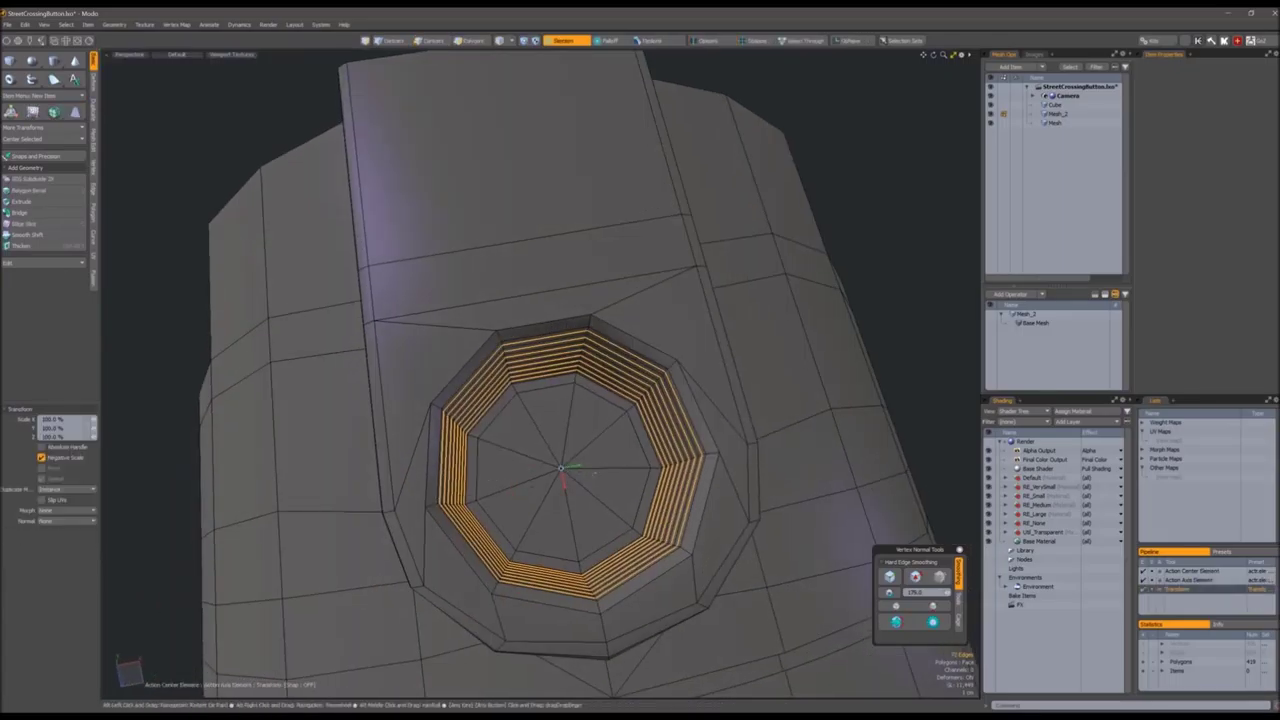
pyautogui.keyDown('alt'); pyautogui.moveTo(532, 488); pyautogui.dragTo(570, 535); pyautogui.keyUp('alt')
pyautogui.press('space')
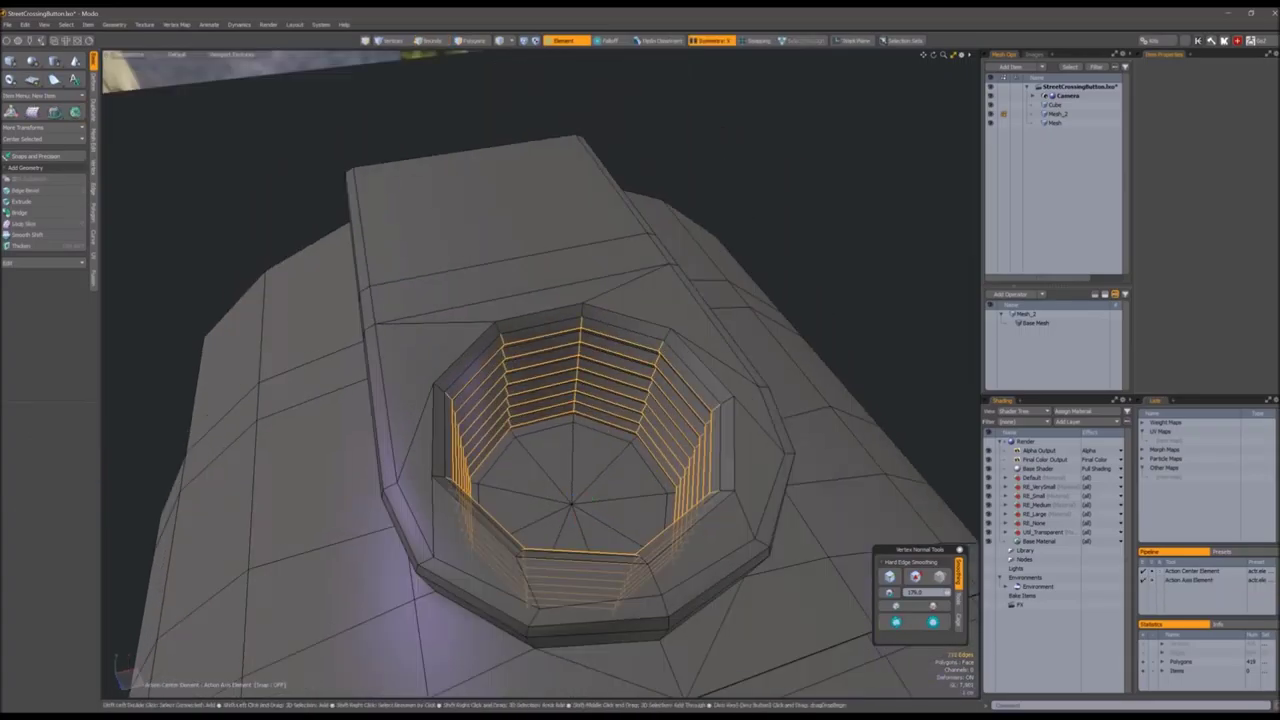
# Show the subdivided housing and pull back to see the underside bolt hole
pyautogui.press('2')
pyautogui.press('Tab')
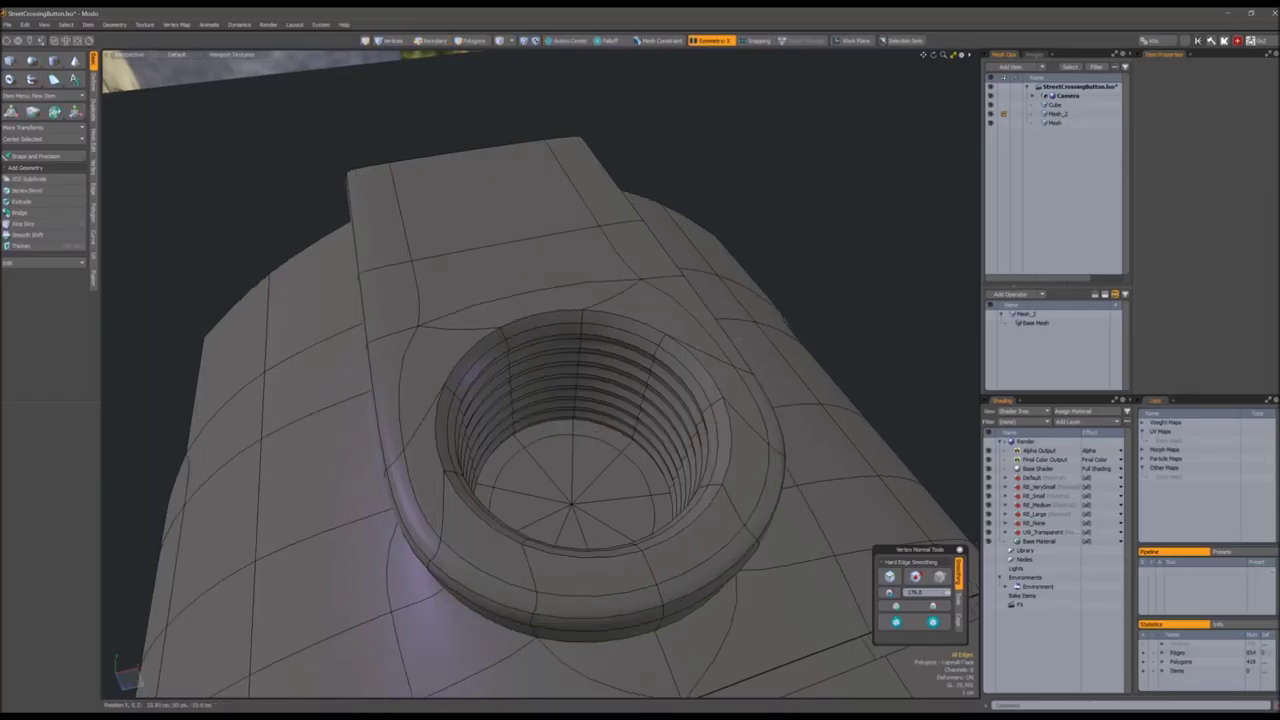
pyautogui.keyDown('alt'); pyautogui.moveTo(656, 368); pyautogui.dragTo(677, 455); pyautogui.keyUp('alt')
pyautogui.scroll(6, 600, 465)
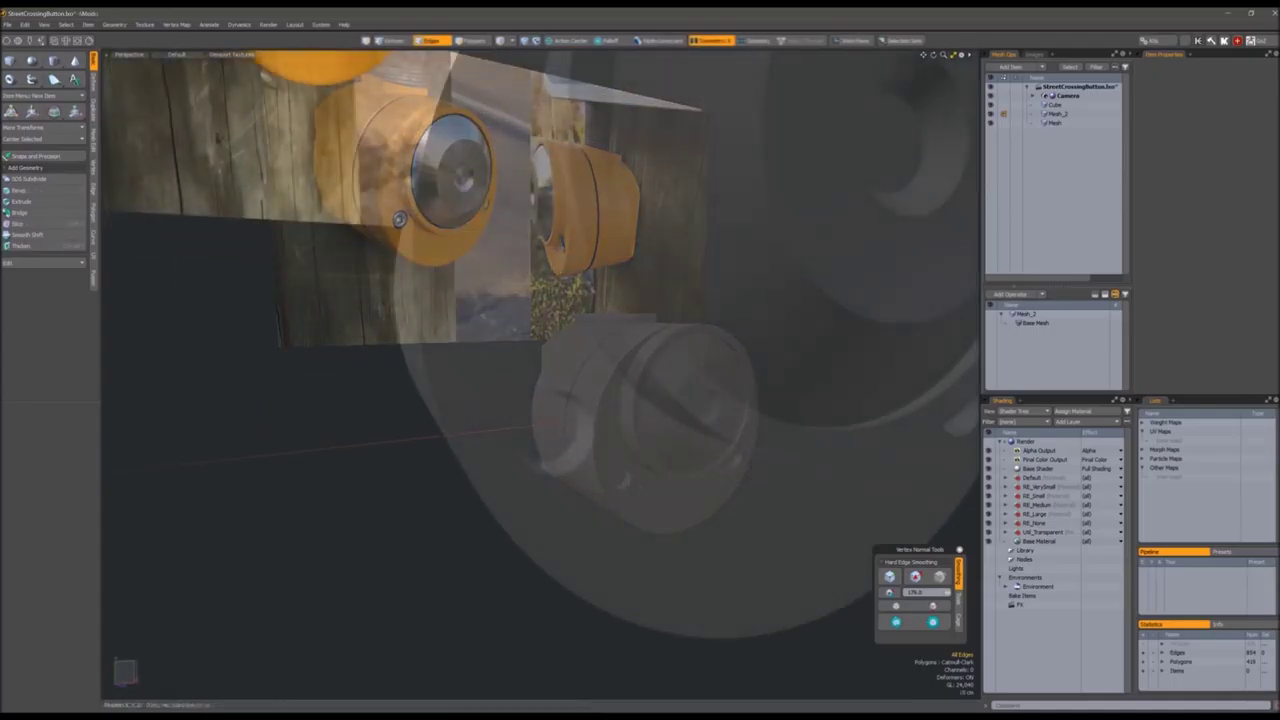
# Cut the bolt-hole disc polygons and paste them into a new mesh item
pyautogui.press('3')
pyautogui.click(534, 428)
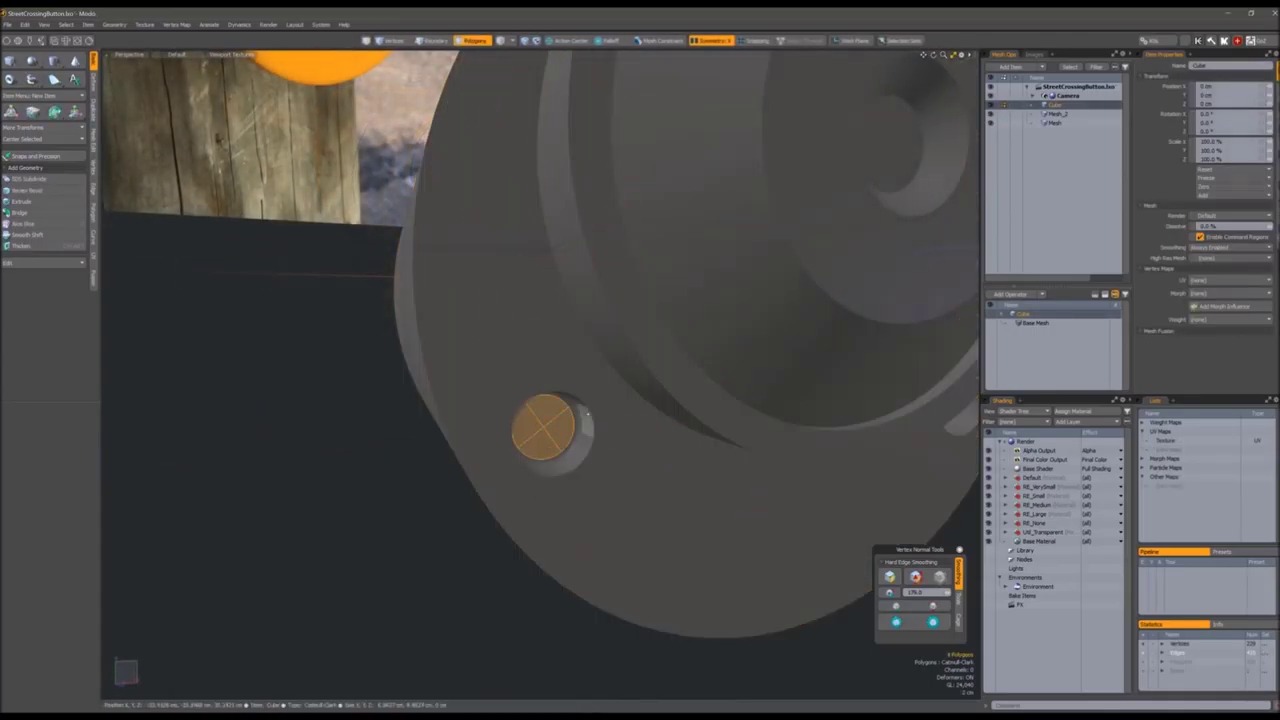
pyautogui.hotkey('ctrl', 'x')
pyautogui.press('n')
pyautogui.hotkey('ctrl', 'v')
pyautogui.keyDown('alt'); pyautogui.moveTo(588, 414); pyautogui.dragTo(562, 416); pyautogui.keyUp('alt')
pyautogui.press('y')
pyautogui.moveTo(665, 463)
pyautogui.keyDown('alt'); pyautogui.mouseDown()
pyautogui.moveTo(716, 475)
pyautogui.moveTo(666, 471)
pyautogui.mouseUp(); pyautogui.keyUp('alt')
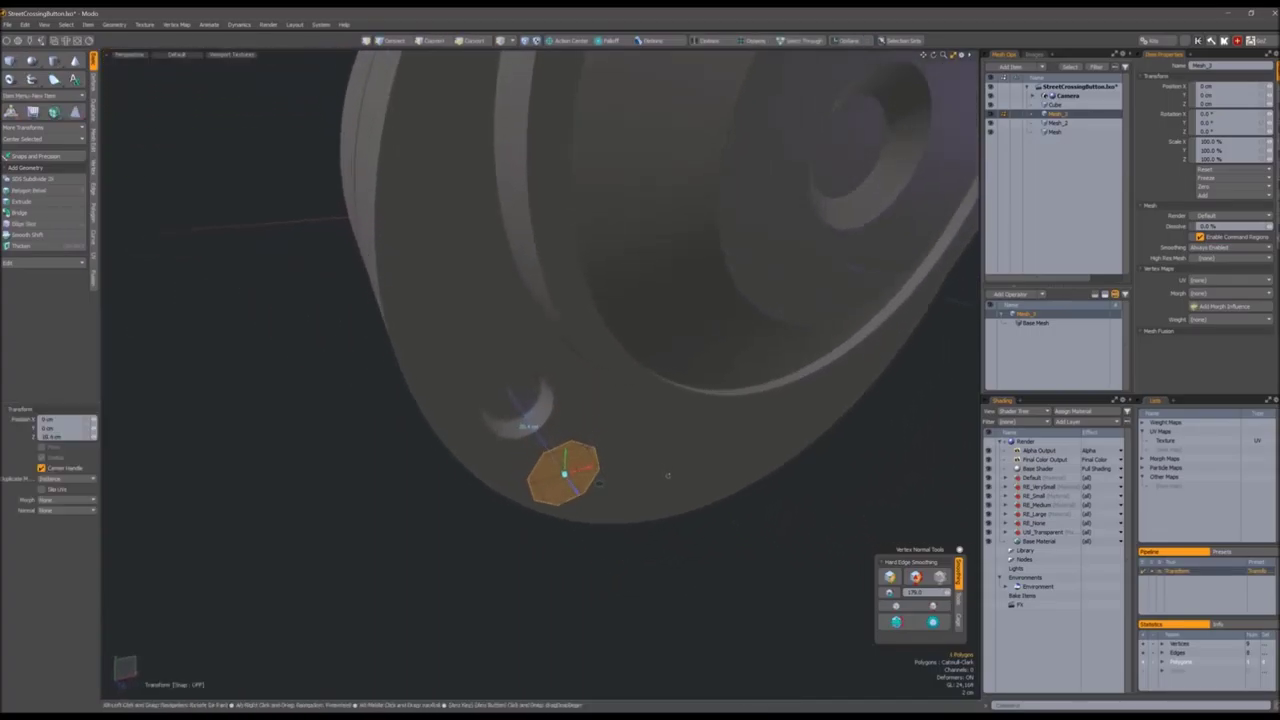
pyautogui.press('space')
# Fill the octagon edge loop with a polygon, delete it, then select the polygon inside the bolt hole
pyautogui.press('2')
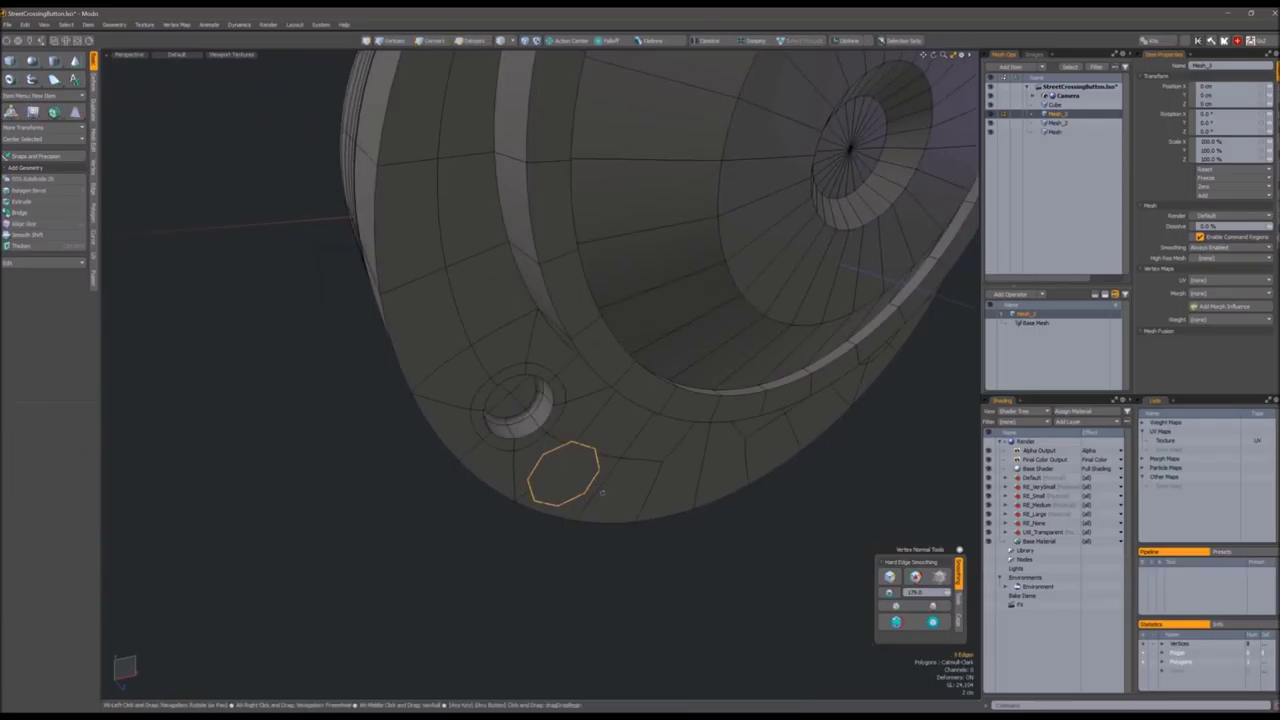
pyautogui.moveTo(566, 458)
pyautogui.keyDown('alt'); pyautogui.mouseDown()
pyautogui.moveTo(554, 465)
pyautogui.moveTo(577, 440)
pyautogui.mouseUp(); pyautogui.keyUp('alt')
pyautogui.press('3')
pyautogui.press('2')
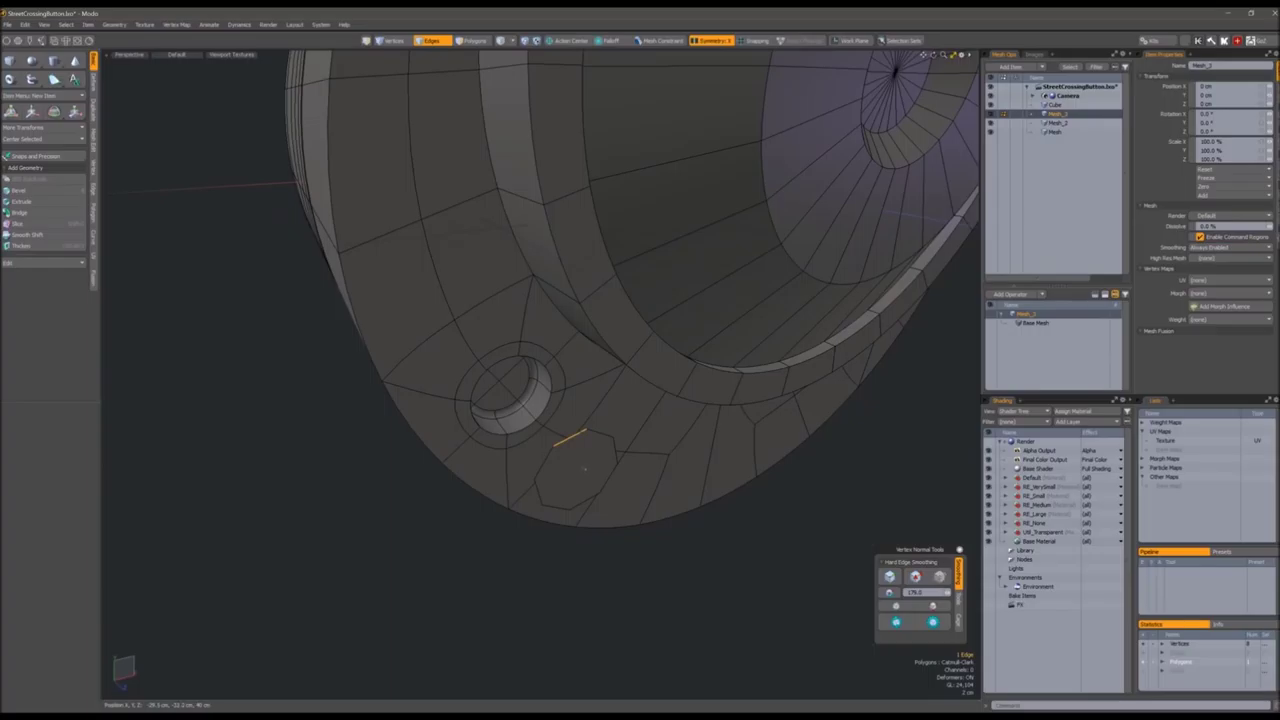
pyautogui.keyDown('alt'); pyautogui.moveTo(586, 465); pyautogui.dragTo(553, 418); pyautogui.keyUp('alt')
pyautogui.press('3')
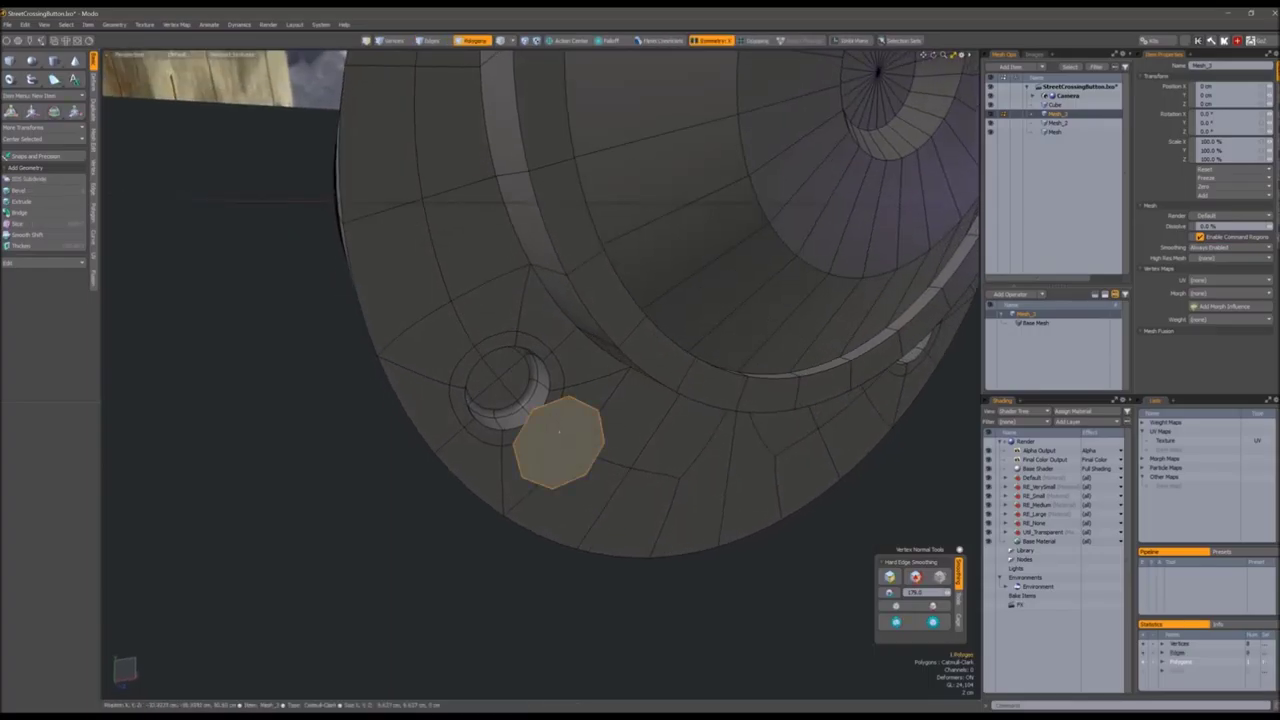
pyautogui.press('Delete')
pyautogui.click(503, 390)
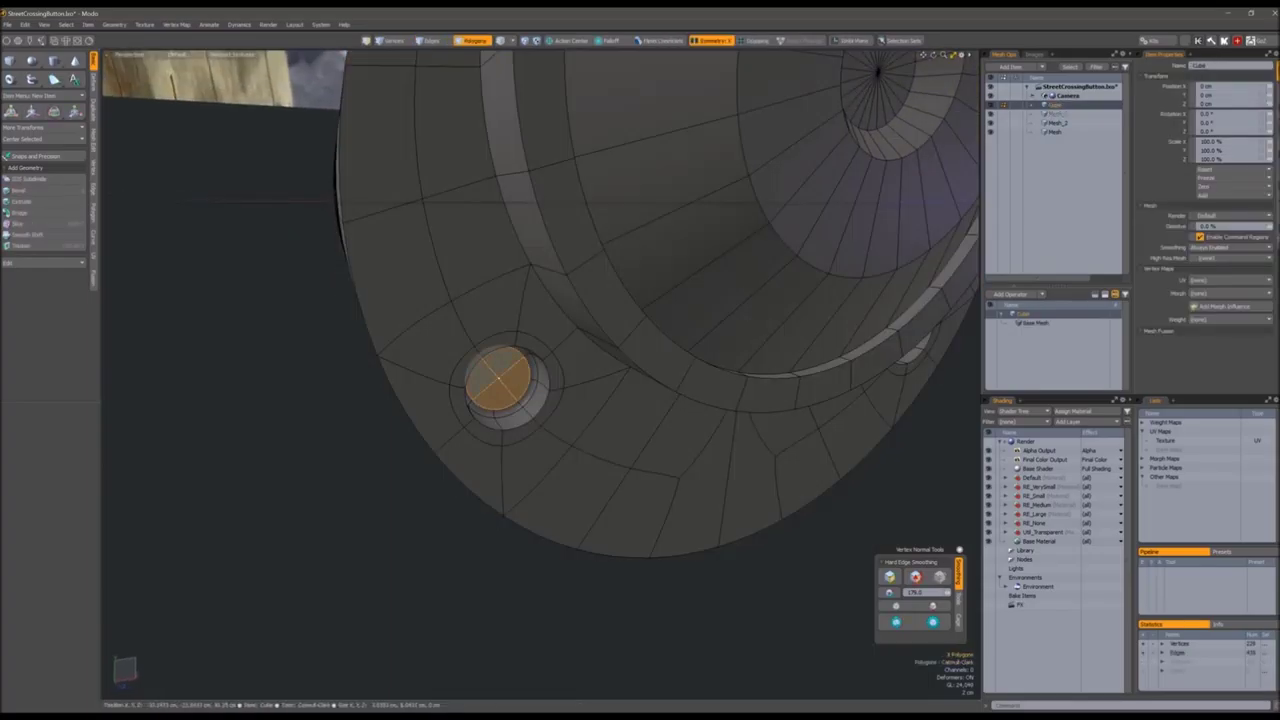
# Draw a trial cylinder beside the housing, then delete it and undo back to the disc
pyautogui.press('c')
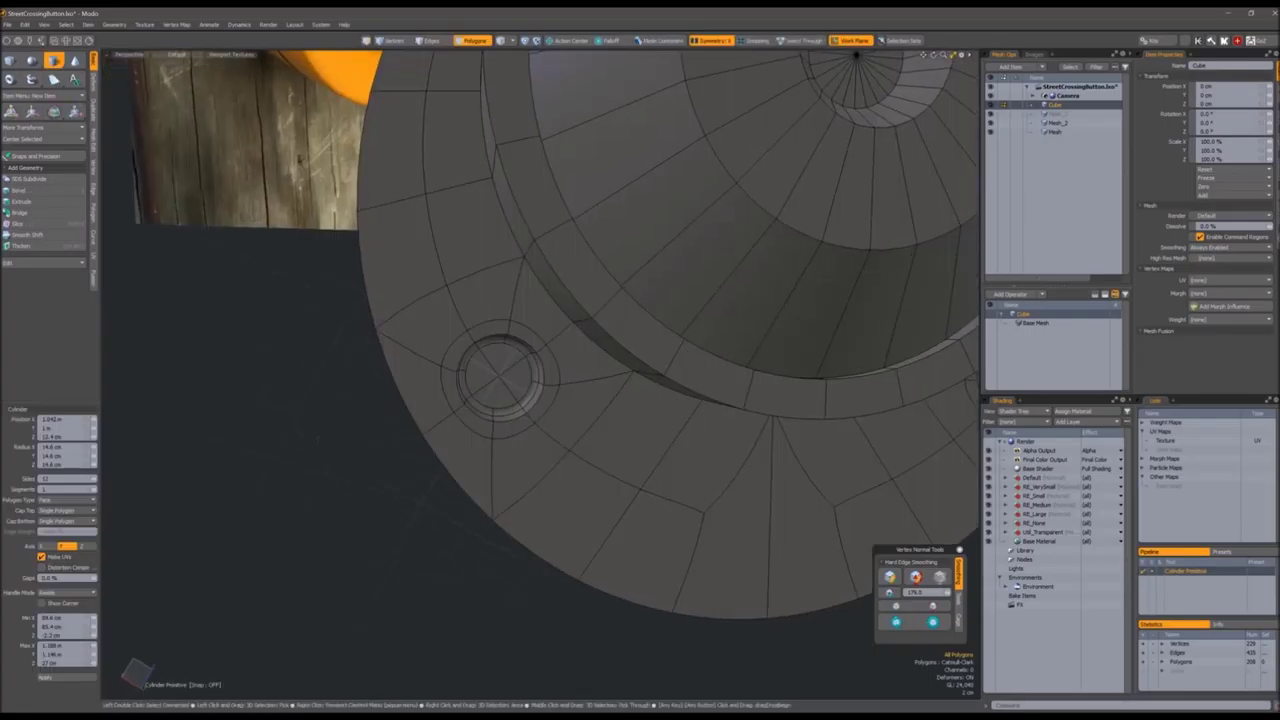
pyautogui.moveTo(327, 397); pyautogui.dragTo(520, 340)
pyautogui.click(554, 504)
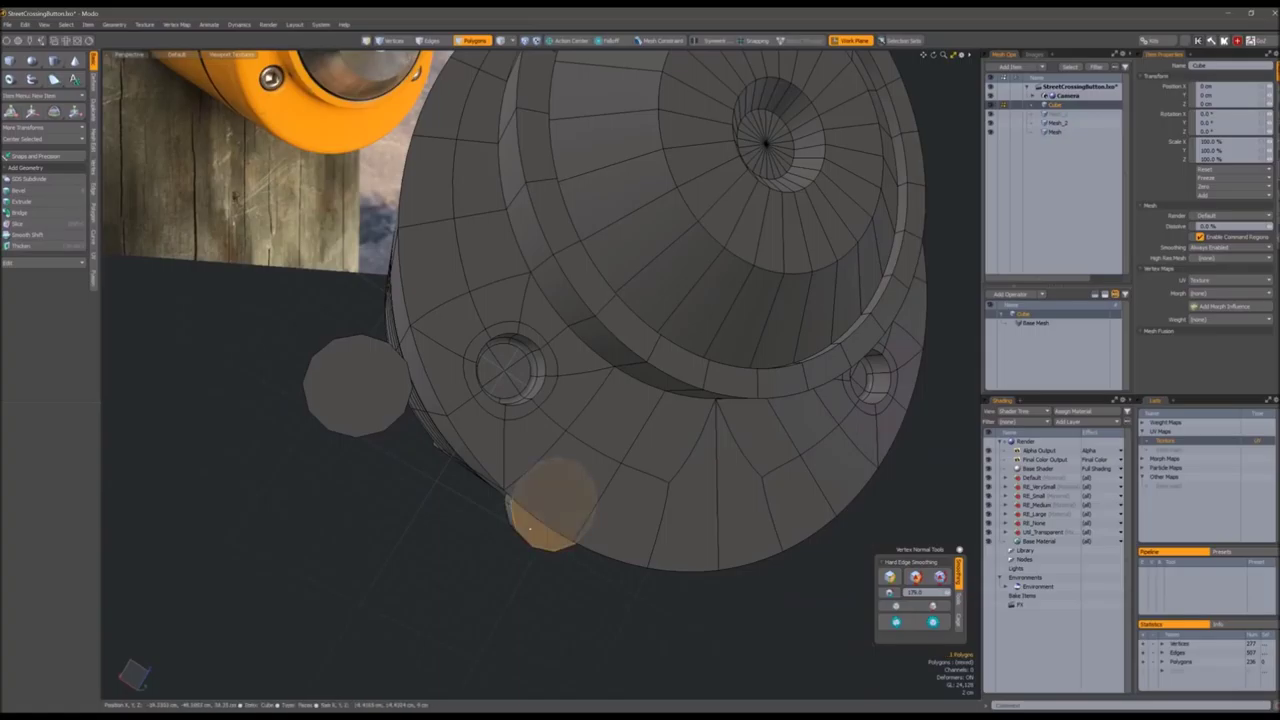
pyautogui.scroll(5, 460, 443)
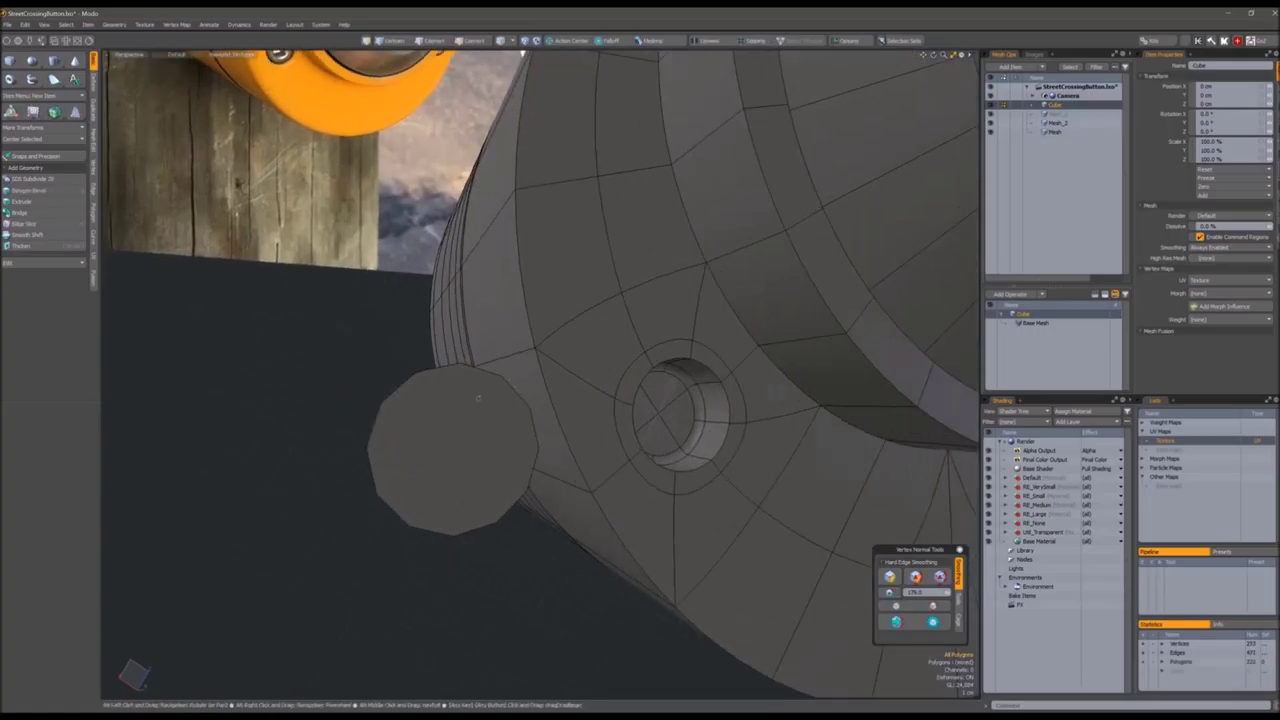
pyautogui.press('3')
pyautogui.keyDown('alt'); pyautogui.moveTo(437, 416); pyautogui.dragTo(458, 443); pyautogui.keyUp('alt')
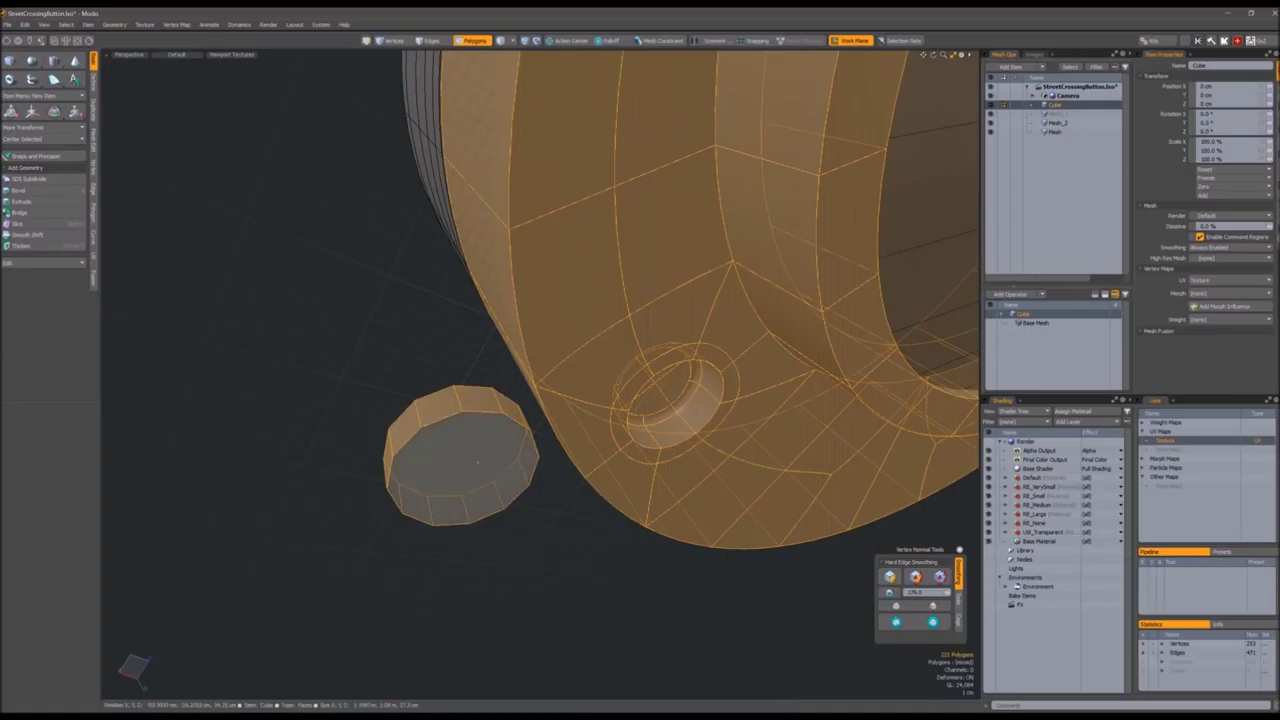
pyautogui.click(459, 455)
pyautogui.keyDown('alt'); pyautogui.moveTo(459, 455); pyautogui.dragTo(513, 436); pyautogui.keyUp('alt')
pyautogui.press('Delete')
pyautogui.scroll(-5, 561, 478)
pyautogui.hotkey('ctrl', 'z')
# Pick the hole polygon from the list of overlapping elements under the disc
pyautogui.rightClick(503, 490)
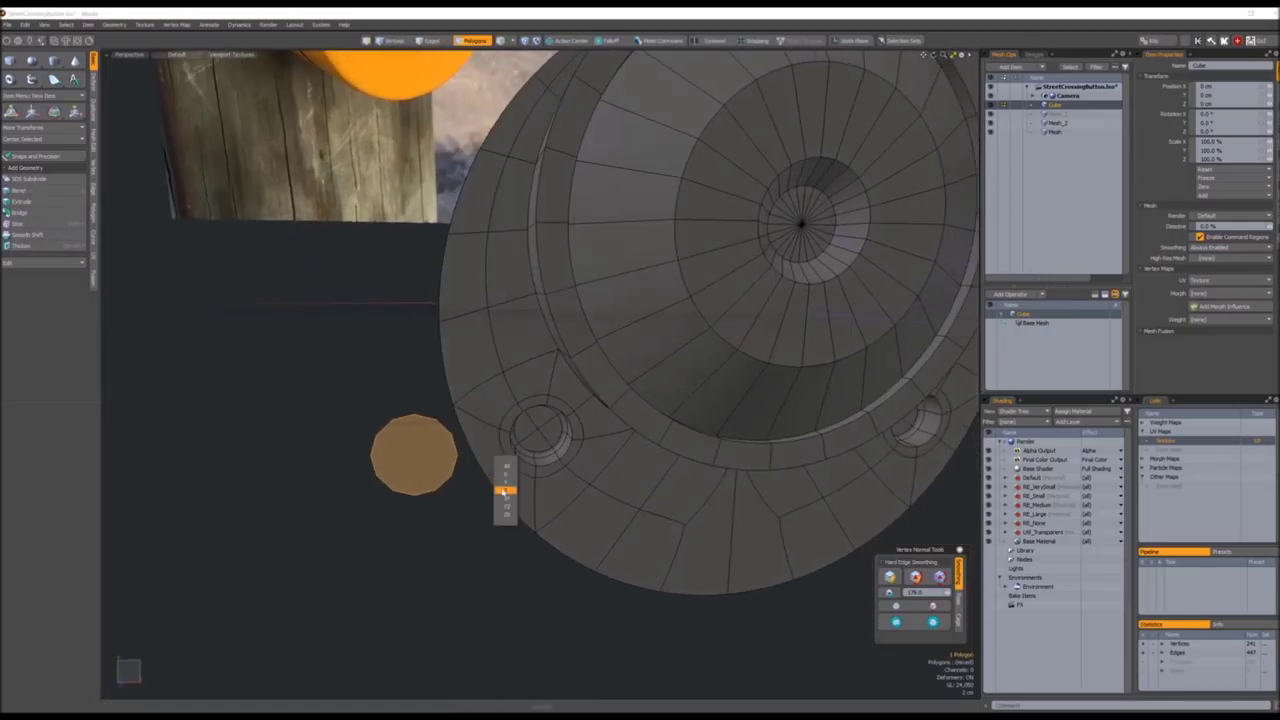
pyautogui.click(508, 474)
pyautogui.keyDown('alt'); pyautogui.moveTo(666, 294); pyautogui.dragTo(410, 452); pyautogui.keyUp('alt')
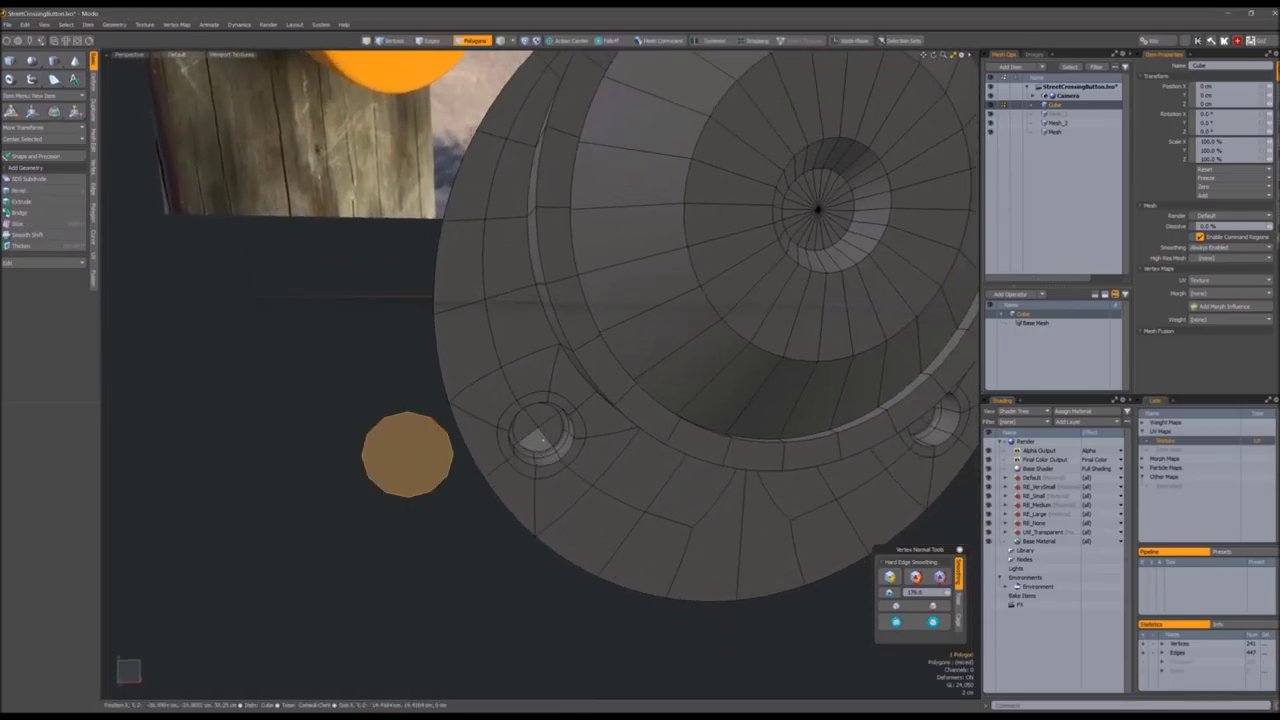
pyautogui.click(538, 428)
pyautogui.click(458, 446)
pyautogui.rightClick(450, 455)
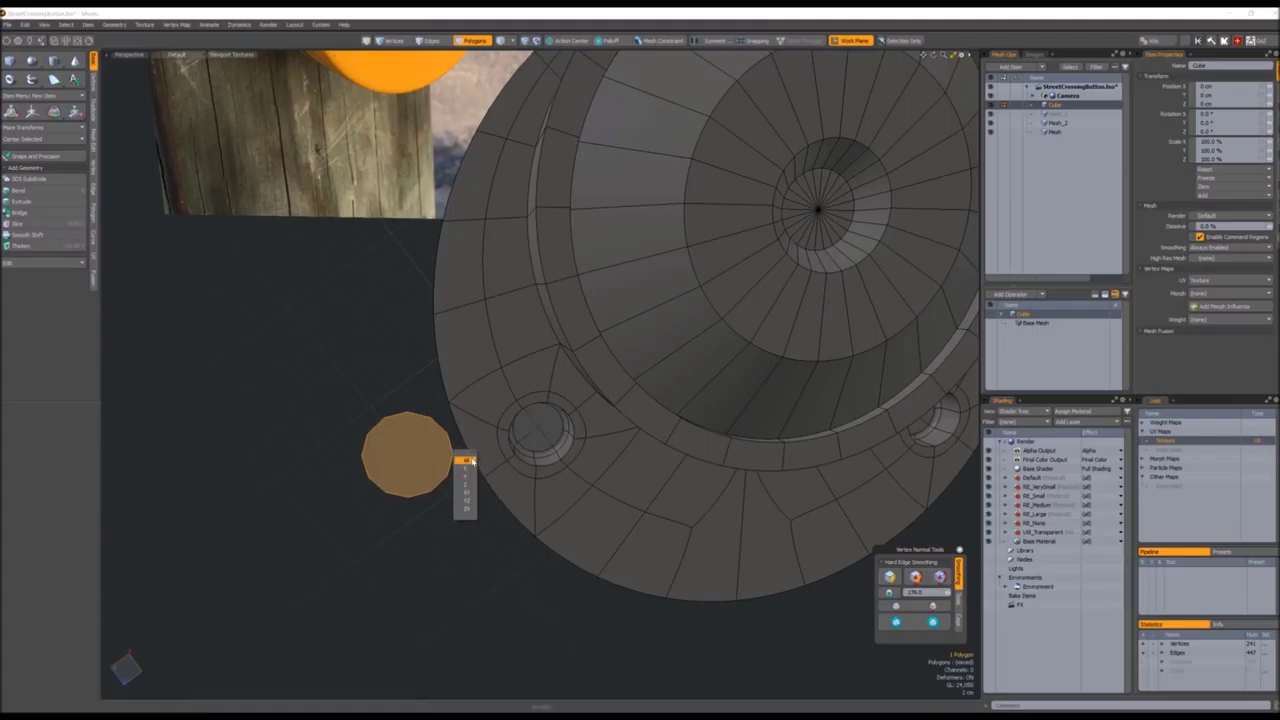
pyautogui.click(472, 466)
pyautogui.keyDown('alt'); pyautogui.moveTo(472, 466); pyautogui.dragTo(548, 432); pyautogui.keyUp('alt')
# Frame the hole polygon and scale it down to 54.5%
pyautogui.press('w')
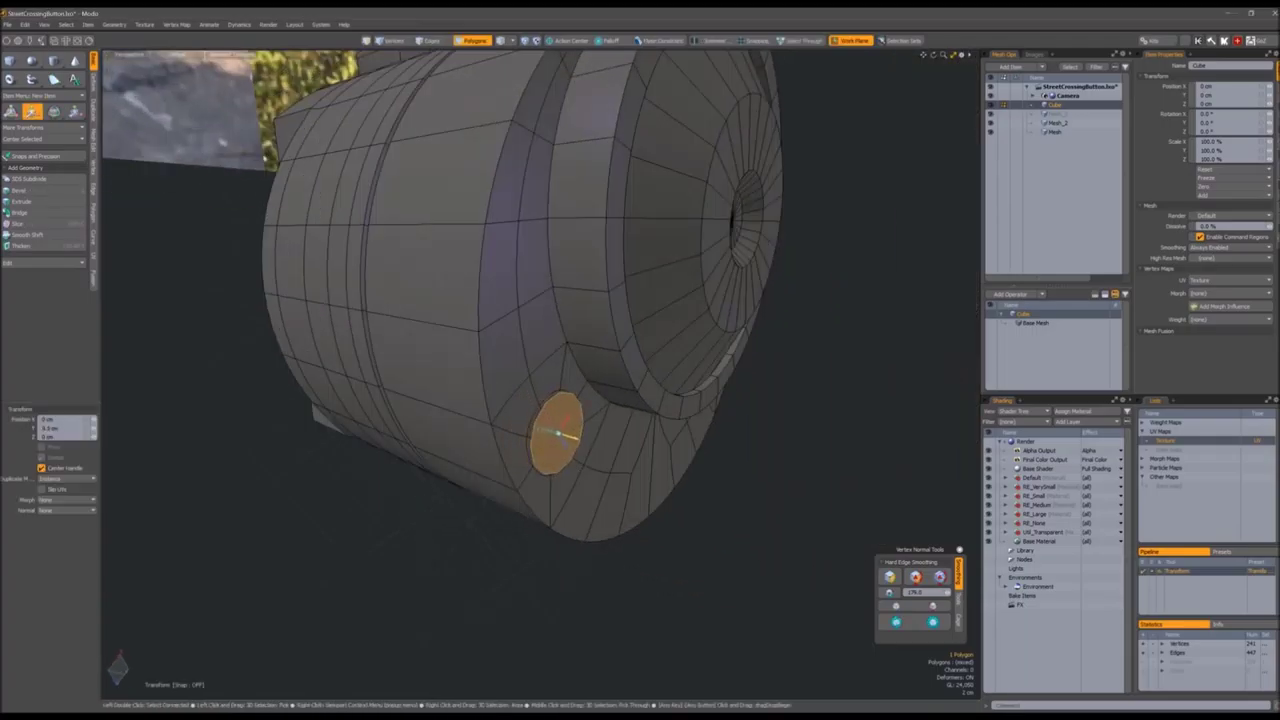
pyautogui.hotkey('shift', 'a')
pyautogui.press('r')
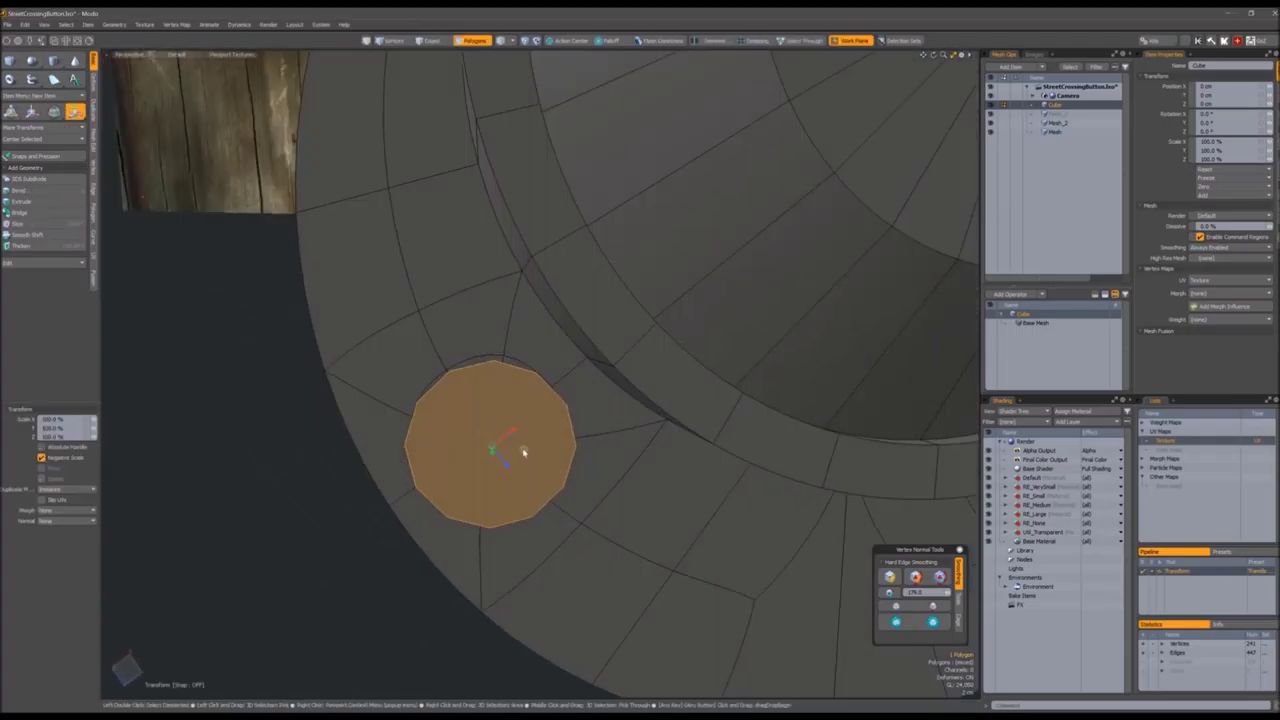
pyautogui.moveTo(523, 452); pyautogui.dragTo(603, 461)
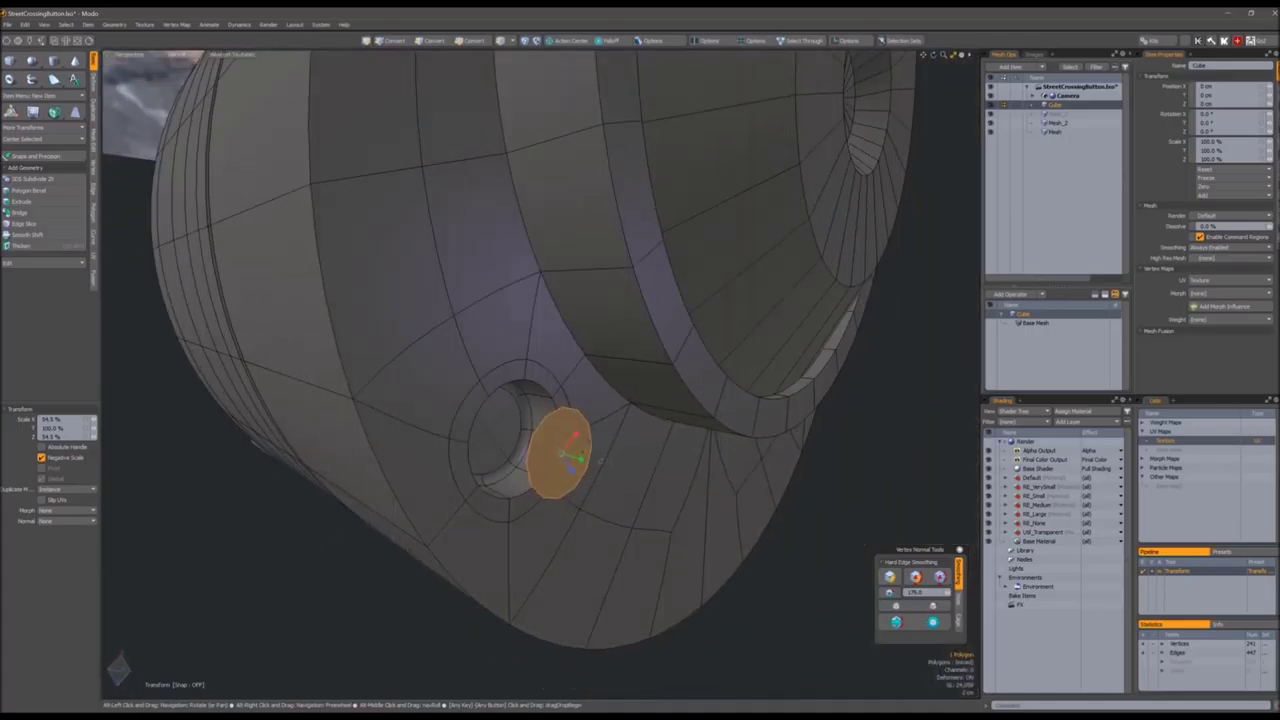
pyautogui.press('space')
# Extrude the disc into a screw head, Edge Bevel its rim, and Polygon Bevel an inset cap
pyautogui.hotkey('shift', 'x')
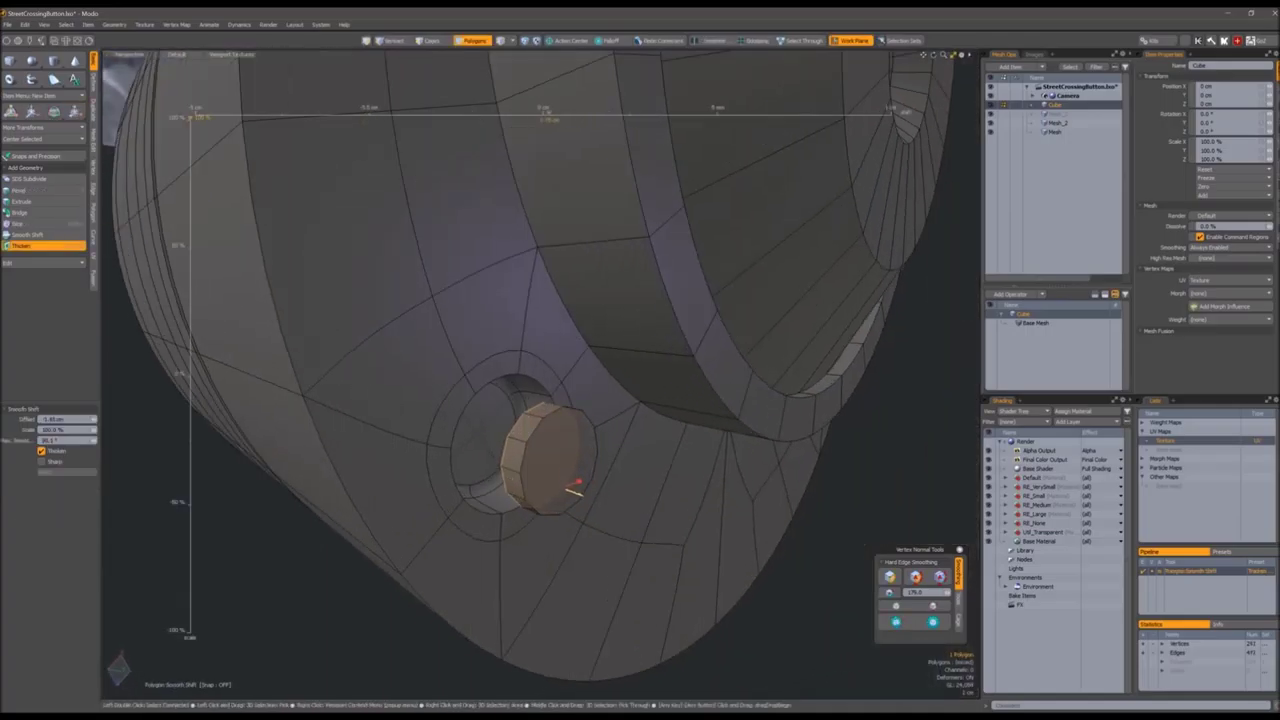
pyautogui.press('2')
pyautogui.press('b')
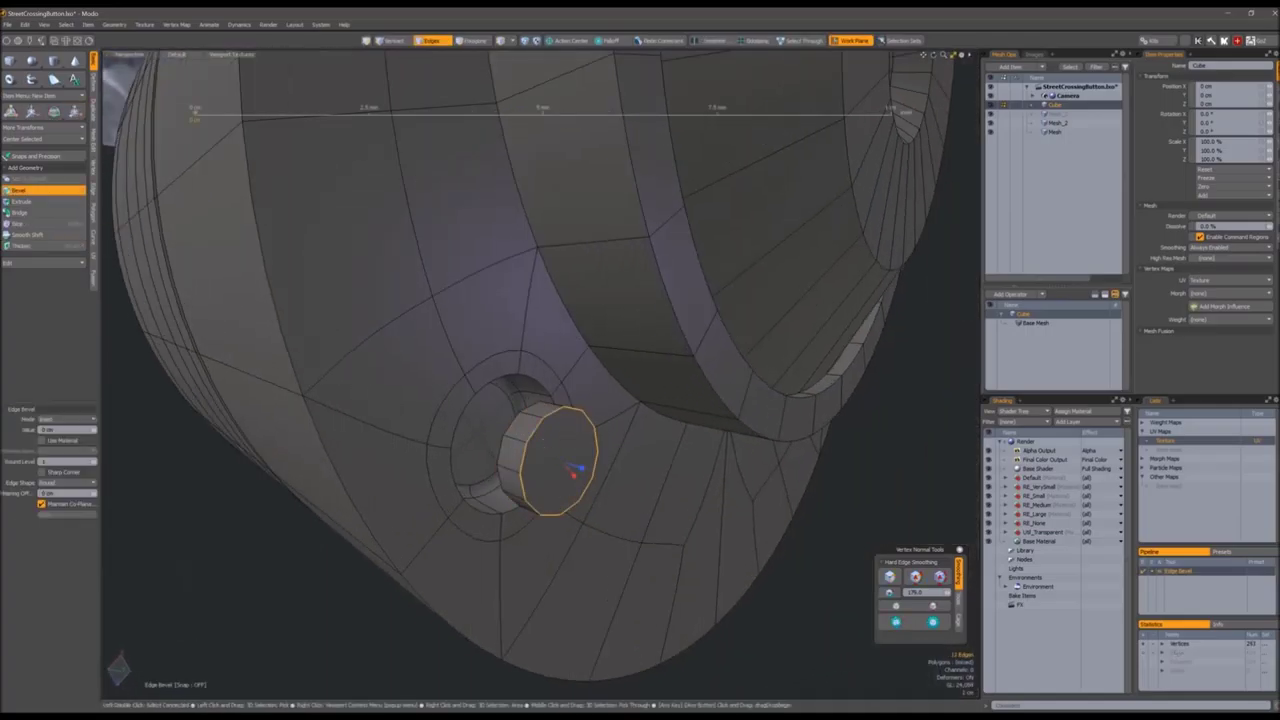
pyautogui.keyDown('alt'); pyautogui.moveTo(575, 470); pyautogui.dragTo(520, 457); pyautogui.keyUp('alt')
pyautogui.press('3')
pyautogui.press('b')
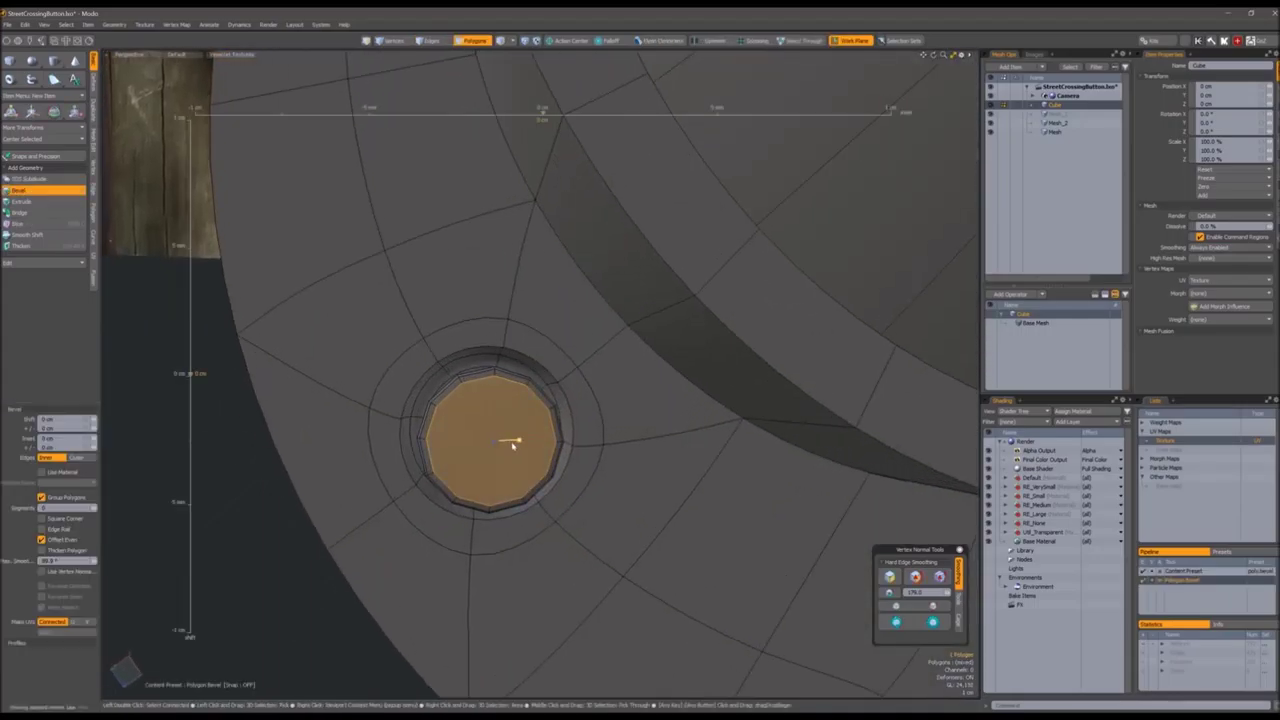
pyautogui.moveTo(698, 373); pyautogui.dragTo(437, 373)
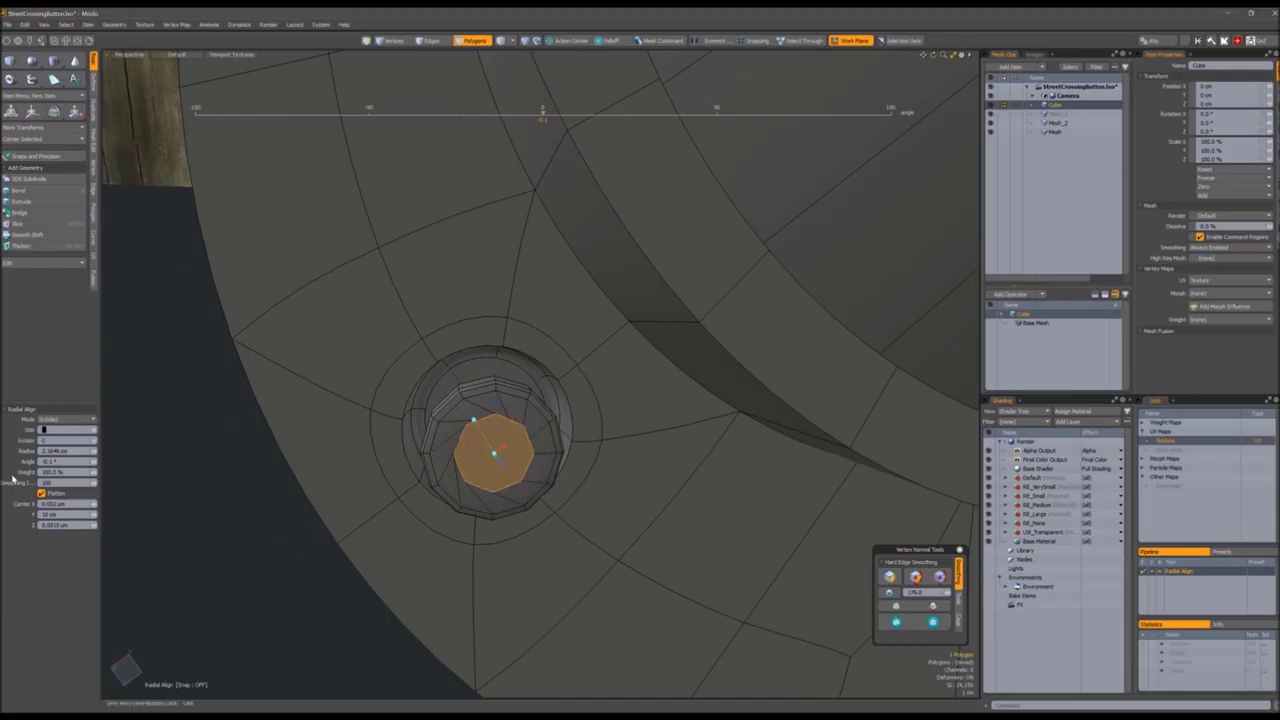
# Finish rounding the inset face and bevel the hexagon face down into a socket
pyautogui.scroll(-2, 490, 450)
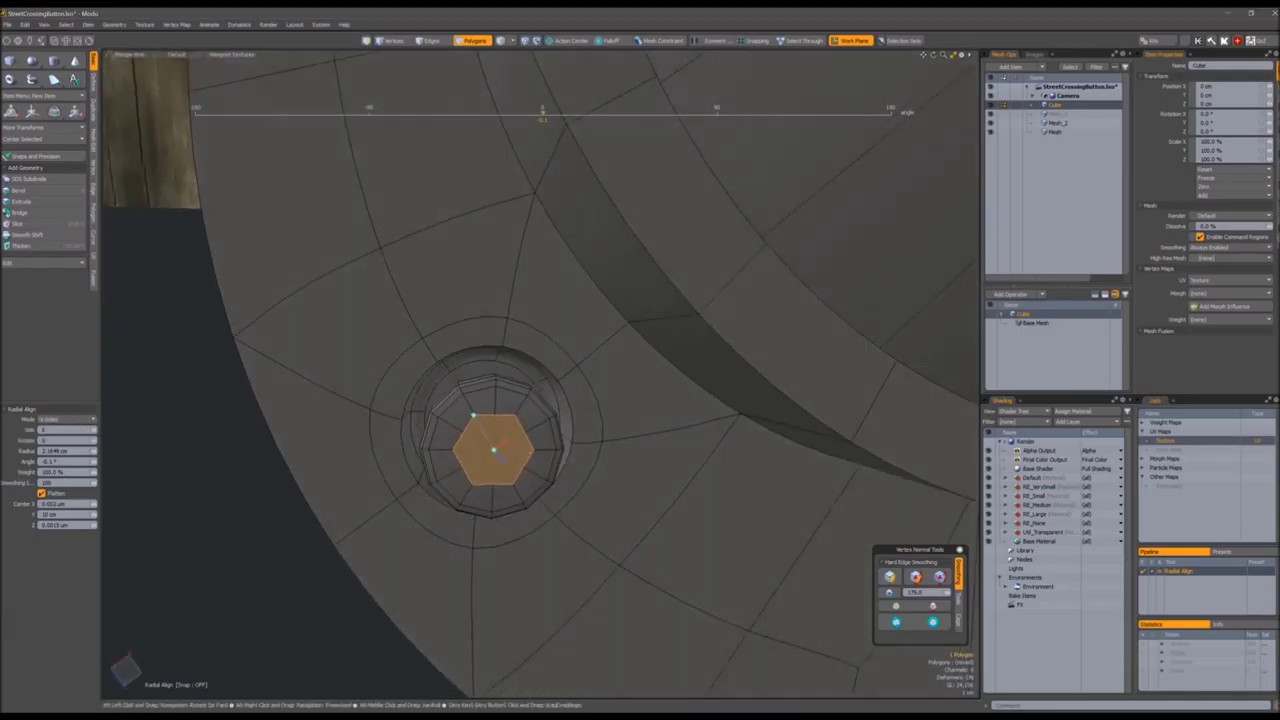
pyautogui.press('q')
pyautogui.keyDown('alt'); pyautogui.moveTo(530, 490); pyautogui.dragTo(553, 468); pyautogui.keyUp('alt')
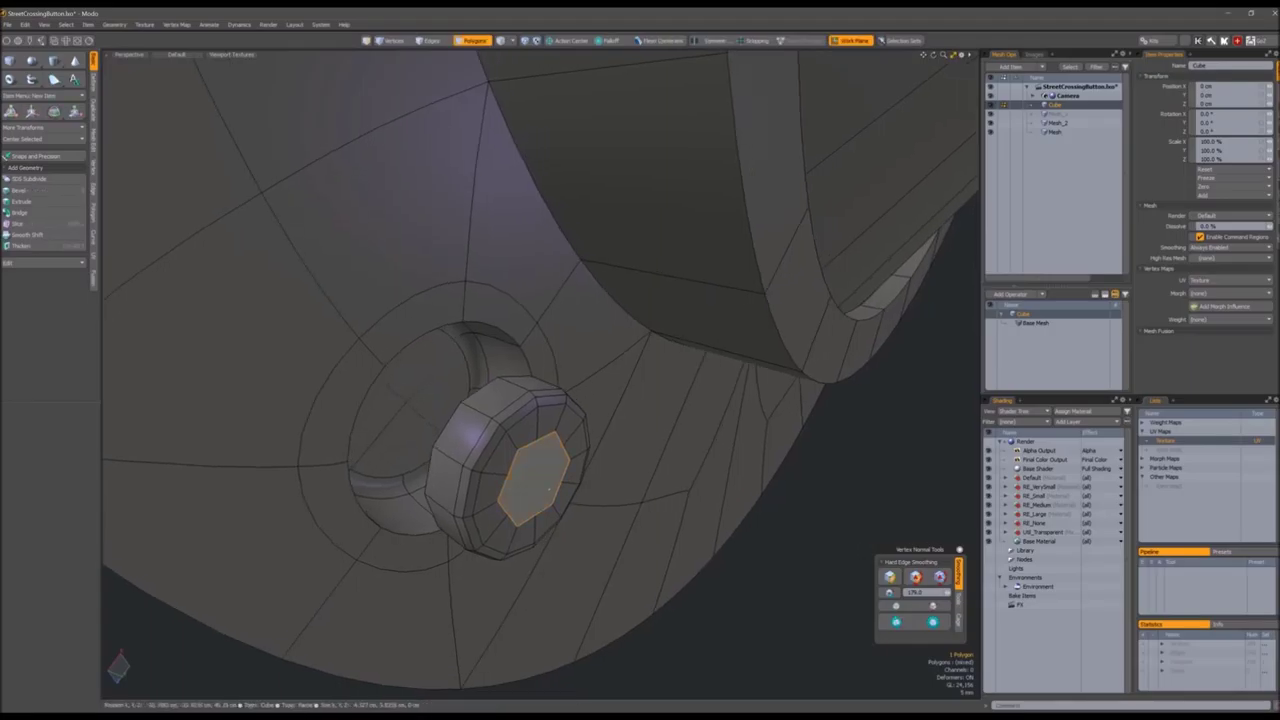
pyautogui.press('b')
pyautogui.click(552, 468)
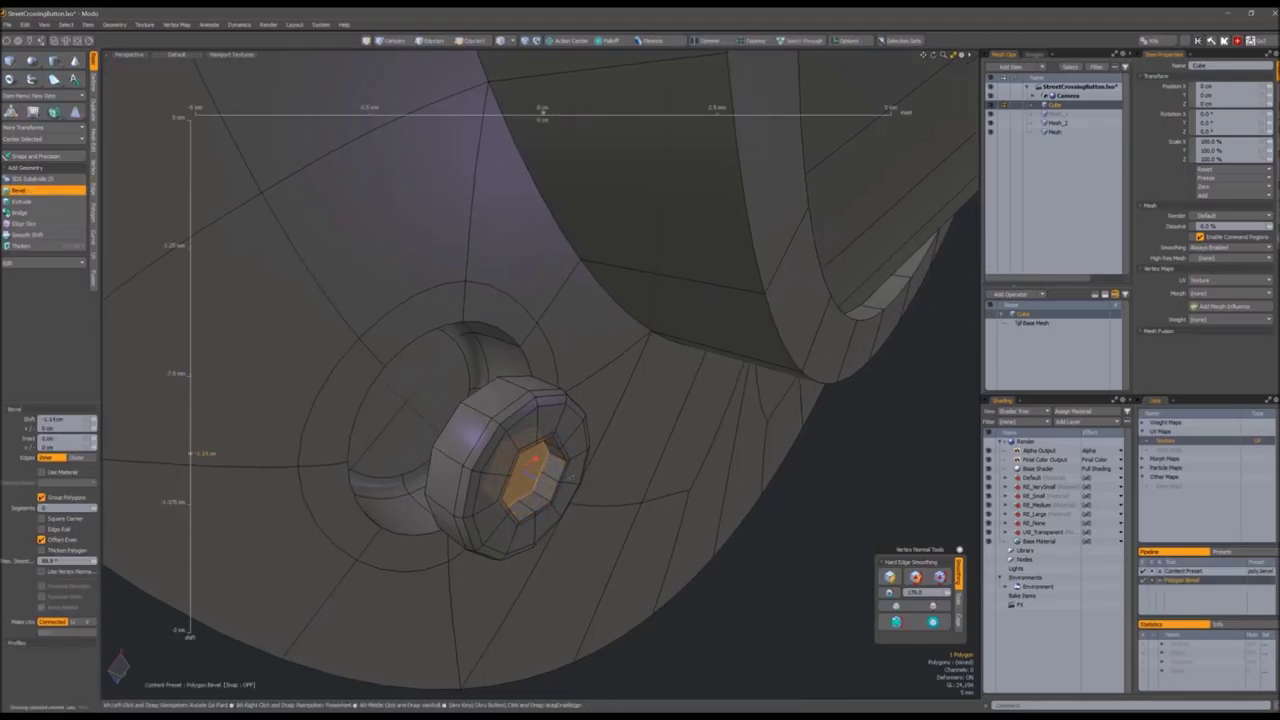
pyautogui.keyDown('alt'); pyautogui.moveTo(560, 470); pyautogui.dragTo(480, 400); pyautogui.keyUp('alt')
pyautogui.press('space')
# Delete the socket's inner-ring polygons and centre hexagon to open the hex socket
pyautogui.press('Tab')
pyautogui.click(481, 361)
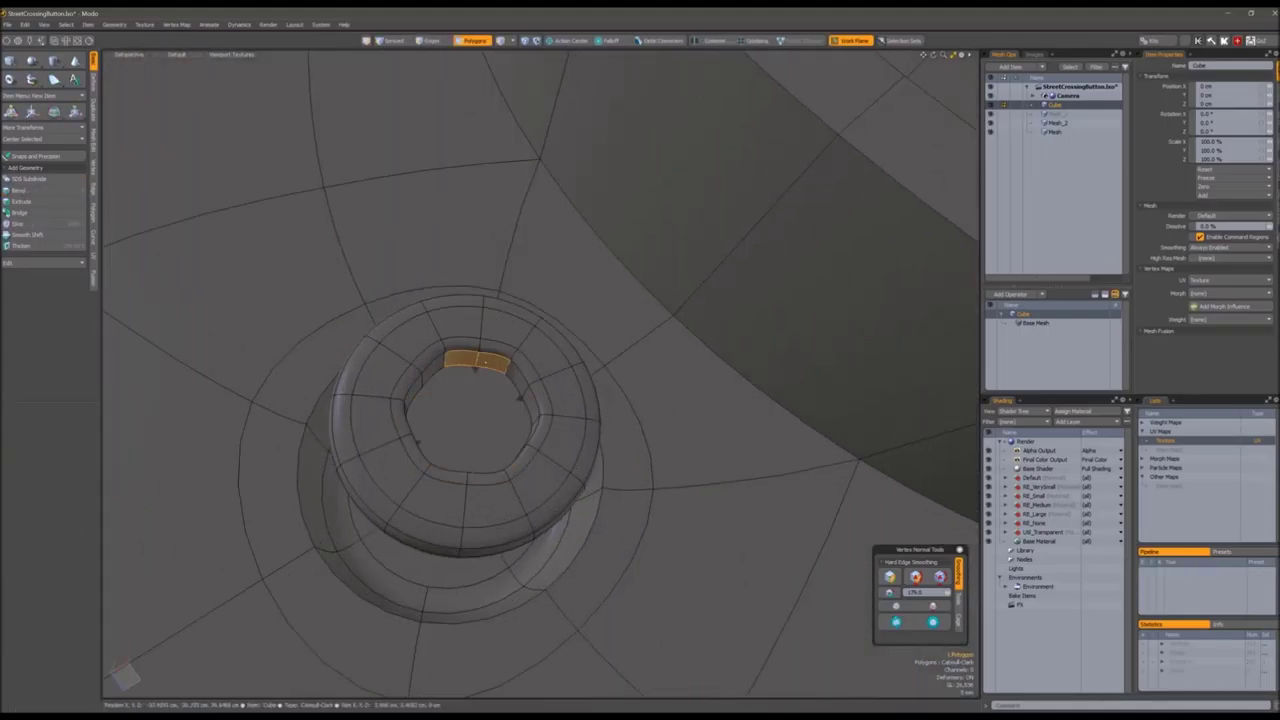
pyautogui.press('Delete')
pyautogui.click(413, 378)
pyautogui.keyDown('alt'); pyautogui.moveTo(489, 407); pyautogui.dragTo(470, 450); pyautogui.keyUp('alt')
pyautogui.keyDown('shift'); pyautogui.click(443, 434); pyautogui.keyUp('shift')
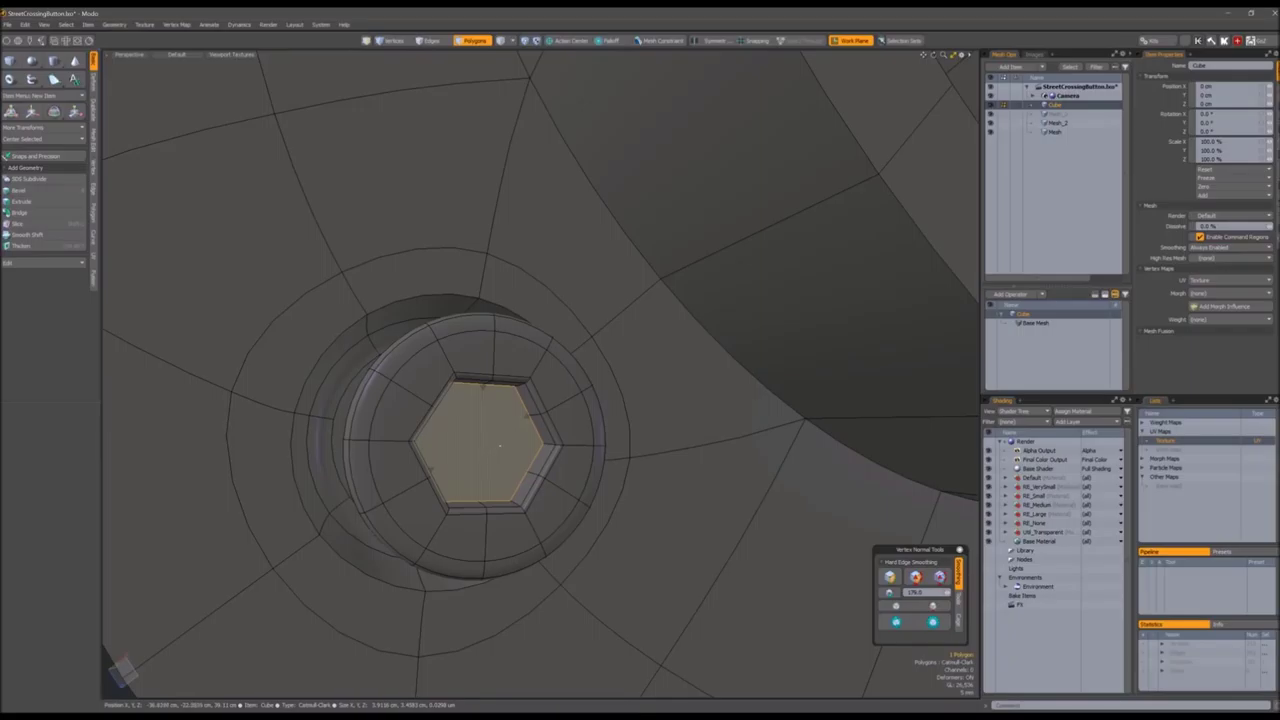
pyautogui.keyDown('alt'); pyautogui.moveTo(500, 444); pyautogui.dragTo(440, 403); pyautogui.keyUp('alt')
pyautogui.press('Delete')
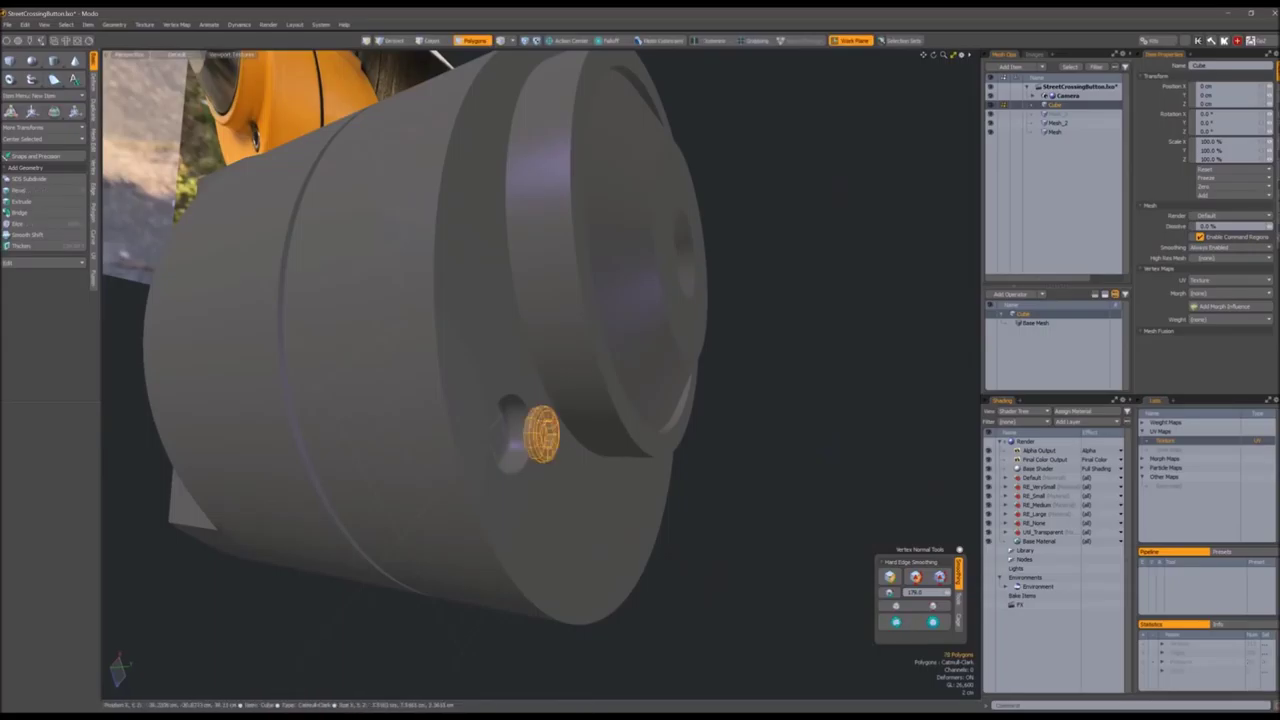
# Zoom and orbit in on the screw seated in the left bottom hole
pyautogui.scroll(6, 550, 435)
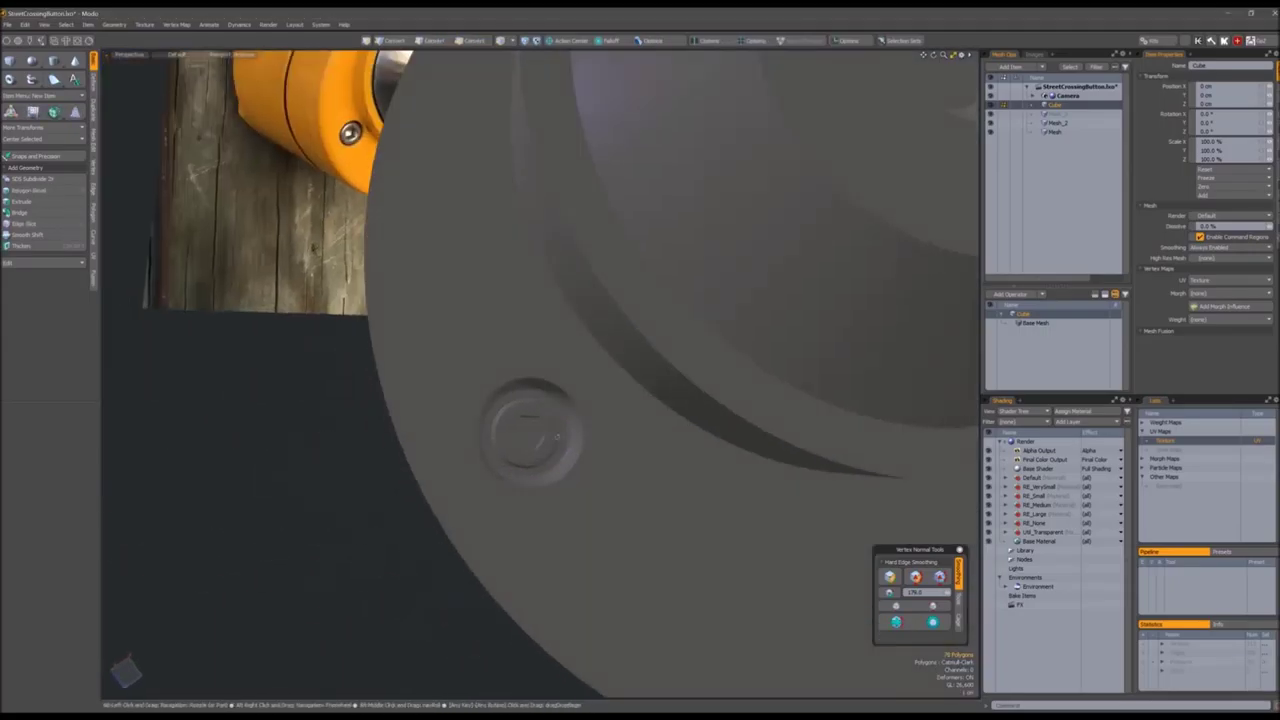
pyautogui.press('3')
pyautogui.keyDown('alt'); pyautogui.moveTo(557, 437); pyautogui.dragTo(485, 415); pyautogui.keyUp('alt')
# Scale the hex-socket screw head up to about 140% so it fills its hole
pyautogui.press('w')
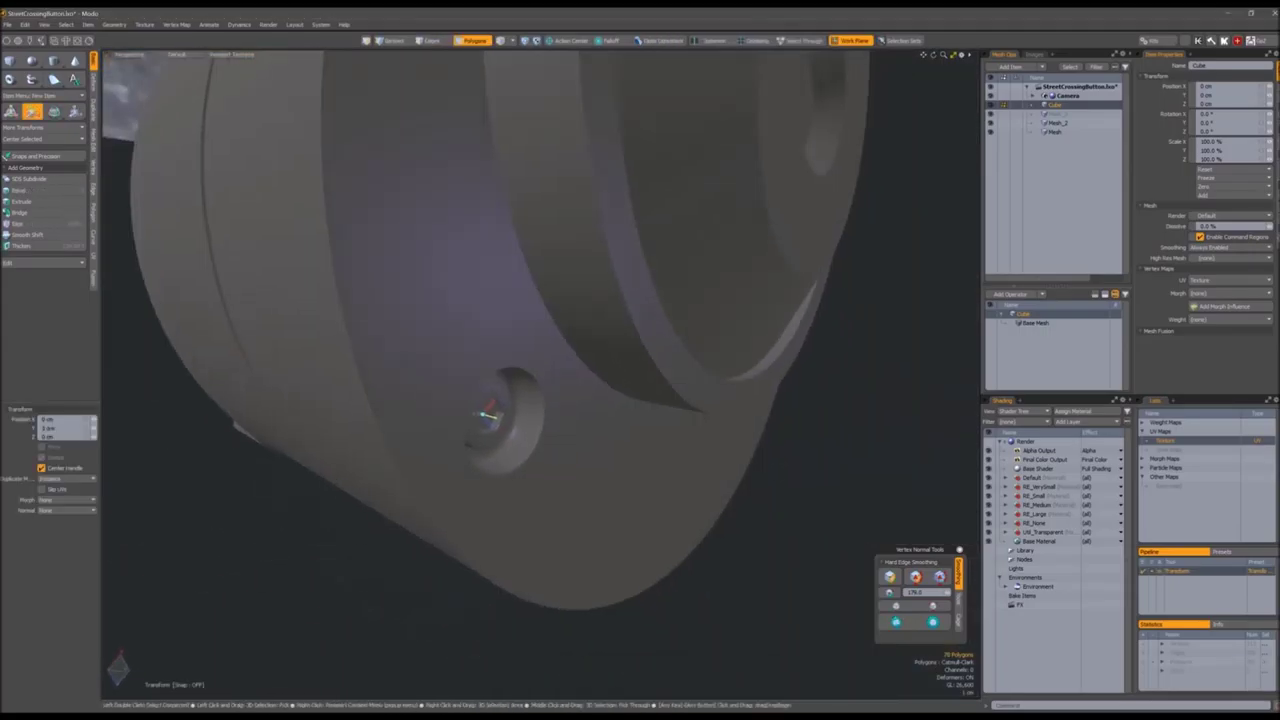
pyautogui.press('r')
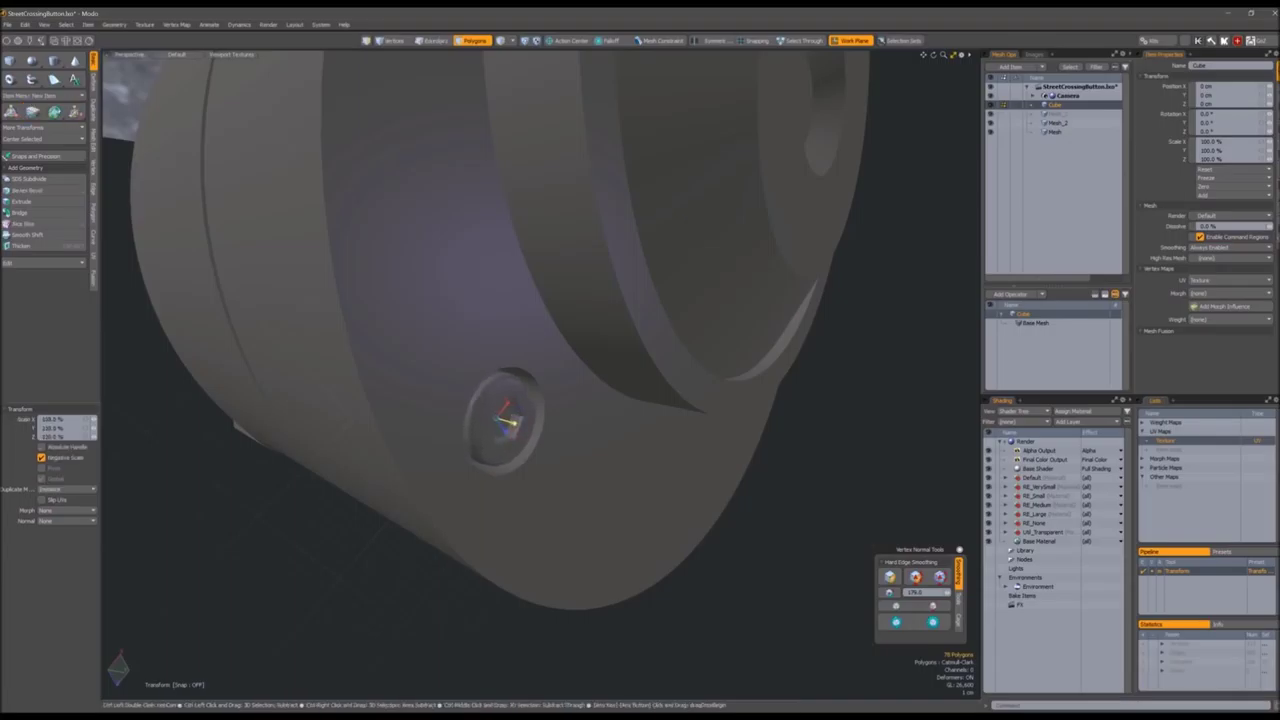
pyautogui.keyDown('alt'); pyautogui.moveTo(485, 415); pyautogui.dragTo(522, 404); pyautogui.keyUp('alt')
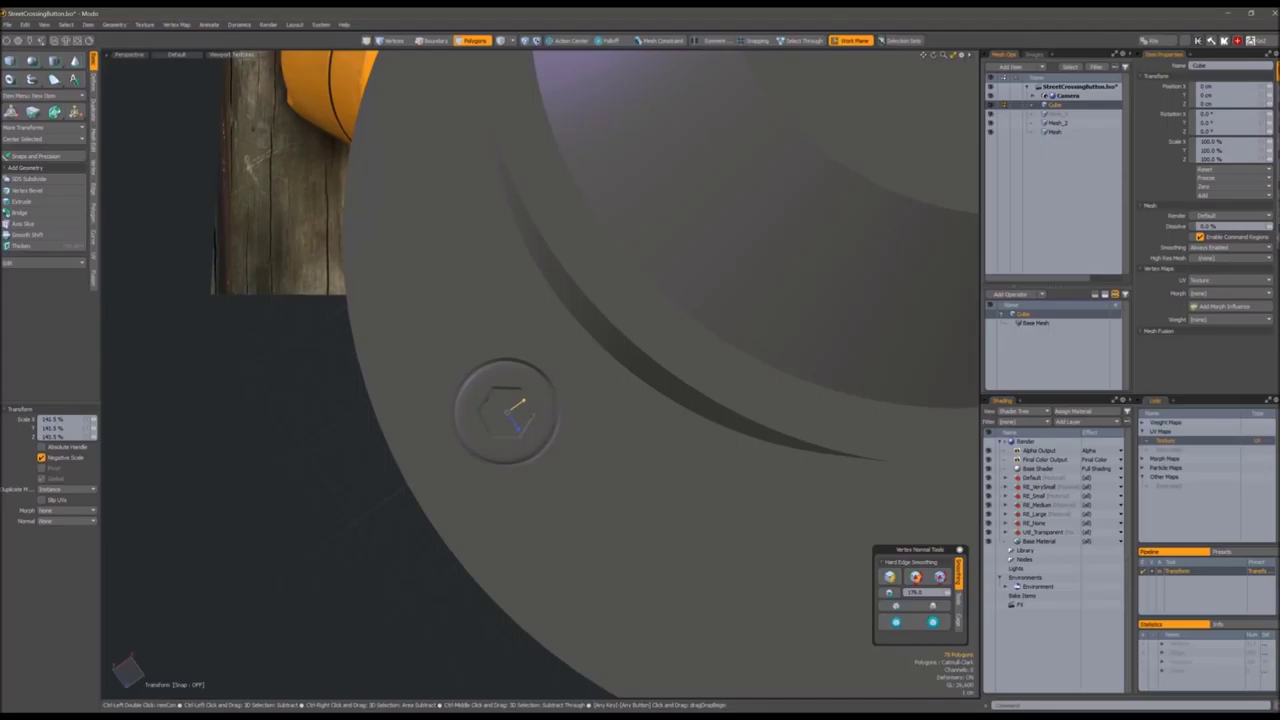
pyautogui.scroll(-5, 522, 404)
pyautogui.keyDown('alt'); pyautogui.moveTo(522, 404); pyautogui.dragTo(531, 413); pyautogui.keyUp('alt')
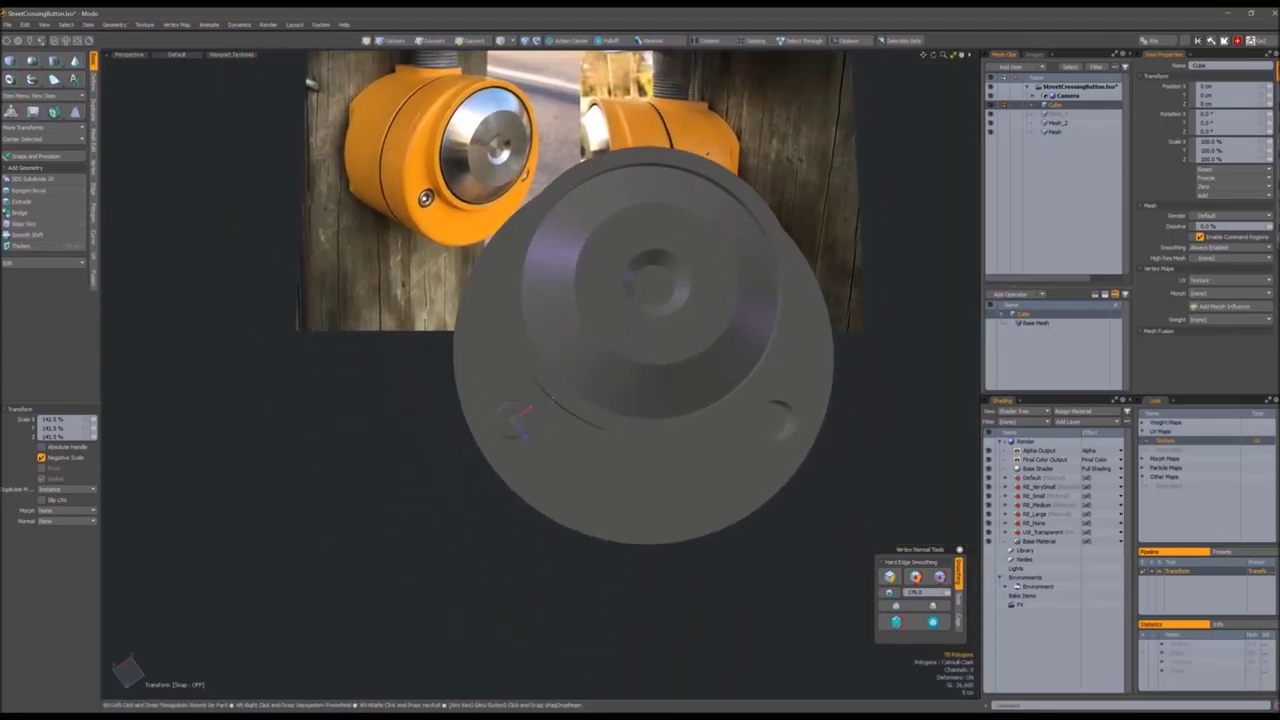
pyautogui.scroll(5, 531, 413)
pyautogui.scroll(-6, 531, 413)
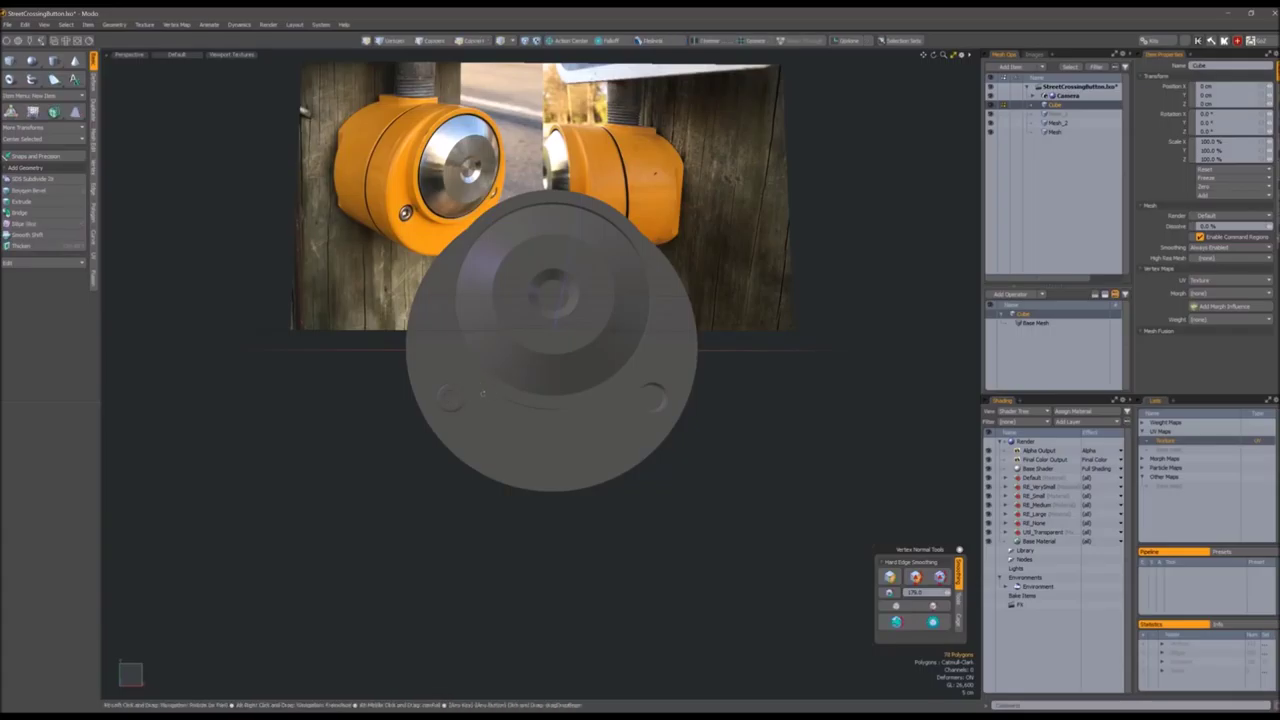
pyautogui.keyDown('alt'); pyautogui.moveTo(482, 393); pyautogui.dragTo(509, 423); pyautogui.keyUp('alt')
# Rotate the screw head about -25° so the hex socket turns inside the hole
pyautogui.press('3')
pyautogui.scroll(5, 509, 423)
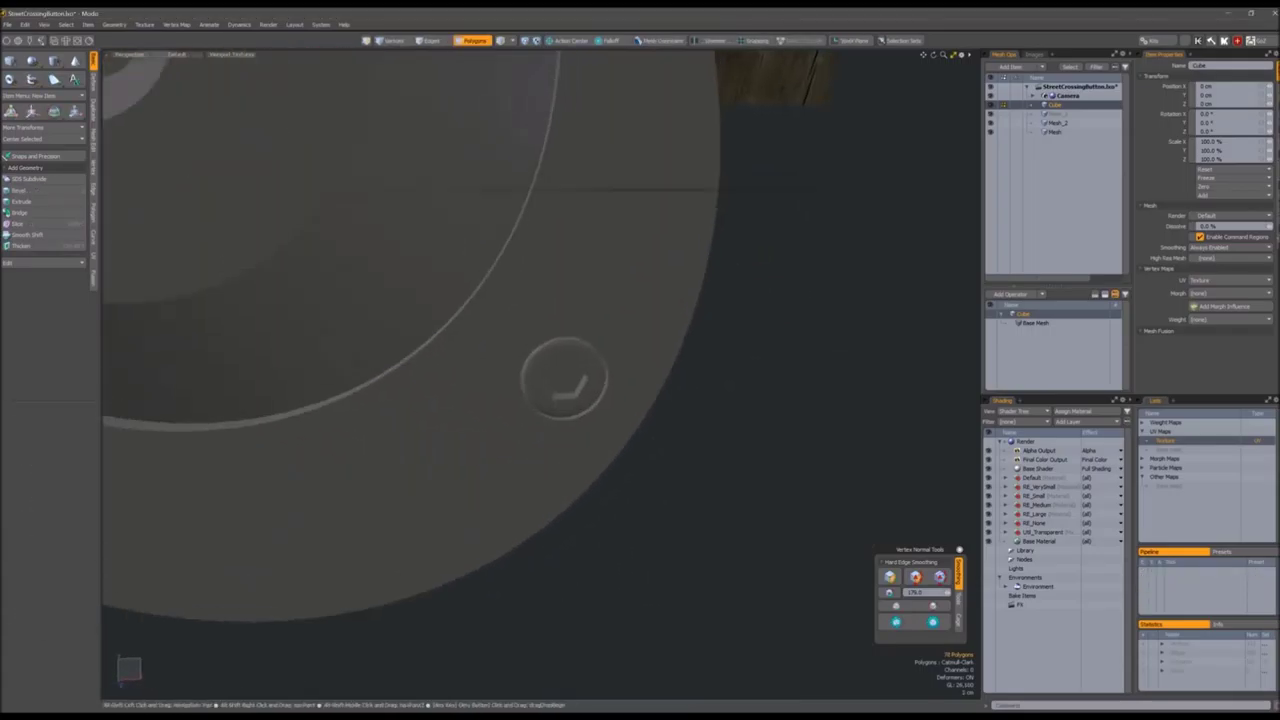
pyautogui.scroll(2, 545, 420)
pyautogui.press('e')
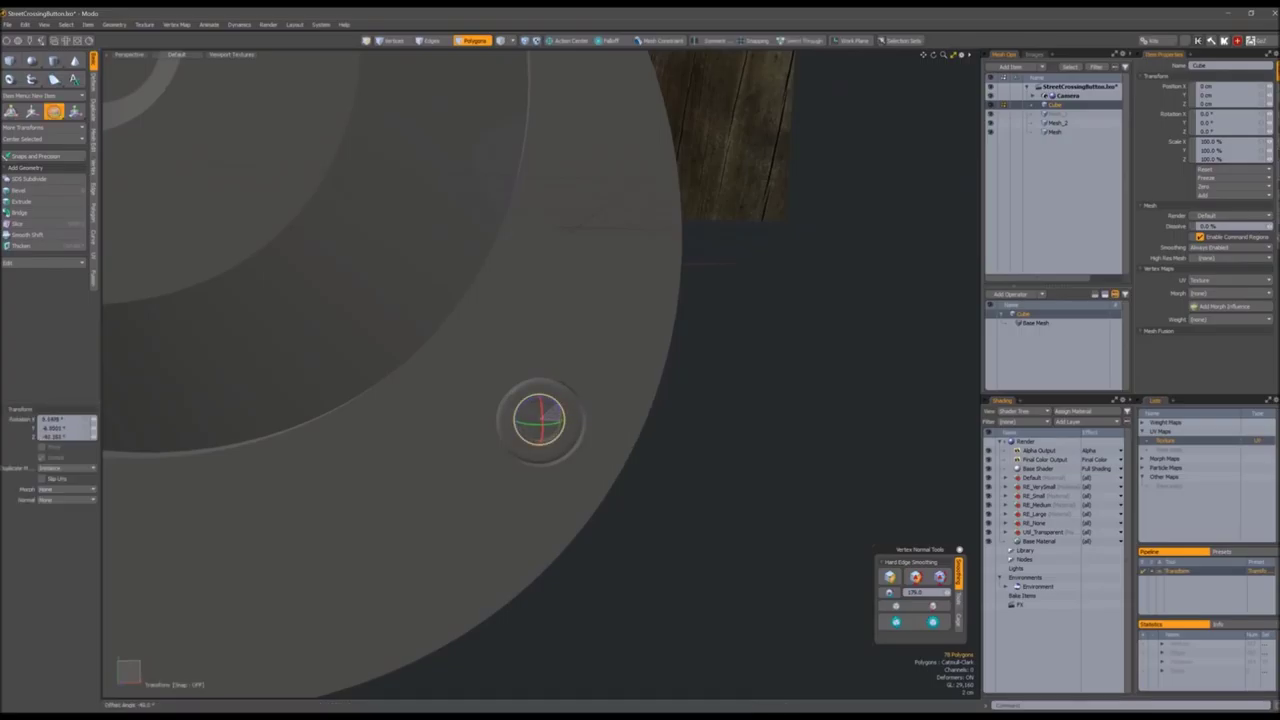
pyautogui.press('q')
pyautogui.keyDown('alt'); pyautogui.moveTo(540, 420); pyautogui.dragTo(510, 498); pyautogui.keyUp('alt')
pyautogui.press('5')
pyautogui.keyDown('alt'); pyautogui.moveTo(600, 360); pyautogui.dragTo(585, 413); pyautogui.keyUp('alt')
pyautogui.press('e')
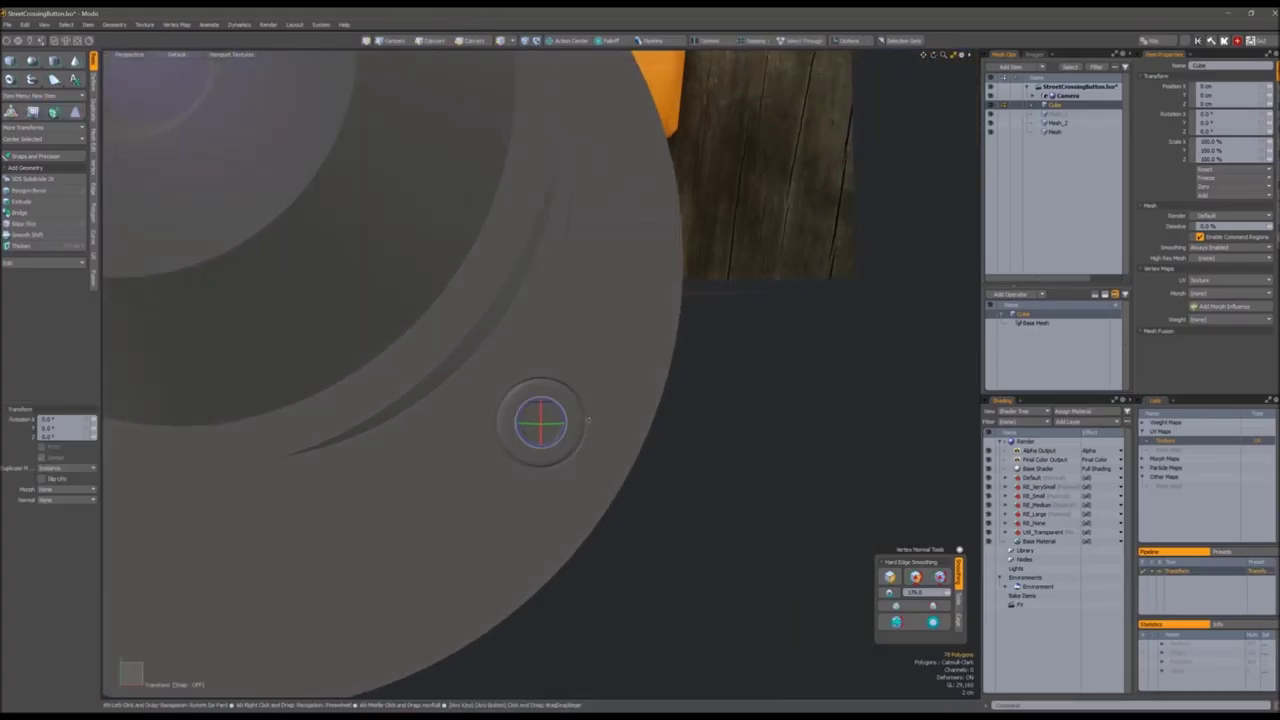
pyautogui.moveTo(585, 375)
pyautogui.keyDown('alt'); pyautogui.mouseDown()
pyautogui.moveTo(594, 257)
pyautogui.moveTo(578, 394)
pyautogui.mouseUp(); pyautogui.keyUp('alt')
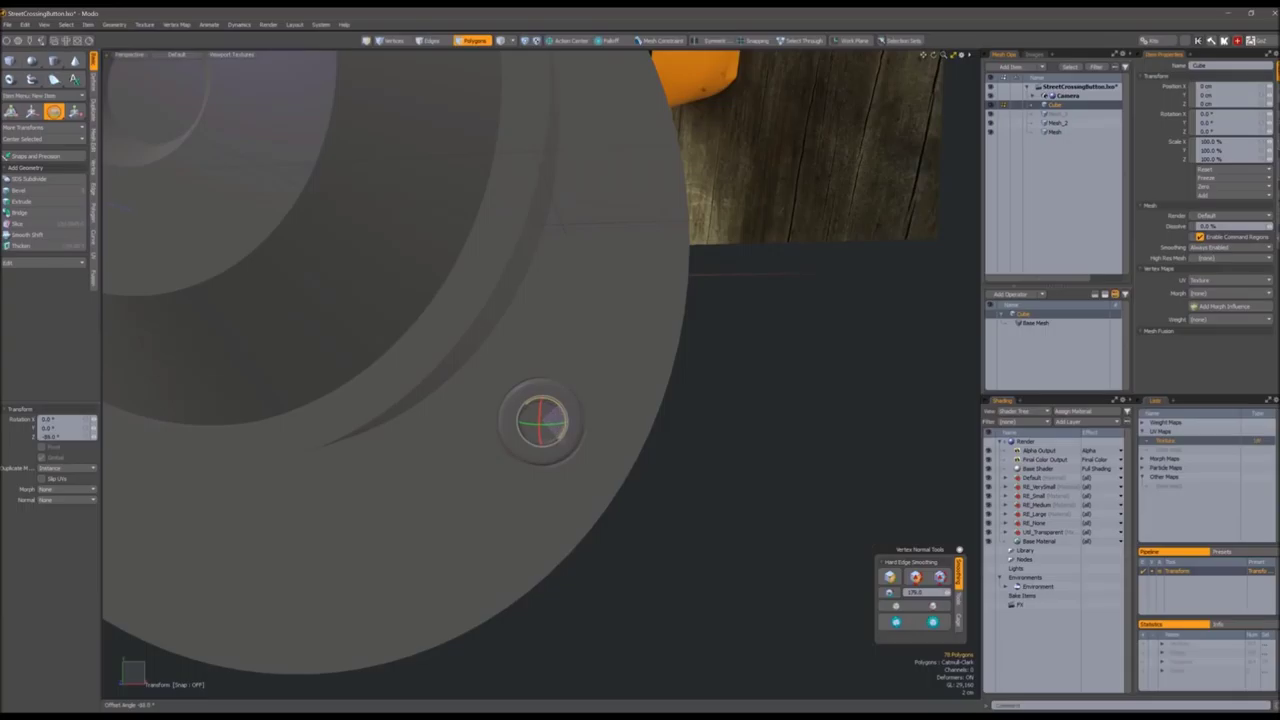
pyautogui.press('q')
pyautogui.scroll(5, 545, 428)
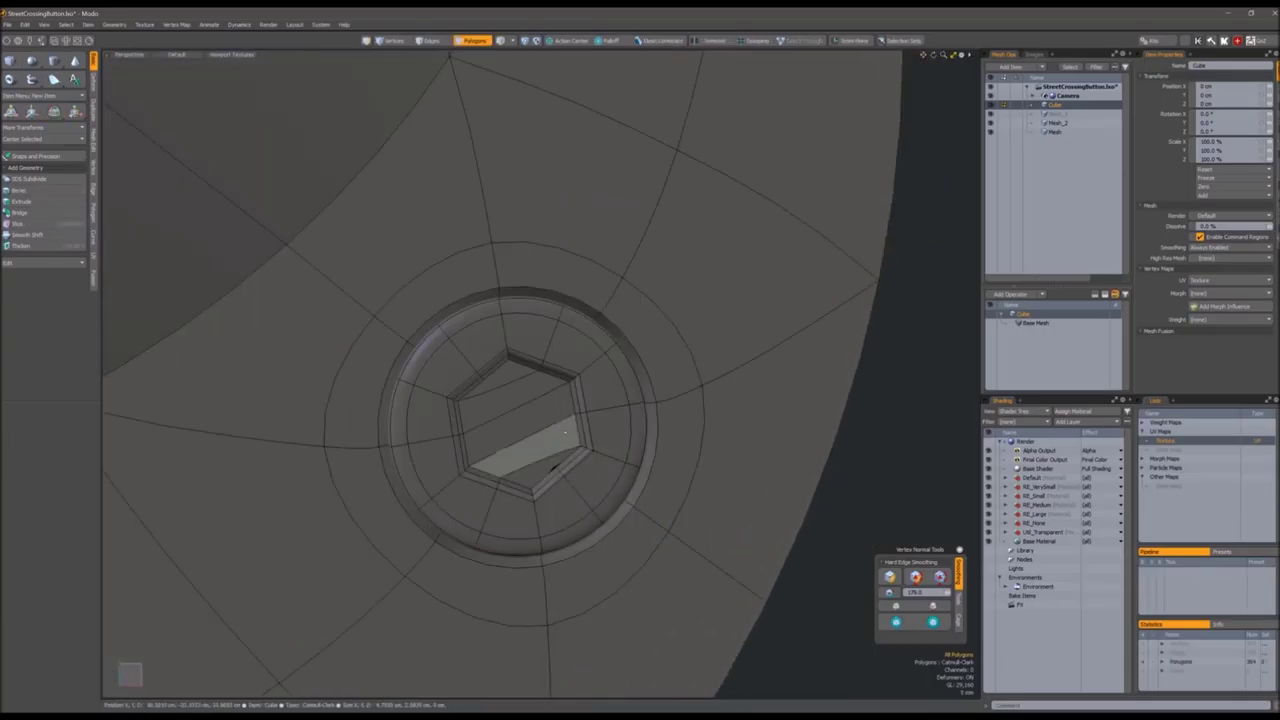
# Select the hexagonal socket face, zoom out around the housing and turn on Ray GL
pyautogui.moveTo(529, 436); pyautogui.dragTo(505, 377)
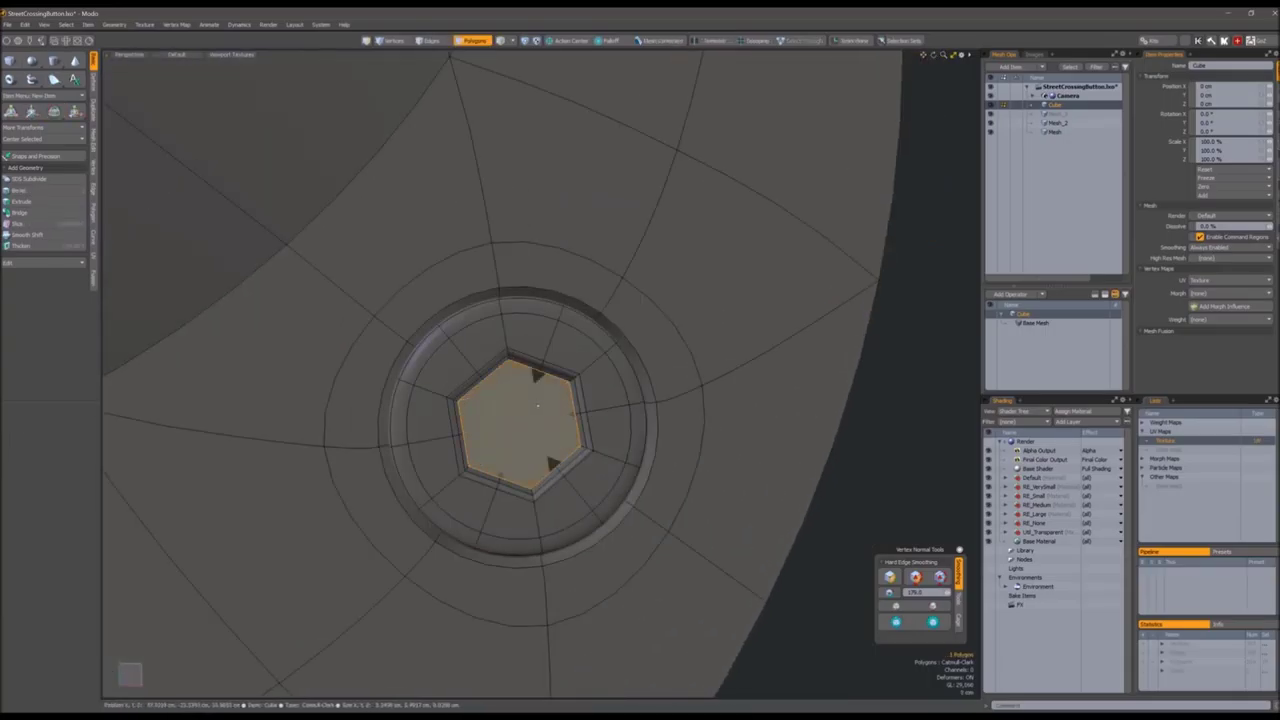
pyautogui.scroll(-5, 600, 377)
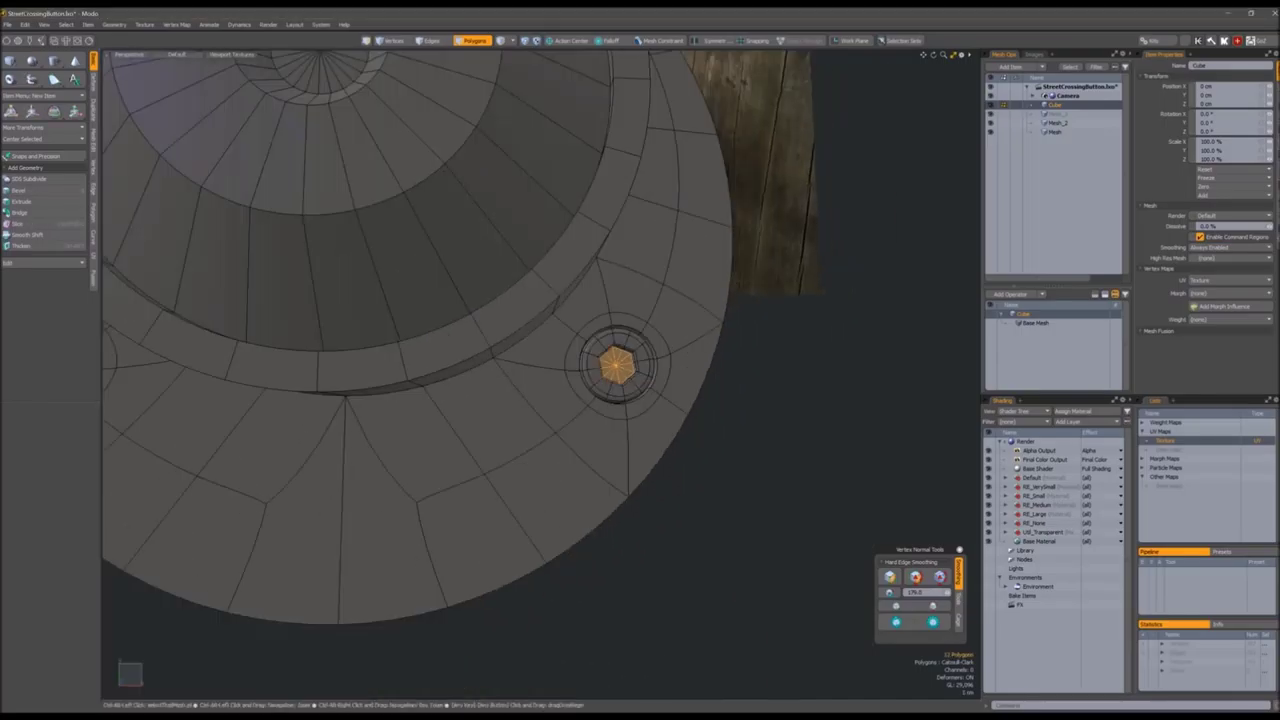
pyautogui.keyDown('alt'); pyautogui.moveTo(600, 377); pyautogui.dragTo(740, 435); pyautogui.keyUp('alt')
pyautogui.scroll(3, 527, 370)
pyautogui.scroll(-5, 735, 345)
pyautogui.scroll(3, 578, 431)
pyautogui.press('3')
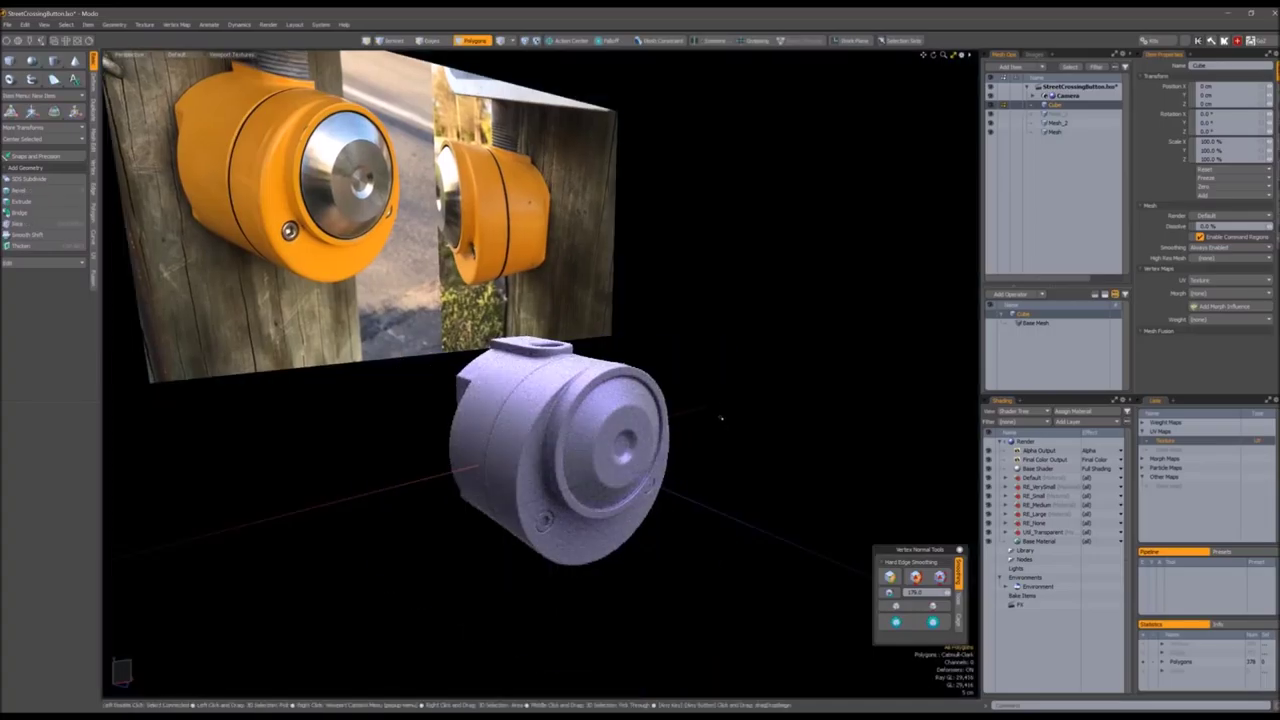
pyautogui.keyDown('alt'); pyautogui.moveTo(470, 430); pyautogui.dragTo(509, 443); pyautogui.keyUp('alt')
pyautogui.press('2')
pyautogui.click(506, 434)
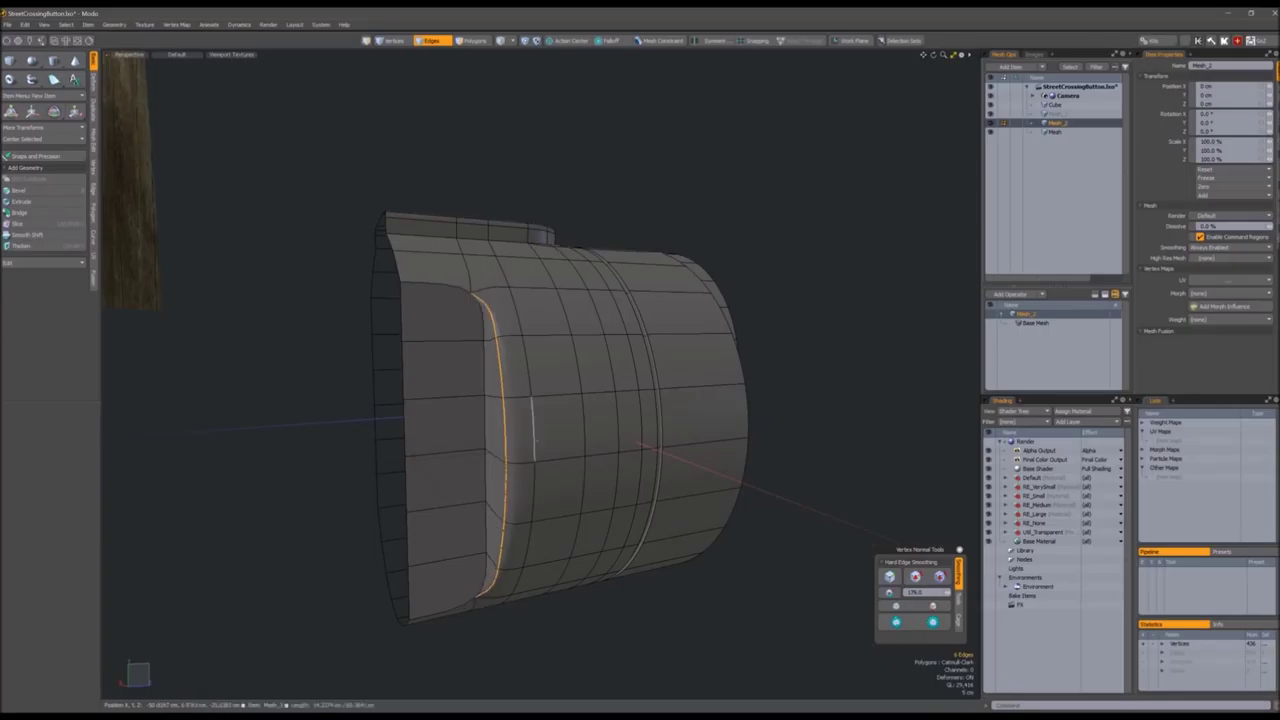
pyautogui.keyDown('alt'); pyautogui.moveTo(575, 612); pyautogui.dragTo(565, 555); pyautogui.keyUp('alt')
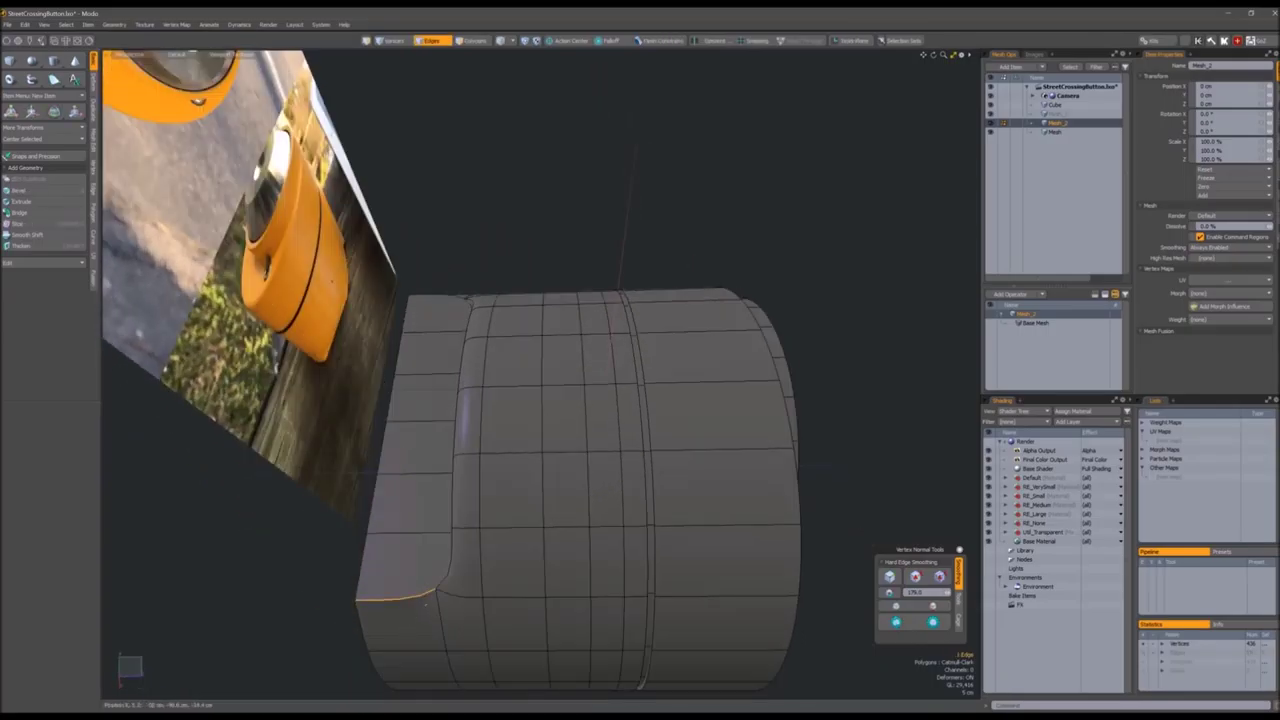
pyautogui.keyDown('alt'); pyautogui.moveTo(425, 603); pyautogui.dragTo(496, 318); pyautogui.keyUp('alt')
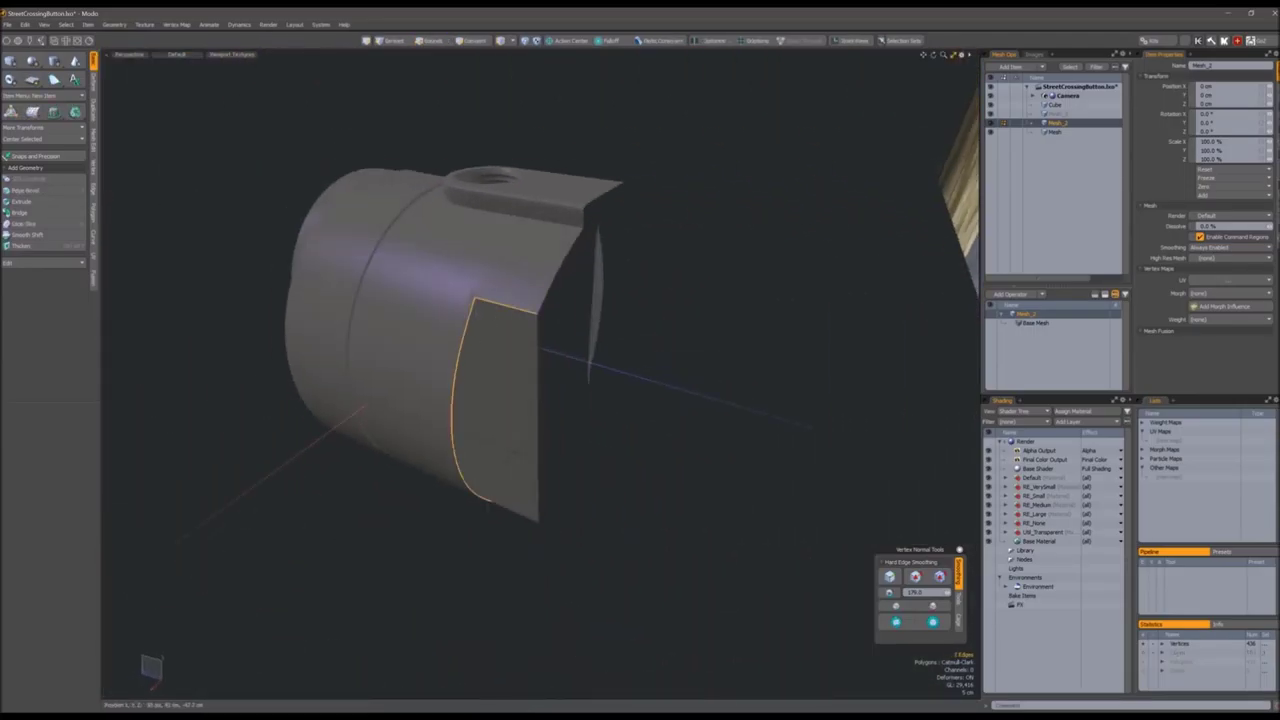
pyautogui.keyDown('alt'); pyautogui.moveTo(577, 437); pyautogui.dragTo(600, 415); pyautogui.keyUp('alt')
pyautogui.press('3')
pyautogui.press('2')
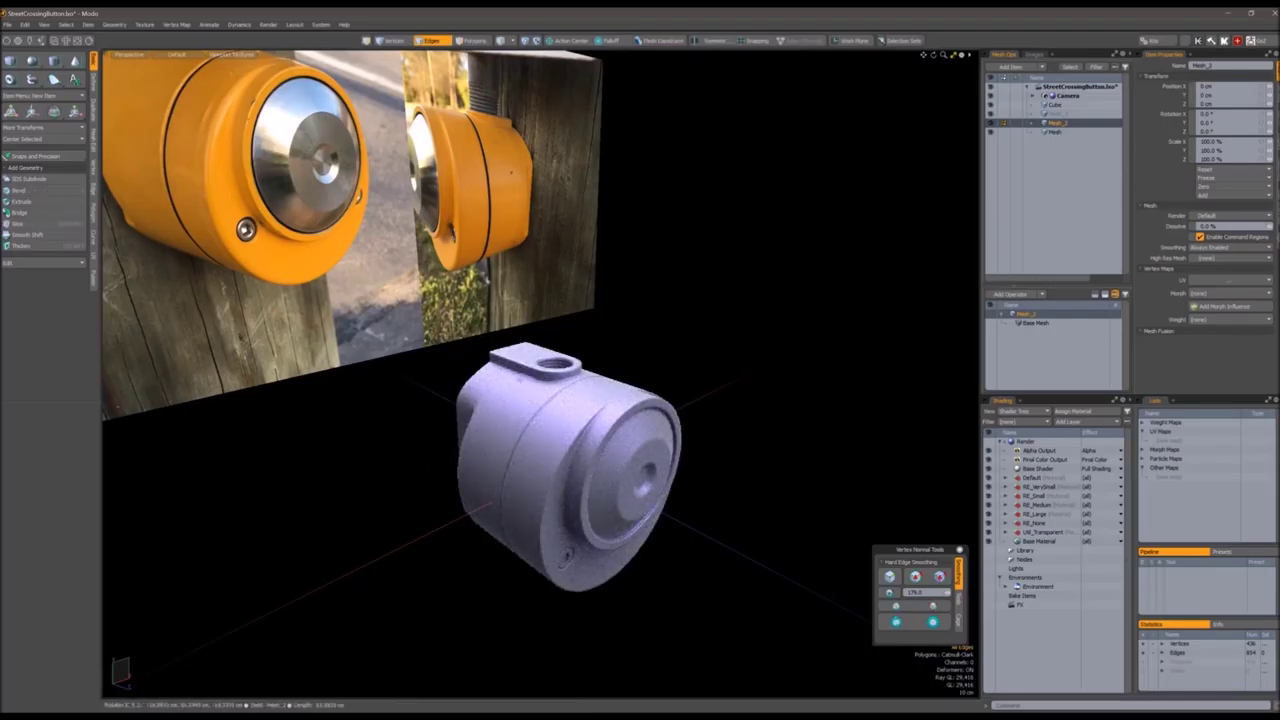
pyautogui.moveTo(631, 343)
pyautogui.keyDown('alt'); pyautogui.mouseDown()
pyautogui.moveTo(645, 366)
pyautogui.moveTo(734, 363)
pyautogui.moveTo(720, 420)
pyautogui.moveTo(731, 460)
pyautogui.moveTo(722, 445)
pyautogui.moveTo(561, 605)
pyautogui.mouseUp(); pyautogui.keyUp('alt')
pyautogui.press('3')
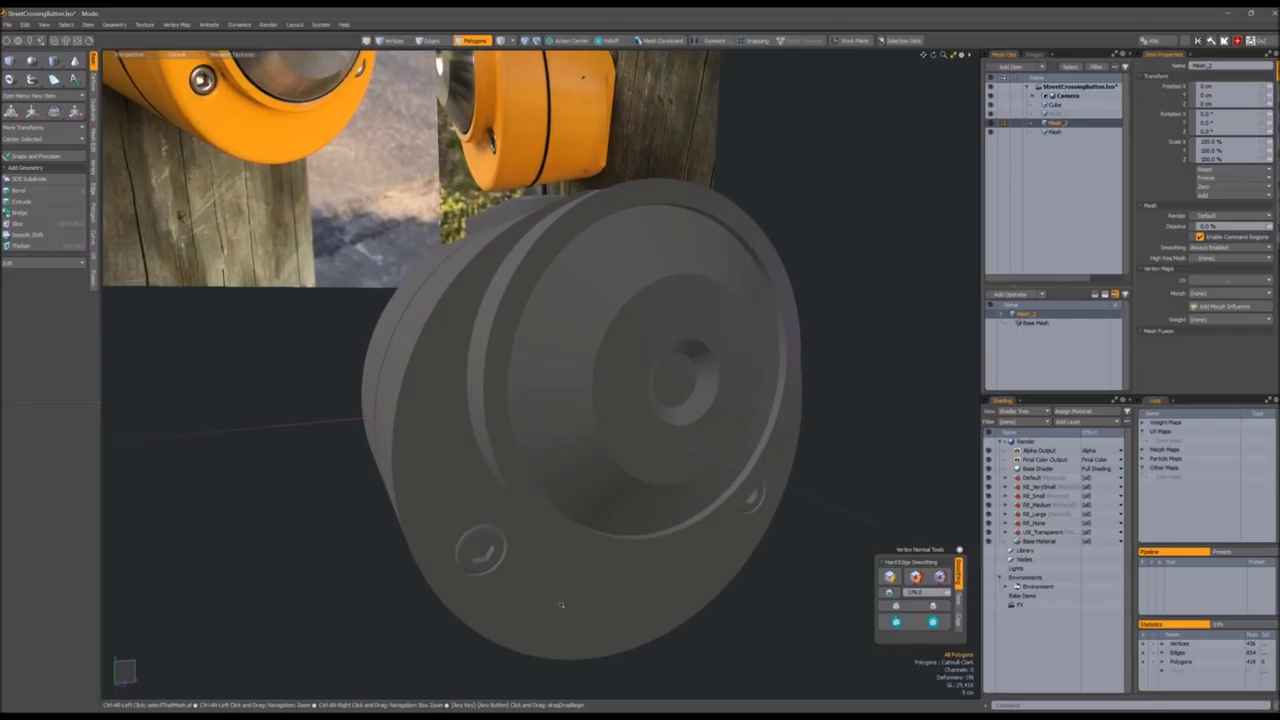
# Select the whole mesh, hide the grid and work plane, and enable the Ray GL preview
pyautogui.doubleClick(565, 608)
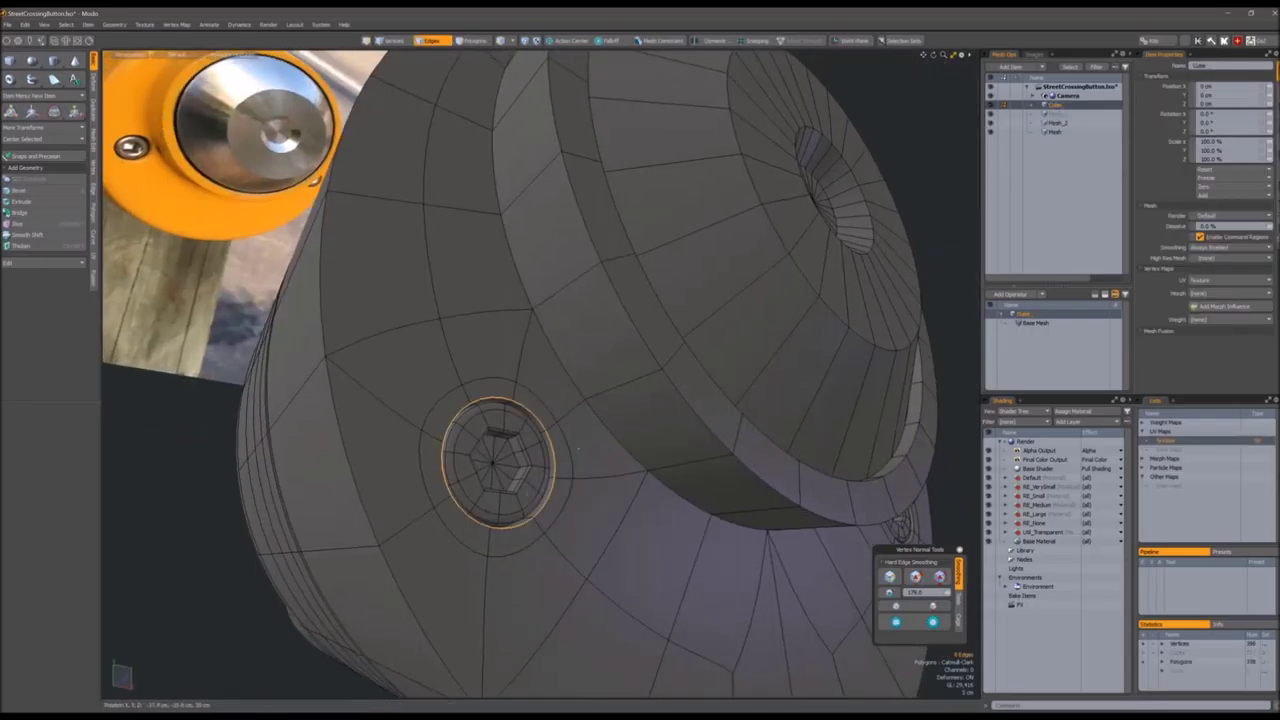
pyautogui.keyDown('alt'); pyautogui.moveTo(577, 446); pyautogui.dragTo(520, 515); pyautogui.keyUp('alt')
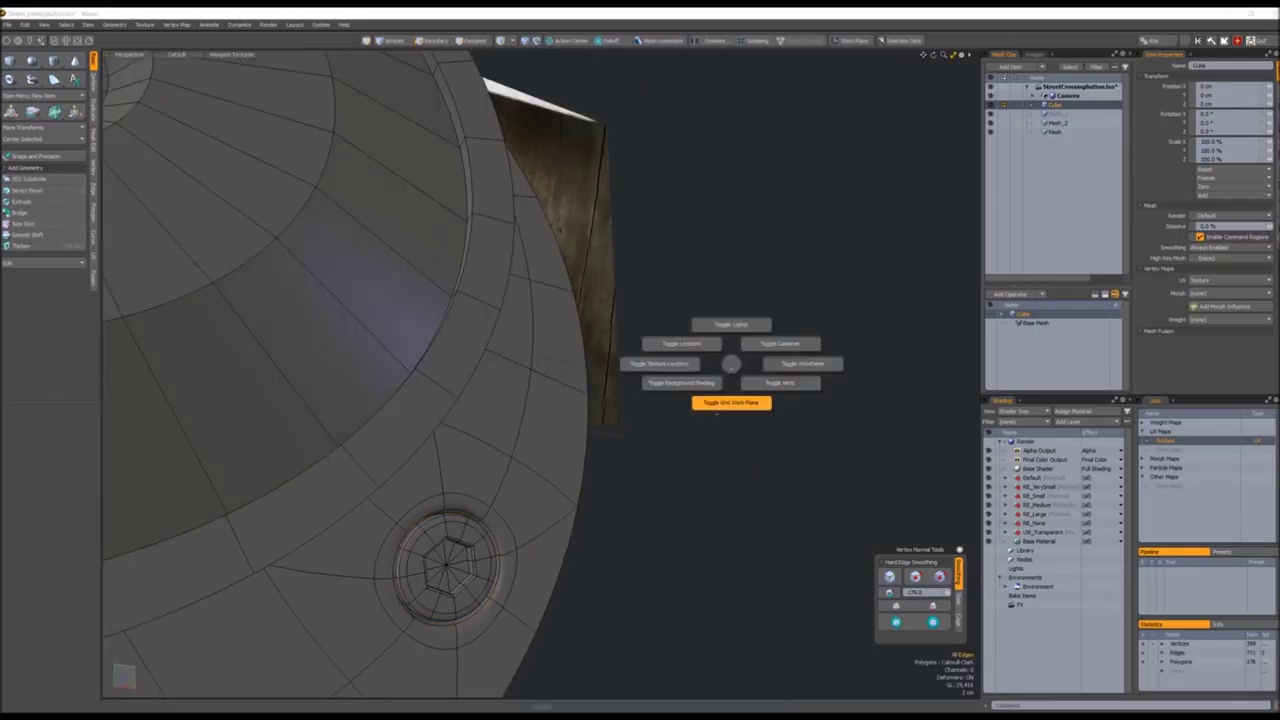
pyautogui.press('a')
pyautogui.hotkey('ctrl', 'r')
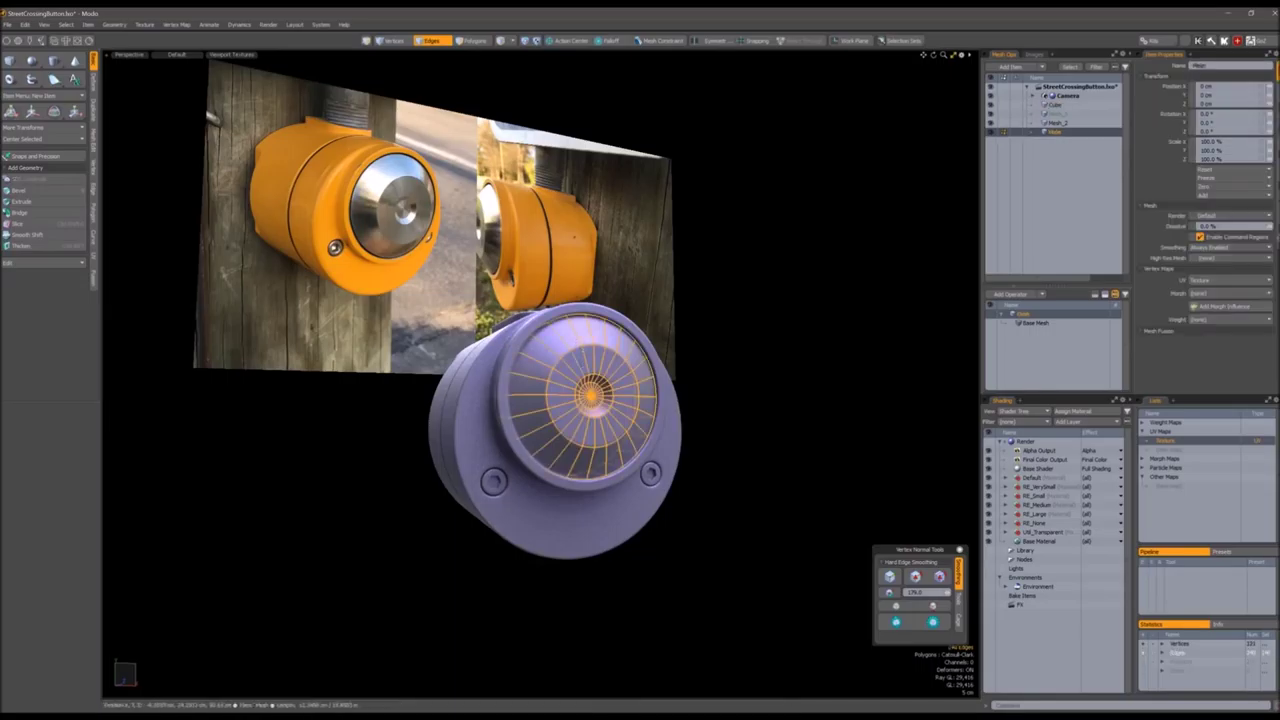
# Scale the button's inner cap polygons to about 104–106% to narrow the surrounding gap
pyautogui.press('3')
pyautogui.hotkey('ctrl', 'r')
pyautogui.press('a')
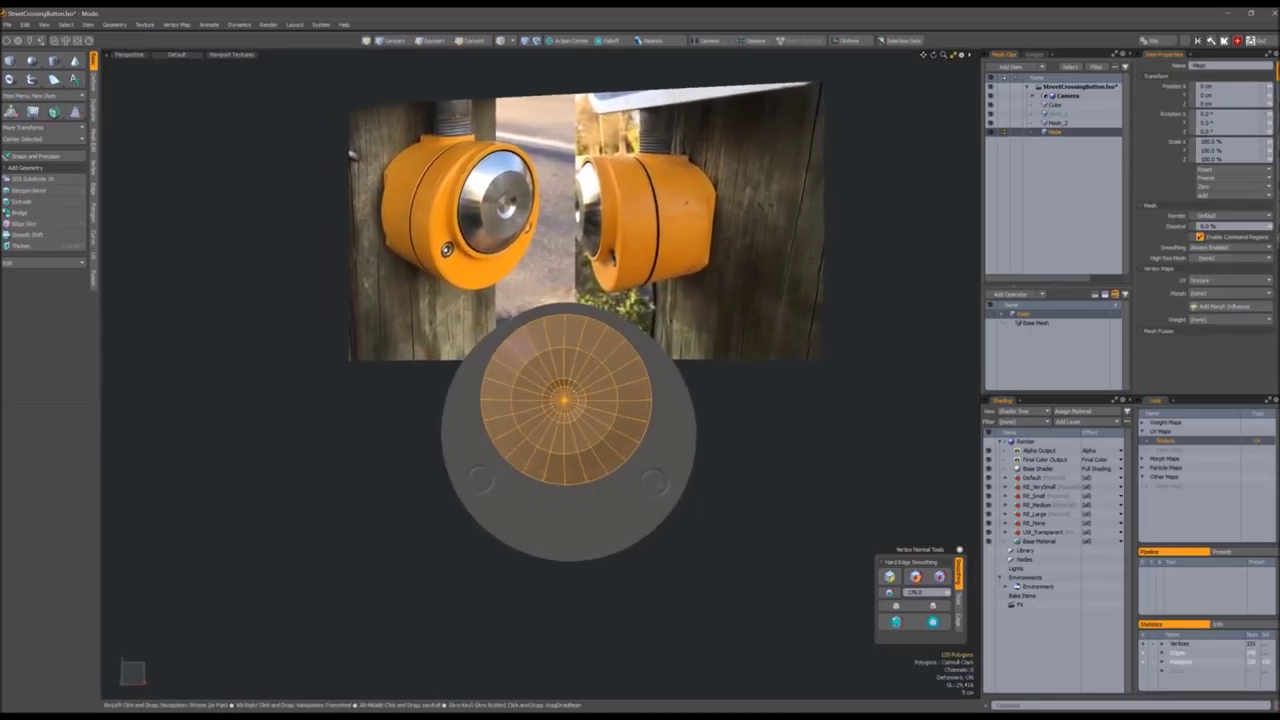
pyautogui.press('r')
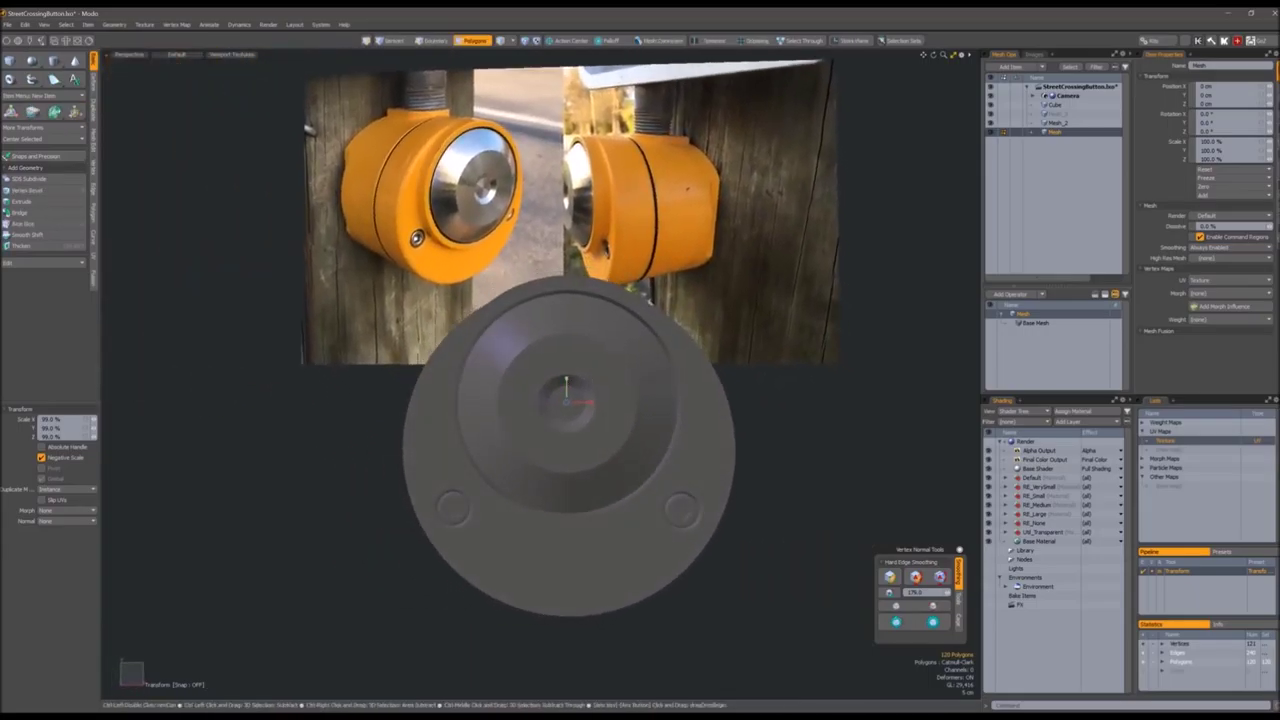
pyautogui.click(575, 385)
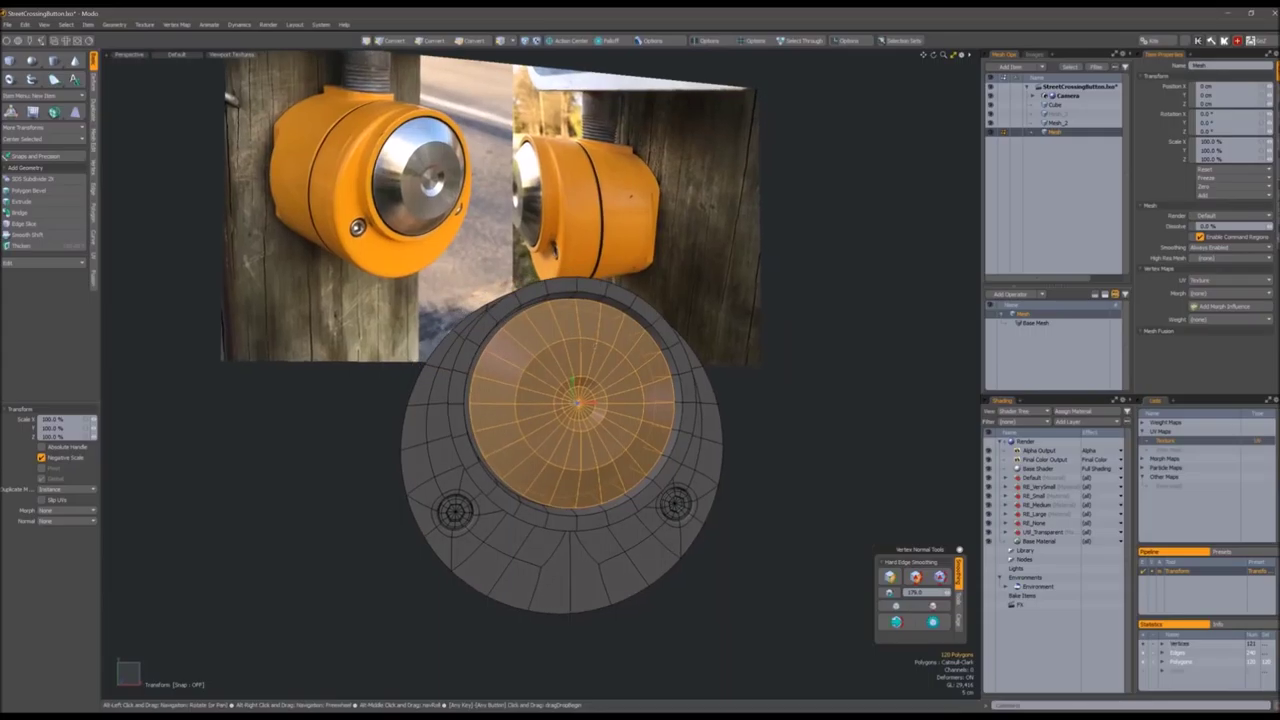
pyautogui.moveTo(575, 383); pyautogui.dragTo(574, 378)
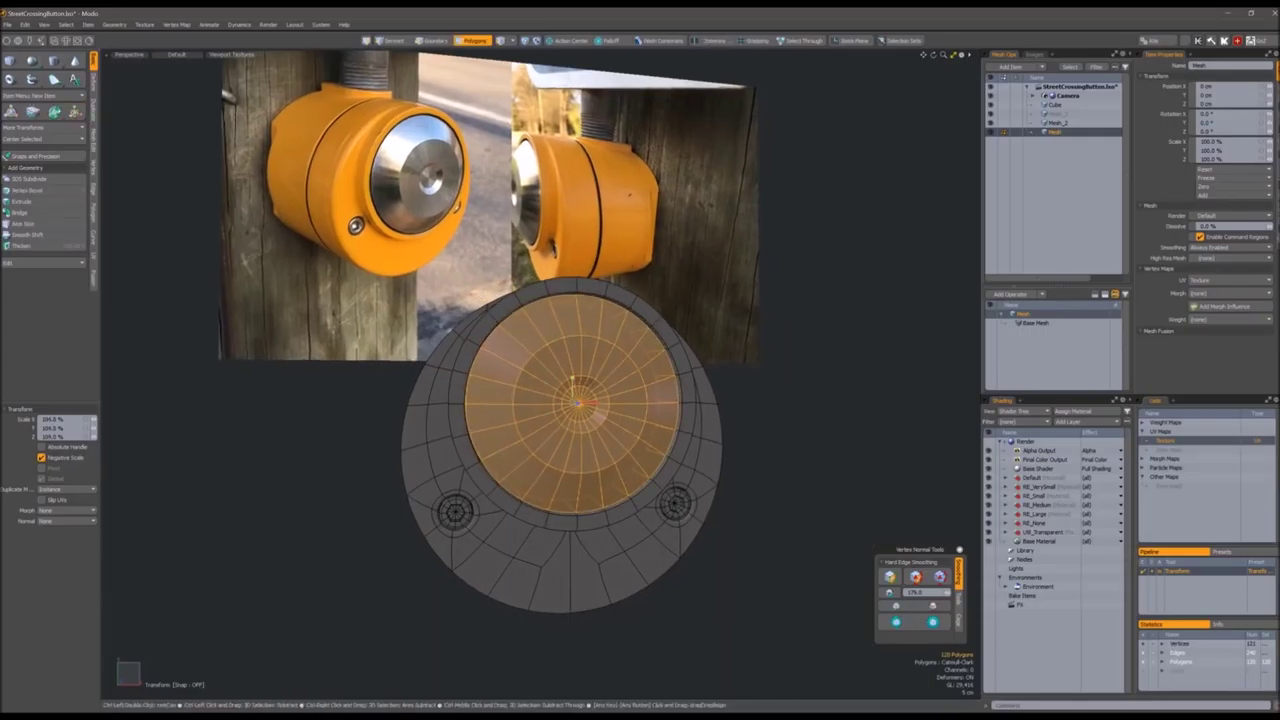
pyautogui.press('space')
pyautogui.click(718, 402)
pyautogui.moveTo(718, 402)
pyautogui.keyDown('alt'); pyautogui.mouseDown()
pyautogui.moveTo(700, 330)
pyautogui.moveTo(740, 380)
pyautogui.moveTo(718, 402)
pyautogui.mouseUp(); pyautogui.keyUp('alt')
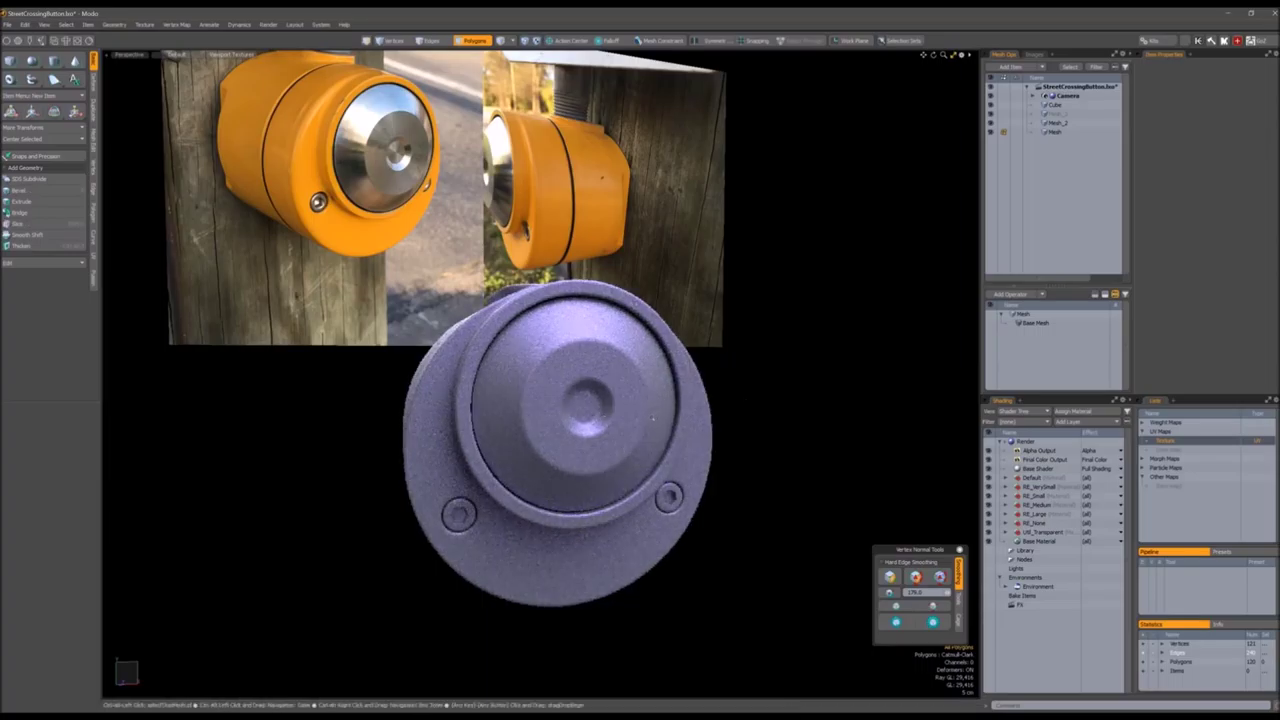
pyautogui.keyDown('alt'); pyautogui.moveTo(702, 312); pyautogui.dragTo(614, 388); pyautogui.keyUp('alt')
# Apply a context-menu edit to the whole front cap, then tumble the ray-traced housing view
pyautogui.doubleClick(614, 388)
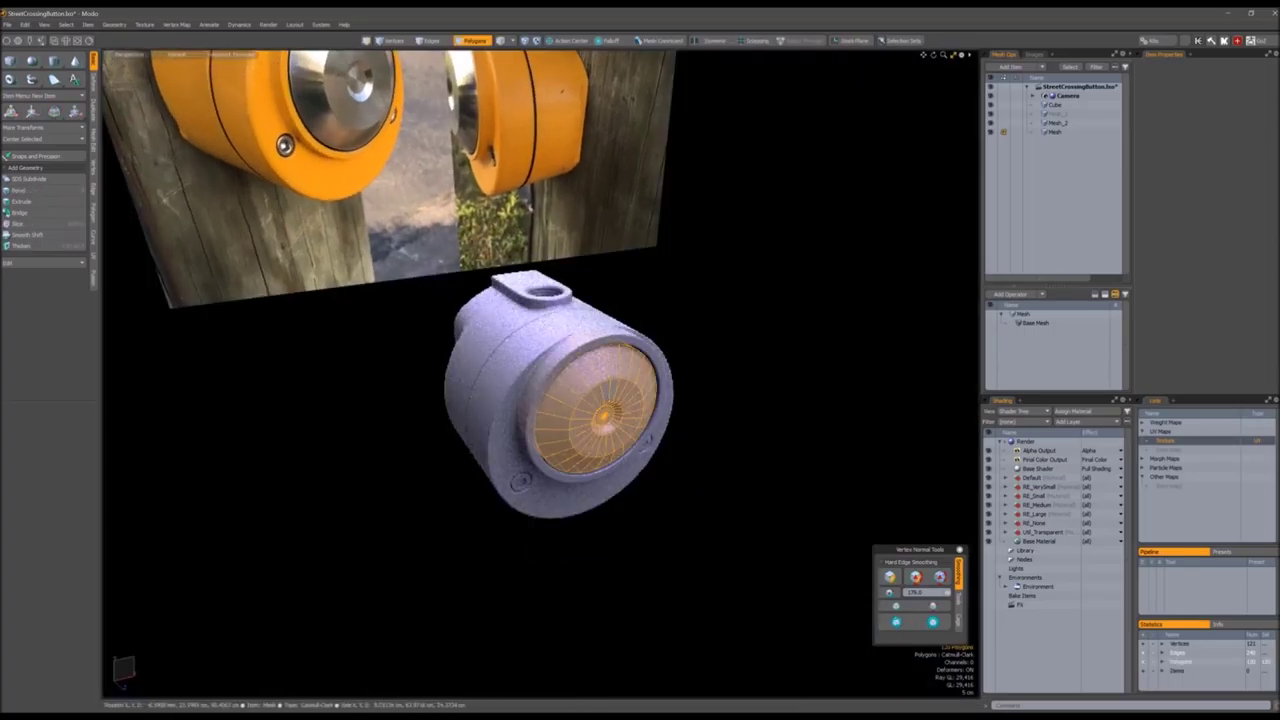
pyautogui.rightClick(643, 430)
pyautogui.click(629, 423)
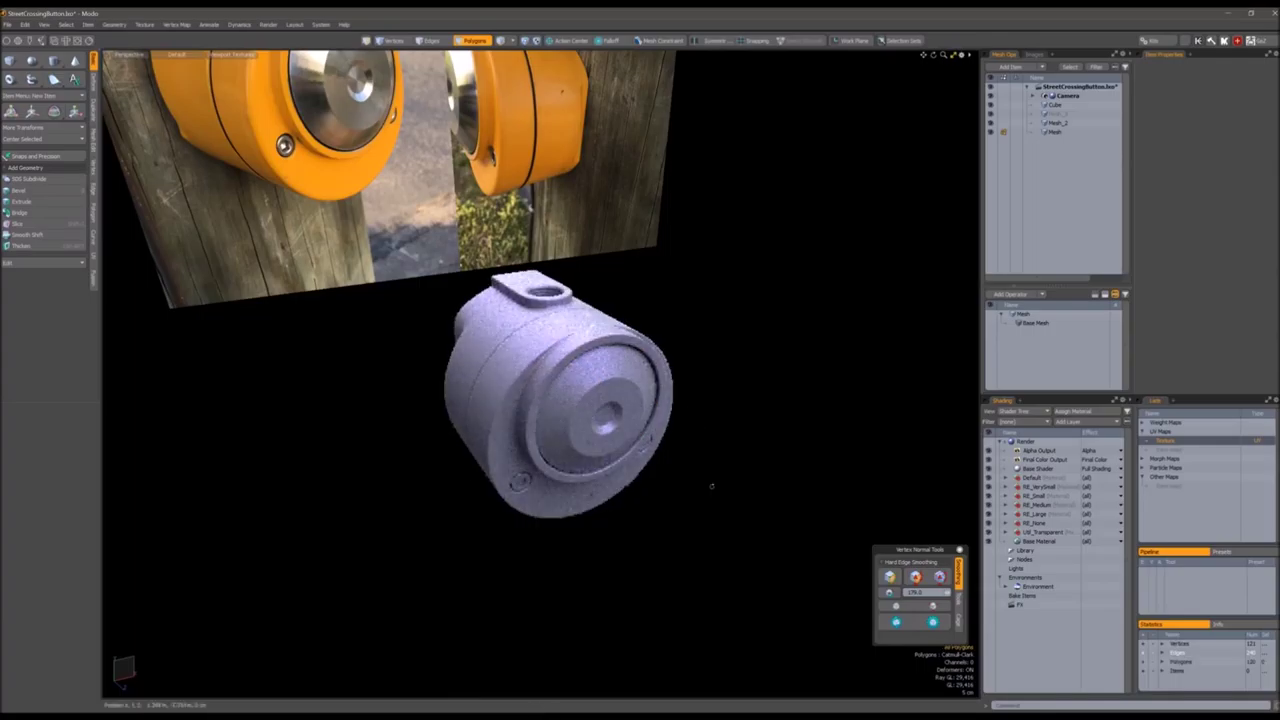
pyautogui.moveTo(711, 487)
pyautogui.keyDown('alt'); pyautogui.mouseDown()
pyautogui.moveTo(667, 466)
pyautogui.moveTo(709, 471)
pyautogui.mouseUp(); pyautogui.keyUp('alt')
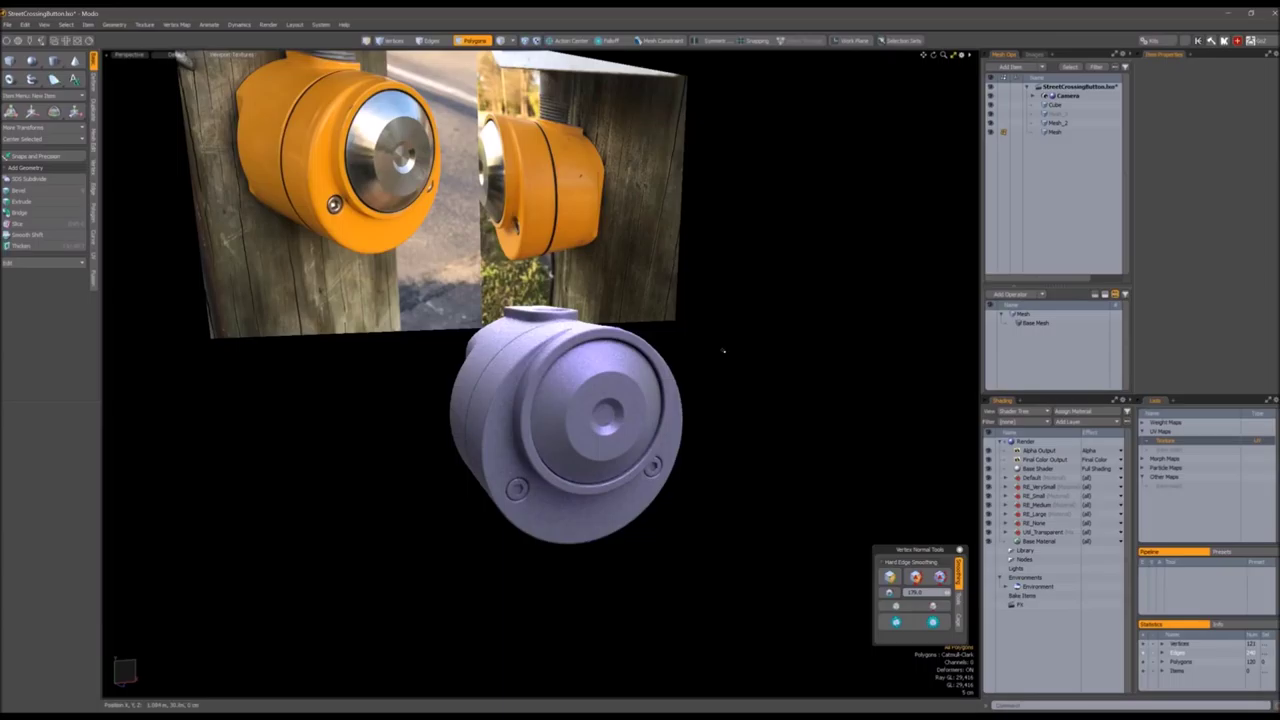
pyautogui.press('2')
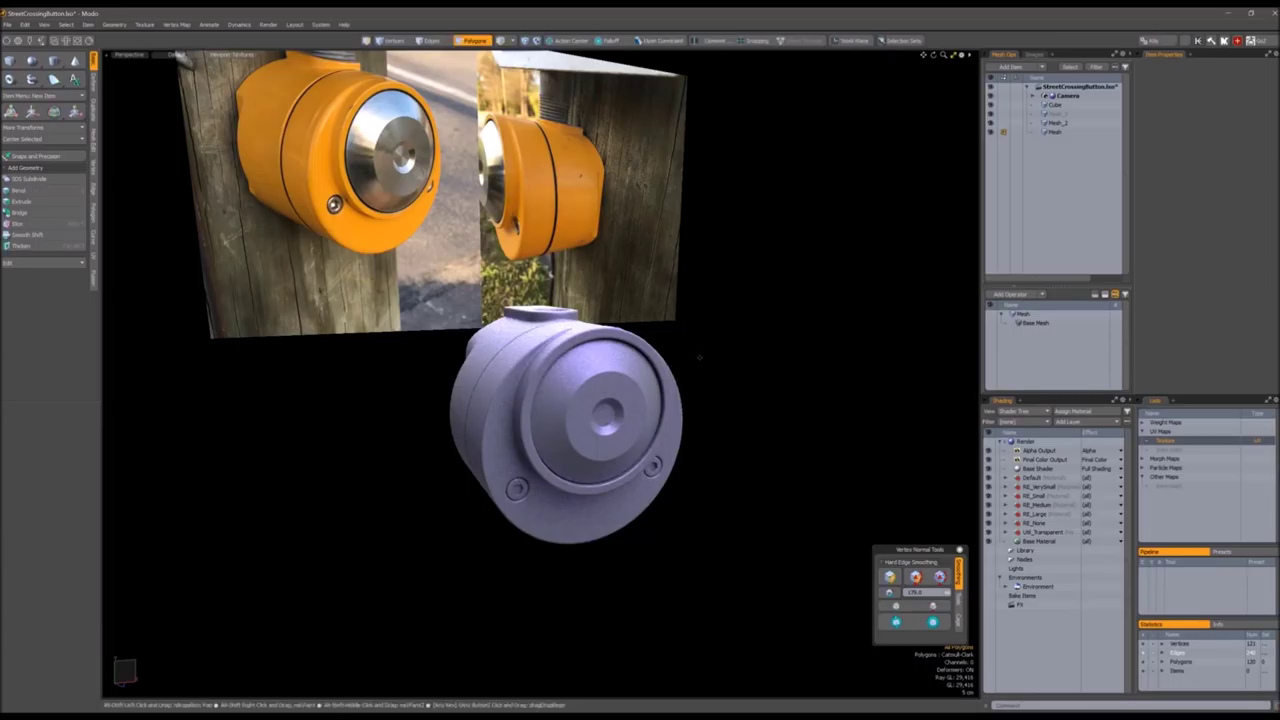
pyautogui.keyDown('alt'); pyautogui.moveTo(699, 356); pyautogui.dragTo(735, 401); pyautogui.keyUp('alt')
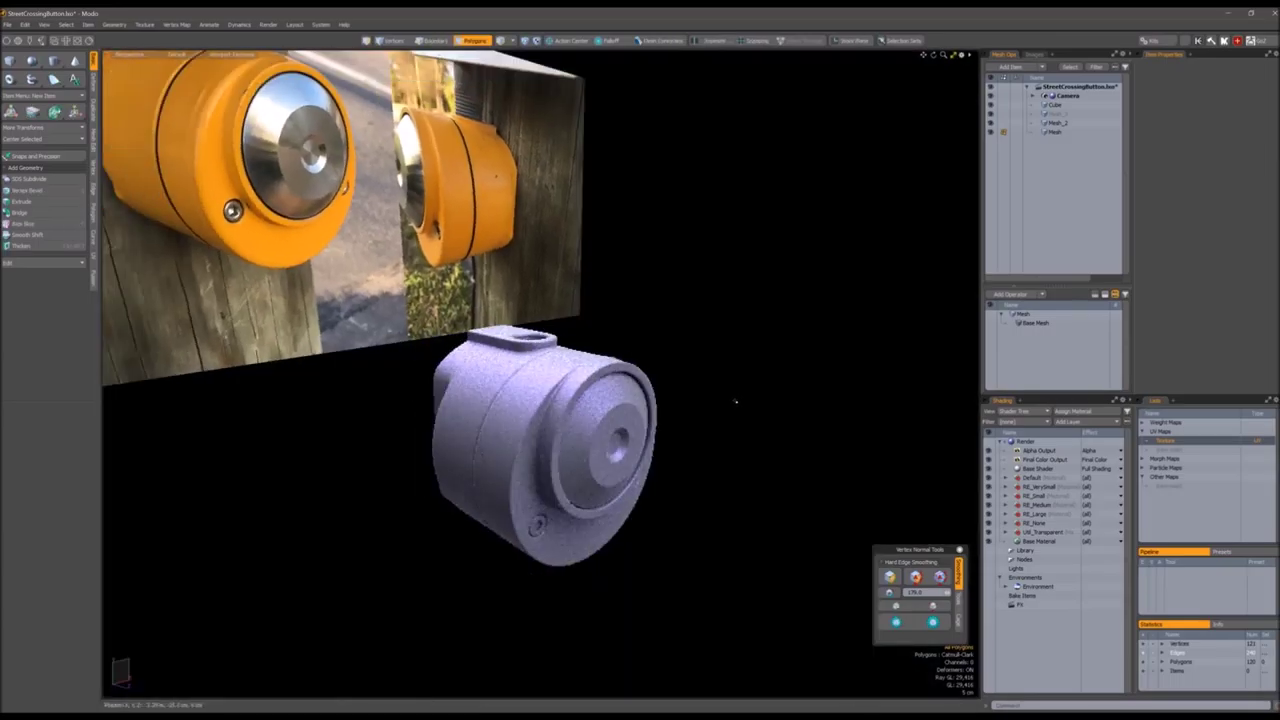